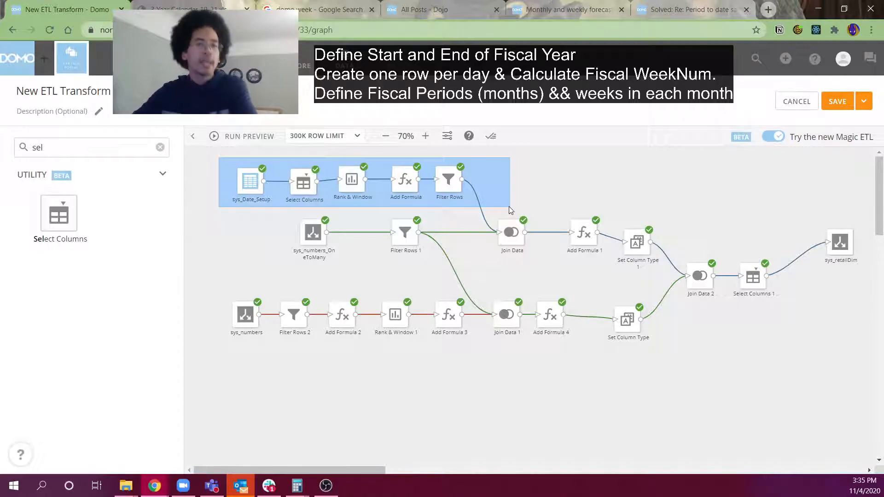
Step: Examine the sys_Date_Setup input data, looking at its FY, NumWeeks and YearStart columns
drag(509, 207, 509, 206)
click(250, 182)
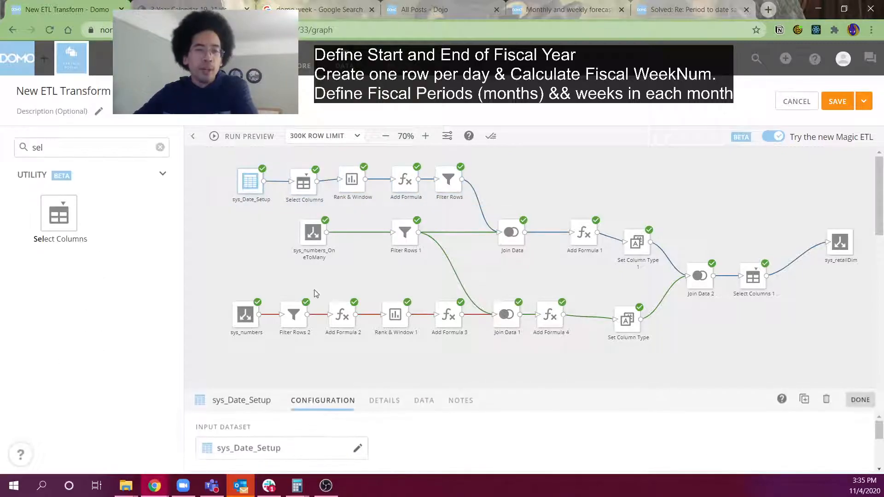
click(394, 402)
click(426, 402)
drag(451, 392, 470, 284)
drag(403, 350, 407, 408)
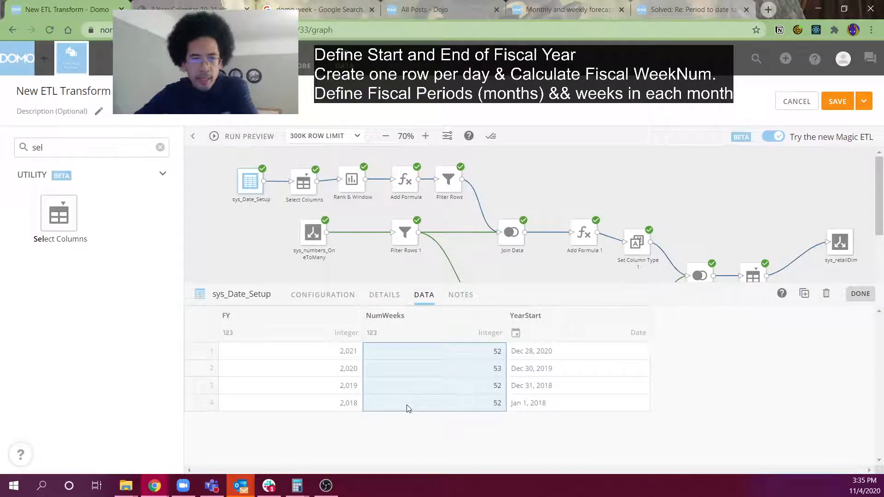
drag(519, 349, 536, 405)
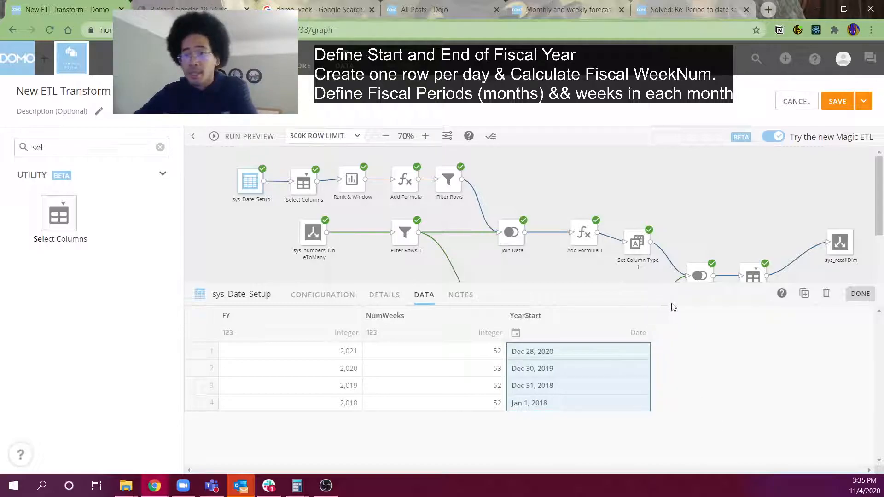
mouse_move(287, 159)
mouse_down()
mouse_move(472, 211)
mouse_move(337, 185)
mouse_move(283, 151)
mouse_up()
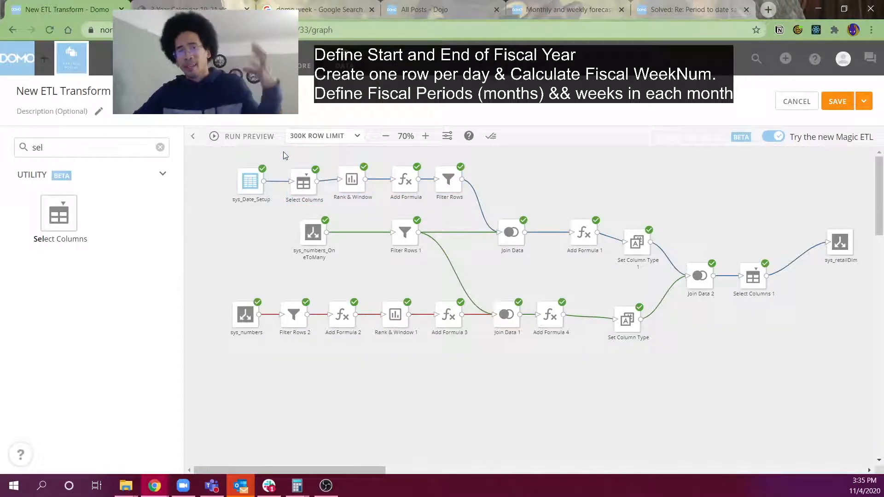
click(251, 182)
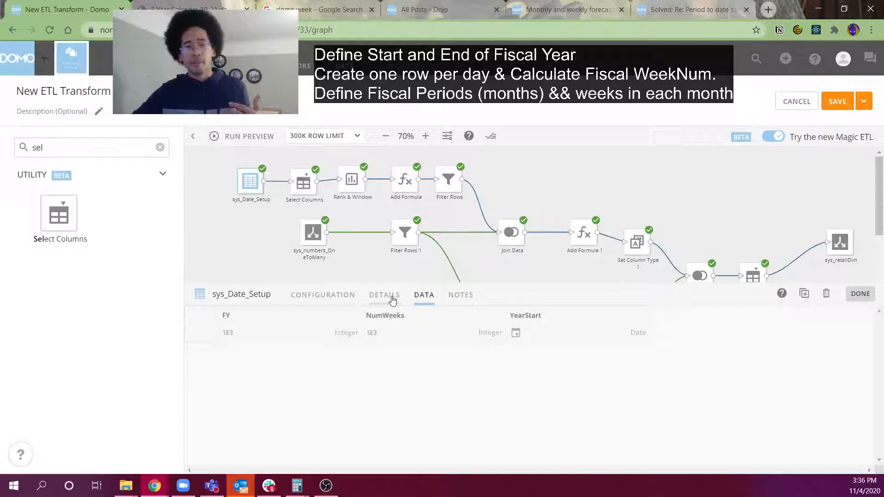
drag(263, 350, 518, 398)
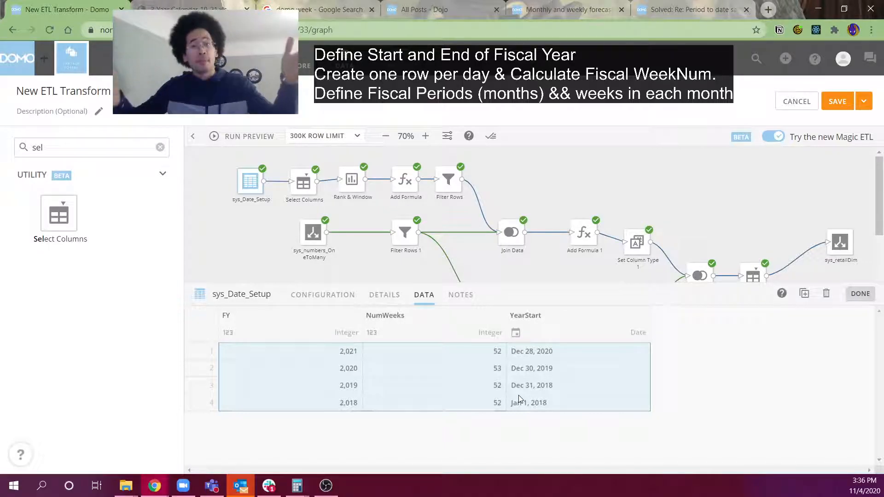
click(669, 204)
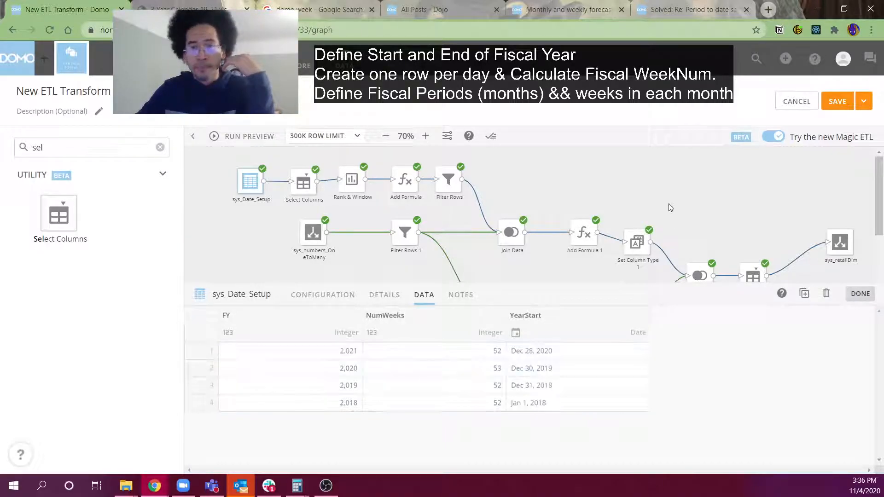
Step: Delete every tile from the dataflow except the sys_Date_Setup input and the sys_retailDim output
drag(243, 220, 796, 411)
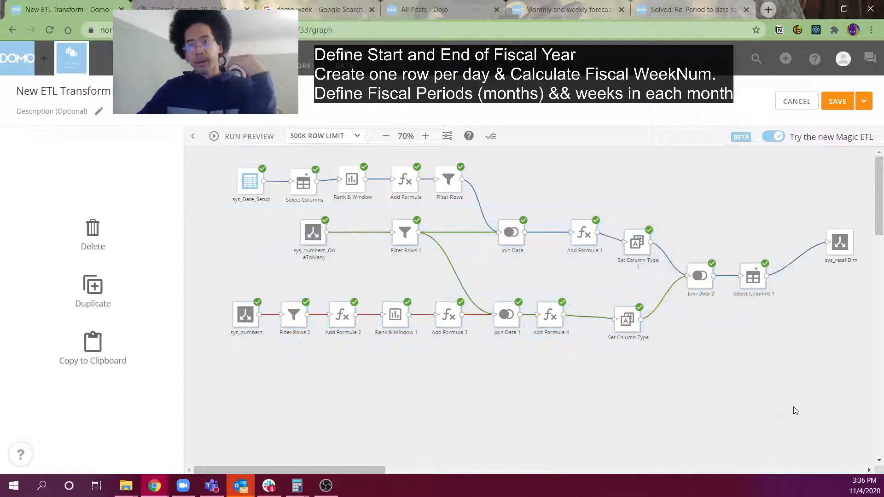
key(Delete)
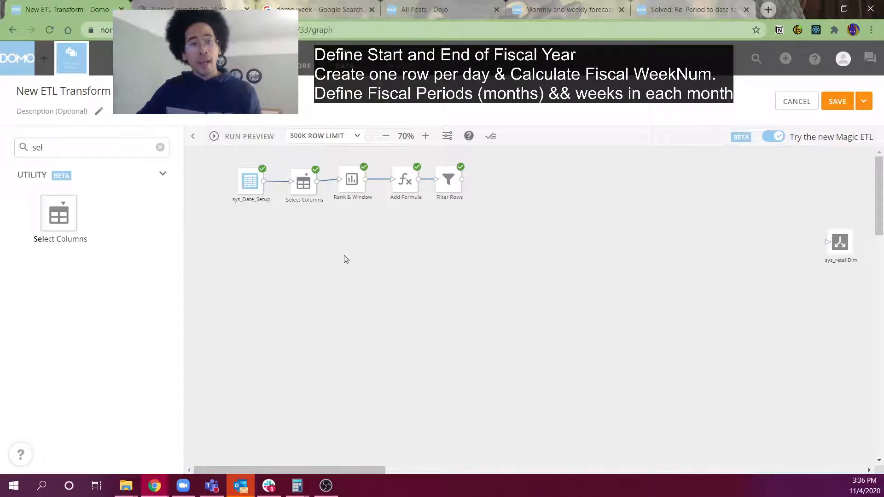
drag(276, 153, 562, 223)
key(Delete)
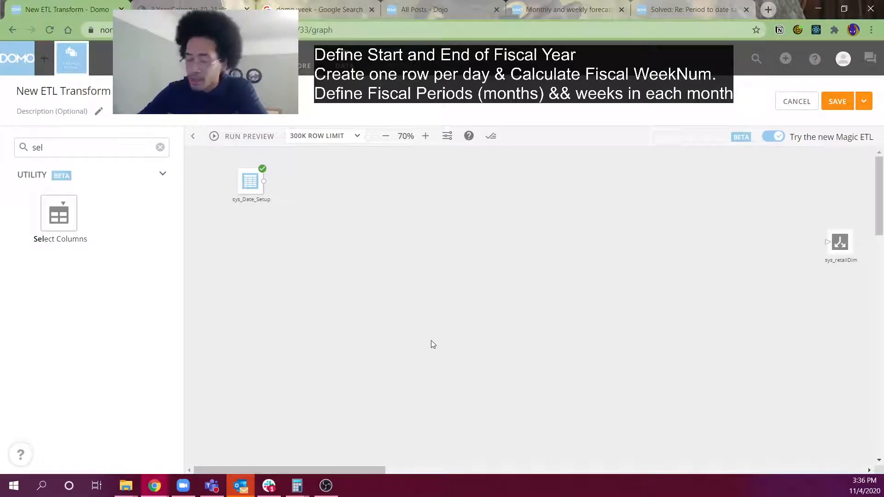
Step: Add a Select Columns tile fed by sys_Date_Setup and remove the NumWeeks column from its selection
mouse_move(58, 226)
mouse_down()
mouse_move(249, 216)
mouse_move(303, 176)
mouse_move(291, 180)
mouse_up()
click(421, 239)
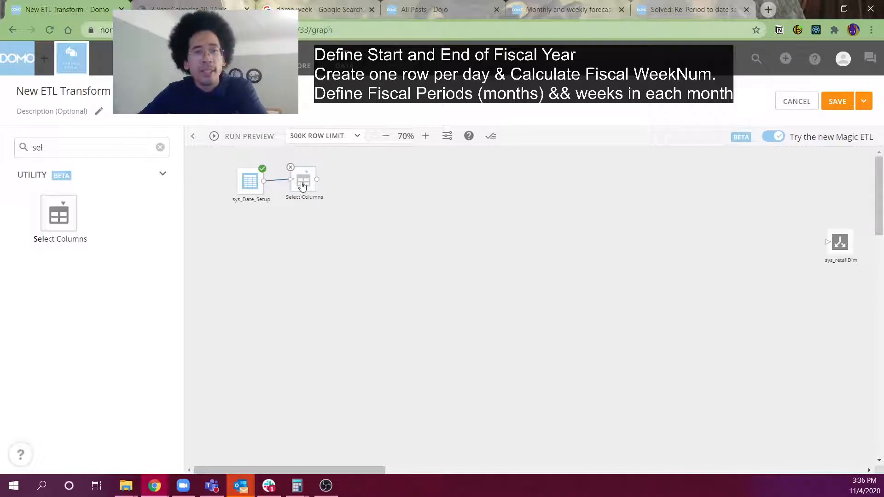
click(303, 186)
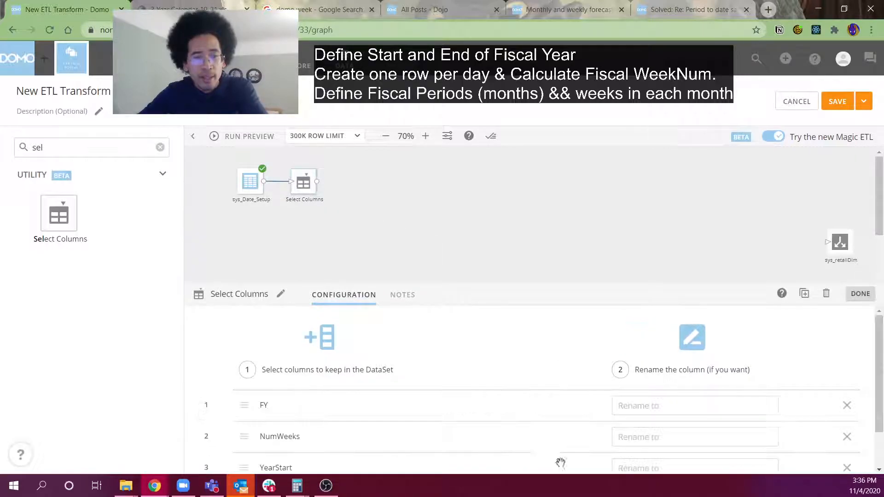
click(847, 437)
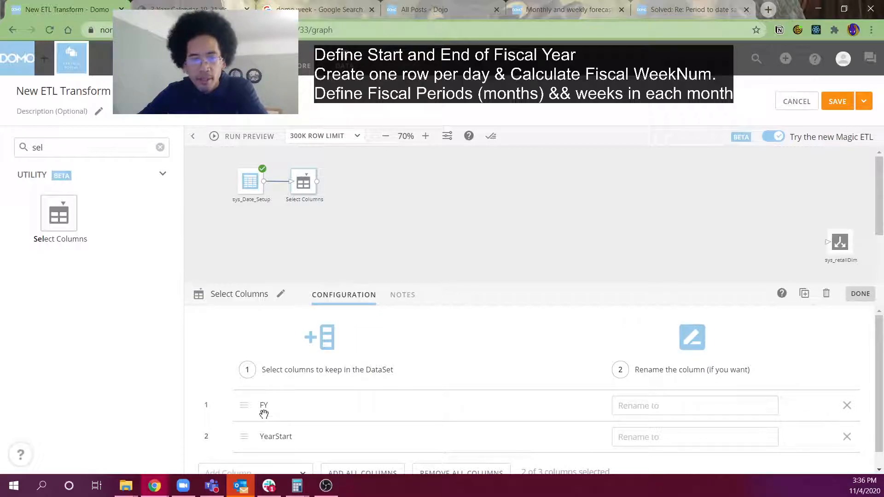
Step: Rename the FY column to FY_YearNum and the YearStart column to FY_YearStartDate
click(691, 400)
text(FY)
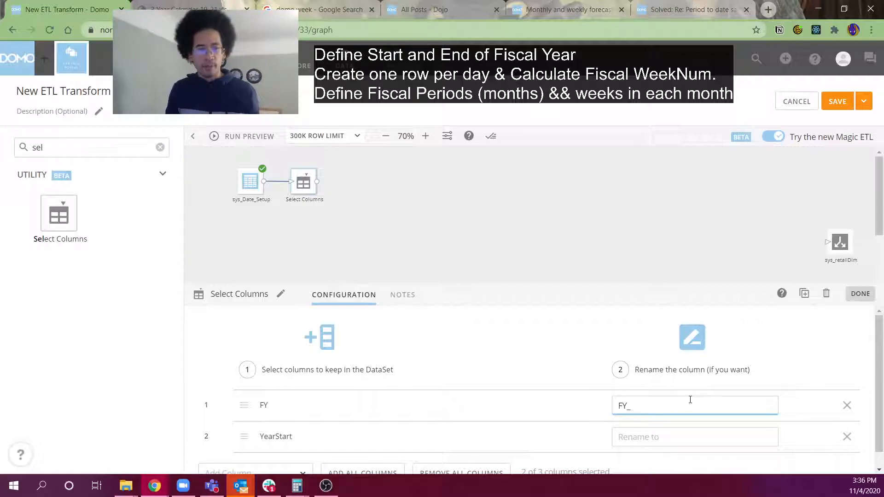
text(_YearNum)
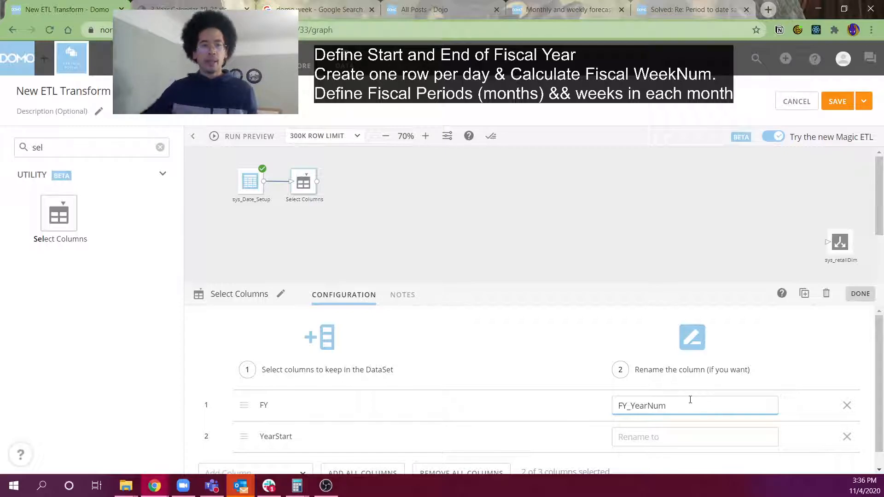
click(632, 429)
text(FY_YearS)
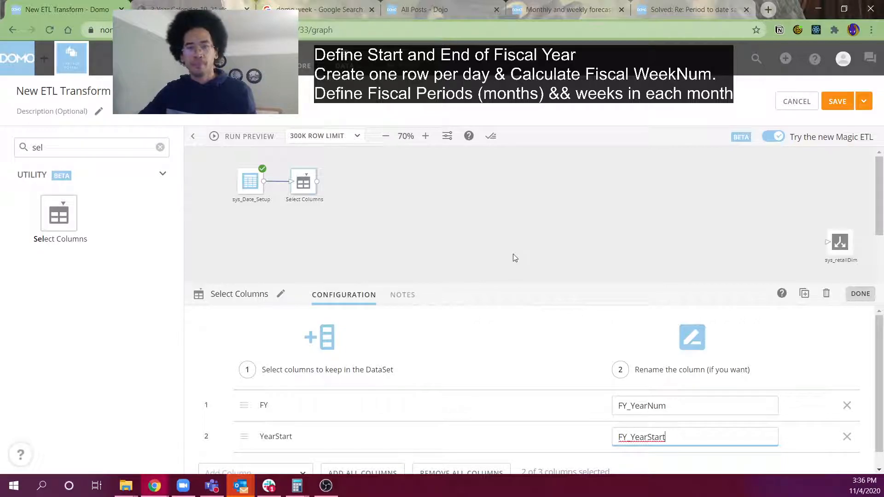
text(tartDate)
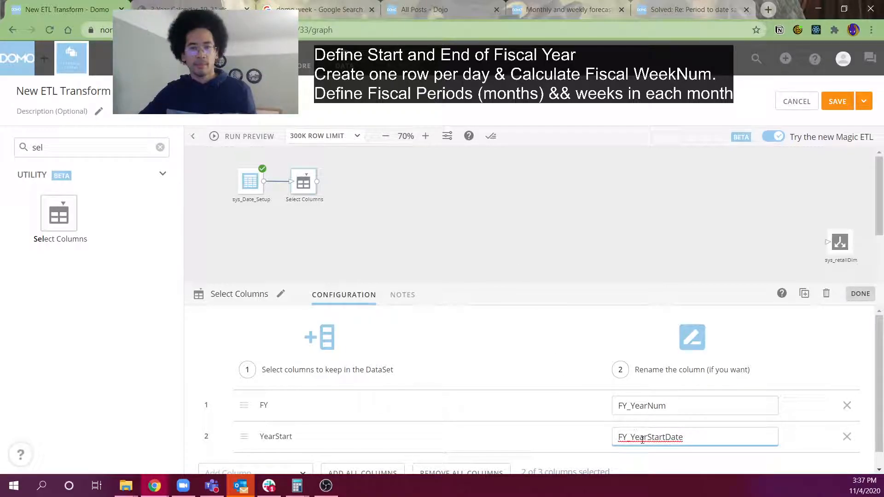
text(_)
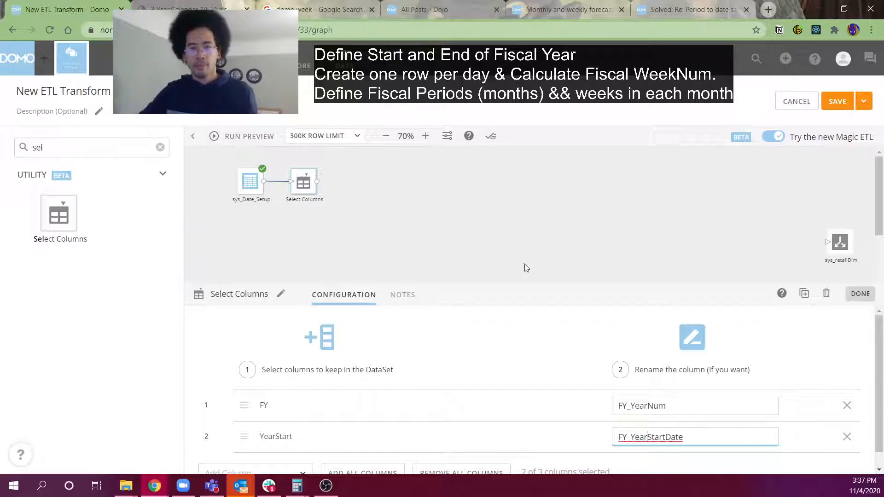
click(391, 246)
Step: Add a Rank & Window tile and connect the Select Columns output to it
click(104, 148)
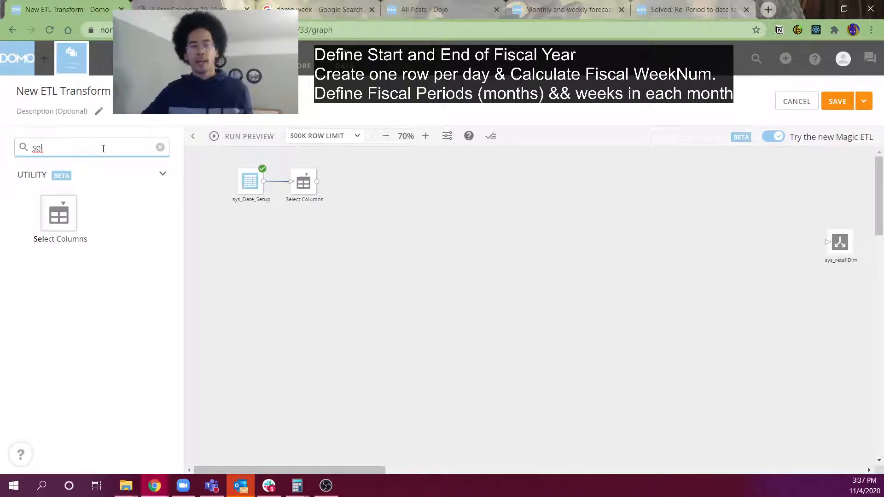
click(250, 181)
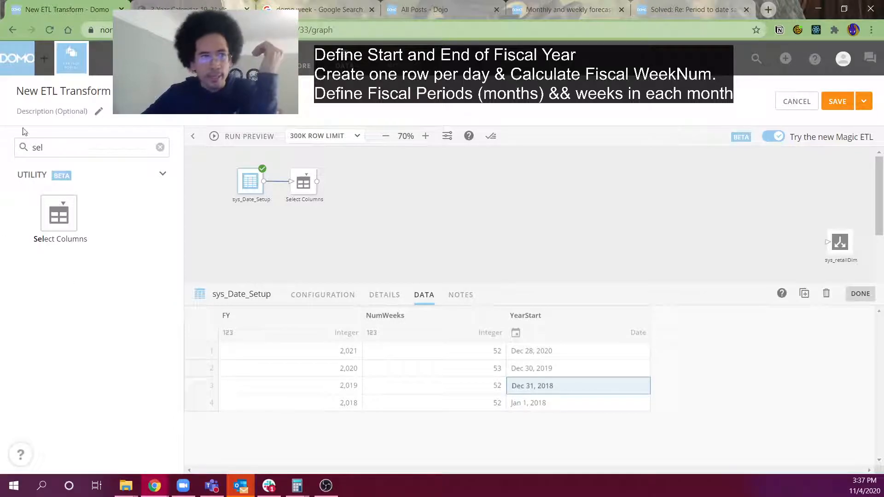
double_click(47, 141)
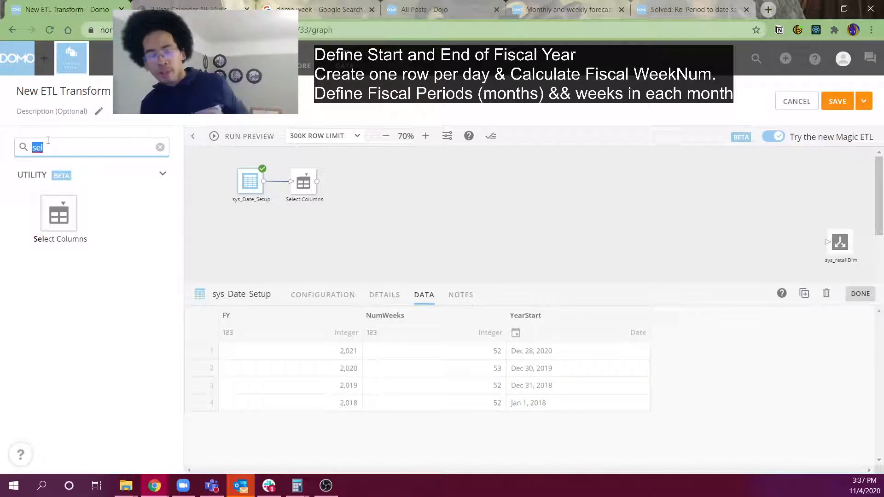
key(BackSpace)
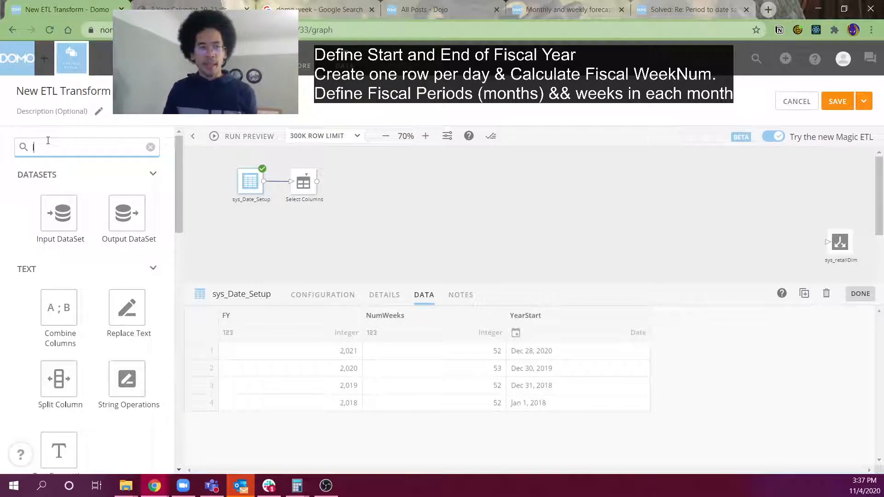
text(rank)
drag(56, 215, 368, 189)
drag(317, 181, 356, 198)
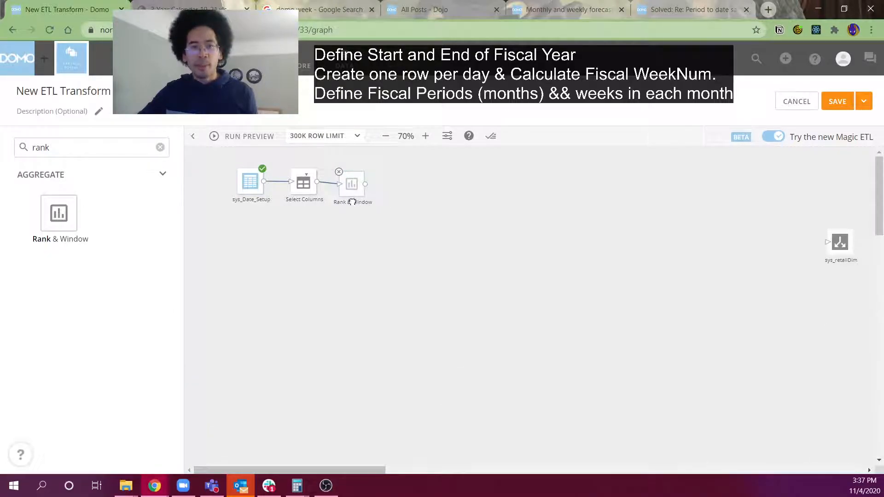
Step: Start a new function in the Rank & Window tile with its result column named FY_YearEndDate
click(352, 183)
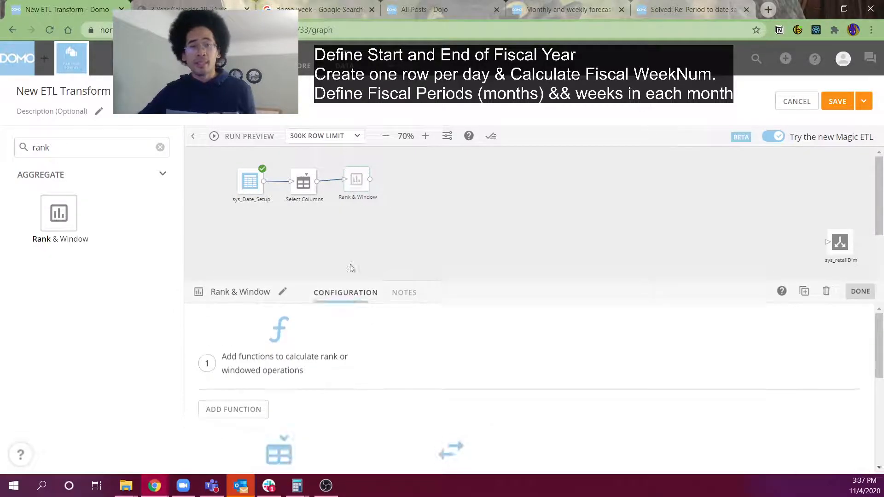
click(240, 413)
click(257, 426)
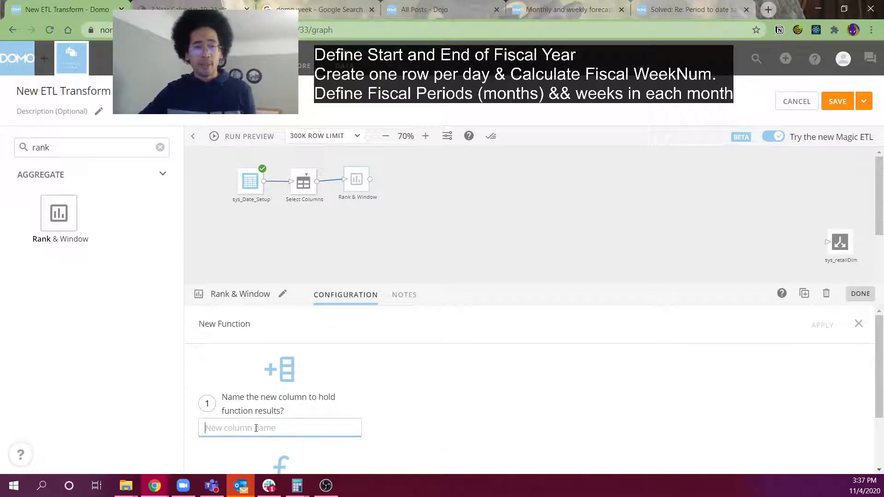
text(FY_Year)
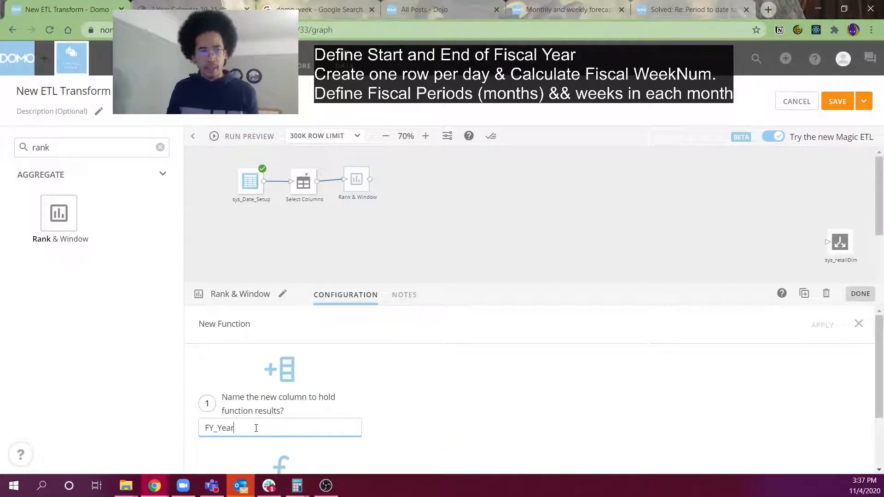
text(ENdDa)
key(BackSpace)
text(n)
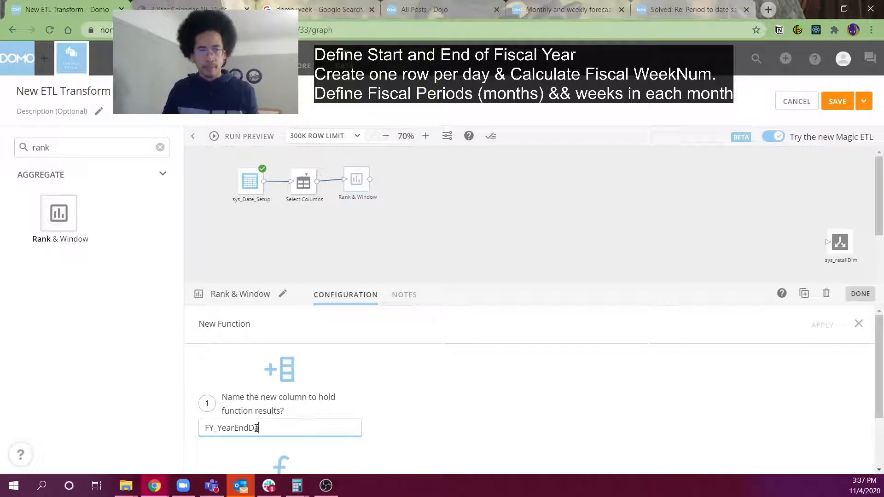
Step: Define the FY_YearEndDate function as Lead of FY_YearStartDate with an offset of 1 and apply it
scroll(251, 430, down, 2)
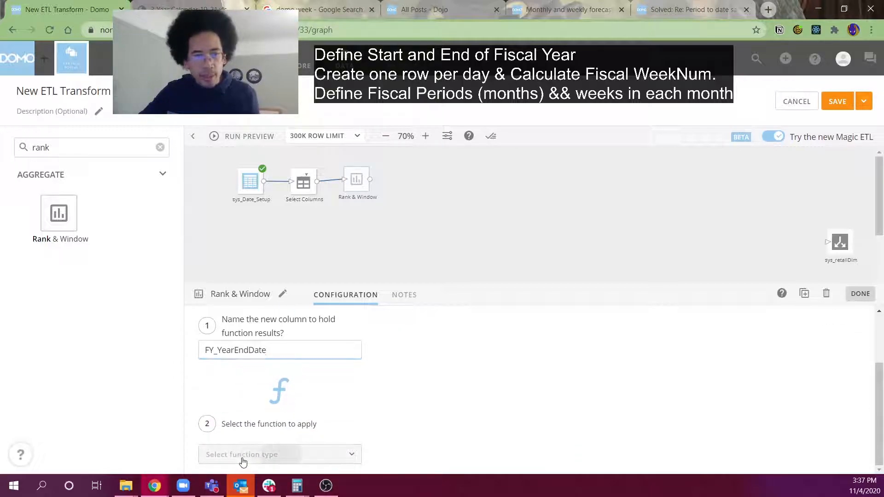
click(242, 456)
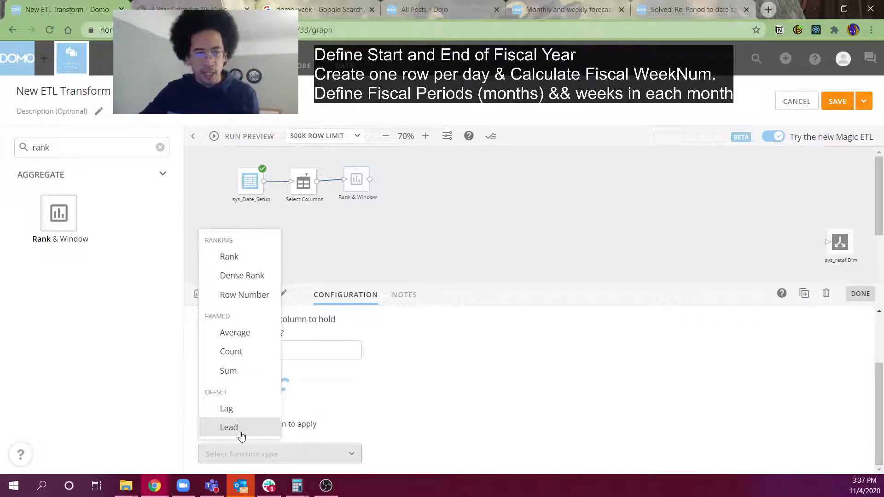
click(240, 432)
click(424, 455)
click(406, 427)
click(554, 458)
text(1)
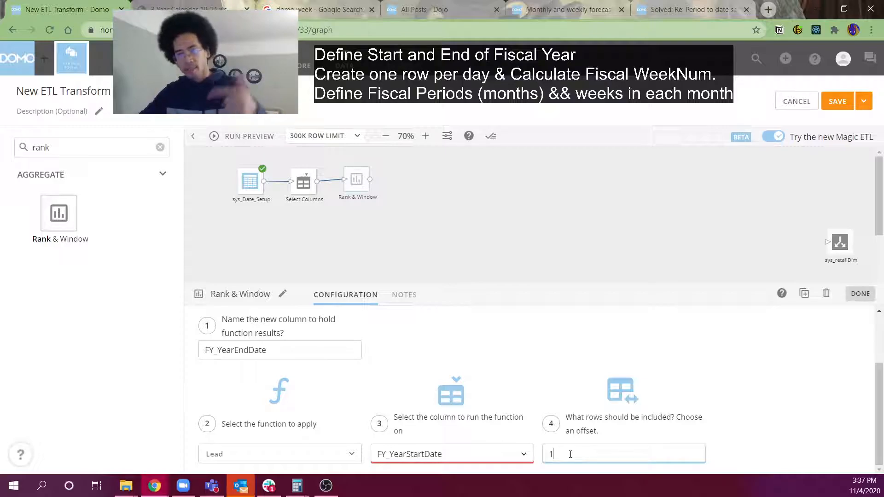
scroll(702, 352, up, 3)
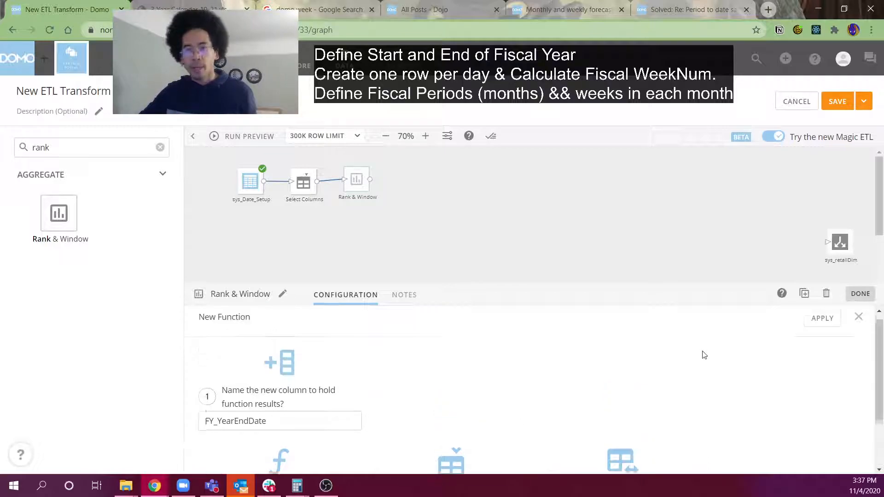
click(813, 328)
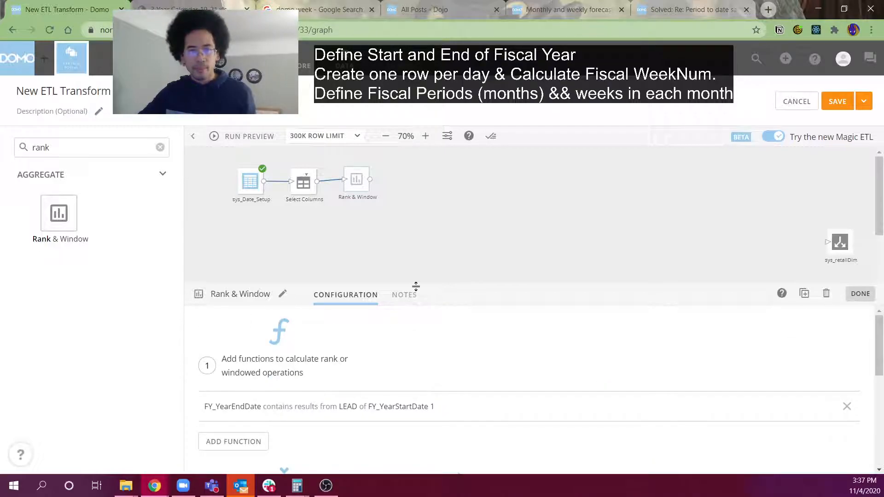
Step: Order the Rank & Window functions on the FY_YearStartDate column
drag(414, 286, 416, 243)
scroll(272, 368, down, 3)
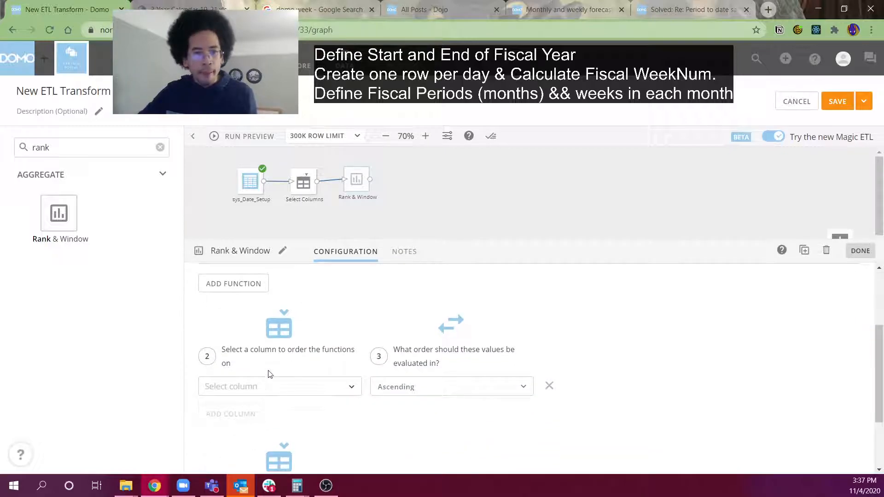
click(264, 386)
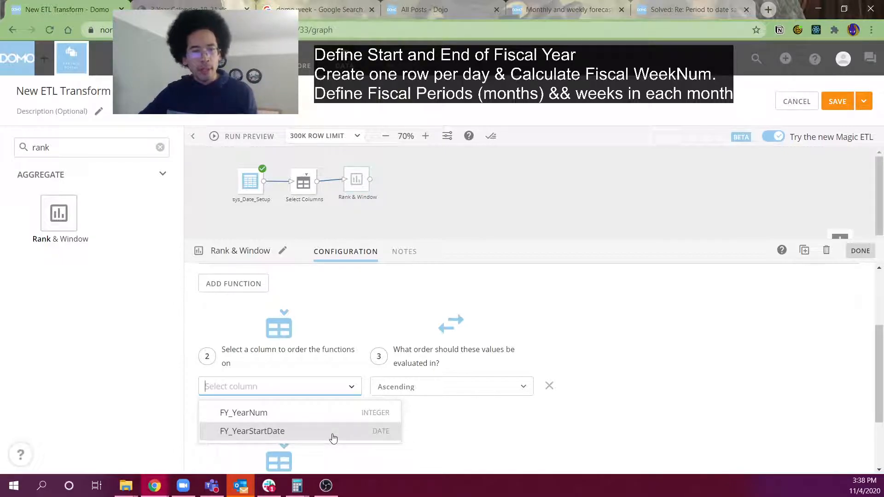
click(300, 438)
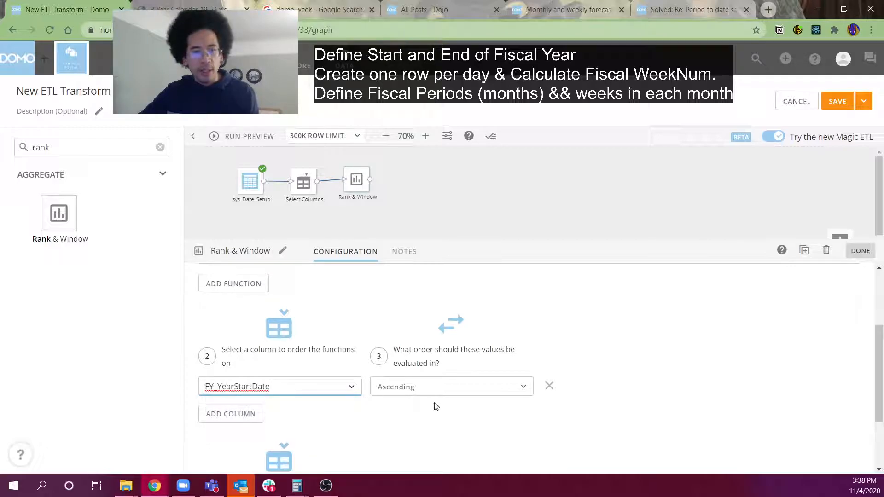
Step: Run the dataflow preview and open the preview results of the Rank & Window tile
scroll(432, 432, down, 2)
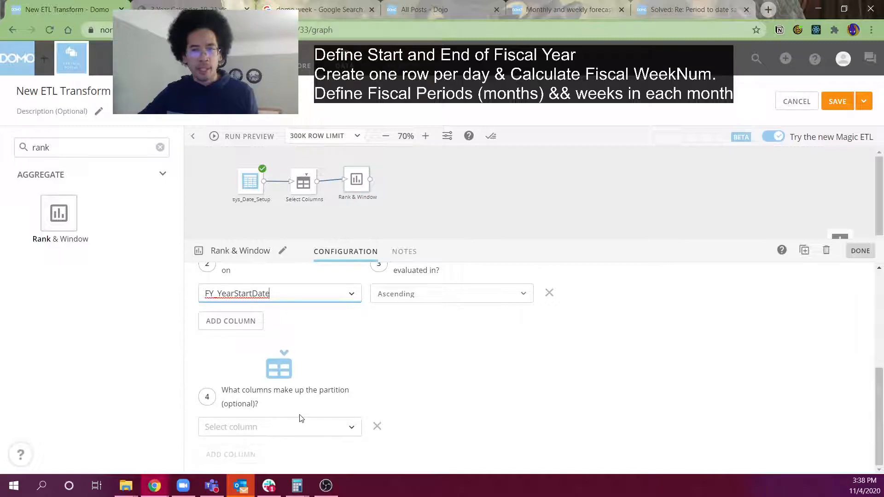
scroll(300, 418, up, 4)
scroll(300, 418, down, 1)
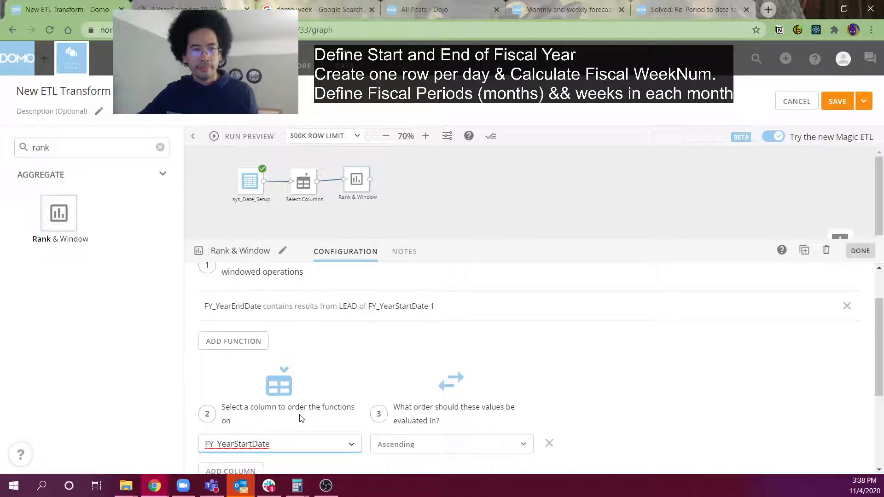
click(250, 137)
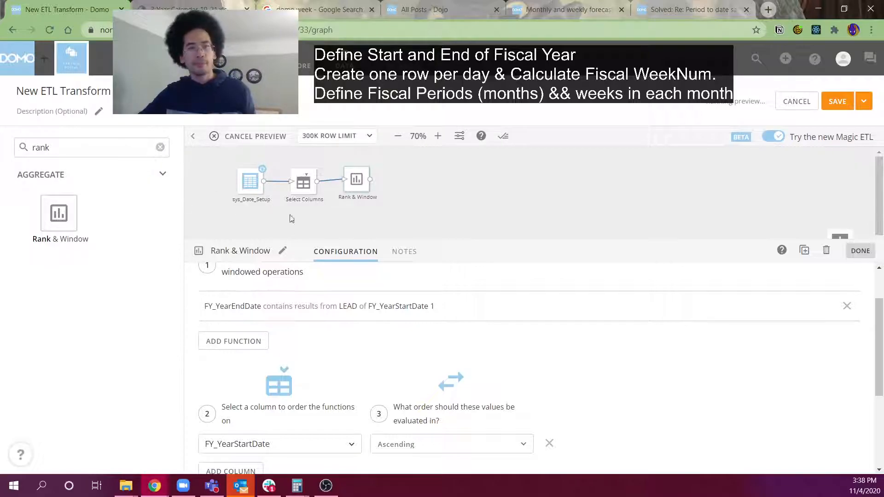
click(355, 197)
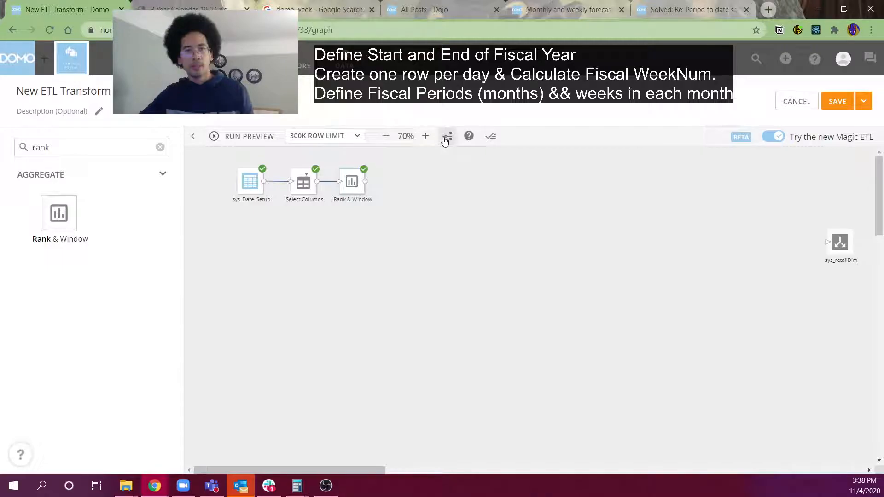
click(446, 137)
click(657, 91)
click(425, 137)
click(424, 137)
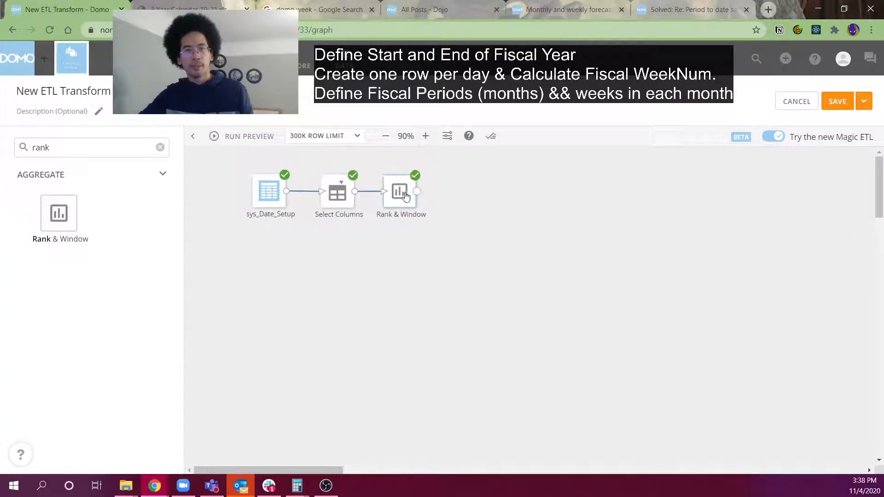
click(400, 191)
click(407, 252)
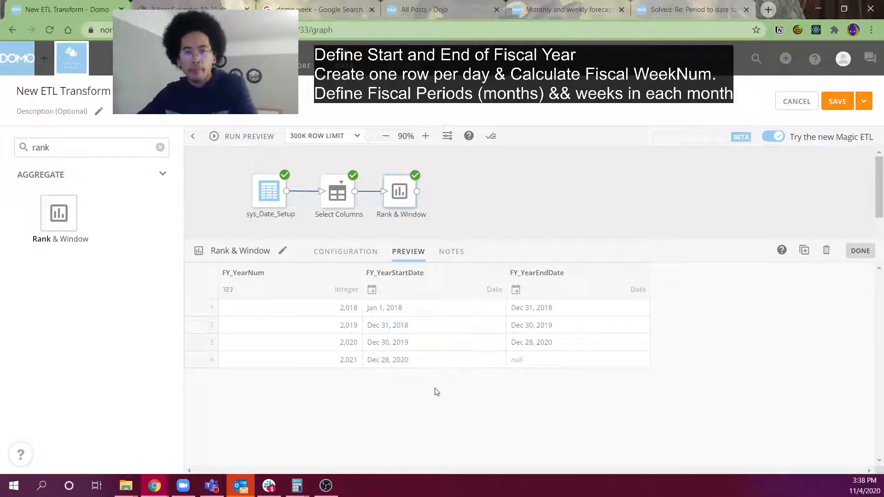
Step: Compare each fiscal year's FY_YearEndDate with the following row's FY_YearStartDate, and check the end date of the last row
drag(351, 315, 533, 312)
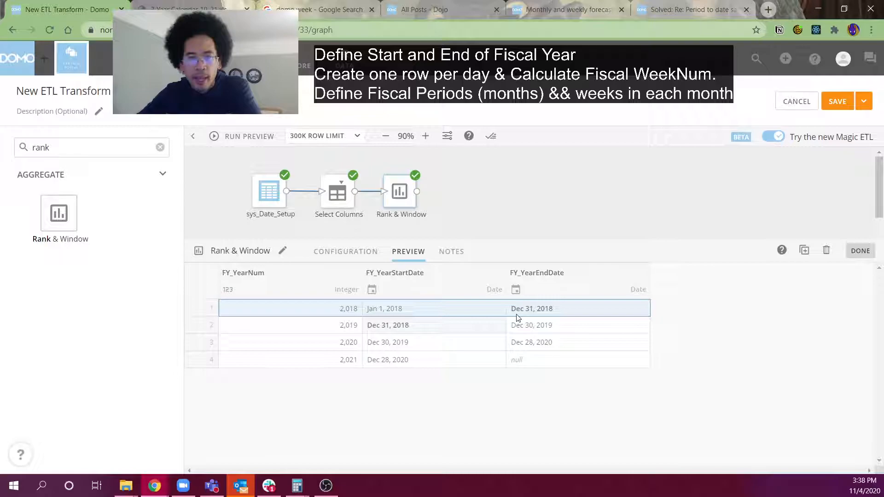
click(371, 325)
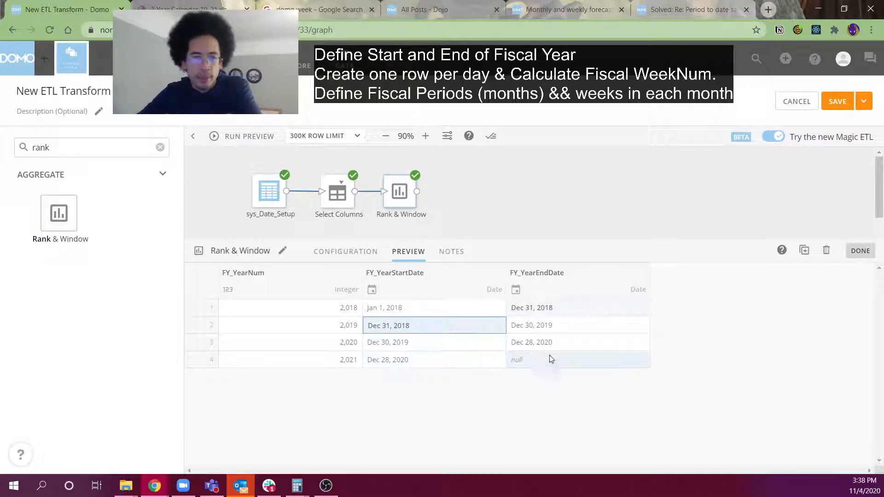
click(555, 324)
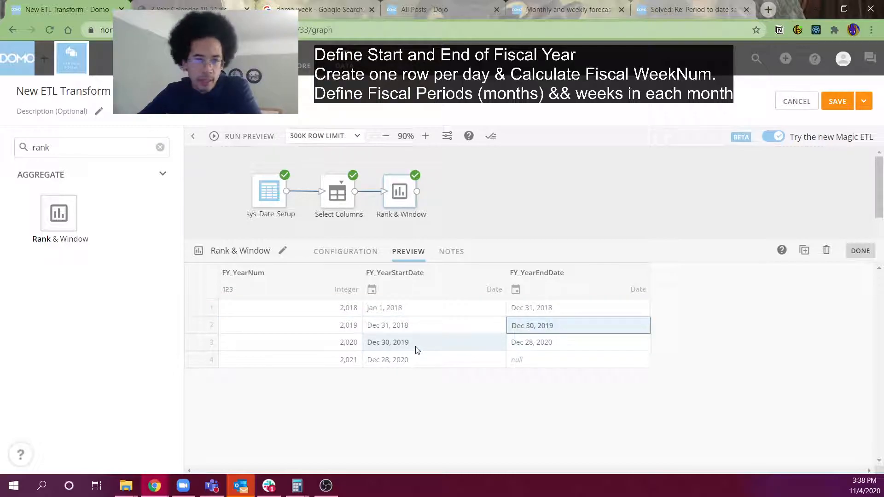
click(524, 363)
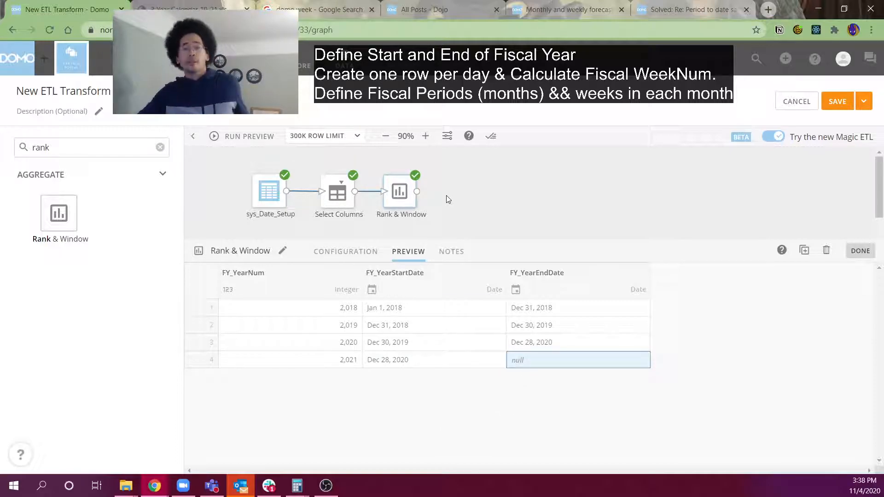
Step: Add an Add Formula tile after Rank & Window, connect the Rank & Window output to it, and open its configuration
click(120, 152)
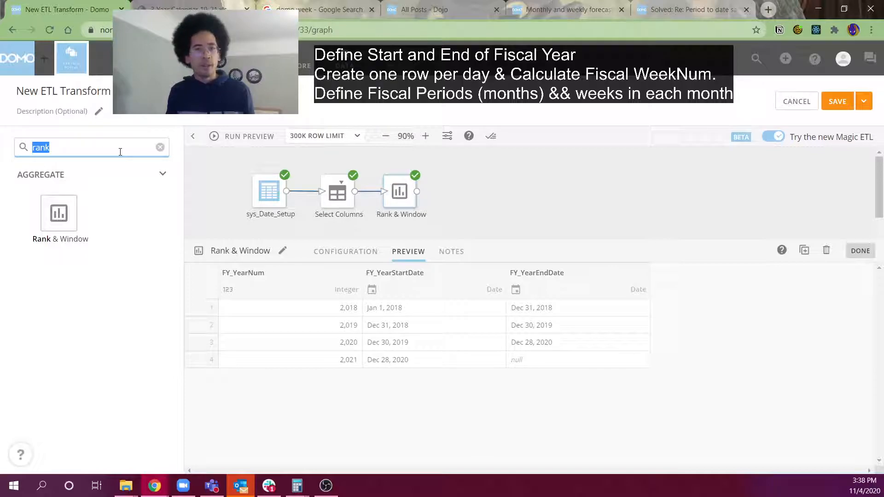
text(form)
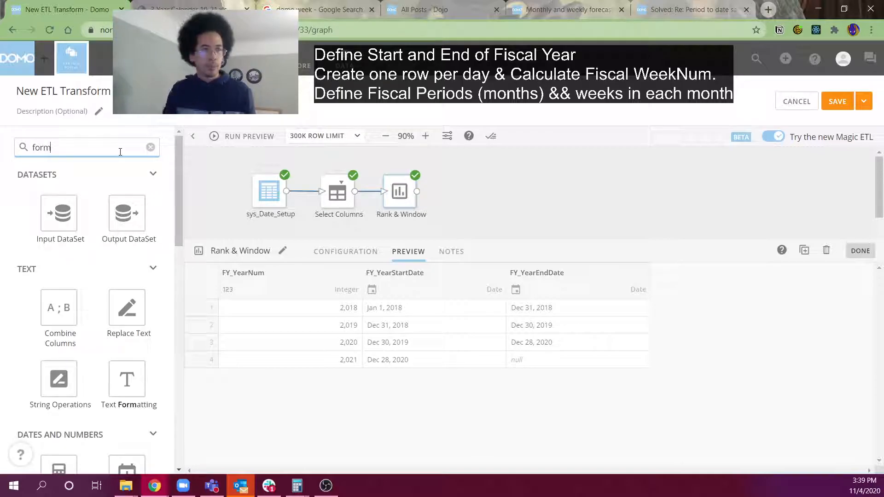
scroll(87, 344, down, 4)
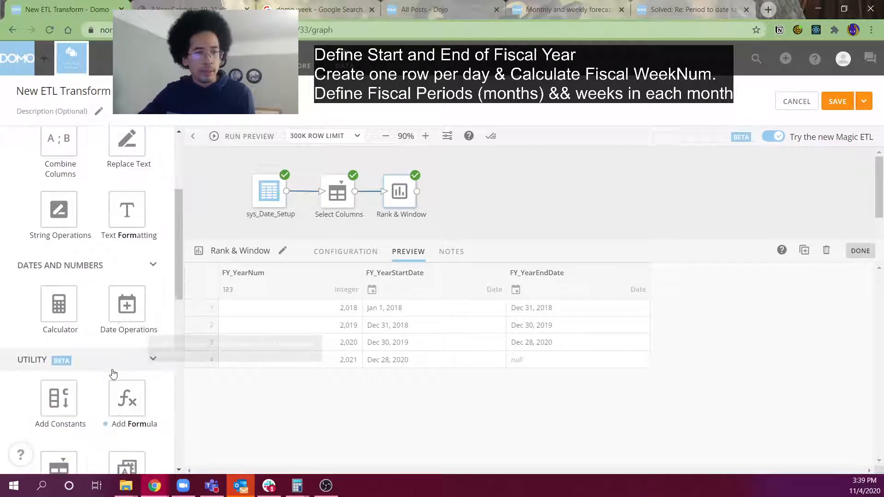
drag(126, 397, 504, 186)
click(550, 187)
mouse_move(417, 191)
mouse_down()
mouse_move(457, 195)
mouse_move(461, 207)
mouse_up()
click(461, 198)
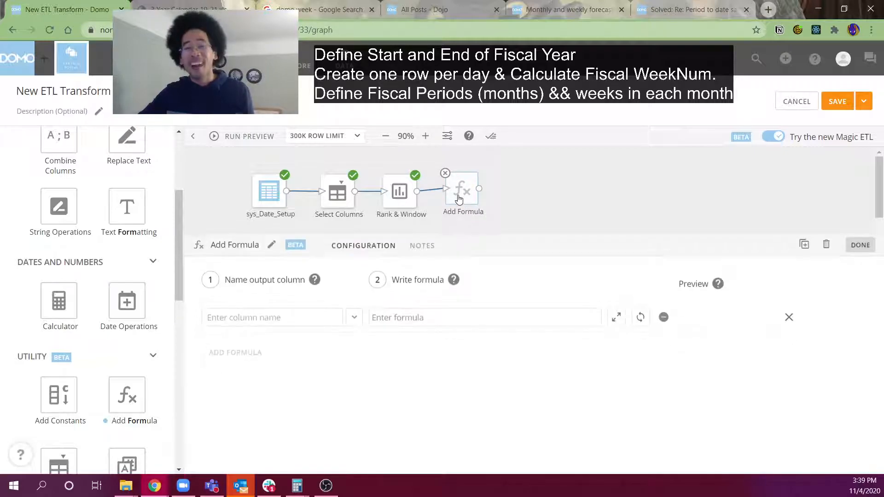
Step: Set the formula's output to overwrite the existing FY_YearEndDate column
click(293, 324)
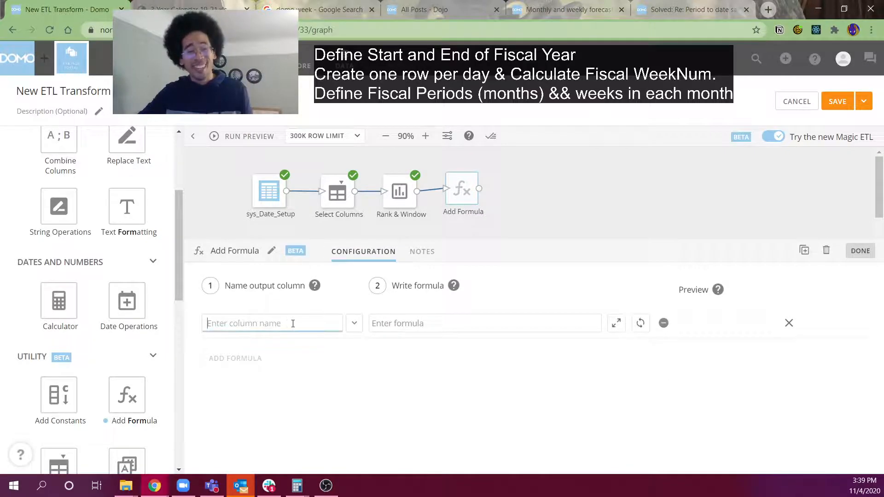
click(362, 331)
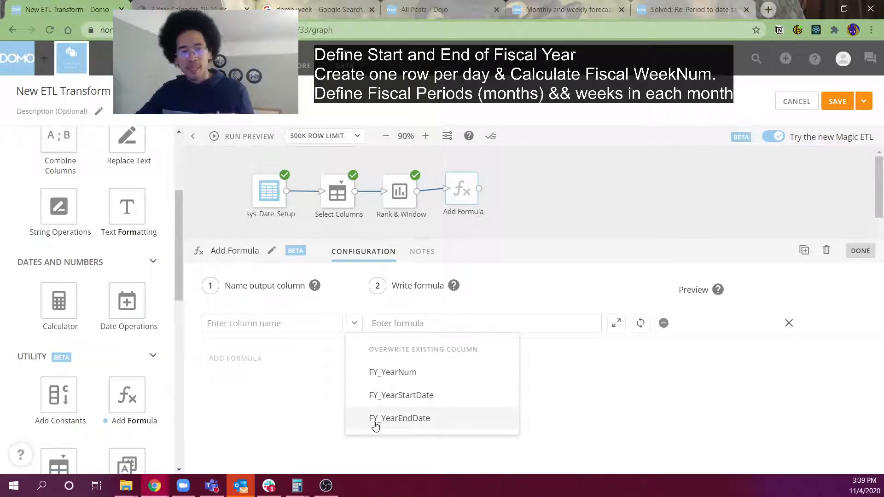
click(375, 425)
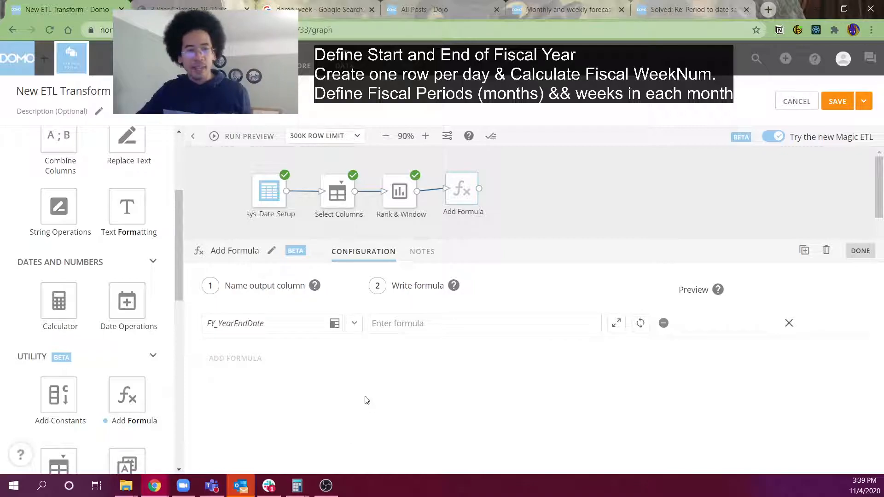
mouse_move(334, 326)
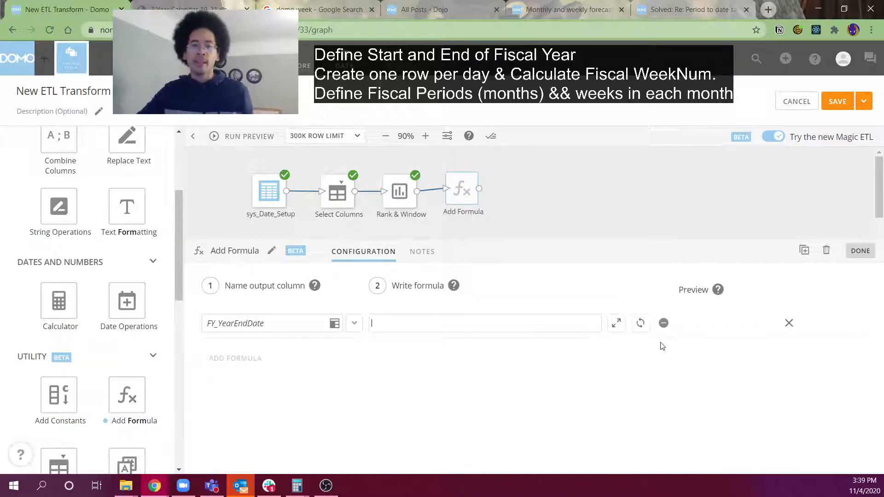
Step: Write the formula IFNULL(`FY_YearEndDate`, `FY_YearStartDate` + 364) in the expanded formula editor
click(616, 323)
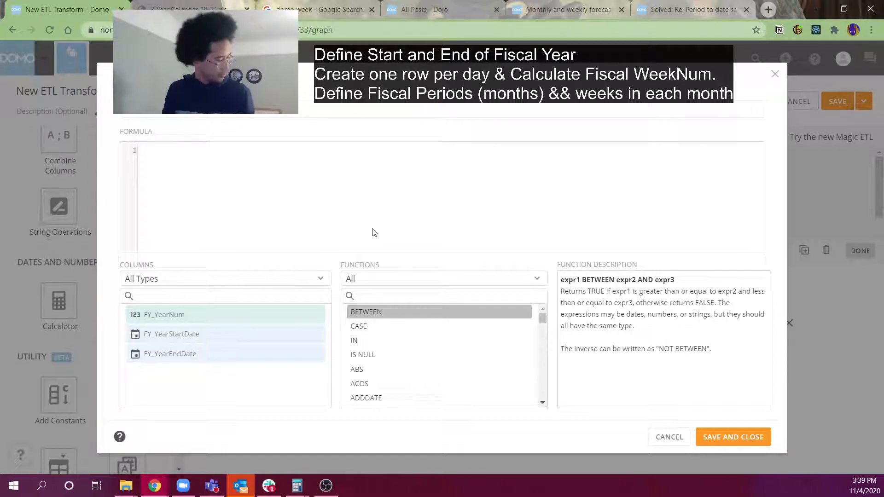
text(IFNULL(()
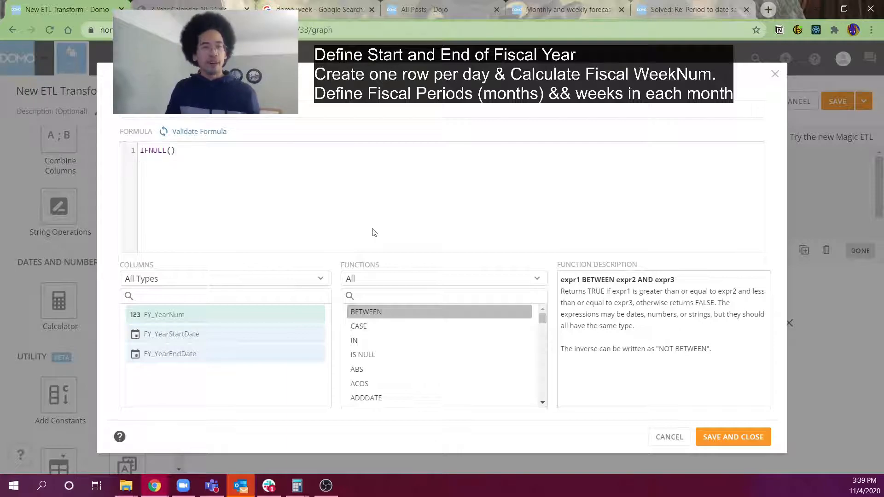
text(FY)
key(Down)
key(Down)
key(Return)
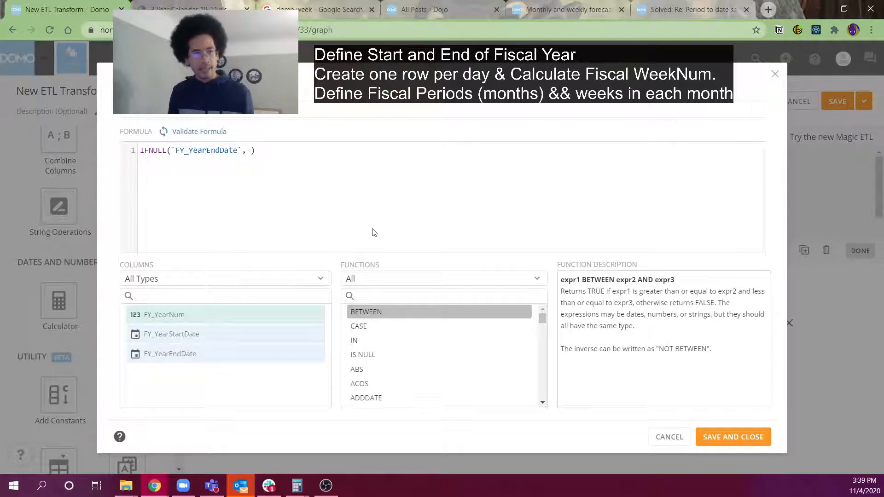
text(`FY_YearStartDate`)
key(Down)
key(Return)
text(+ 3)
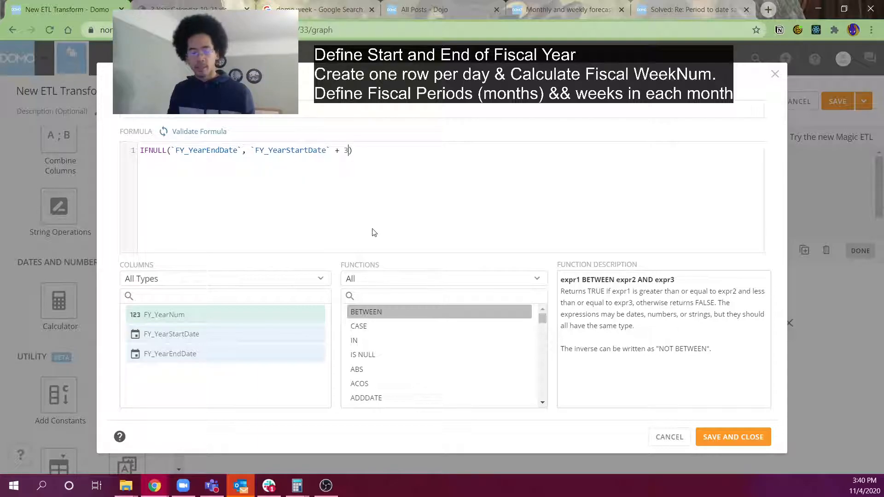
text(64)
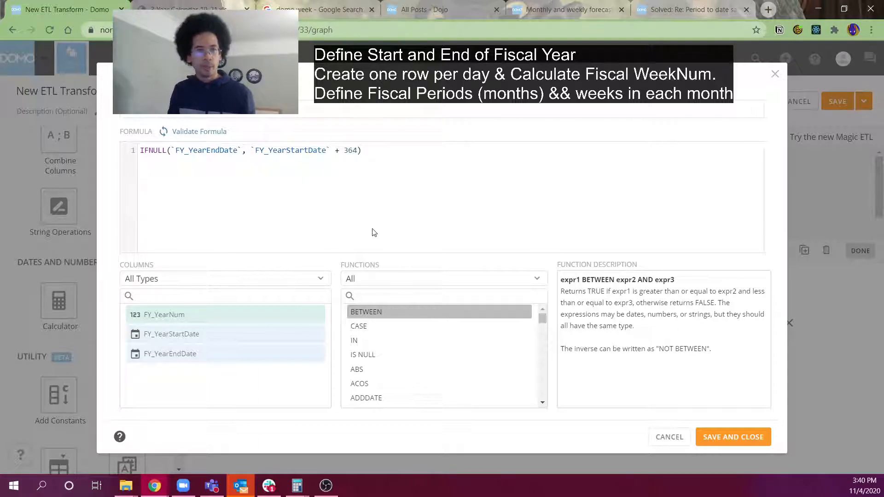
Step: Search the function list for date arithmetic functions and read the syntax description of DATE_ADD
click(363, 294)
text(date)
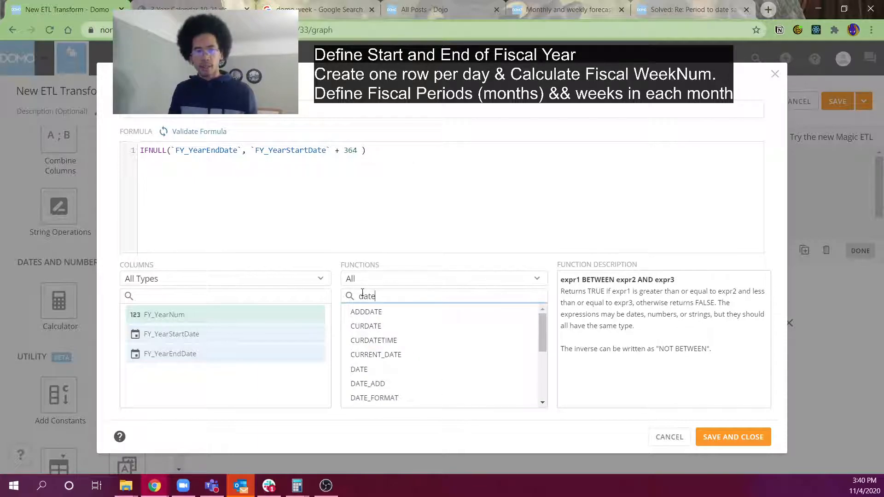
text(_add)
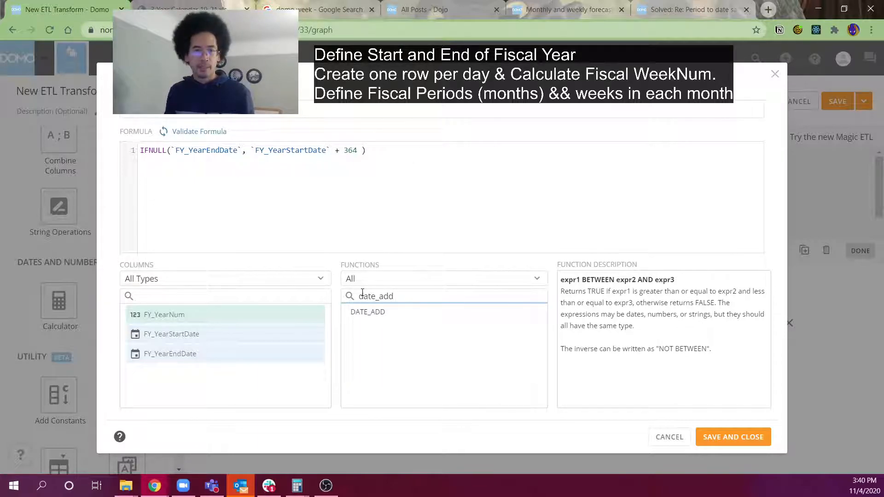
key(BackSpace)
key(BackSpace)
key(BackSpace)
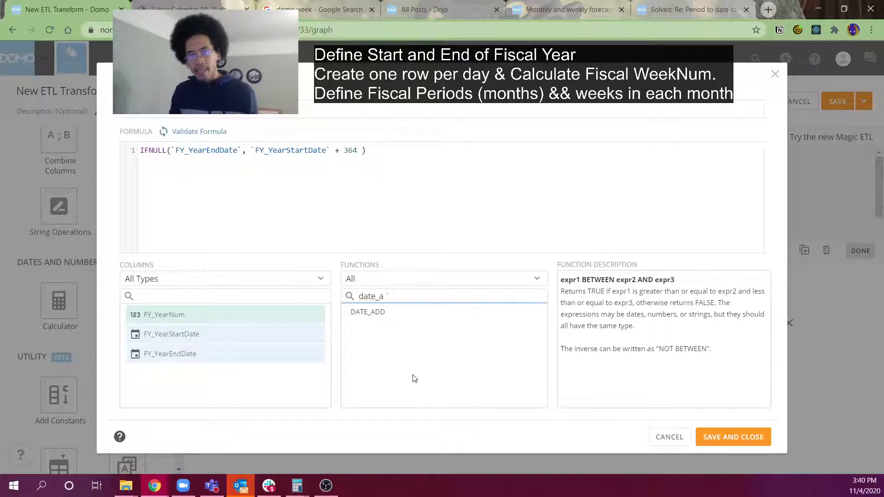
text(sub)
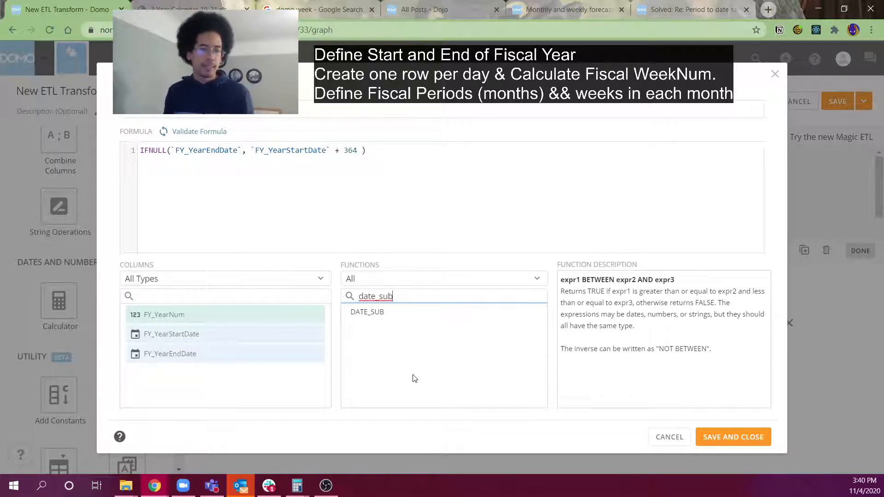
key(ctrl+a)
text(add)
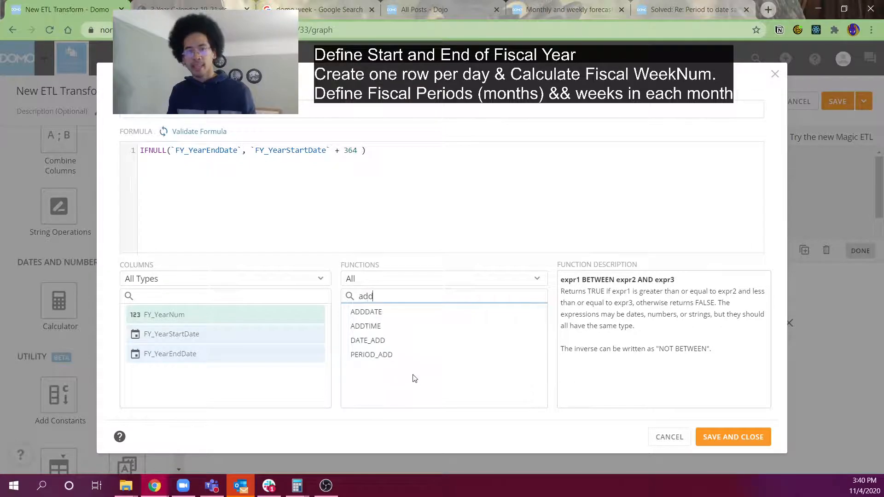
text(date)
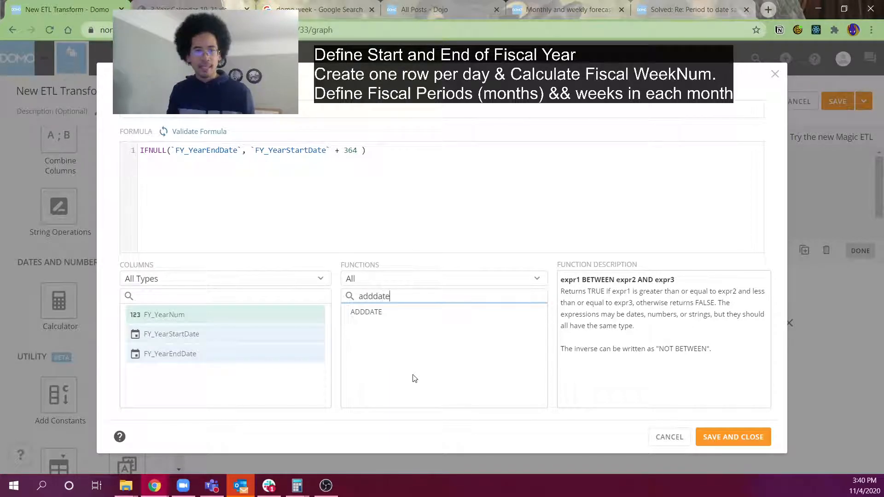
key(ctrl+a)
text(date_d)
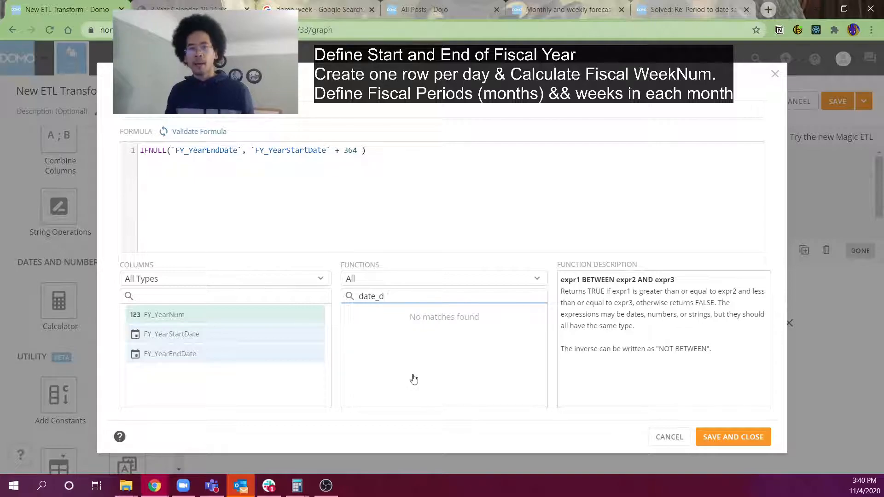
key(BackSpace)
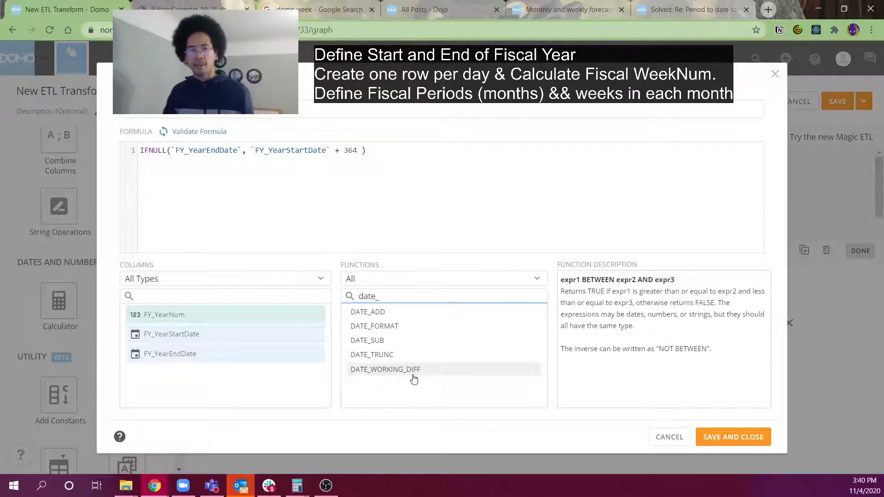
click(378, 317)
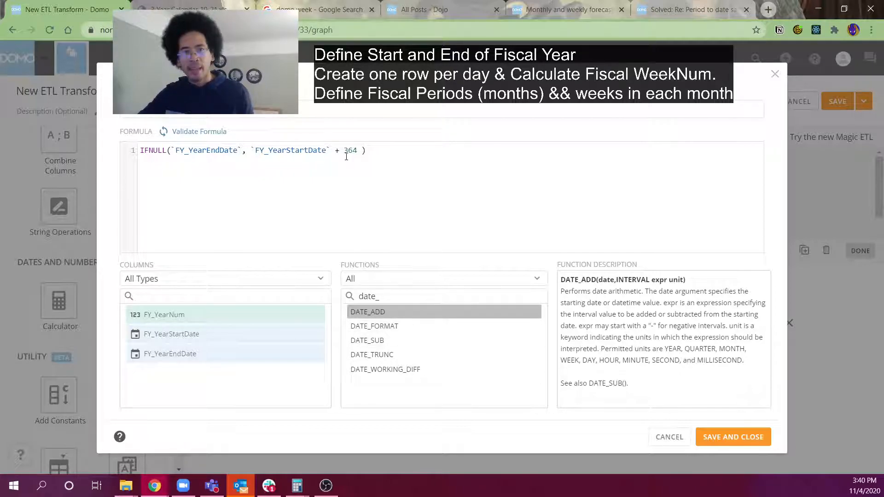
Step: Insert an opening DATE_ADD( call directly before `FY_YearStartDate` in the IFNULL formula
key(End)
key(Left)
key(Left)
key(Left)
key(Left)
key(Left)
key(Left)
key(Left)
key(Left)
key(Left)
text(DATE_ADD())
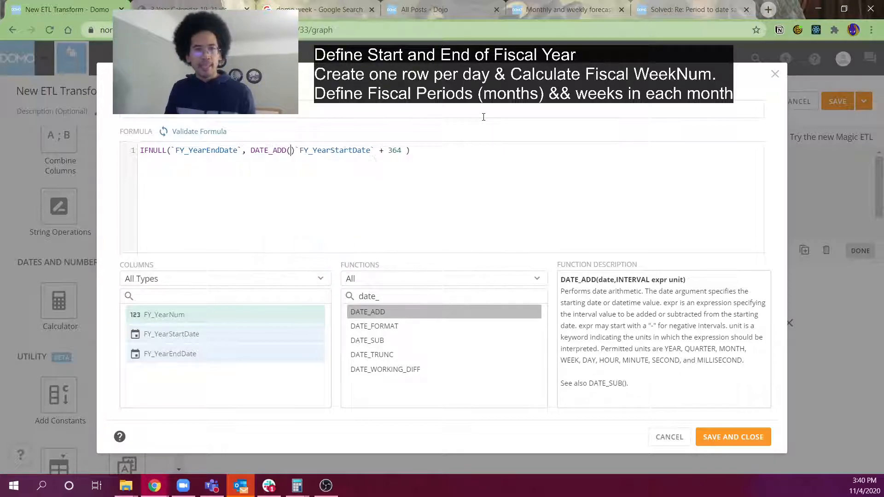
key(Delete)
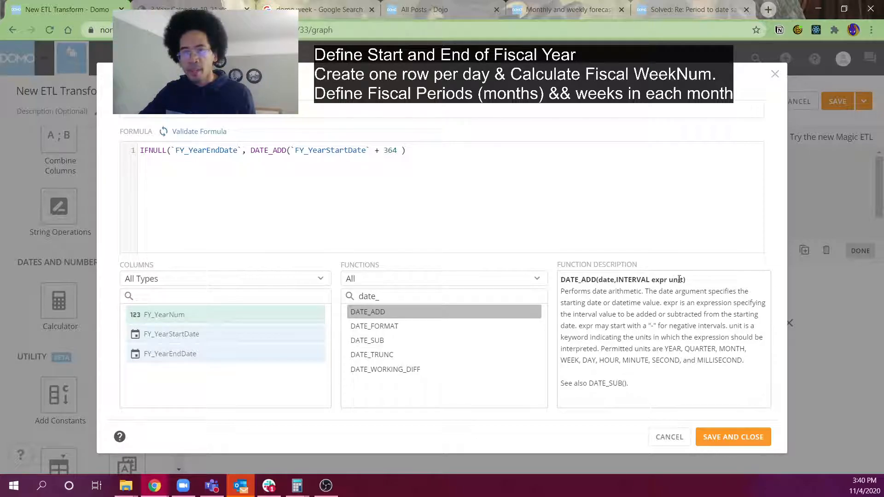
Step: Replace the plus 364 with a comma and INTERVAL 364 day, and add the missing closing parenthesis to the formula
click(380, 151)
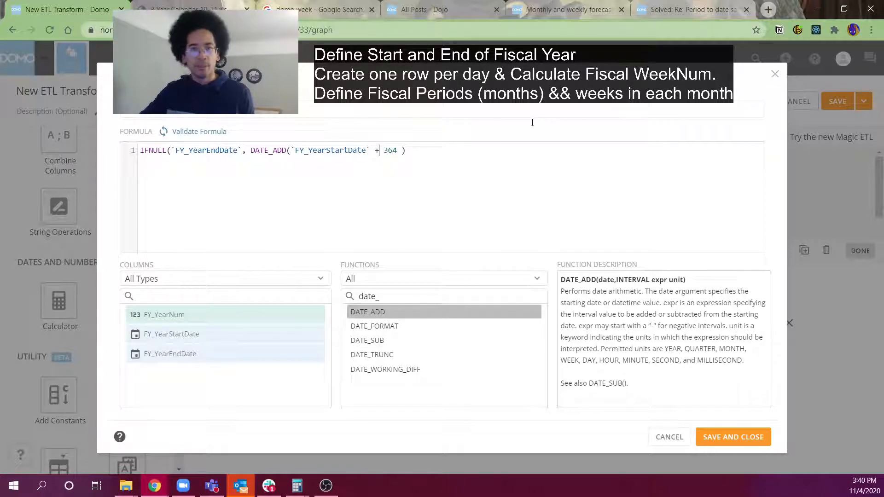
key(BackSpace)
text(, )
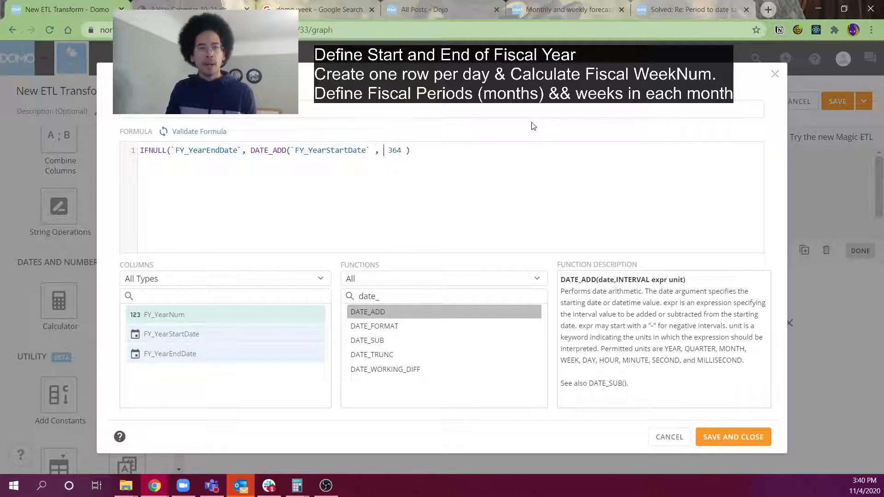
text(INTERVAL)
key(Right)
key(Right)
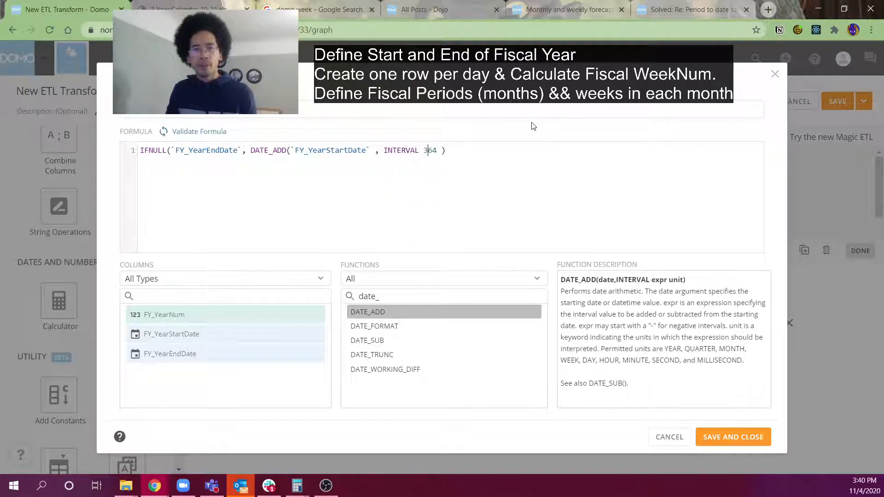
key(Right)
text(day)
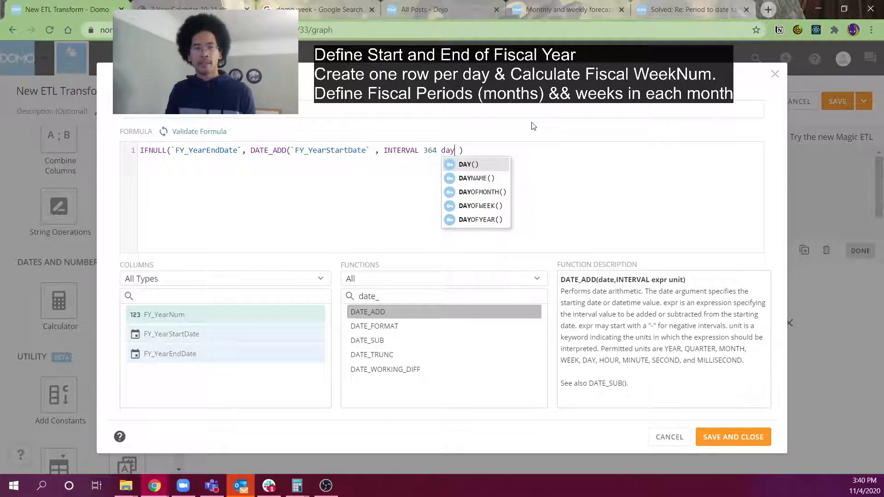
click(512, 149)
text())
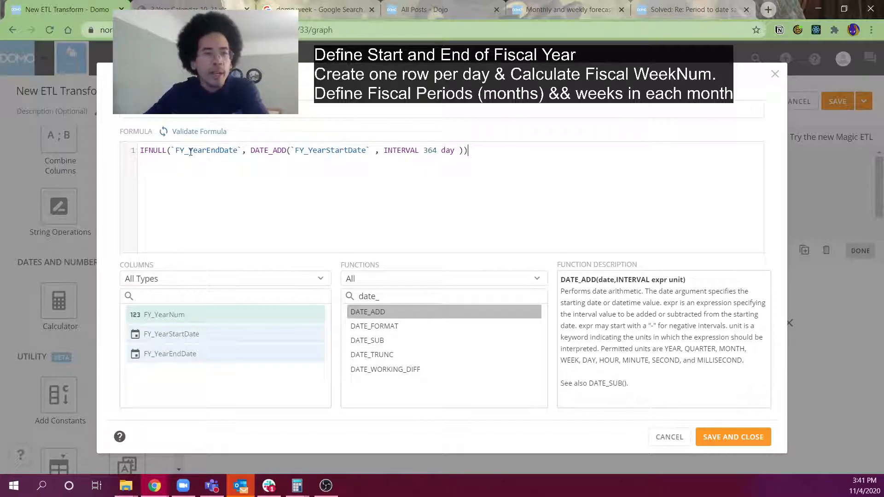
Step: Review the arguments of the IFNULL and DATE_ADD formula, validate it, and save it to the Add Formula tile
drag(171, 151, 239, 148)
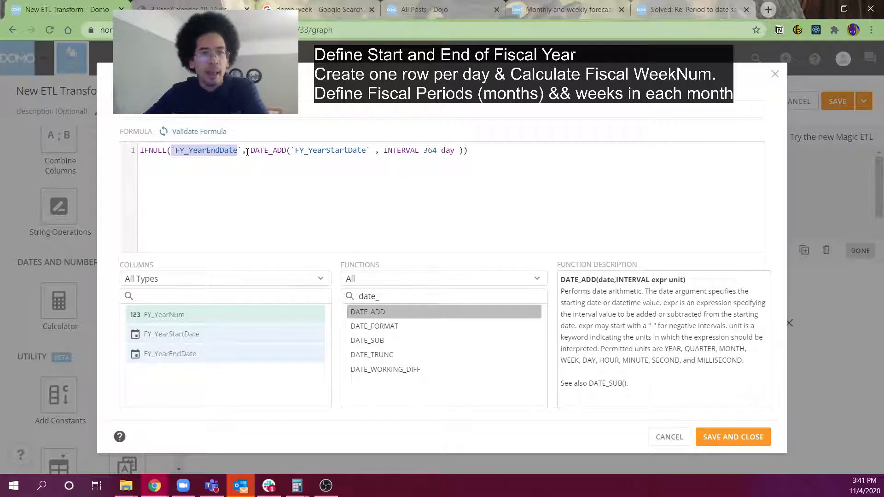
drag(293, 150, 365, 151)
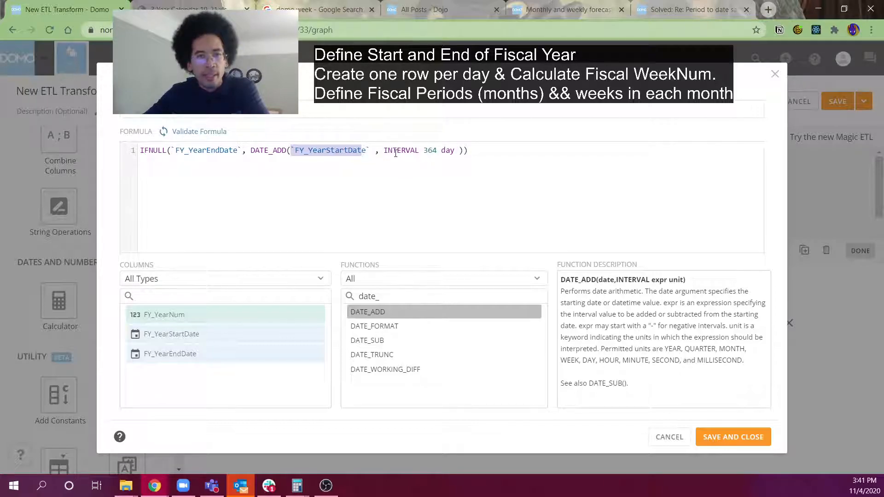
drag(274, 150, 282, 149)
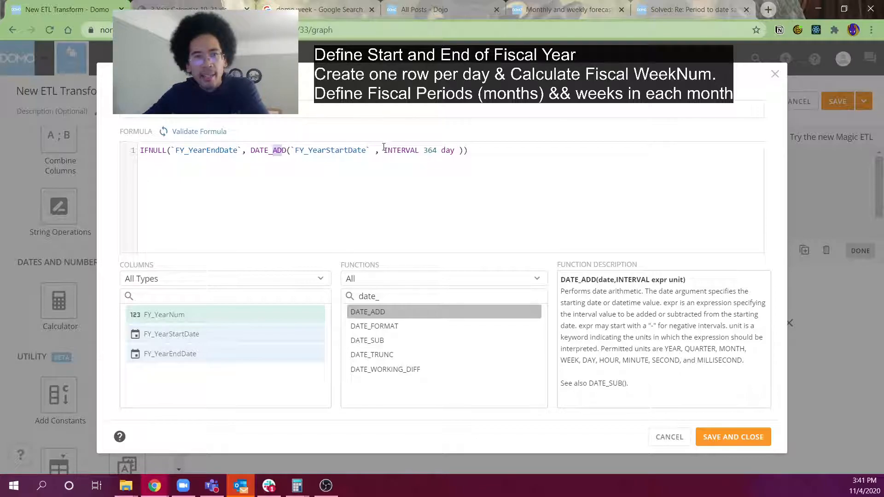
drag(427, 154, 451, 150)
click(465, 178)
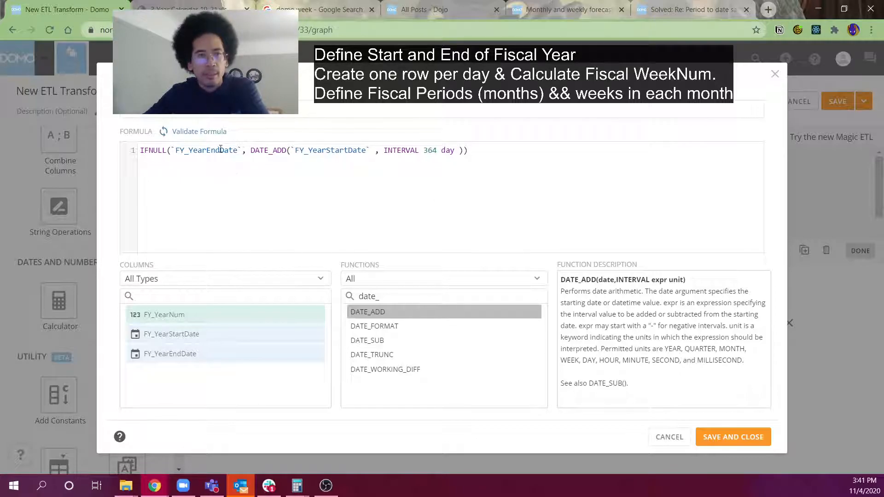
click(209, 133)
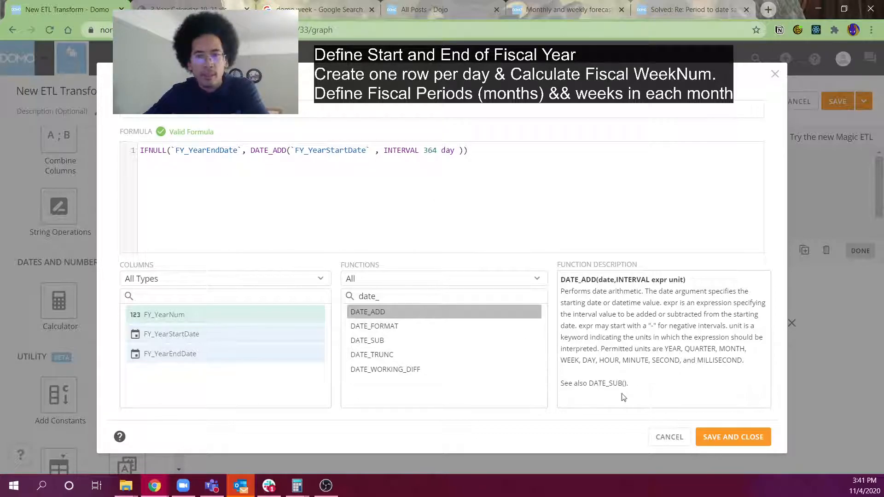
click(712, 437)
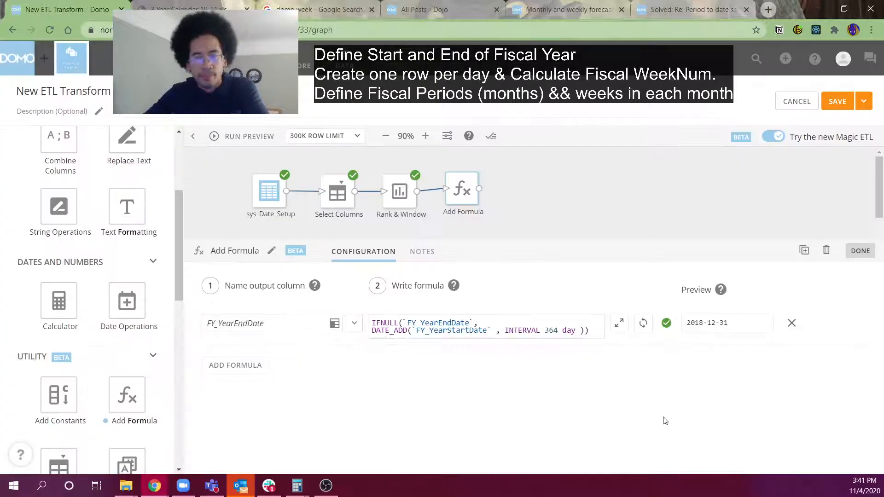
Step: Run the preview and compare each FY_YearEndDate with the following year's FY_YearStartDate in the Add Formula output
click(230, 140)
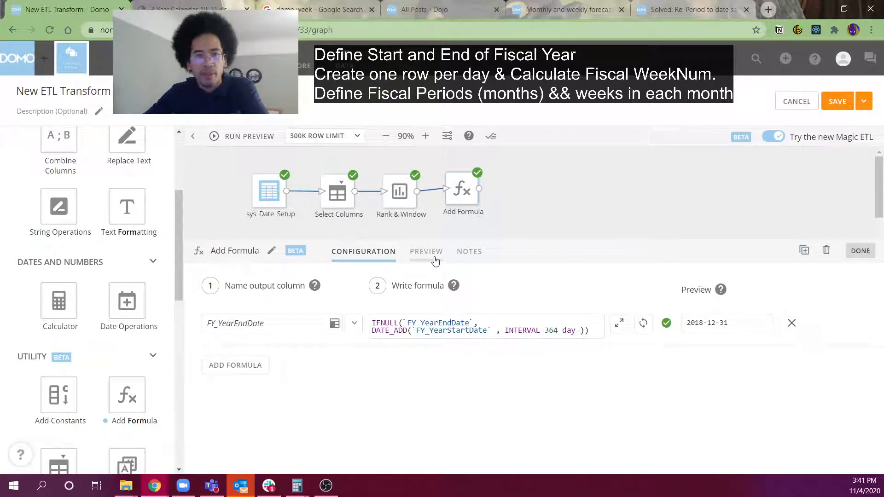
click(426, 252)
drag(505, 304, 570, 358)
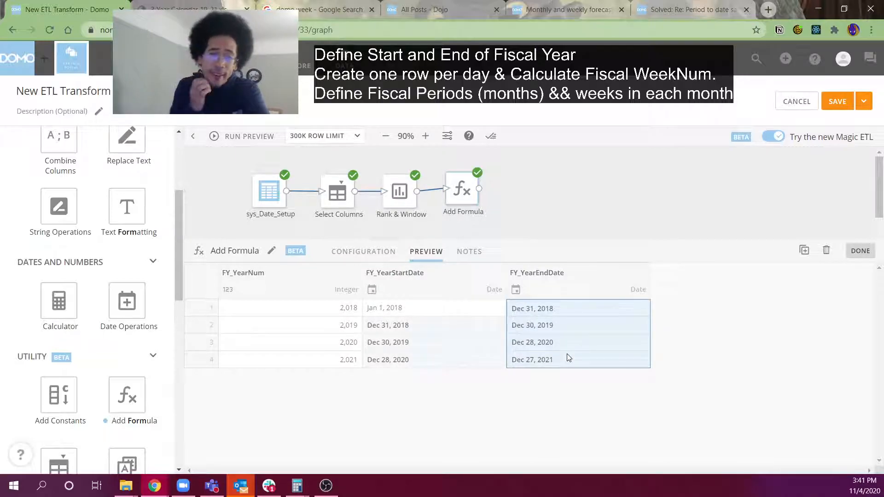
click(357, 257)
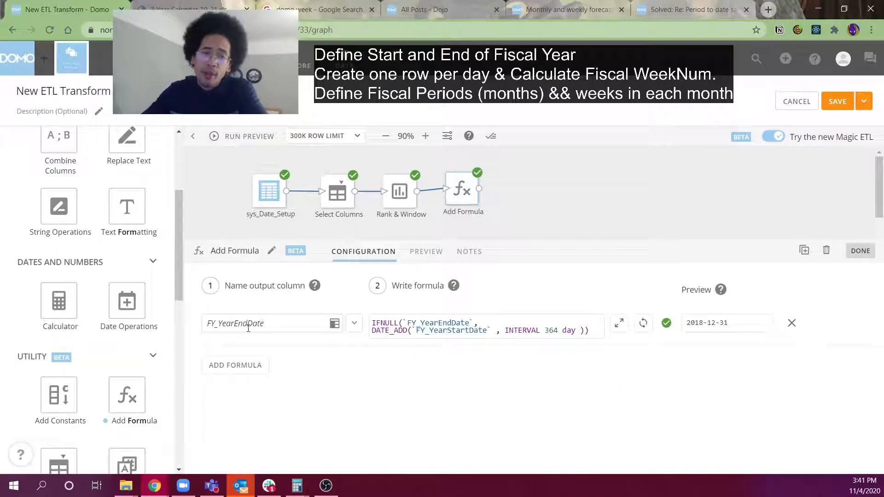
click(439, 257)
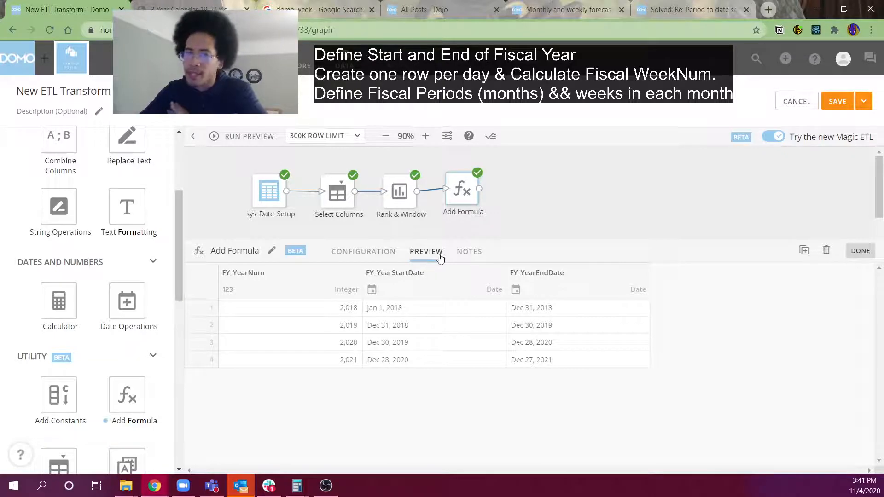
drag(543, 308, 557, 357)
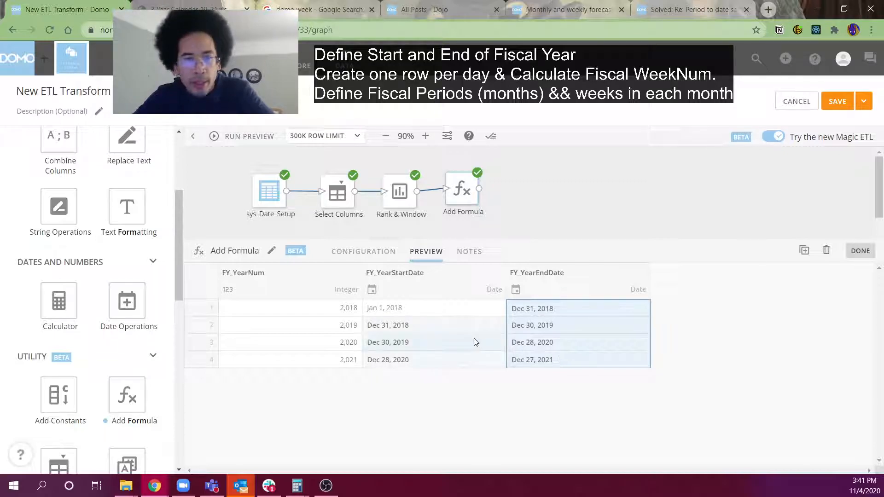
click(550, 313)
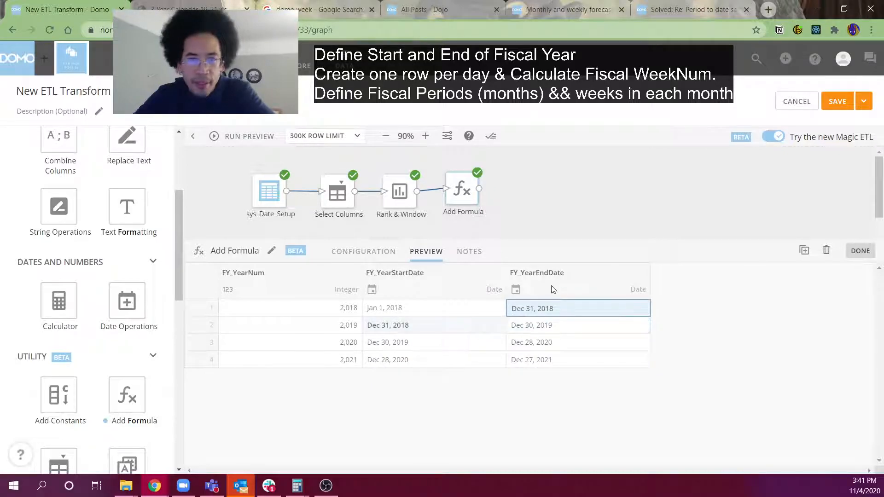
click(467, 323)
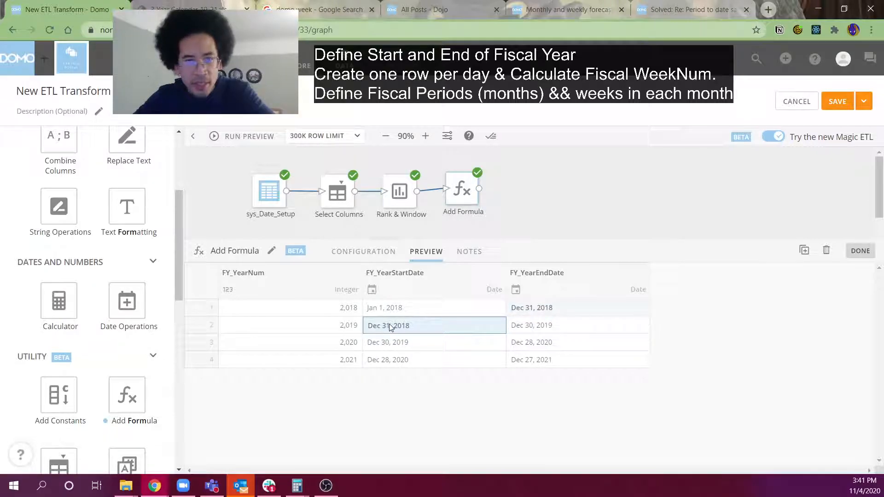
click(538, 307)
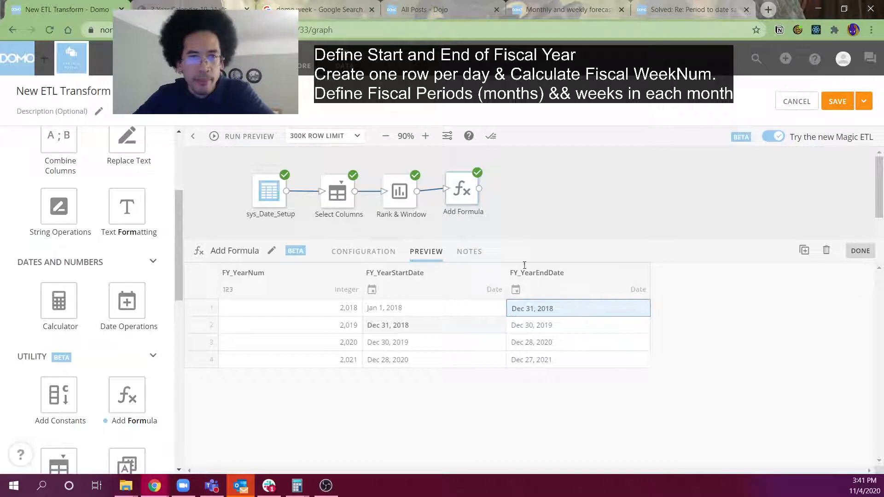
Step: Change the first IFNULL argument to date_add(`FY_YearEndDate`, INTERVAL -1 day) in the expanded formula editor and save it
click(363, 252)
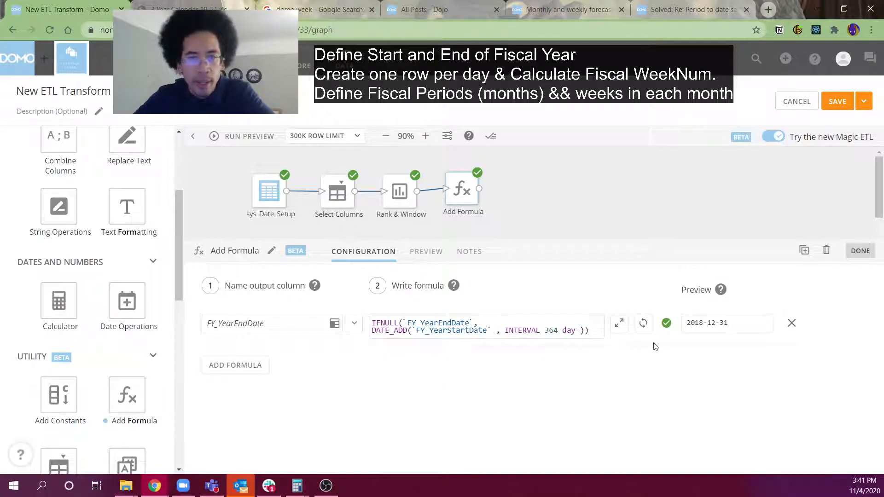
click(619, 323)
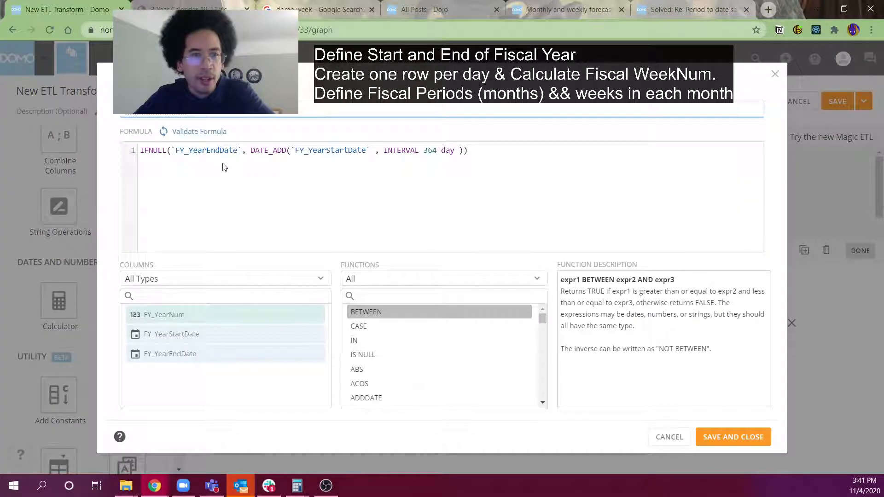
mouse_move(171, 150)
mouse_down()
mouse_move(241, 150)
mouse_move(170, 151)
mouse_up()
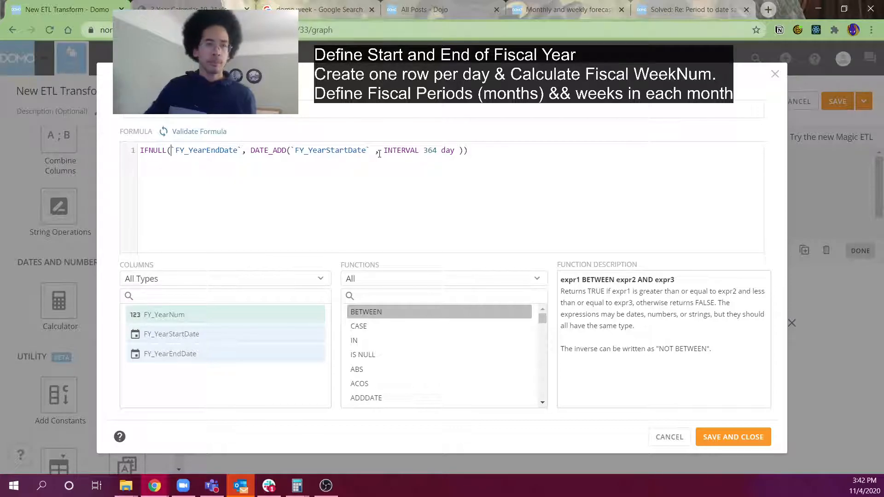
text(date_add(`FY_YearEndDate`)
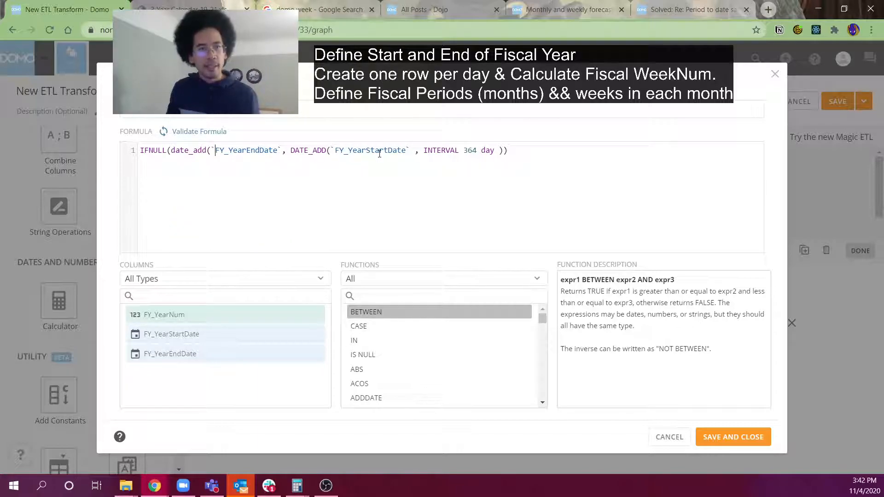
text(, )
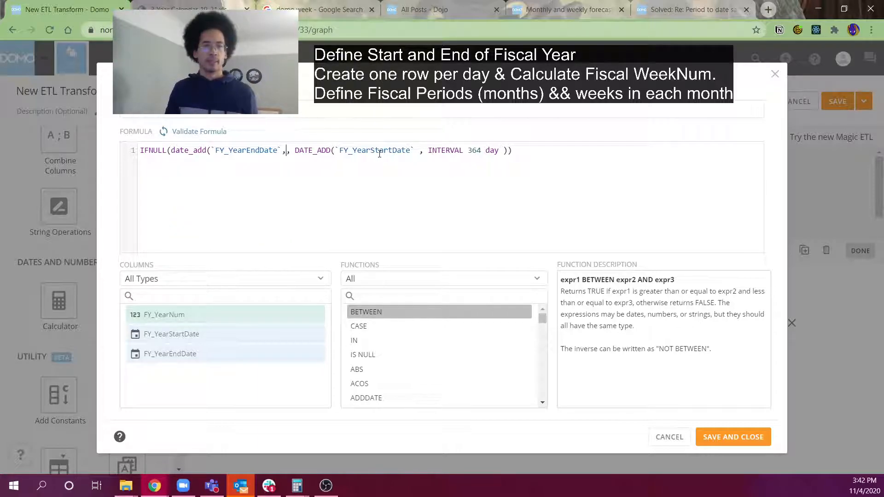
text(INTERVAL -1 da)
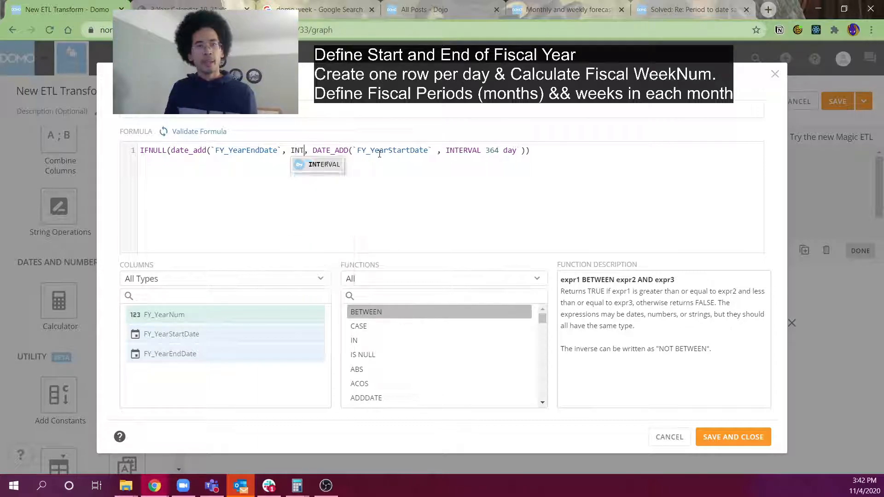
text(y))
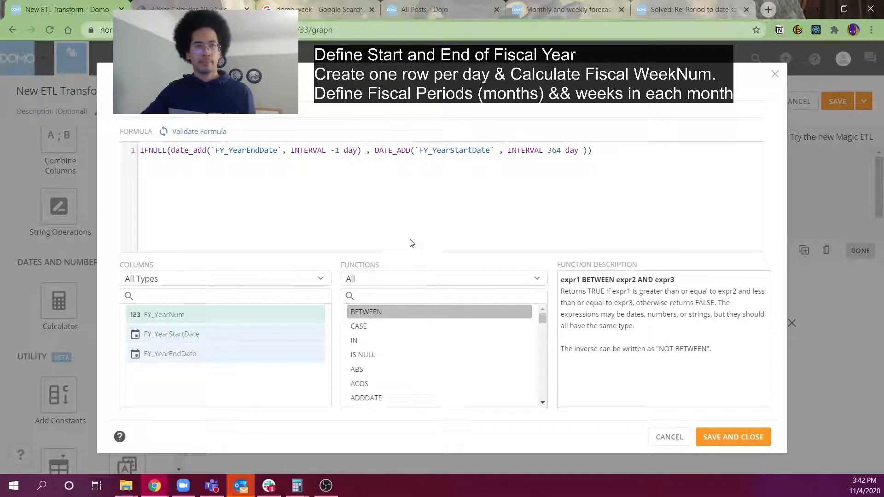
click(701, 436)
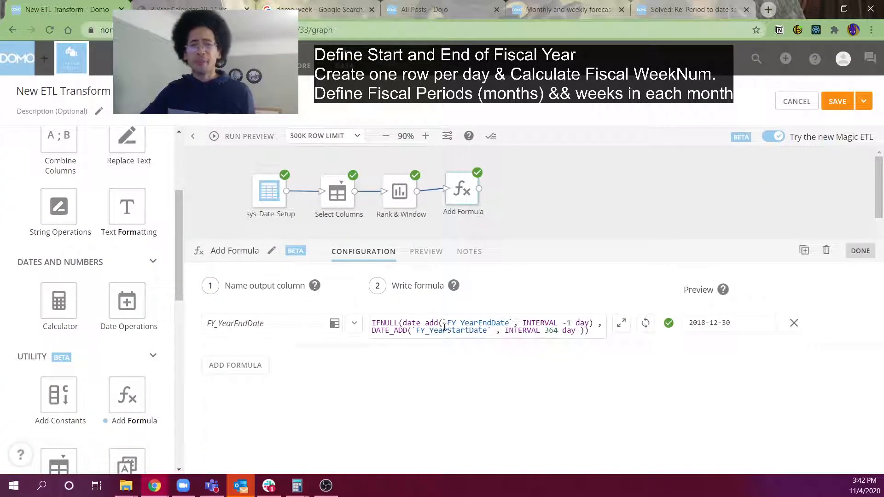
Step: Add a second formula to the tile with the output column name days_in_FY
click(226, 368)
click(244, 360)
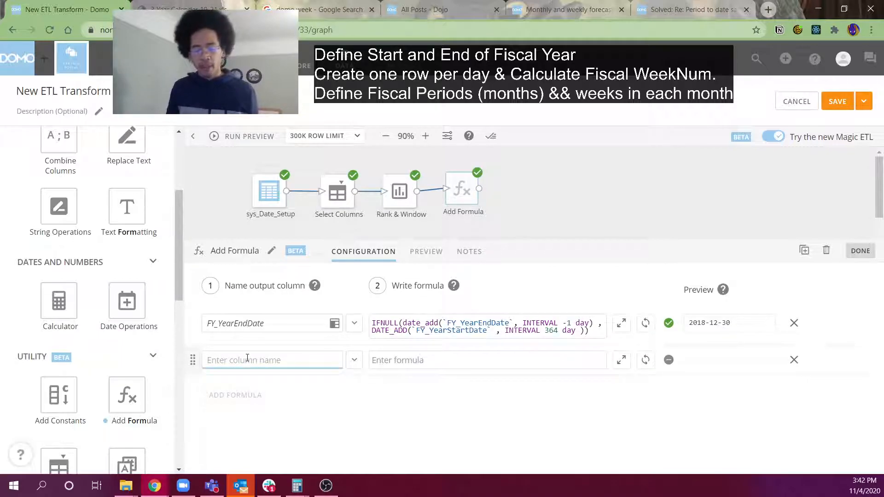
text(days_in_FY)
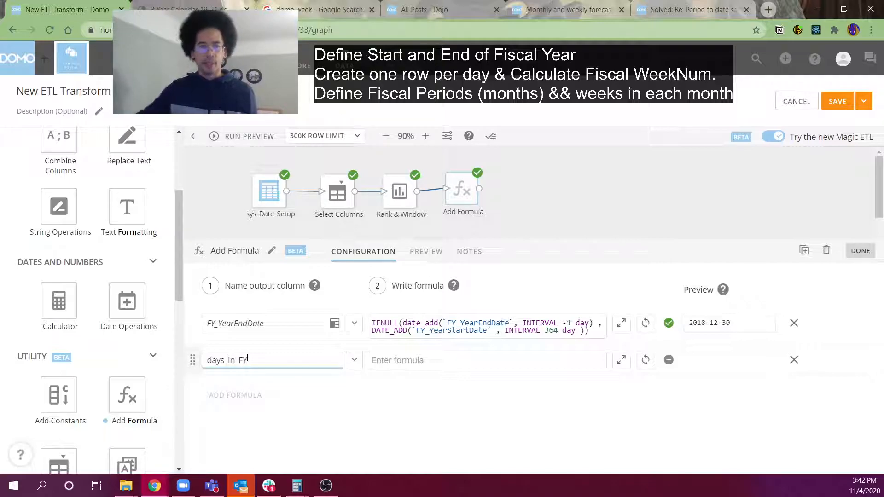
Step: Write the days_in_FY formula as DATEDIFF(`FY_YearEndDate`, `FY_YearStartDate`) and run the dataflow preview
click(457, 363)
text(datedif)
key(Return)
text(D)
key(BackSpace)
text(FY_)
key(Down)
key(Down)
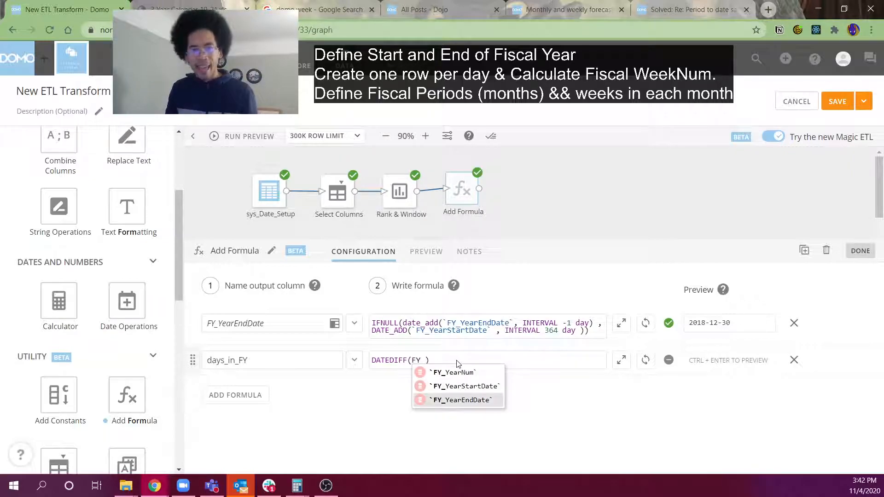
key(Return)
text(, `)
text(FY_YearEndDate`,)
key(Down)
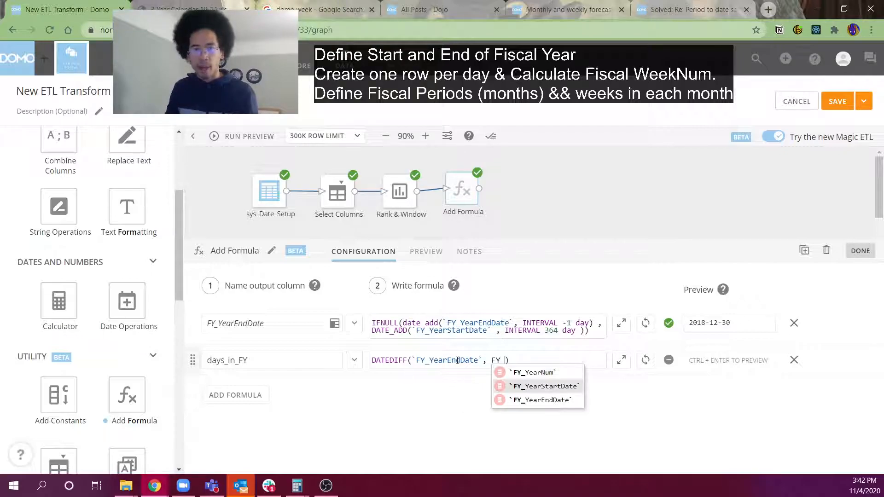
key(Return)
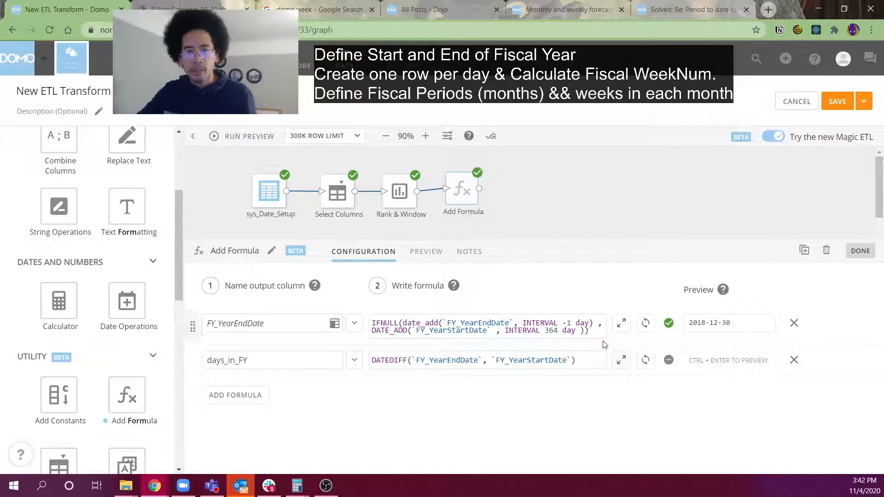
click(258, 138)
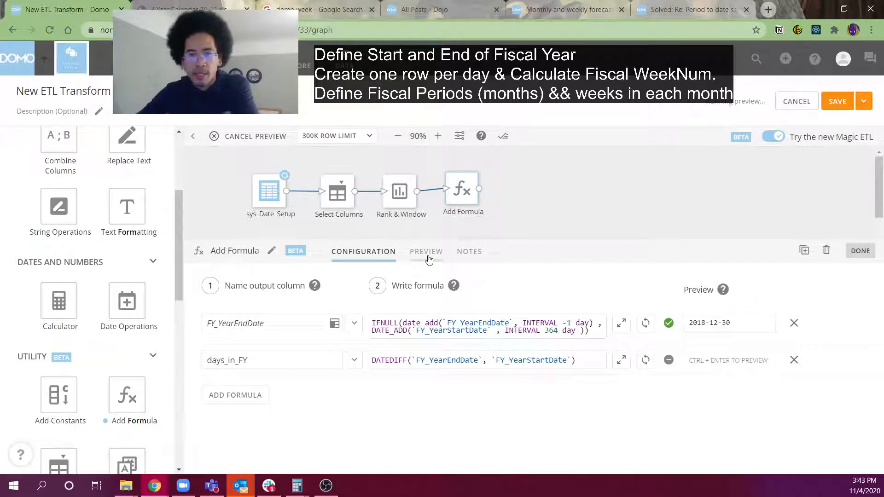
Step: Compare the days_in_FY values with each fiscal year's start and end dates in the Add Formula preview
click(426, 253)
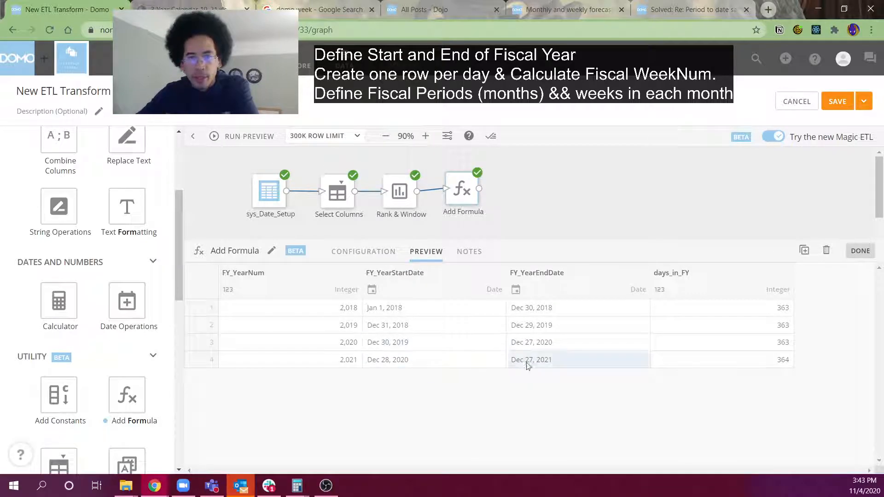
drag(725, 318, 304, 343)
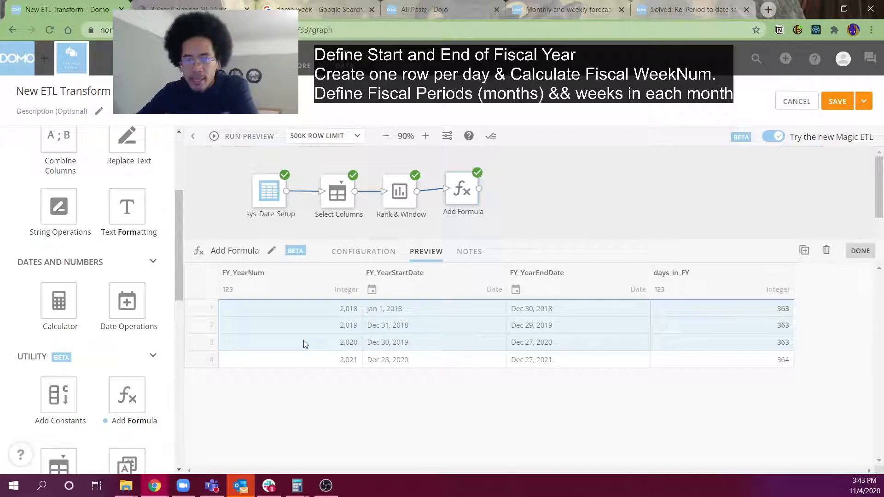
drag(669, 357, 300, 366)
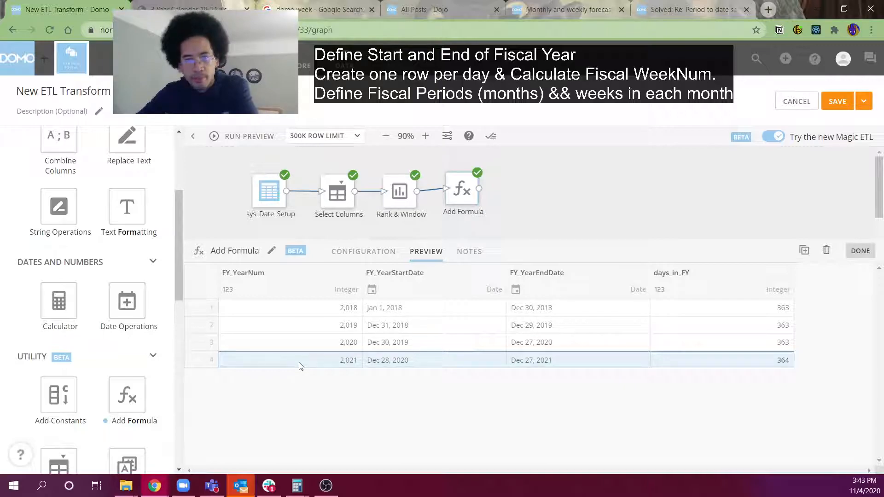
drag(529, 310, 453, 354)
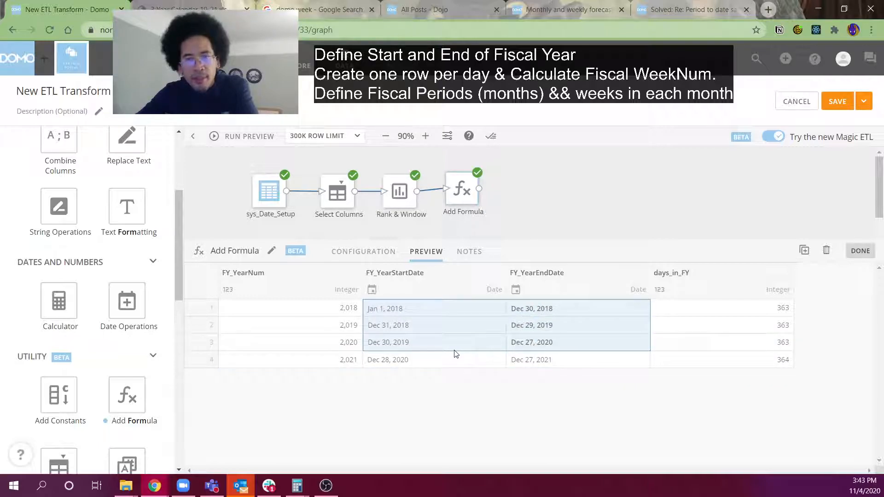
click(780, 312)
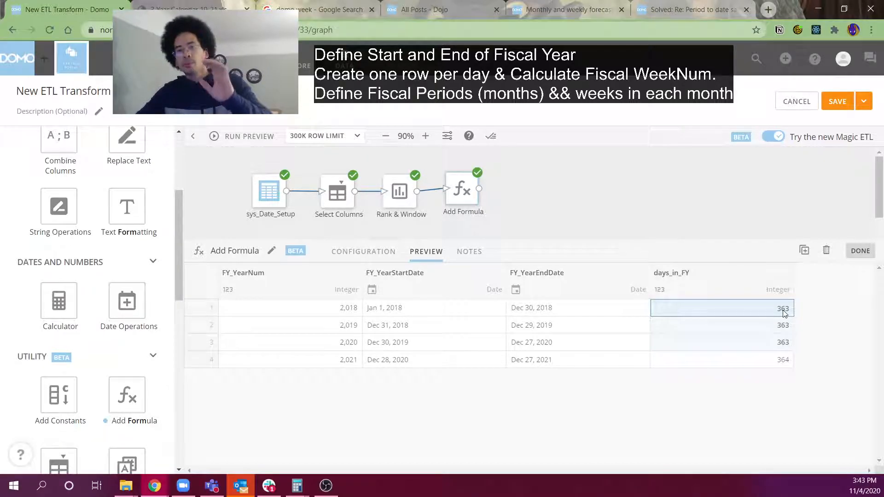
Step: Append +1 to the days_in_FY formula so it reads DATEDIFF(`FY_YearEndDate`, `FY_YearStartDate`)+1
click(389, 259)
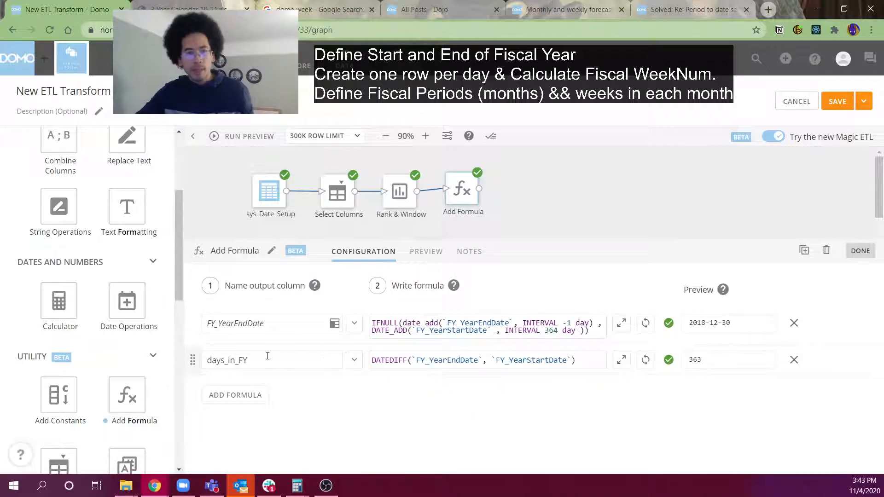
click(581, 362)
text(+1)
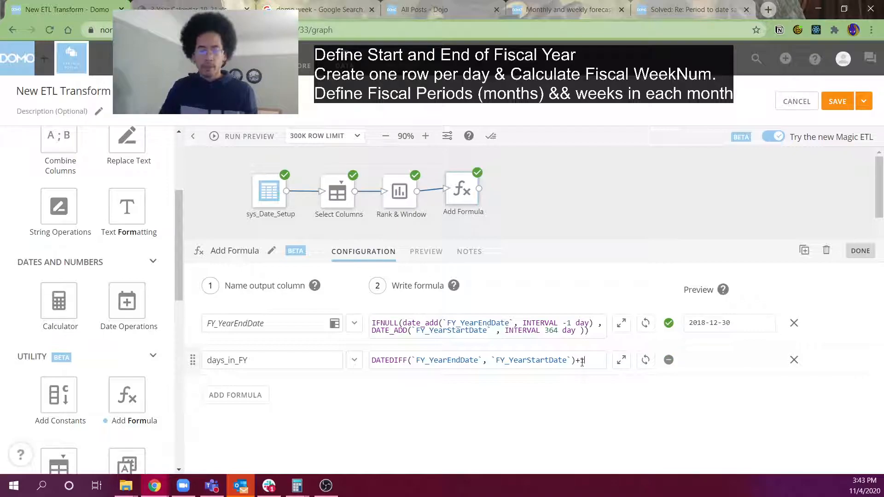
Step: Inspect the FY_YearEndDate and days_in_FY values of the 2021 row in the Add Formula preview
click(426, 252)
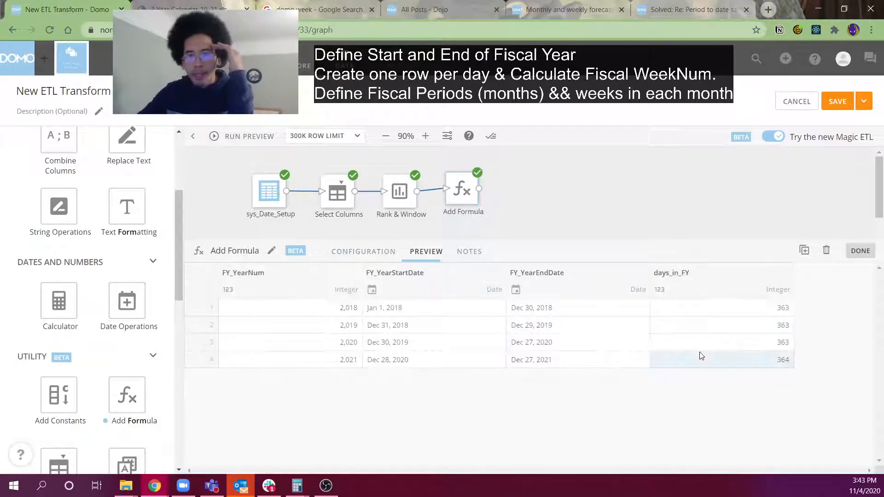
click(772, 366)
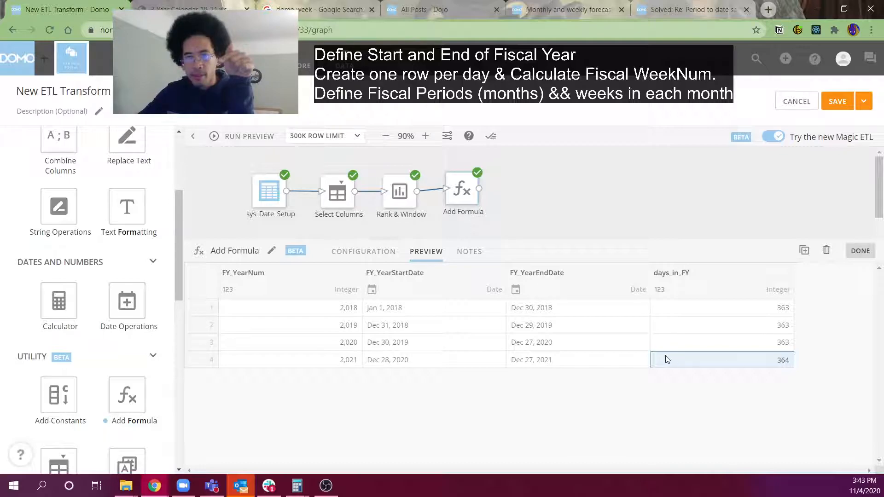
click(552, 361)
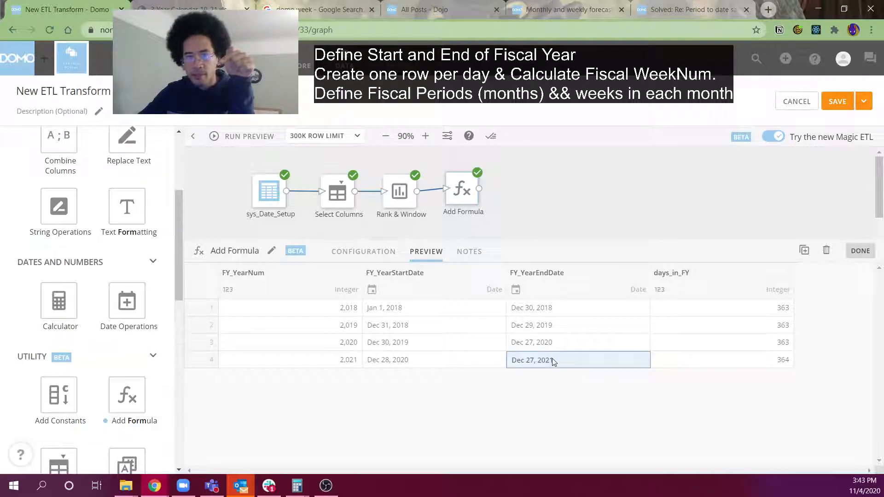
click(741, 367)
Step: Set the fallback interval in the FY_YearEndDate formula to 363 day, rerun the preview and check the days_in_FY column
click(386, 253)
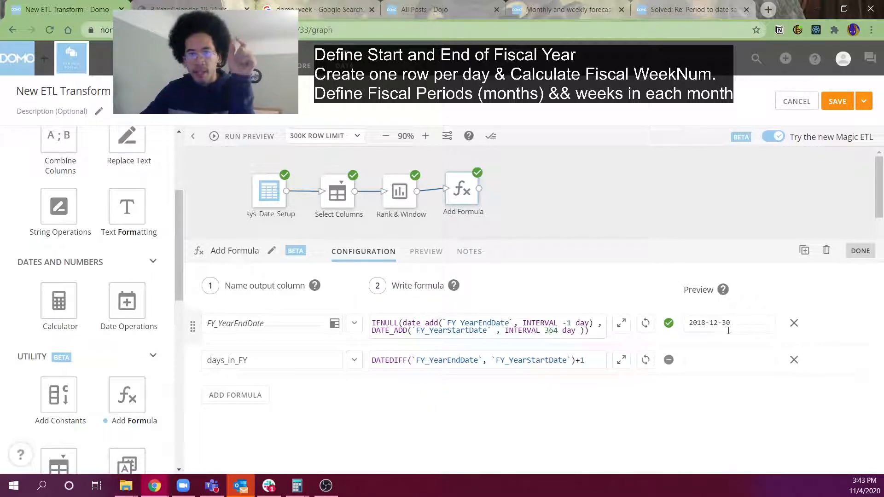
key(BackSpace)
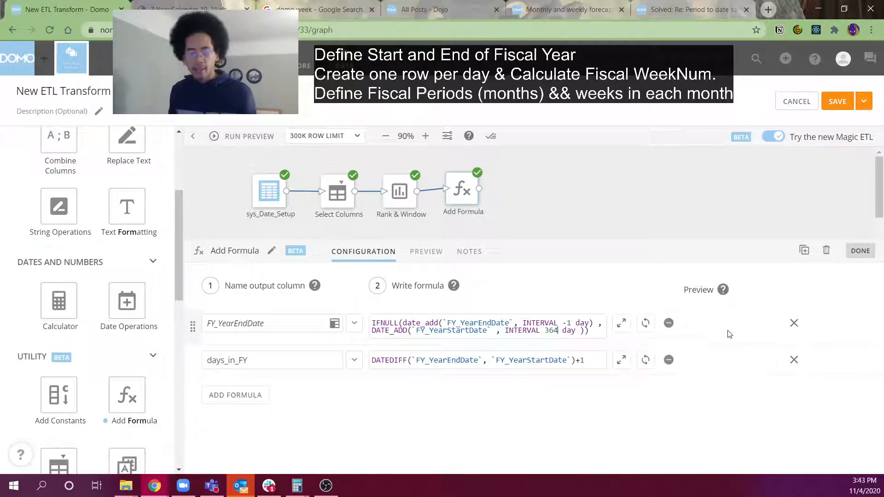
text(3)
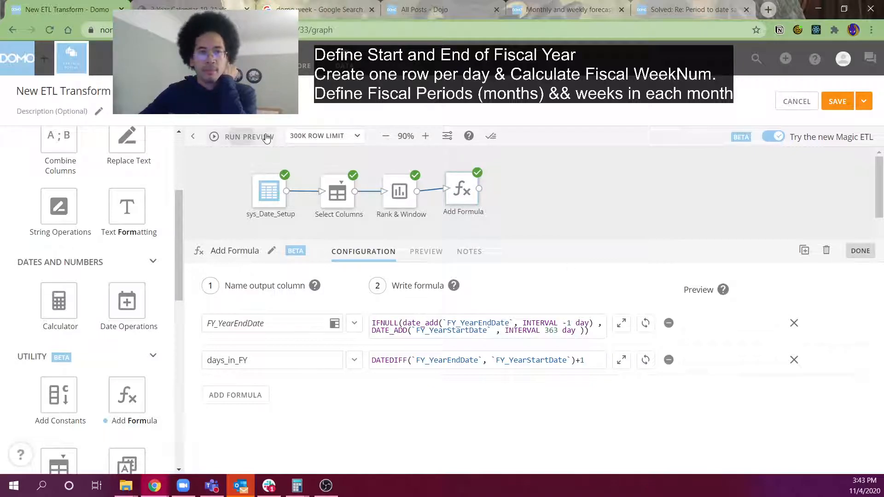
click(239, 136)
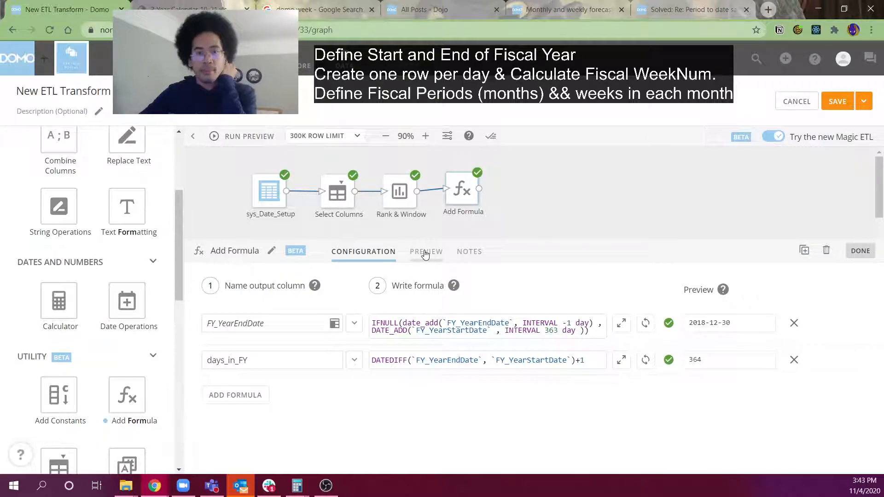
click(425, 252)
click(734, 334)
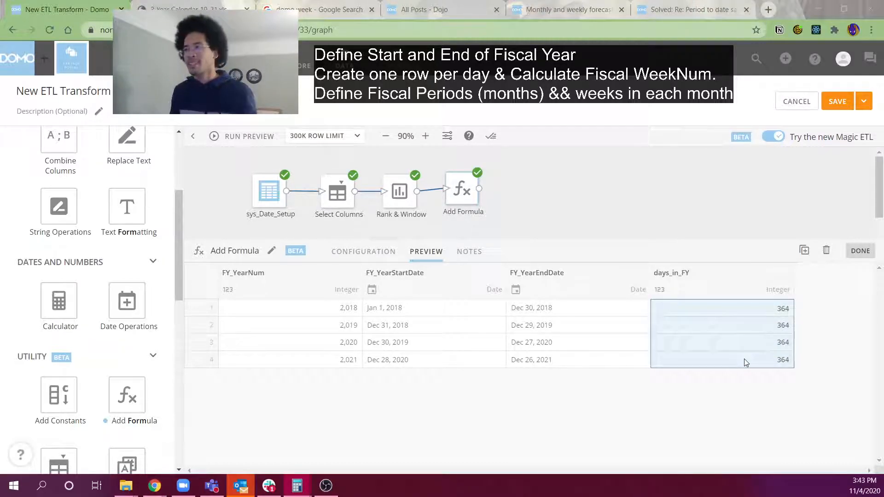
Step: Switch to the desktop Calculator and compute 365/7, 364/7 and 53*7 to check how many weeks fit in a fiscal year
drag(883, 150, 402, 60)
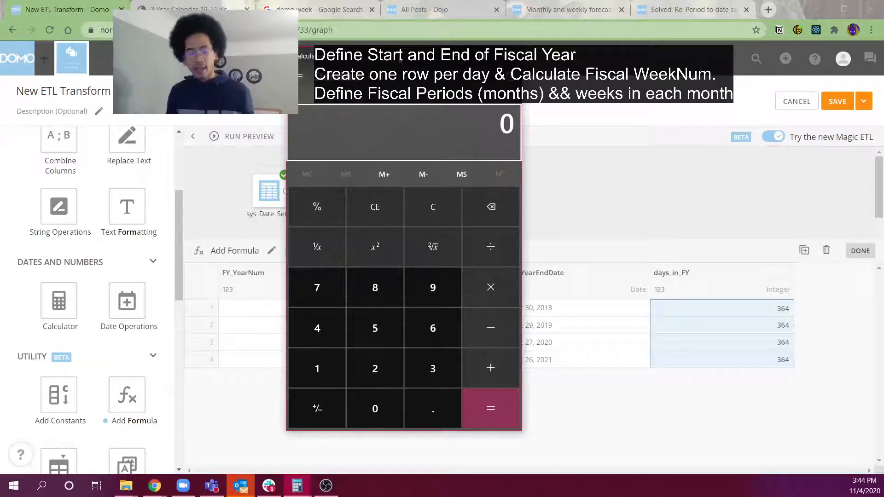
text(365/7)
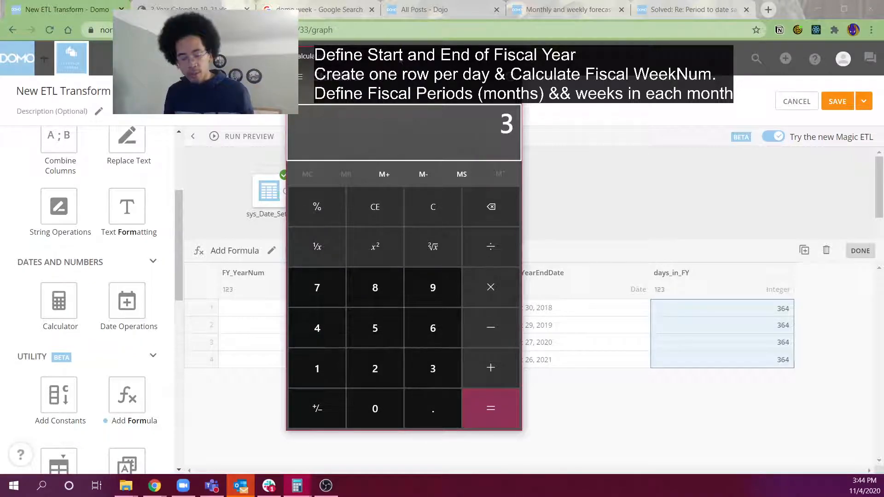
key(Return)
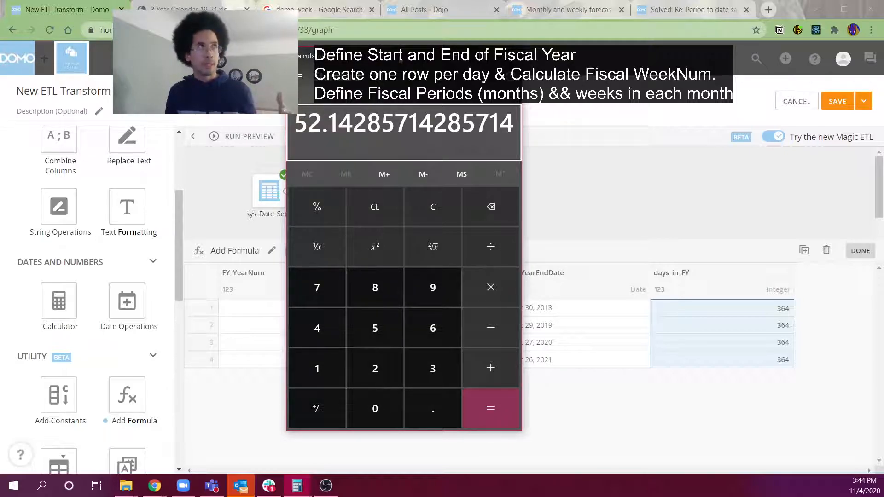
text(364)
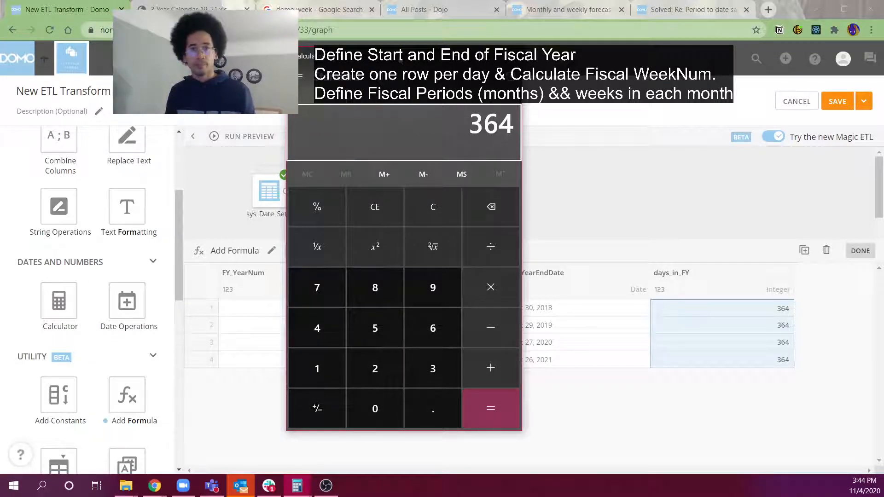
text(/7)
key(Return)
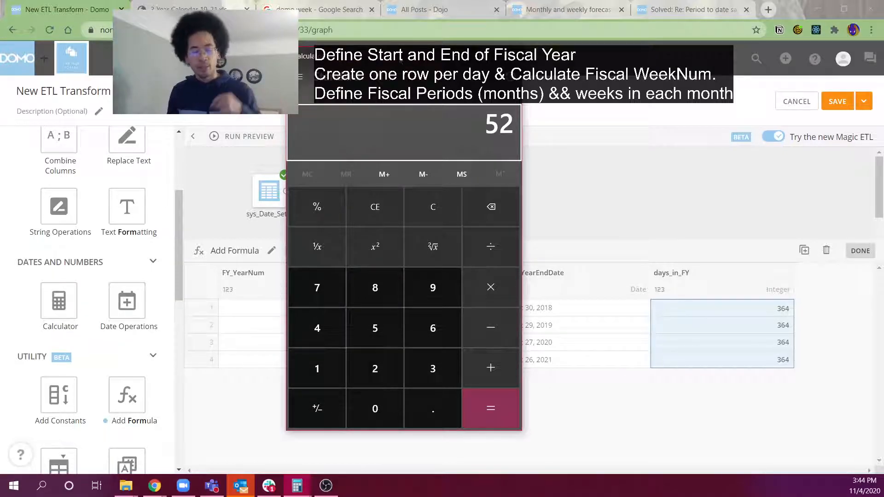
key(Escape)
text(53*7)
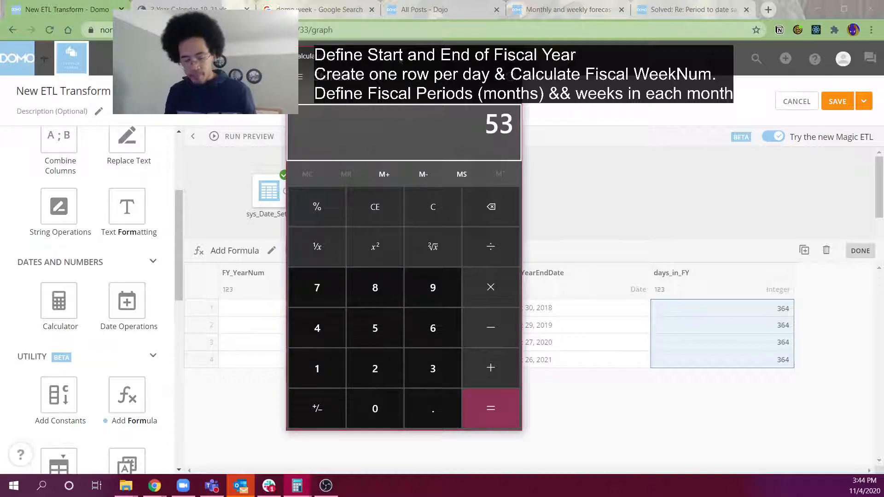
key(Return)
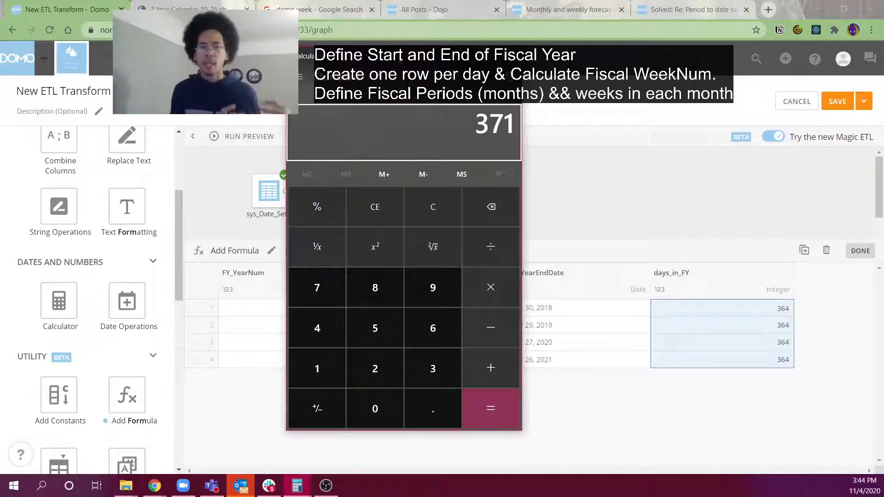
Step: Examine the 4-5-4 pattern in the National Retail Federation calendar PDF and return to the ETL dataflow
click(221, 7)
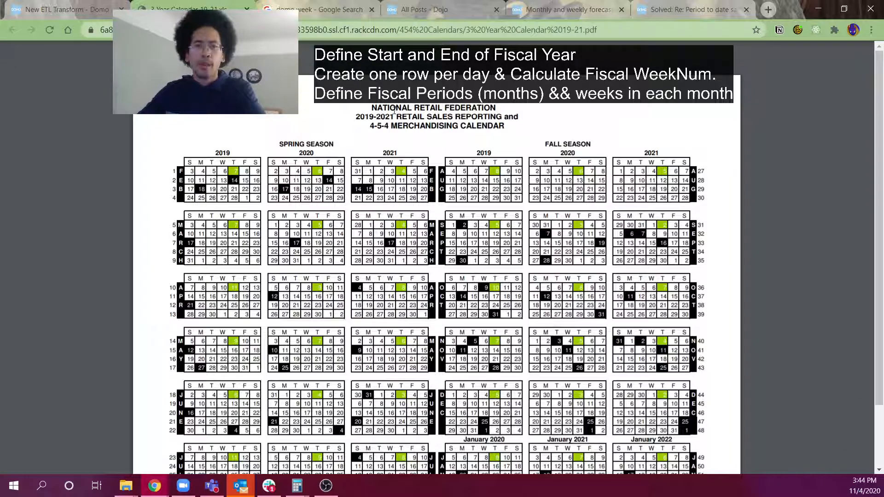
drag(371, 129, 388, 128)
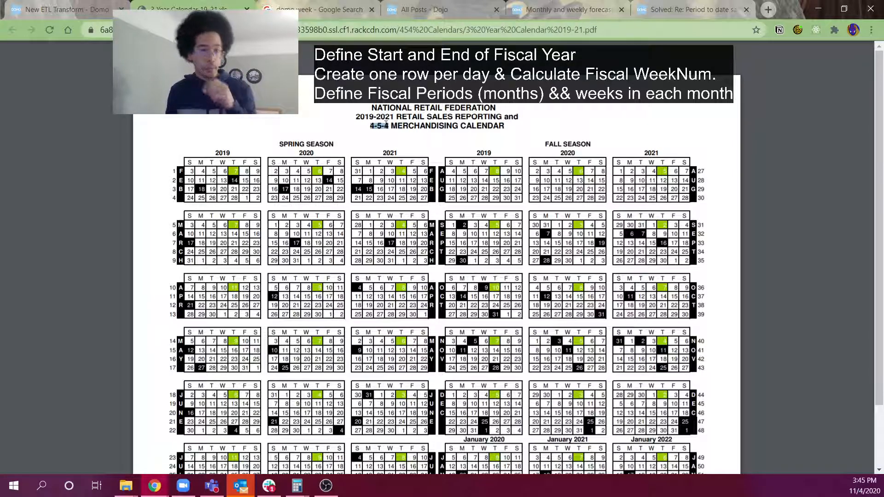
click(62, 7)
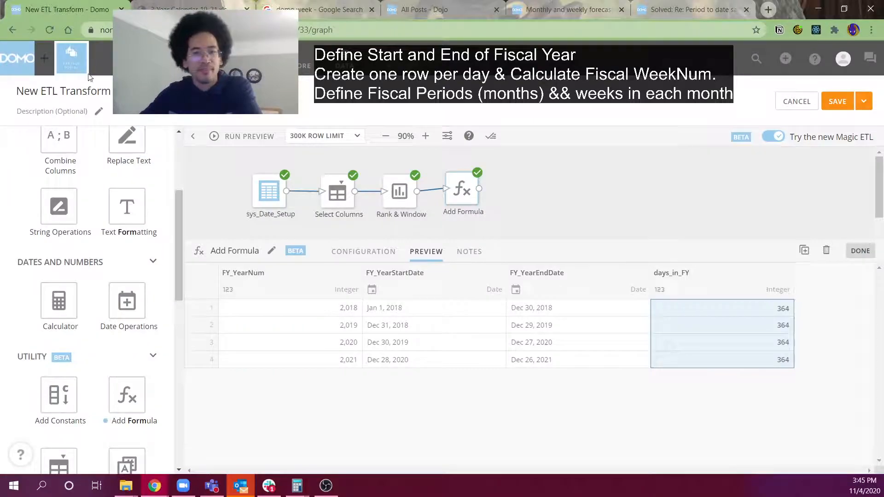
Step: Reopen the Add Formula preview, enlarge the canvas area and review the 2018 row's start date, end date and days_in_FY
click(553, 213)
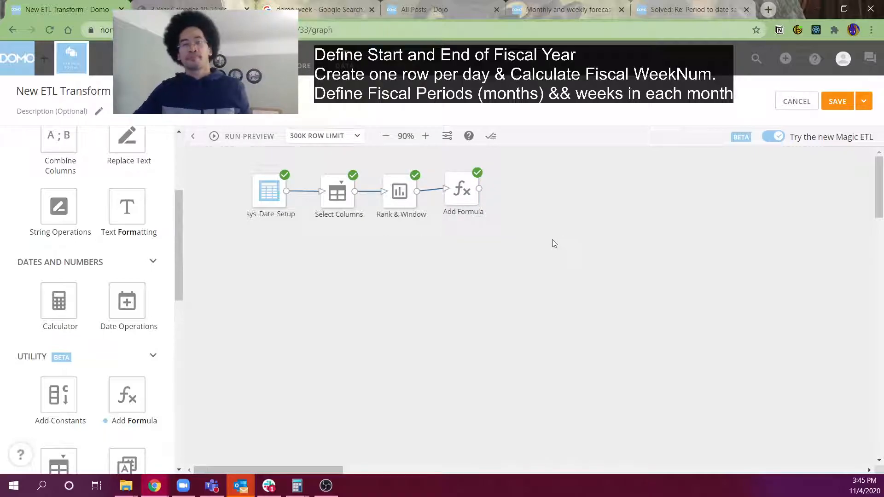
click(475, 202)
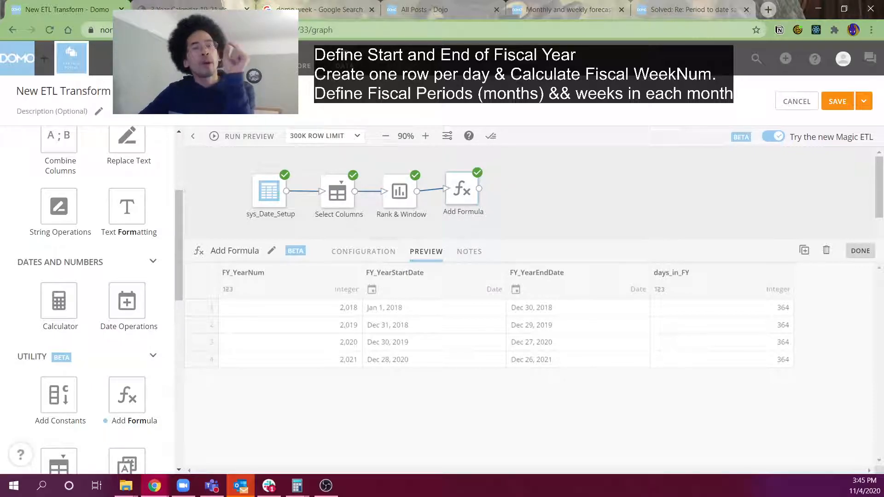
click(695, 305)
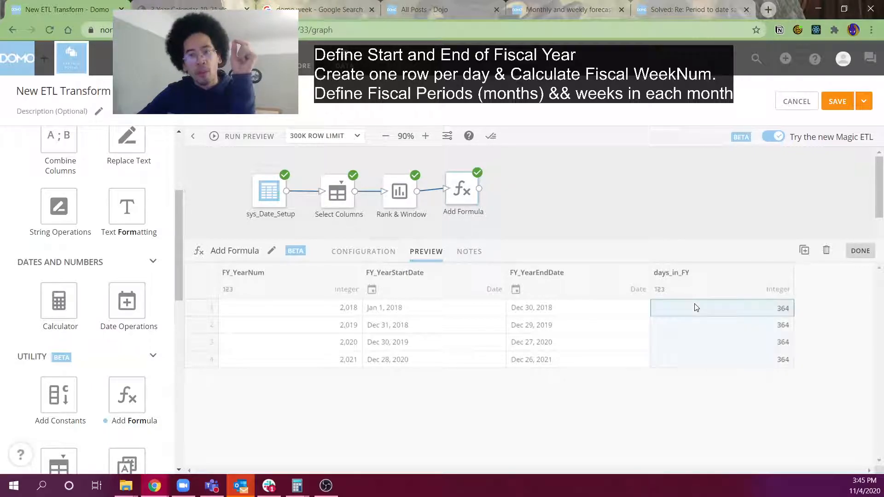
drag(695, 312, 300, 314)
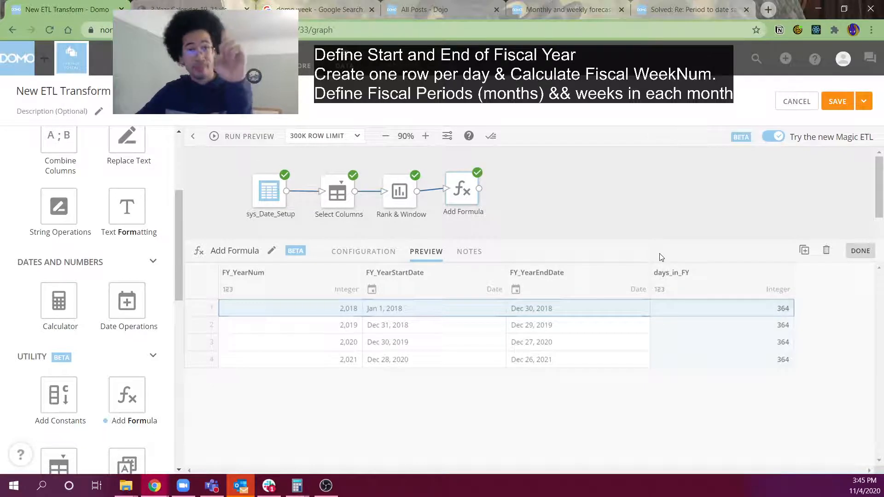
drag(660, 240, 653, 309)
drag(462, 381, 559, 383)
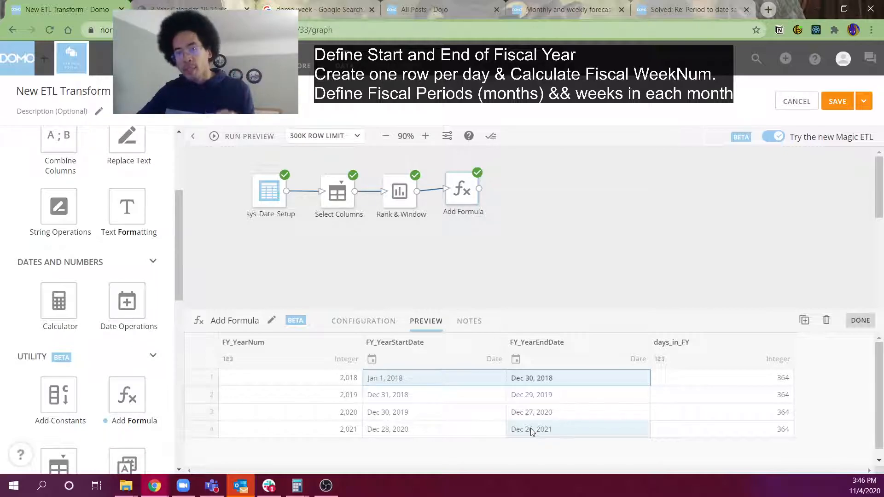
click(701, 387)
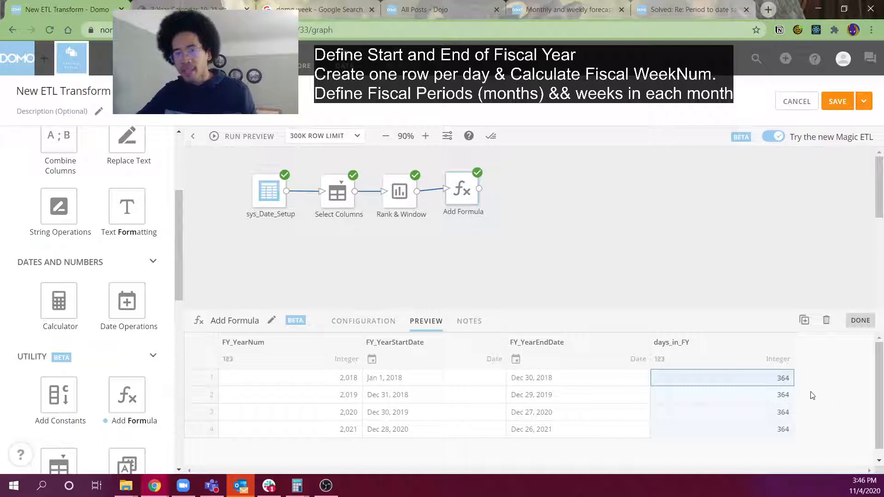
drag(644, 383, 332, 386)
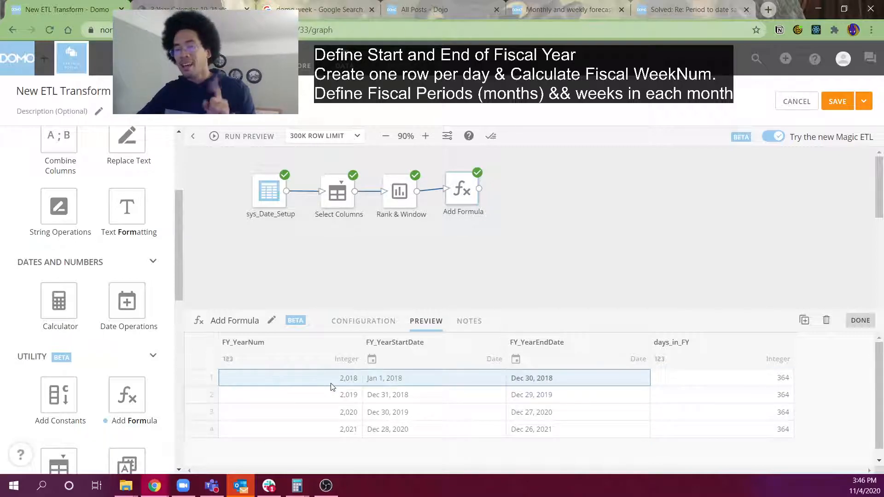
Step: Add an Input DataSet below the existing flow and choose sys_numbers_OneToMany as its source
scroll(138, 263, up, 4)
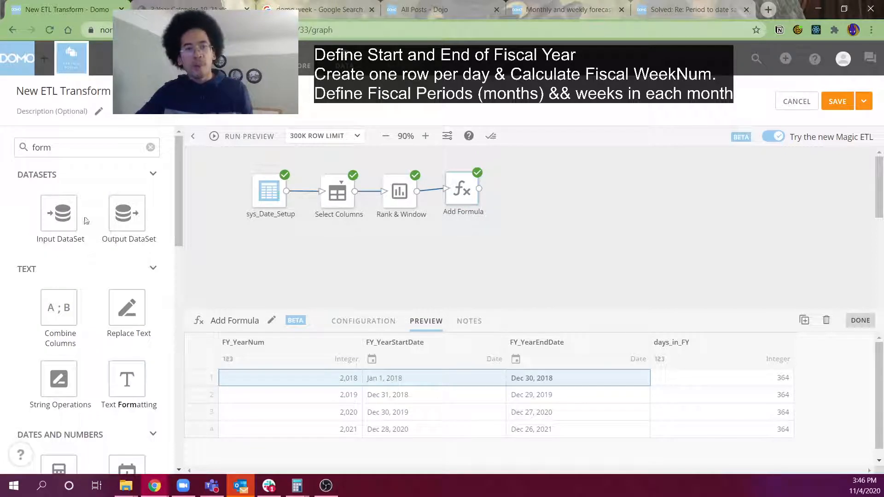
drag(59, 213, 332, 257)
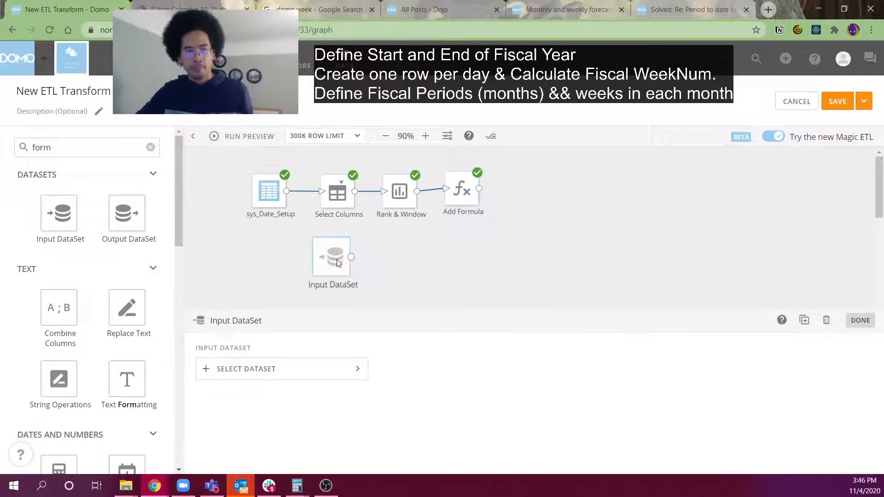
click(315, 368)
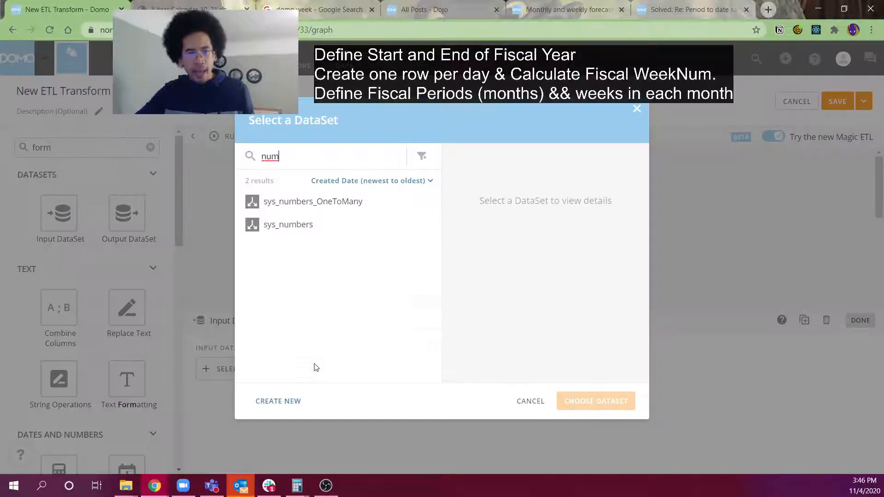
click(327, 204)
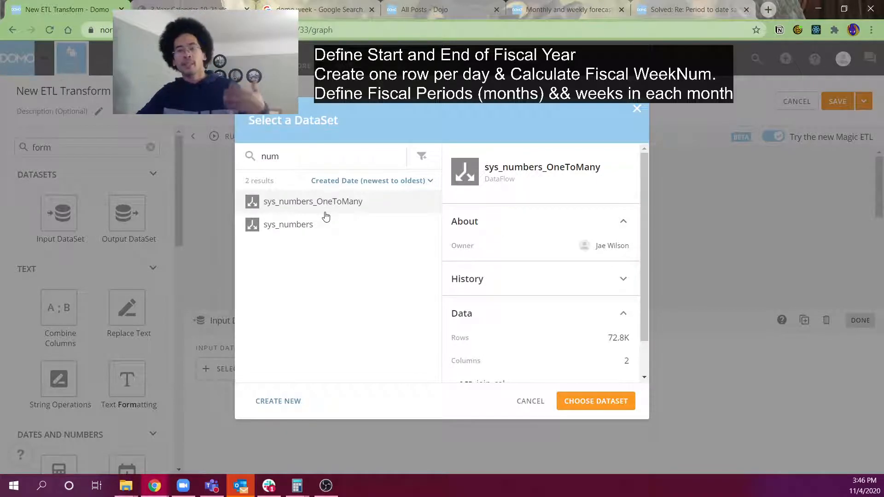
click(611, 412)
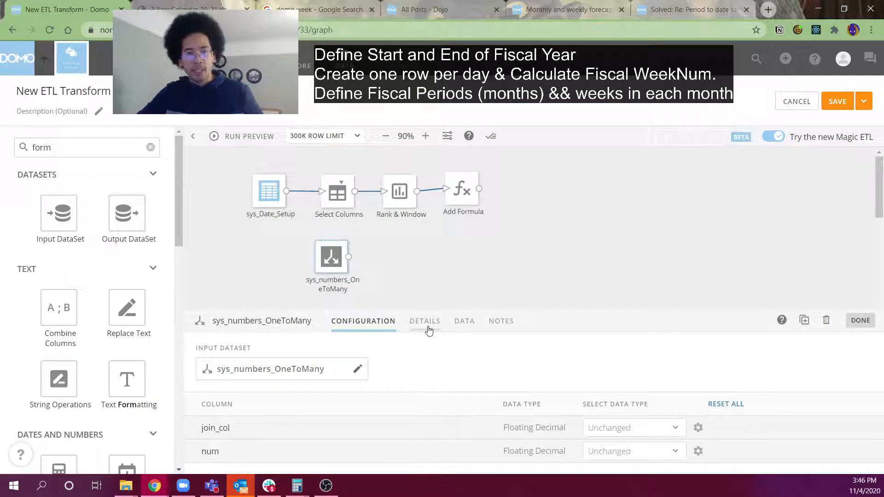
Step: Examine the sys_numbers_OneToMany data to see which num values belong to join_col values 1 through 4
click(455, 327)
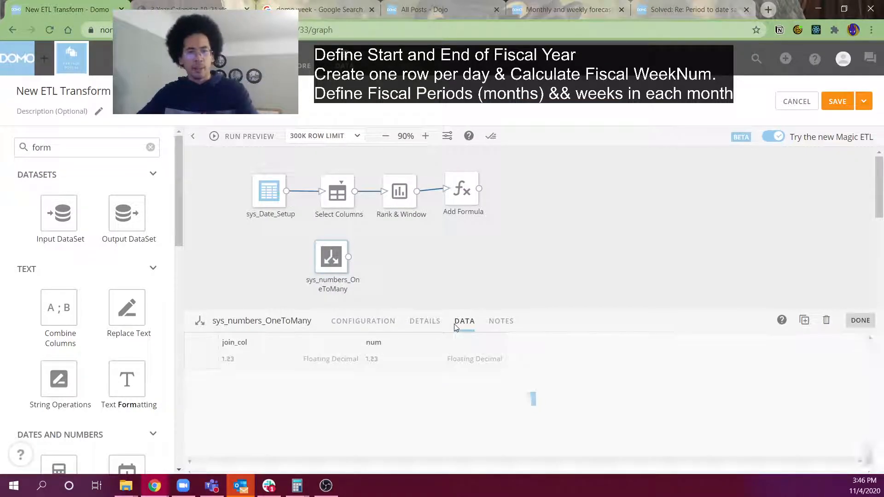
scroll(585, 320, down, 2)
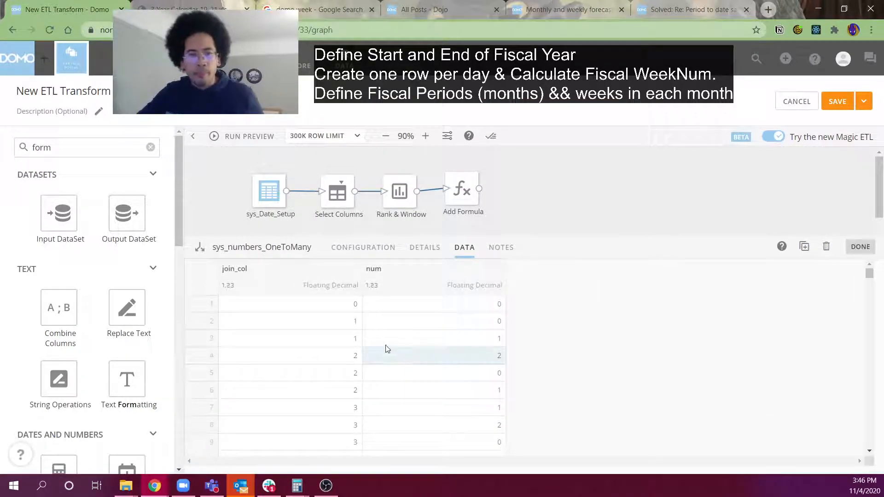
click(332, 322)
drag(332, 322, 332, 341)
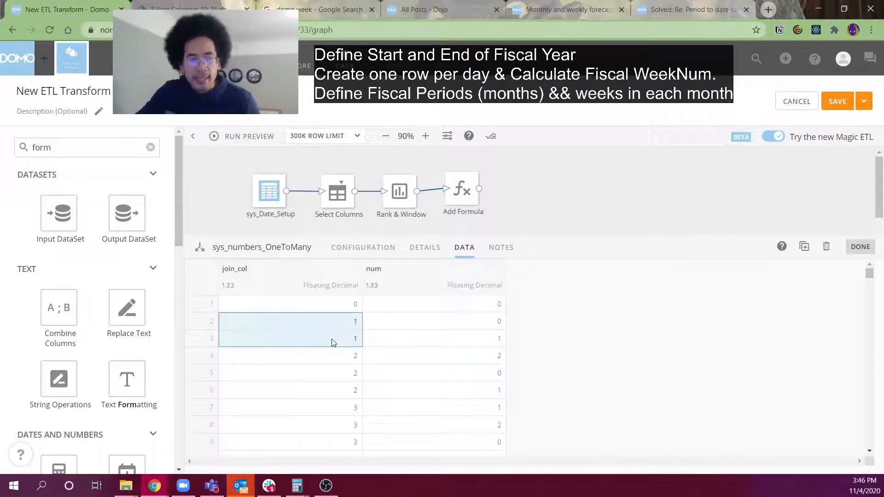
drag(332, 343, 459, 348)
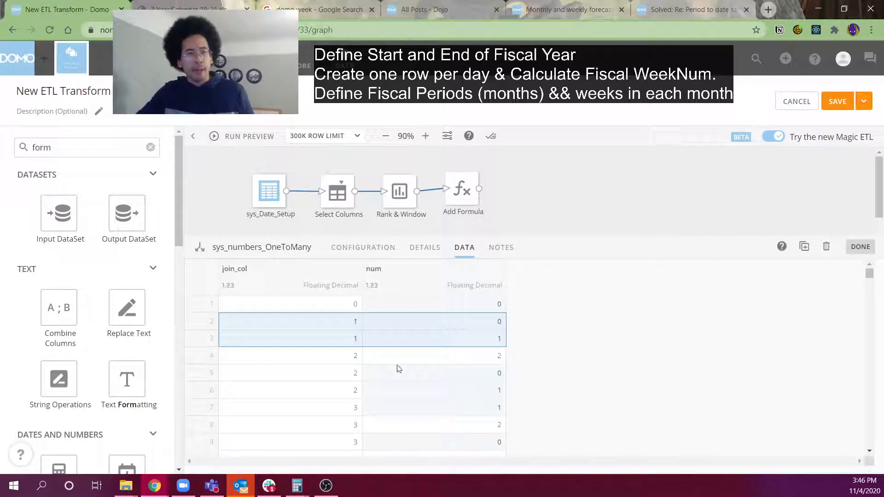
drag(338, 355, 331, 398)
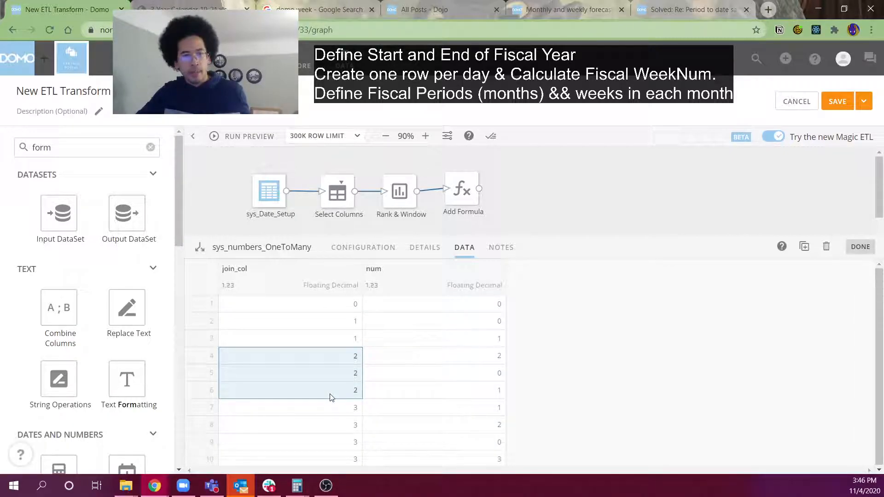
click(411, 359)
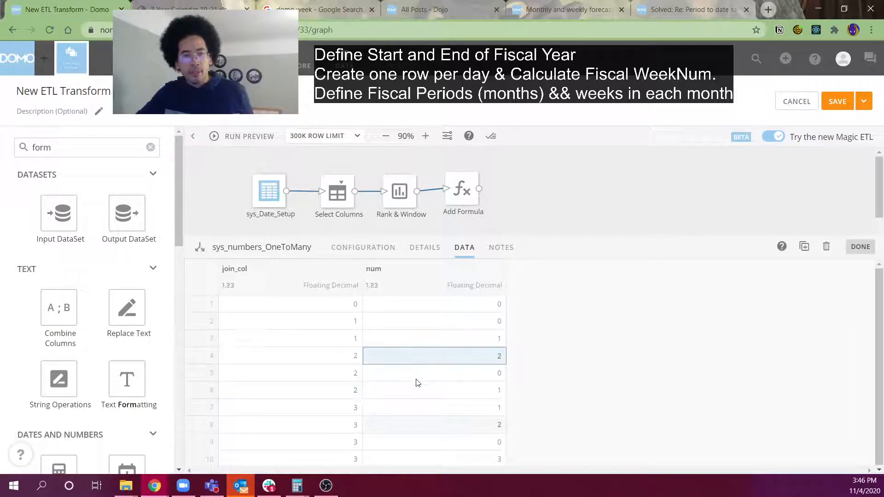
click(421, 391)
drag(347, 412, 383, 450)
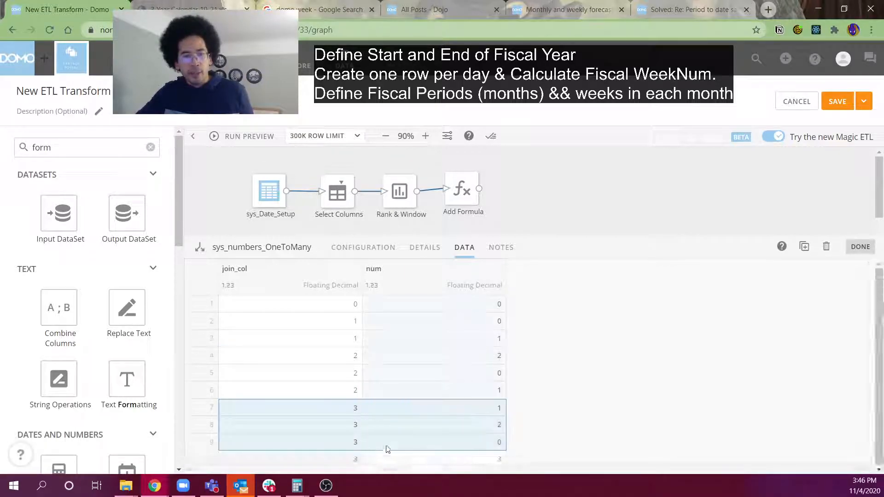
scroll(437, 452, down, 1)
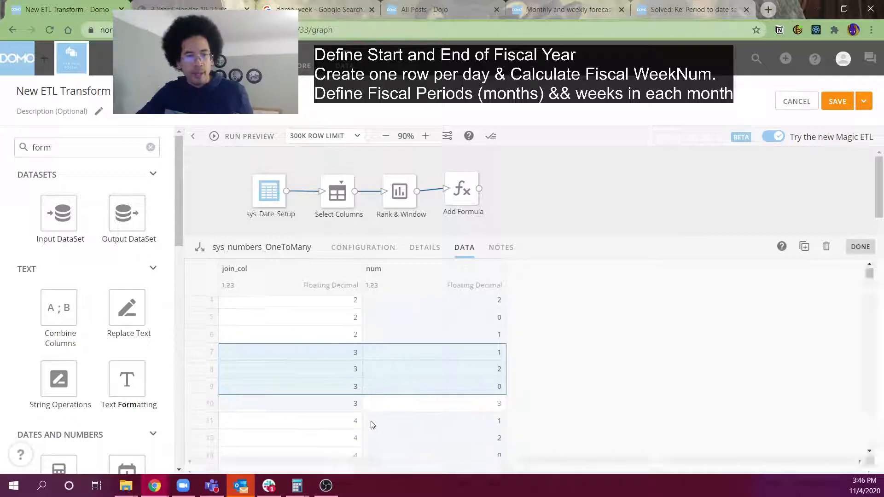
drag(348, 408, 461, 359)
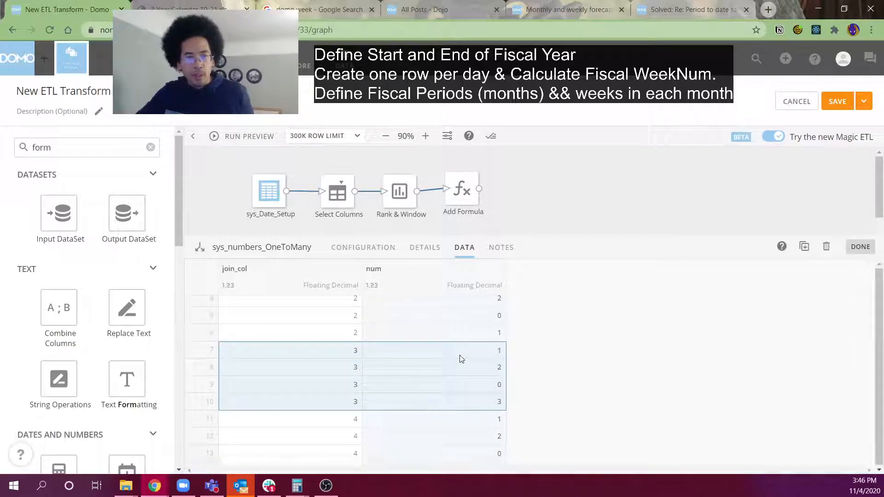
scroll(460, 357, down, 2)
drag(323, 306, 409, 363)
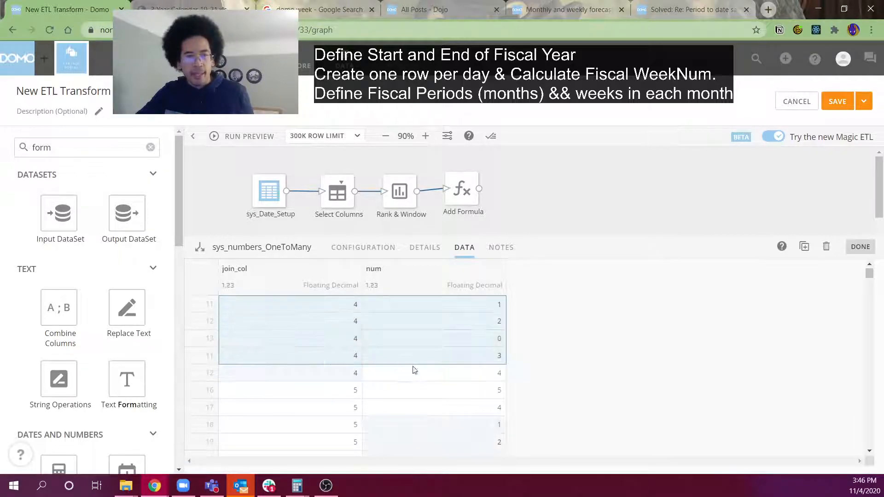
Step: Add a Filter Rows action after sys_numbers_OneToMany and connect the dataset to it
click(471, 198)
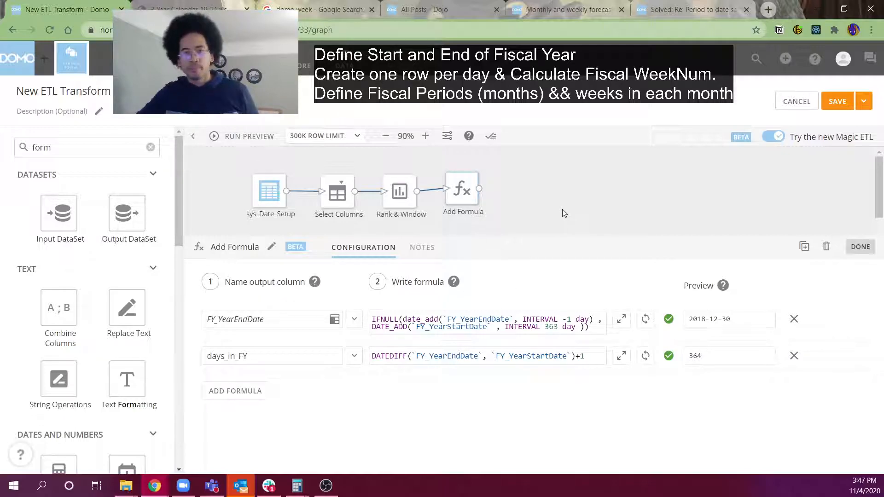
click(561, 238)
click(97, 148)
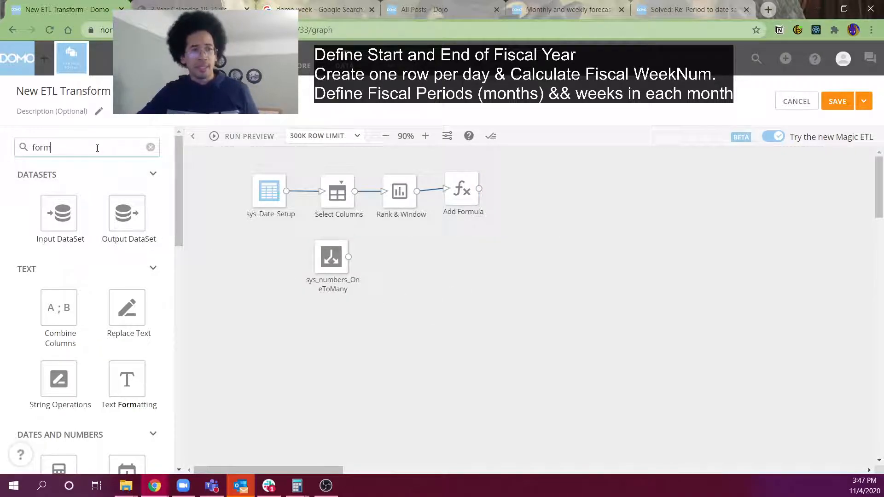
key(BackSpace)
key(BackSpace)
key(BackSpace)
key(BackSpace)
text(filter)
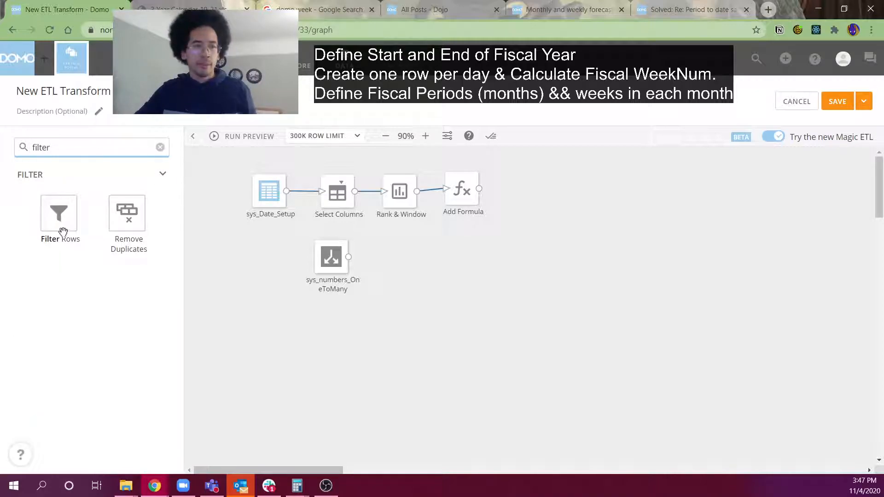
drag(63, 230, 404, 268)
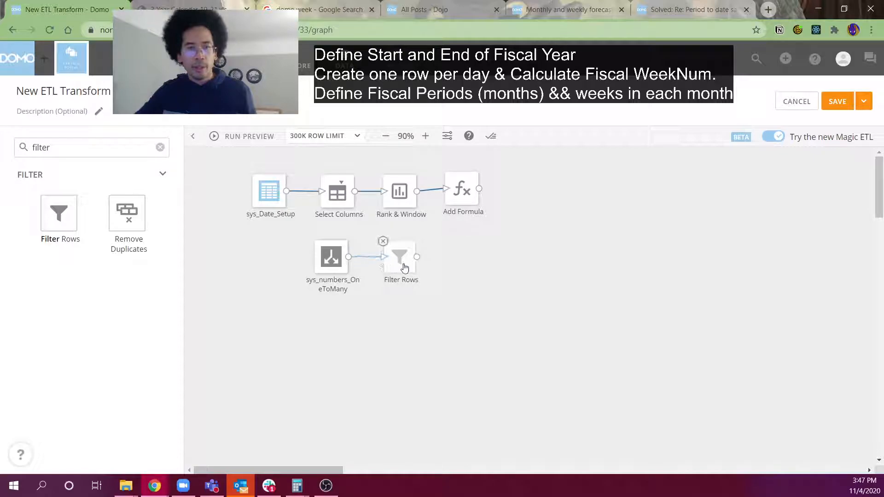
Step: Add a filter rule to Filter Rows that keeps rows where num does not equal the specific value 0
click(401, 264)
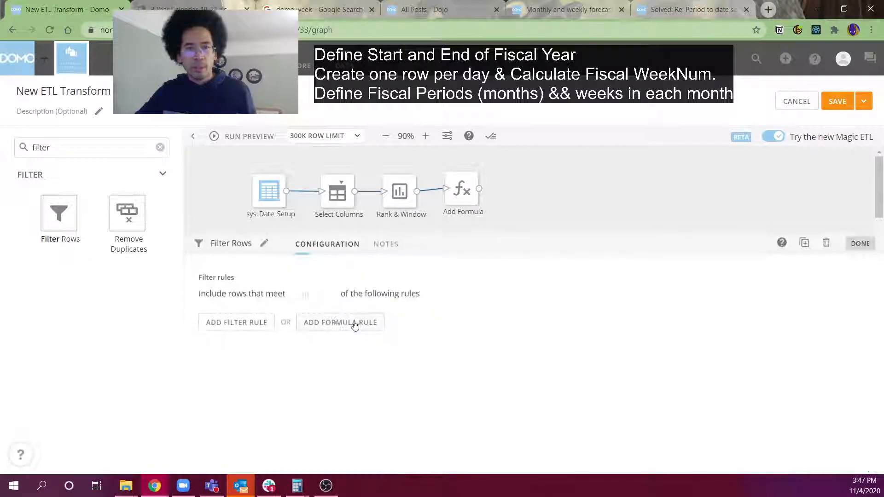
click(251, 331)
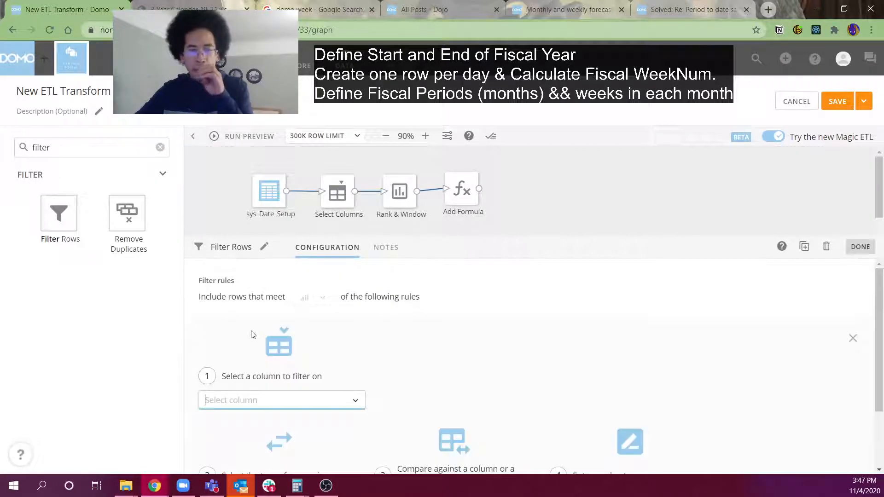
click(303, 408)
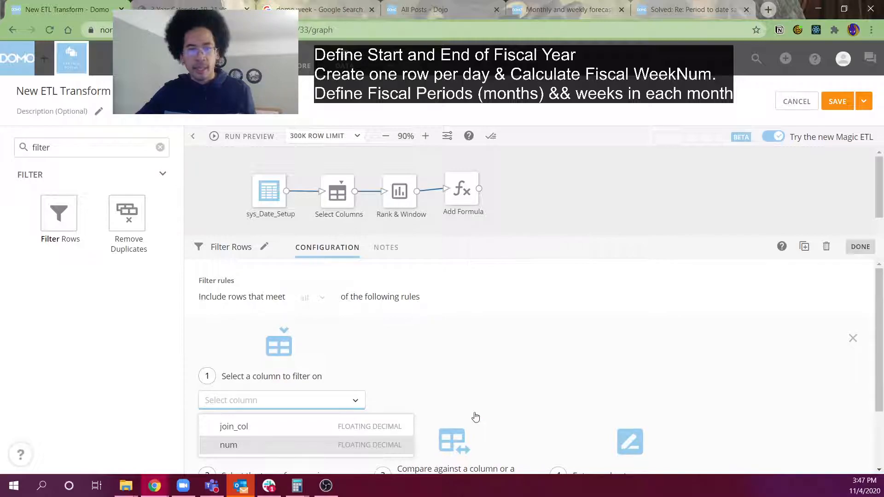
text(num)
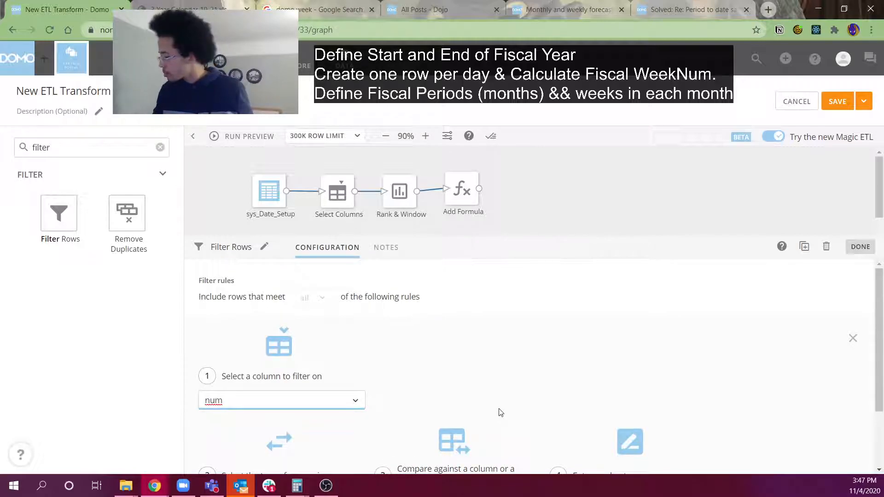
scroll(461, 414, down, 2)
click(329, 421)
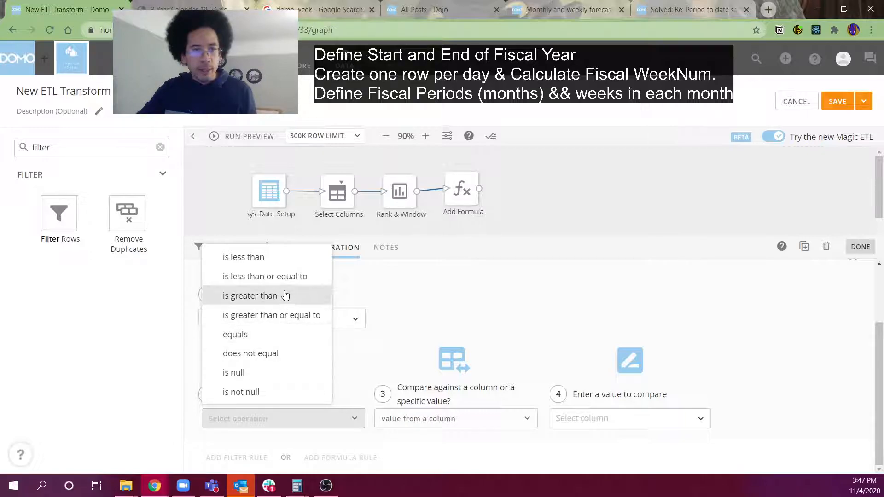
click(276, 354)
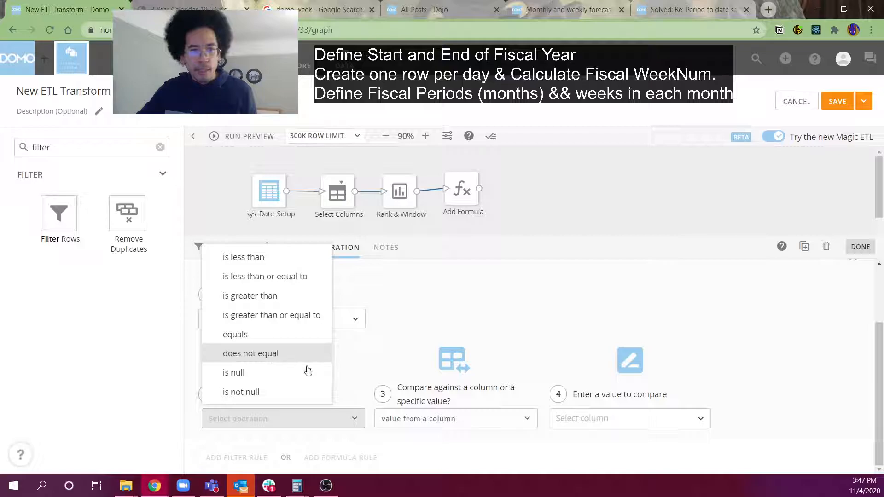
click(434, 420)
click(417, 392)
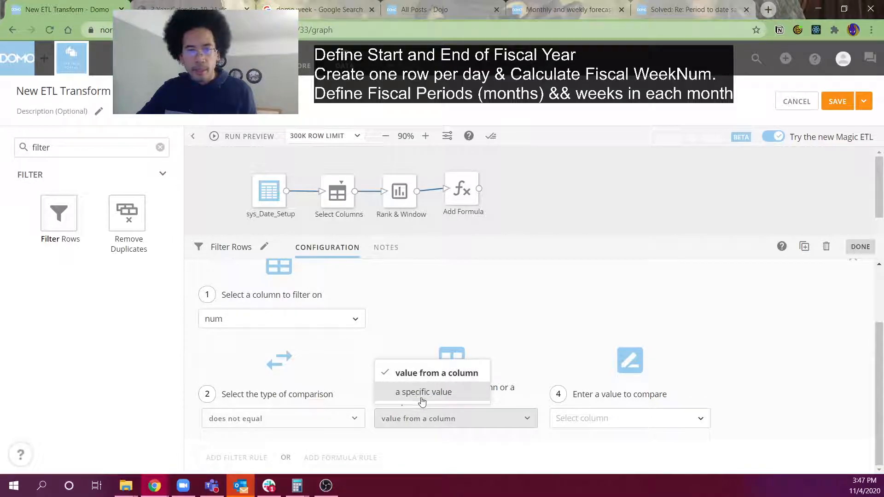
click(613, 419)
text(0)
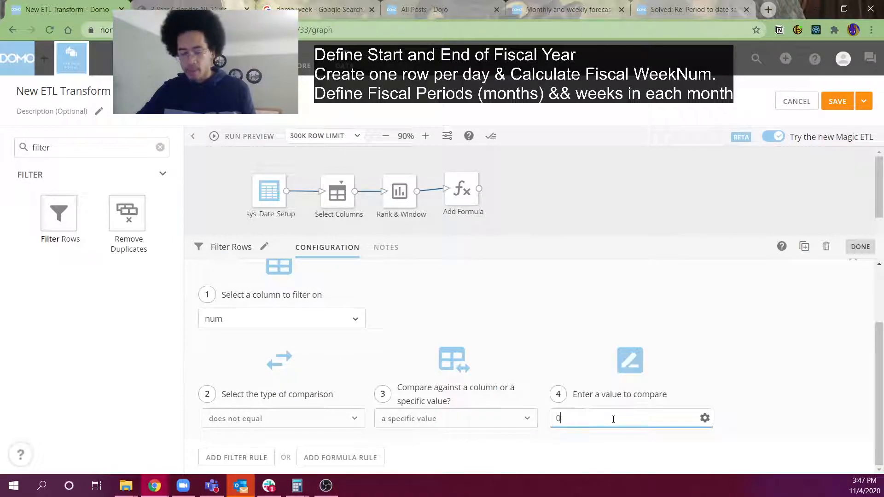
scroll(583, 368, up, 2)
scroll(584, 370, down, 2)
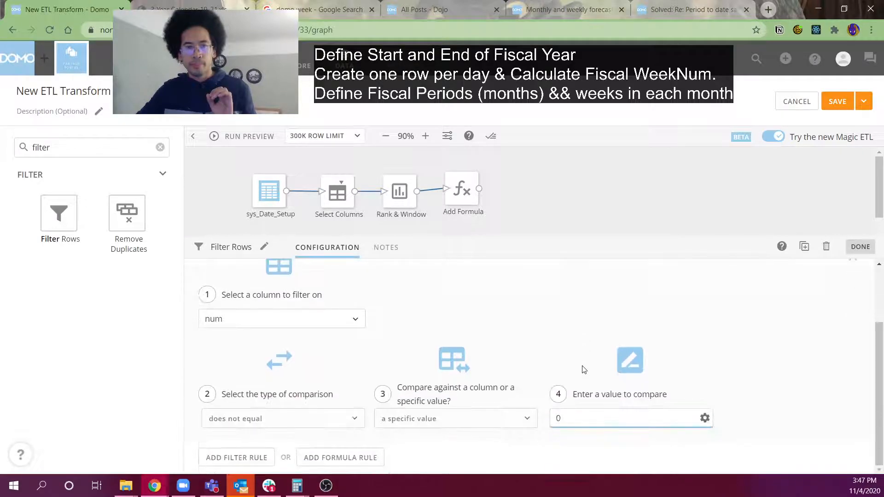
click(562, 218)
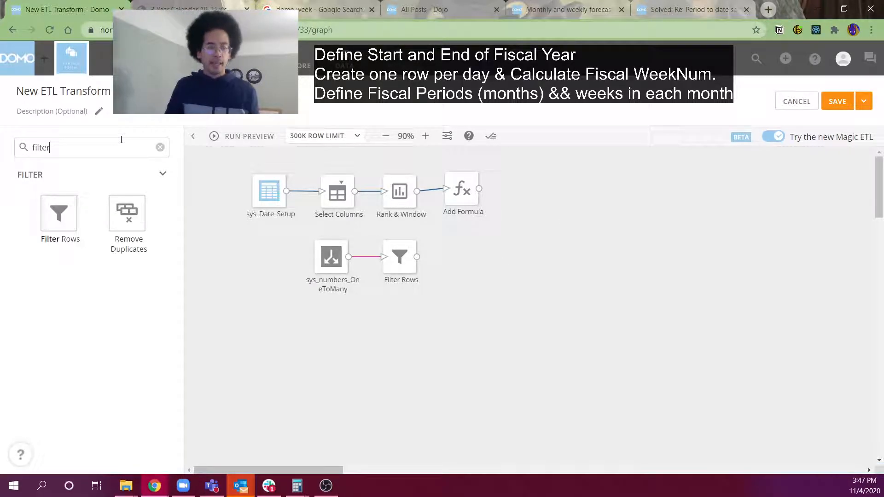
Step: Add a Join Data action and connect Add Formula and Filter Rows to it as inputs
key(BackSpace)
key(BackSpace)
key(BackSpace)
key(BackSpace)
text(joi)
key(BackSpace)
key(BackSpace)
key(BackSpace)
text(join)
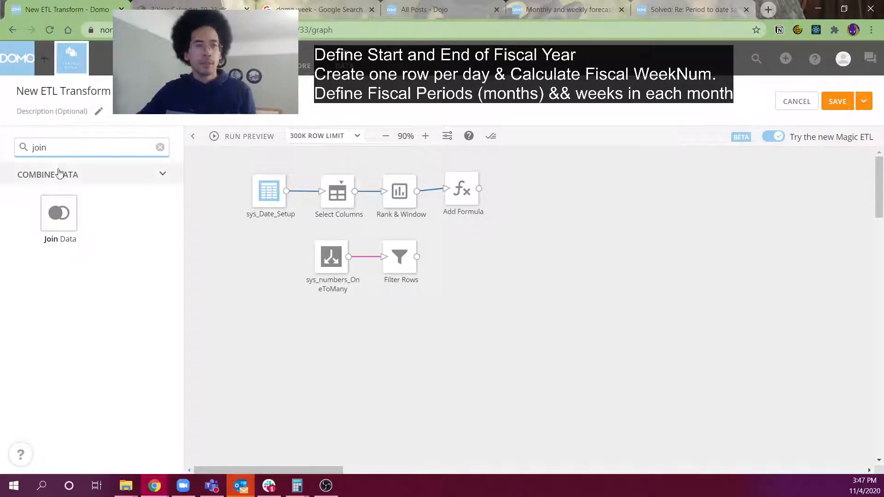
drag(62, 216, 535, 244)
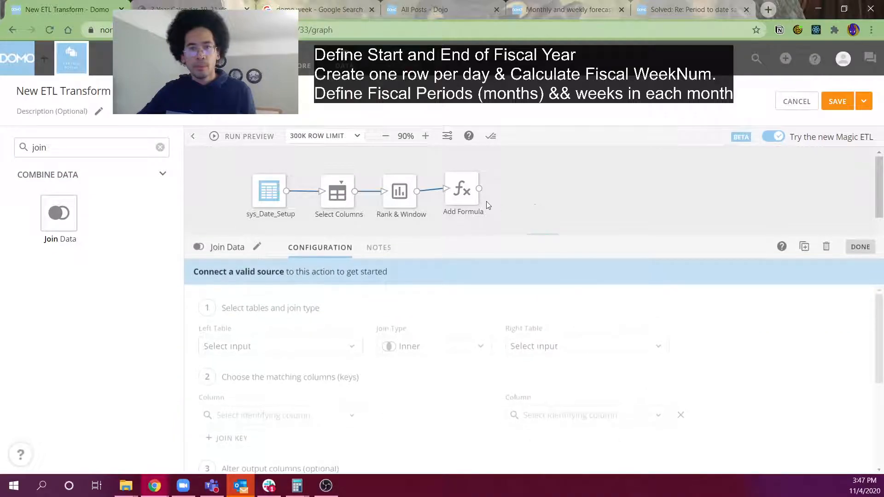
click(477, 228)
drag(479, 189, 526, 250)
drag(417, 256, 543, 258)
Step: Set the inner join's key to match days_in_FY from Add Formula with join_col from Filter Rows
click(544, 258)
click(310, 388)
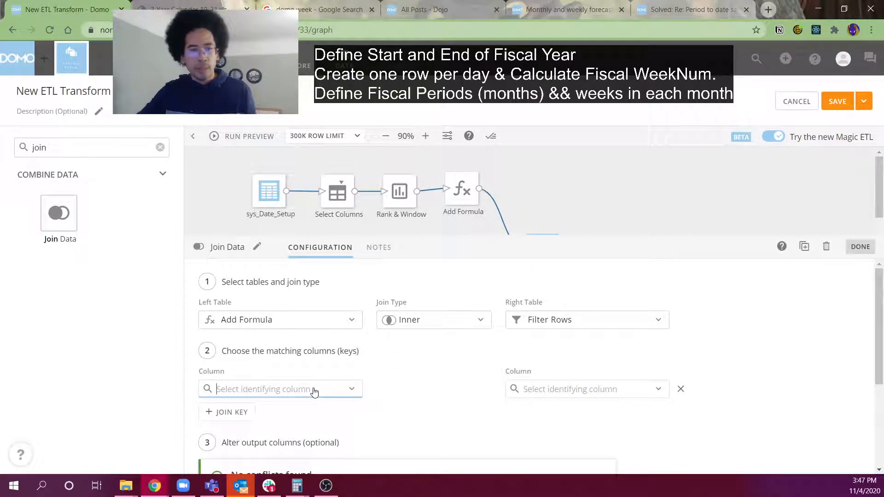
click(576, 397)
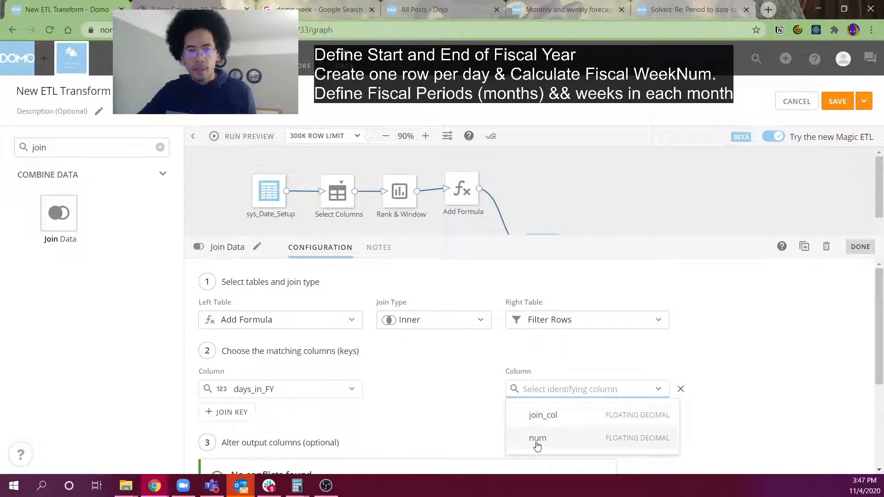
key(Return)
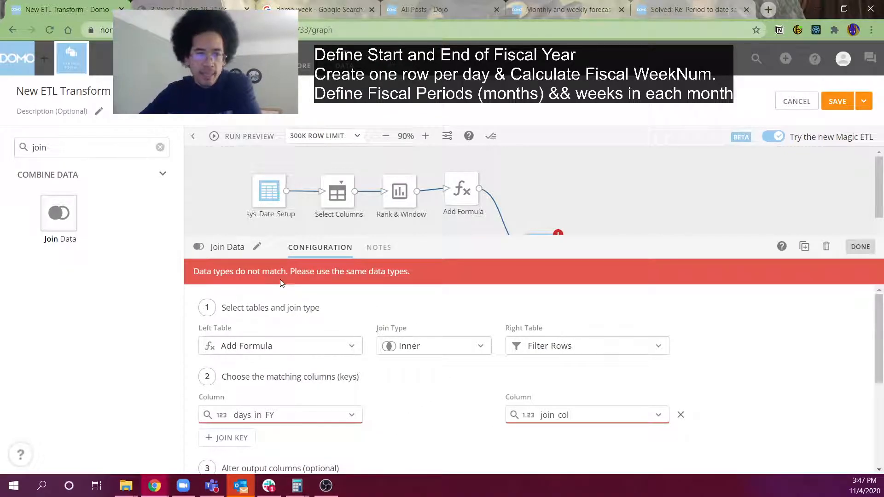
click(274, 413)
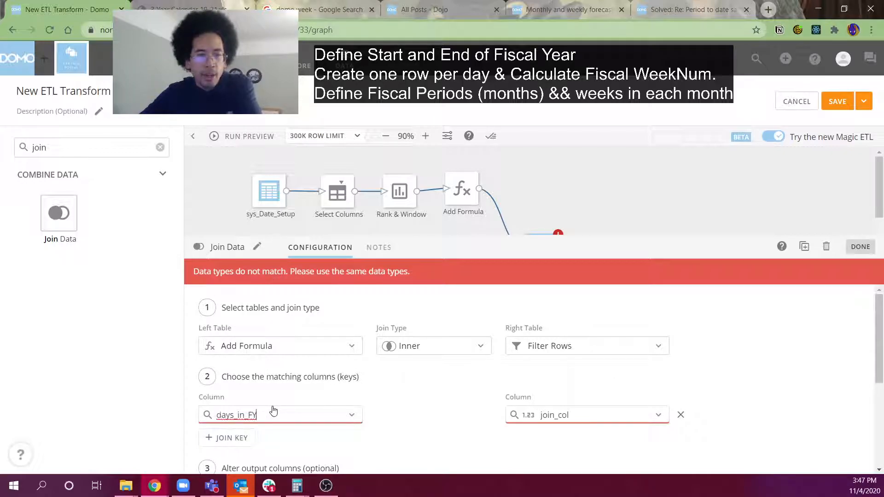
click(346, 416)
click(559, 419)
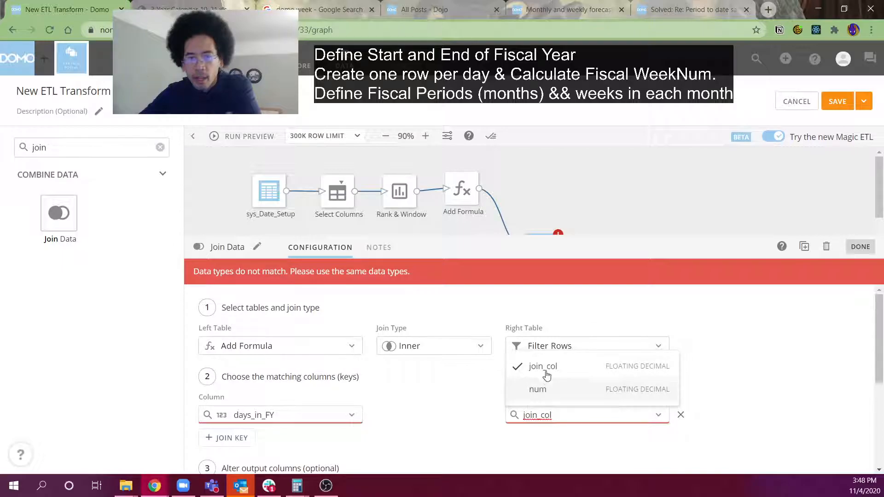
Step: Change the data types of join_col and num to Integer in the sys_numbers_OneToMany input
click(581, 214)
click(327, 262)
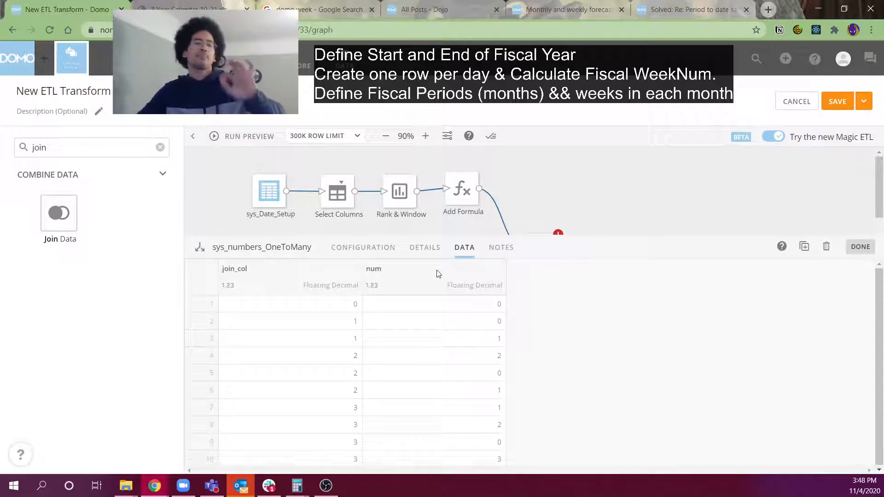
click(418, 255)
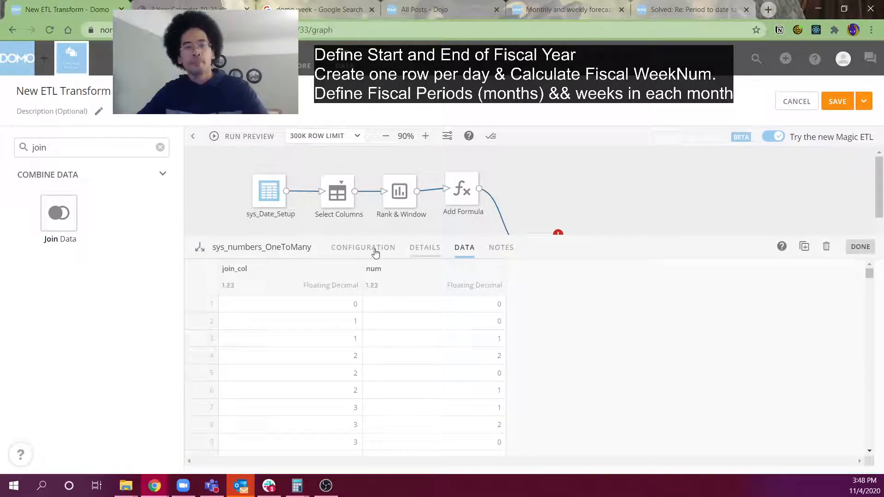
click(375, 253)
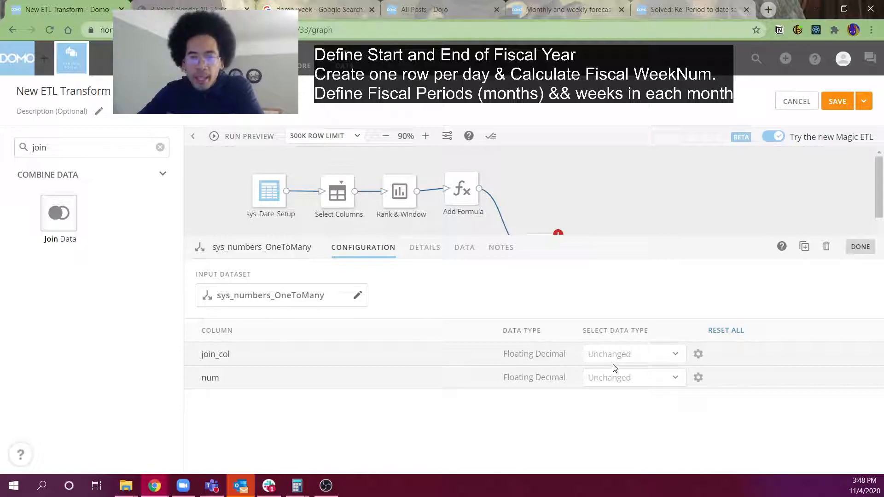
click(680, 354)
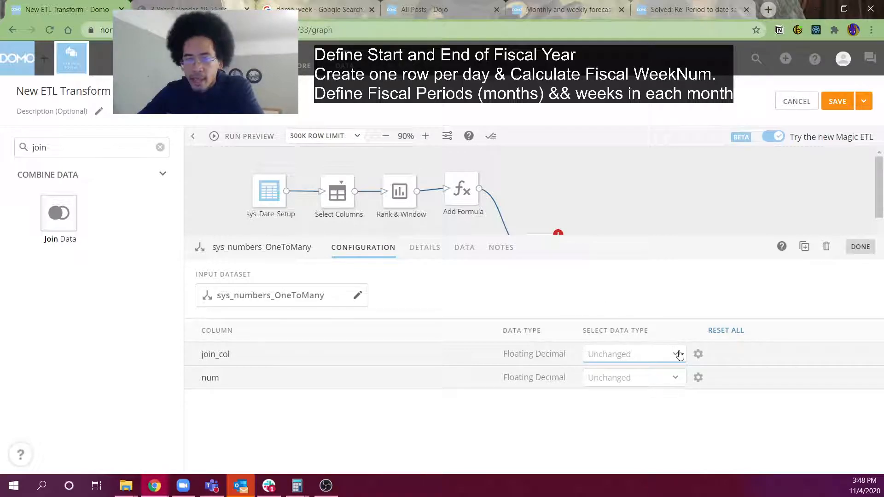
click(637, 281)
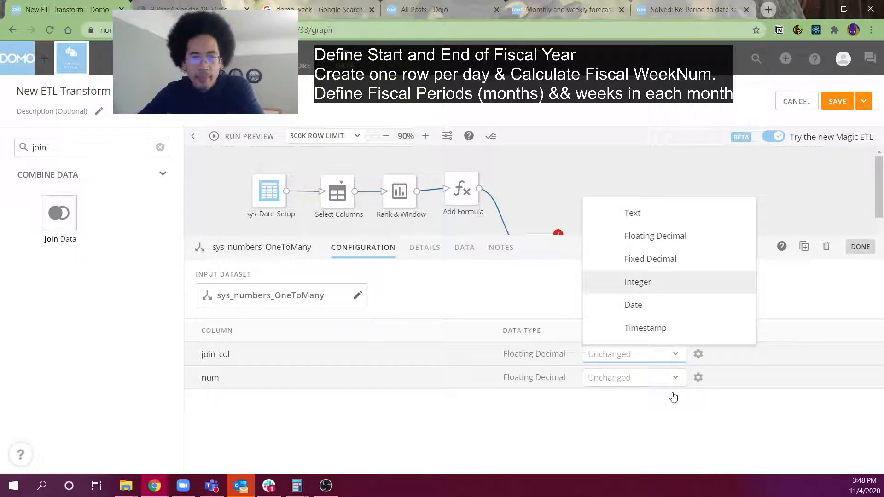
click(679, 372)
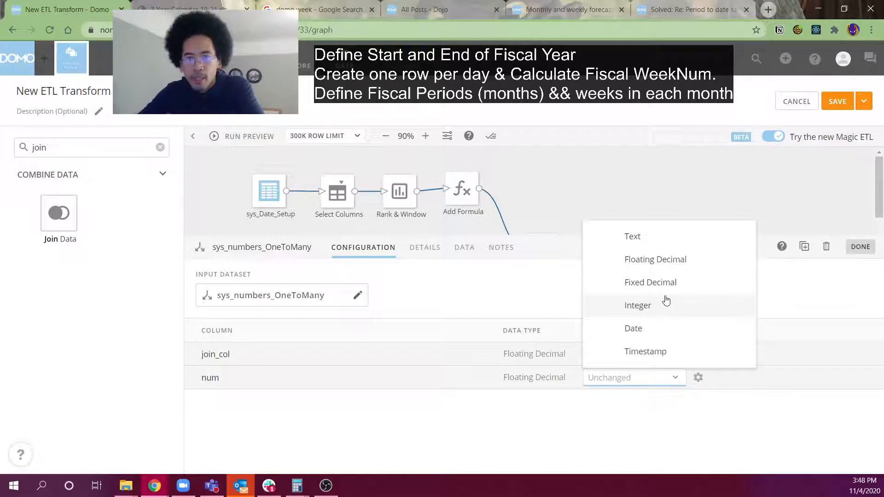
click(665, 297)
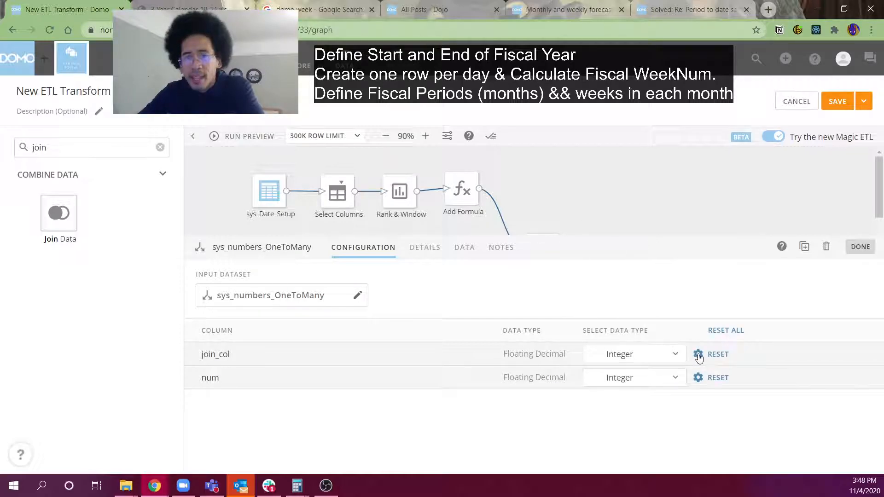
Step: Inspect the number parsing and bad value handling options for join_col's Integer conversion
click(698, 355)
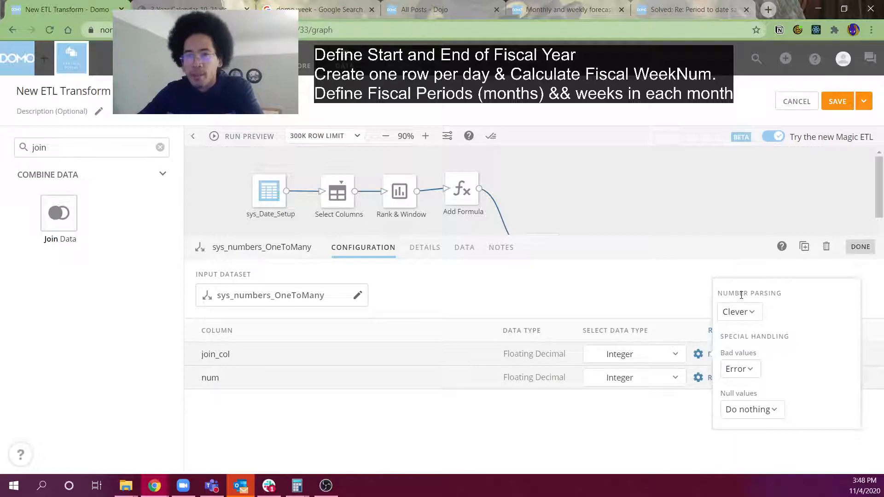
click(734, 372)
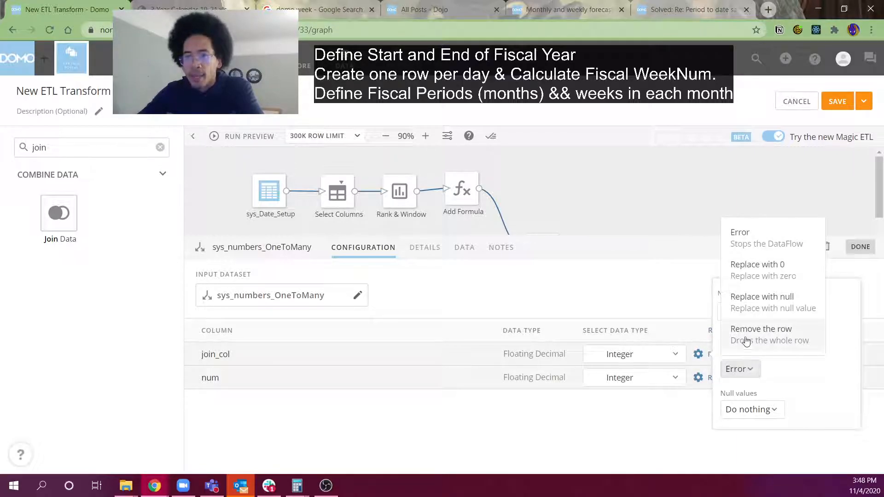
click(814, 378)
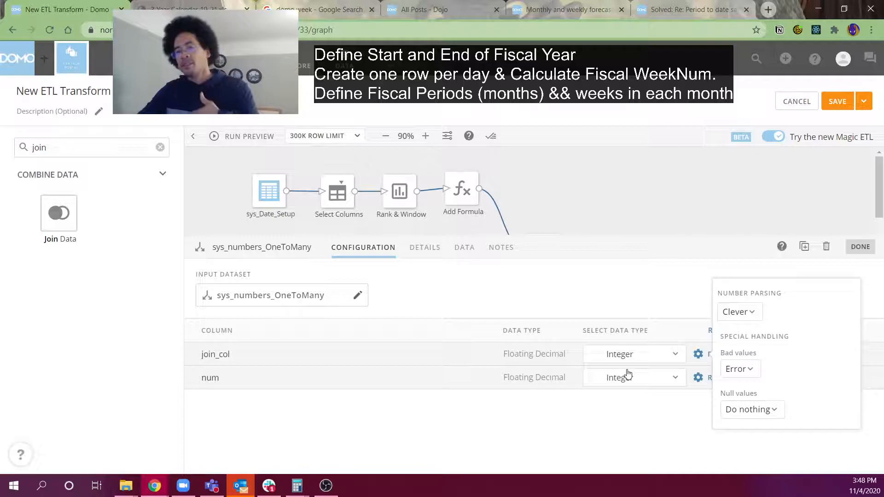
click(744, 369)
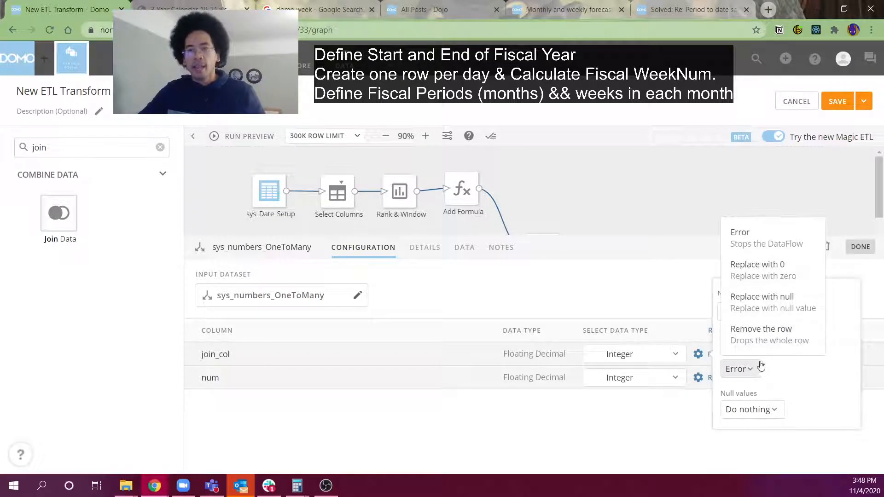
click(826, 392)
Step: Drop the join_col column from the right table's output in Join Data
drag(603, 238, 618, 310)
drag(548, 265, 548, 273)
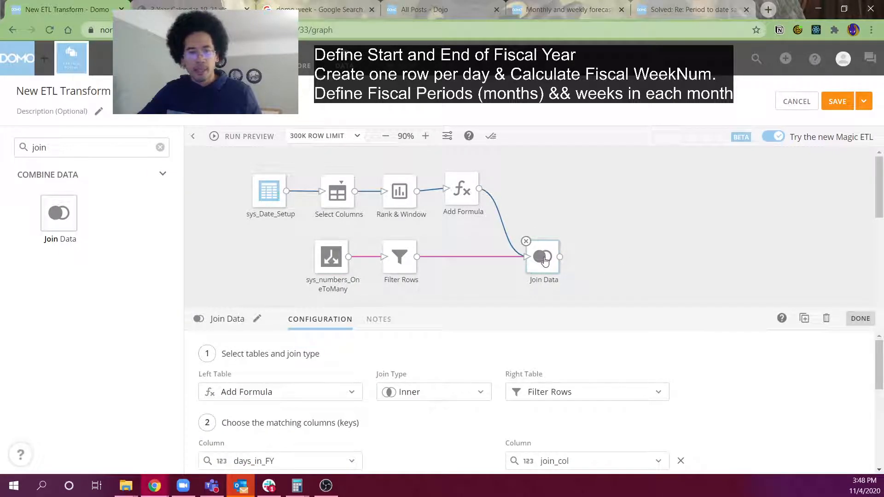
drag(646, 312, 651, 203)
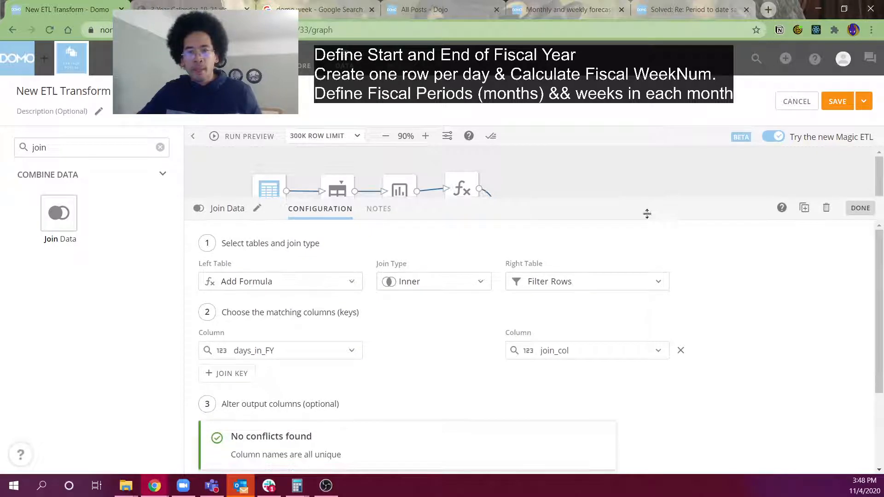
scroll(655, 364, down, 3)
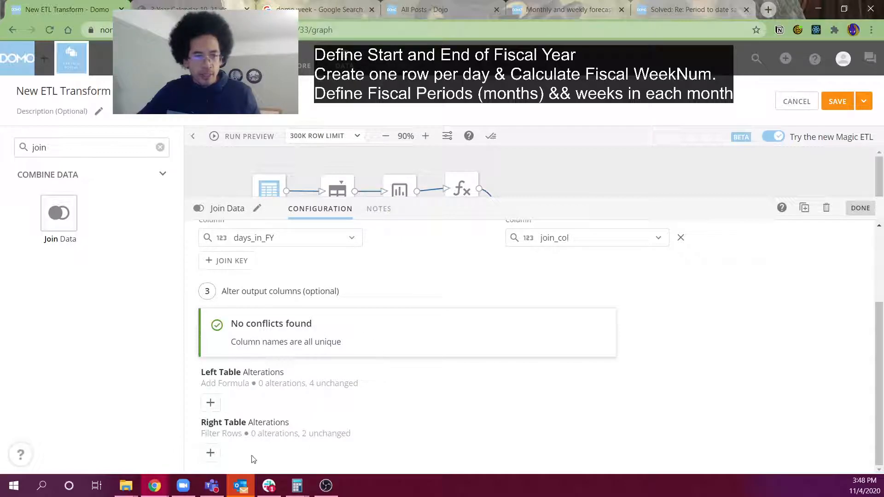
click(210, 404)
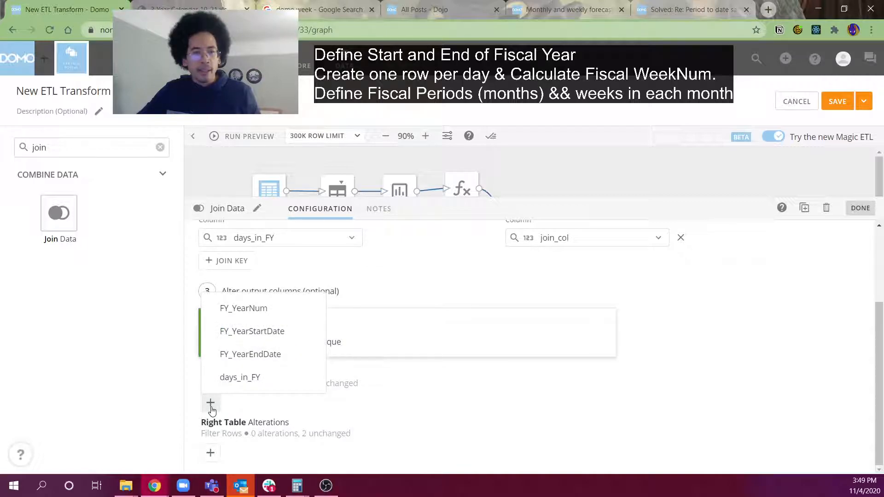
click(213, 453)
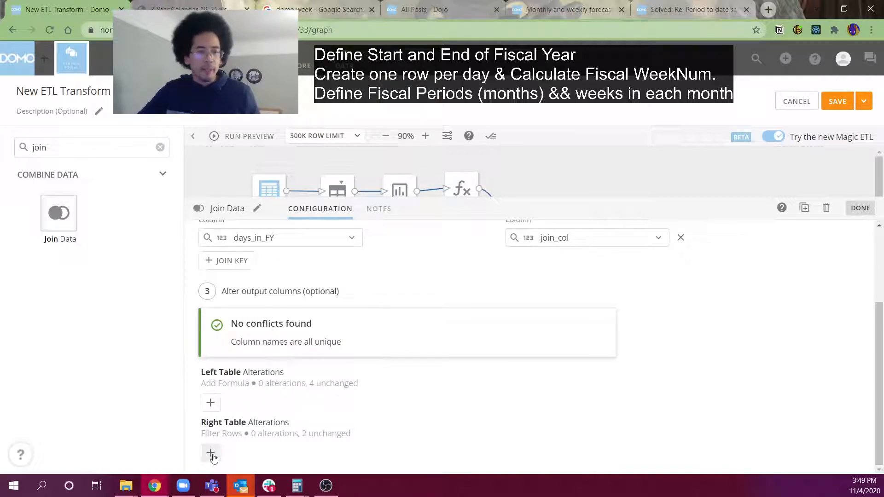
click(212, 455)
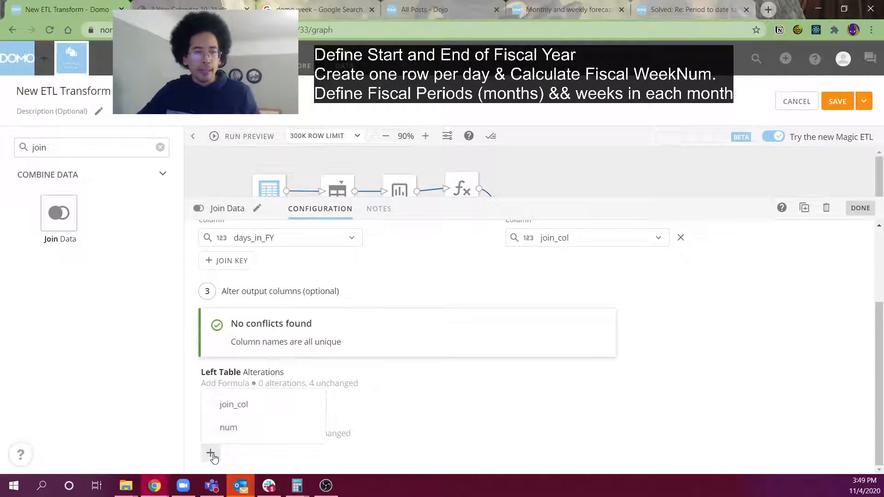
click(231, 406)
scroll(405, 414, up, 3)
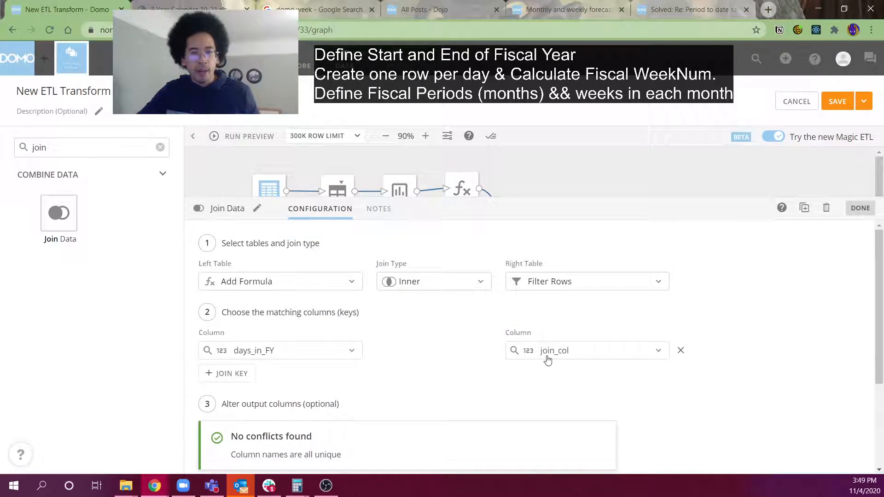
scroll(283, 358, down, 3)
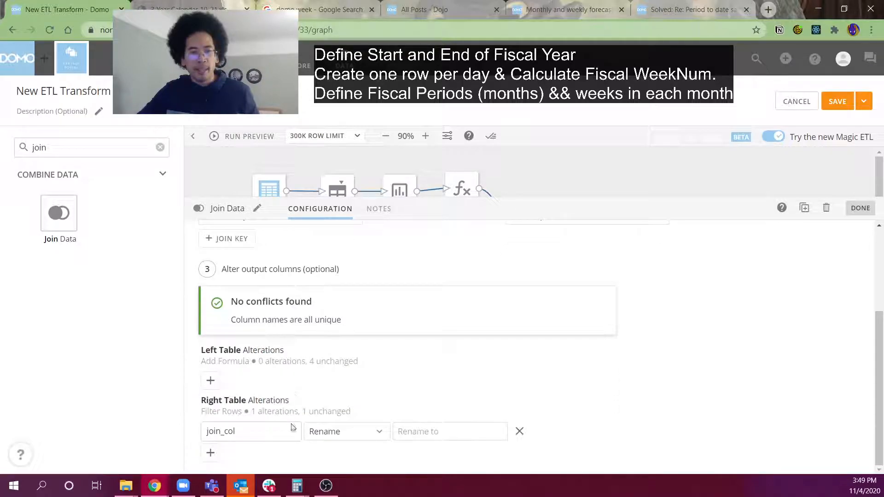
click(348, 432)
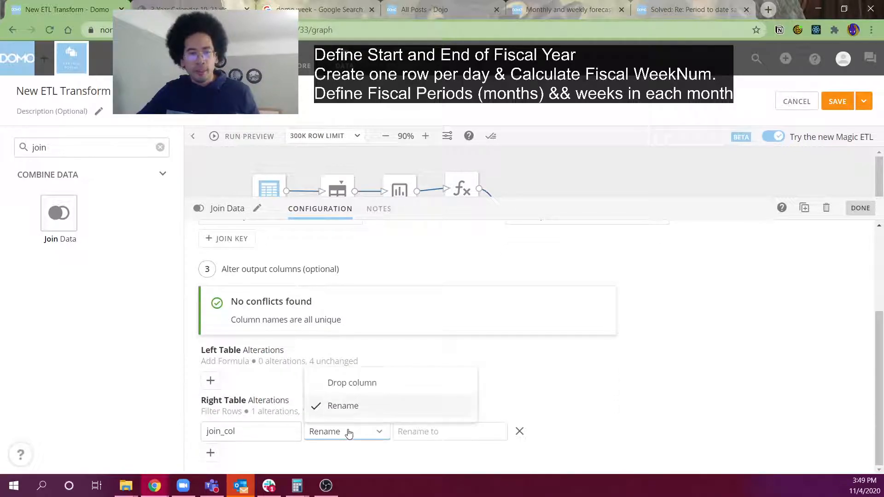
click(360, 383)
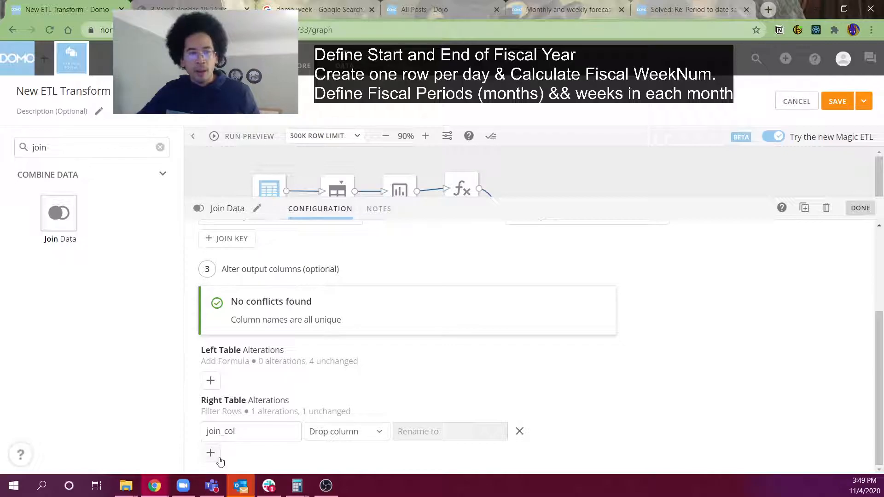
Step: Rename the right table's num column to day_in_FY in the Join Data output
click(223, 435)
click(244, 436)
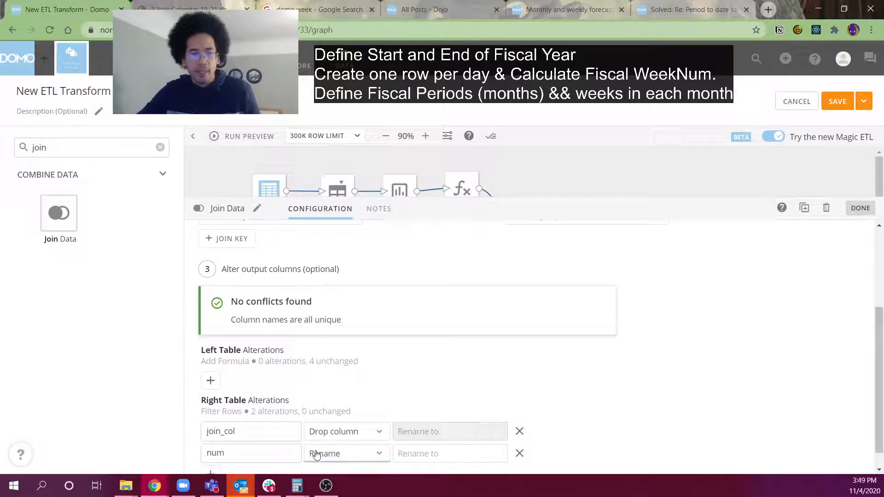
click(421, 455)
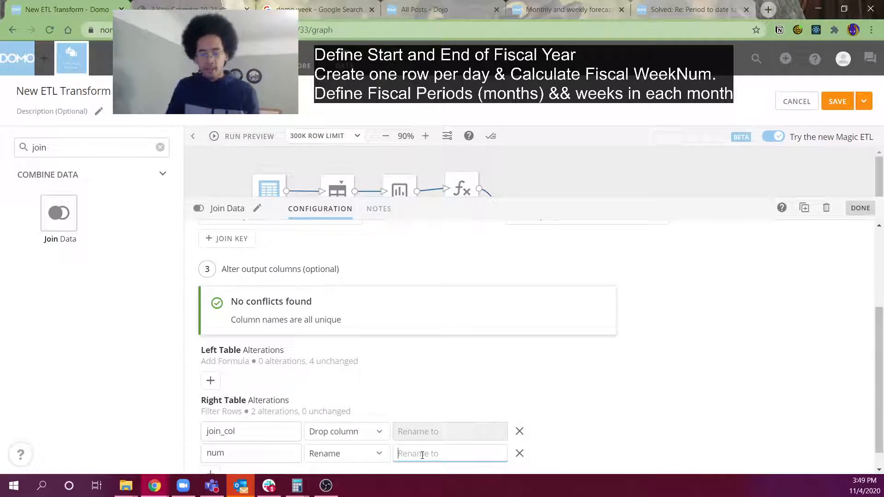
text(day_in_FY)
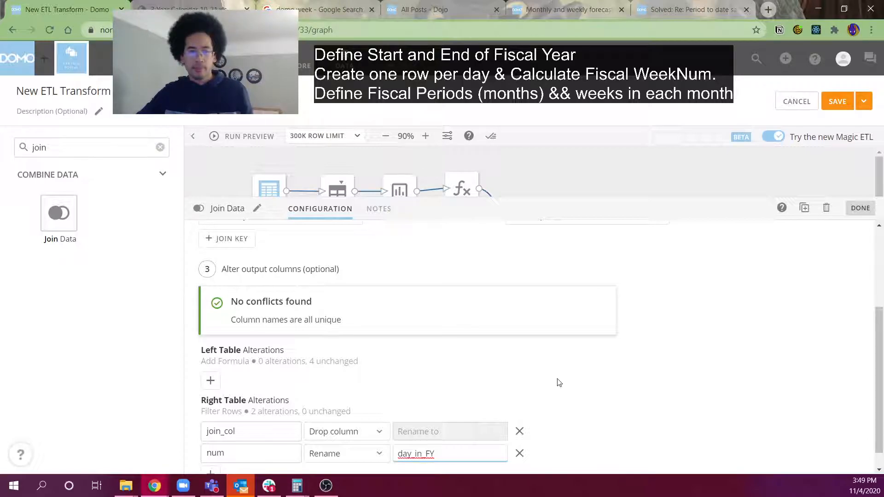
click(595, 188)
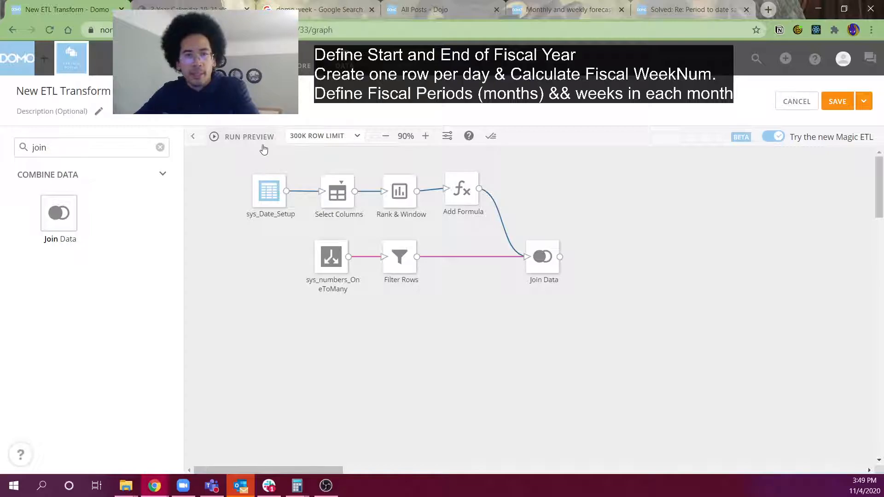
Step: Run the dataflow preview and examine days_in_FY for each fiscal year in the Add Formula output
click(249, 137)
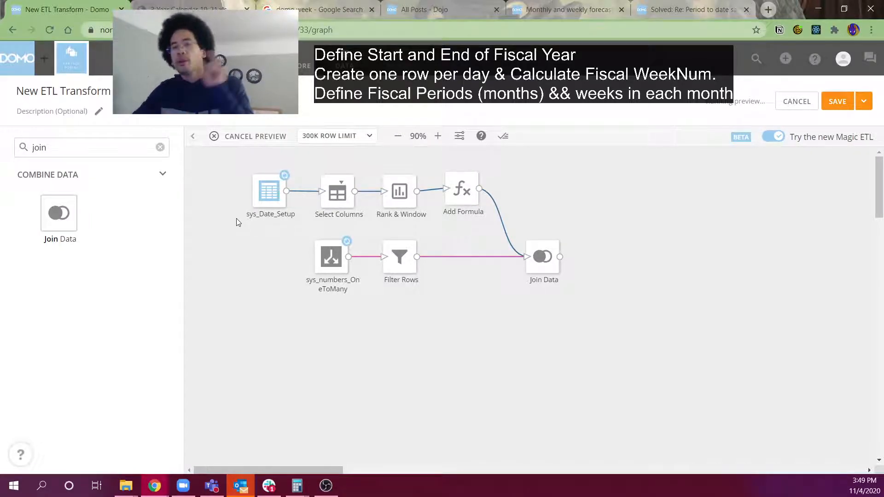
click(458, 193)
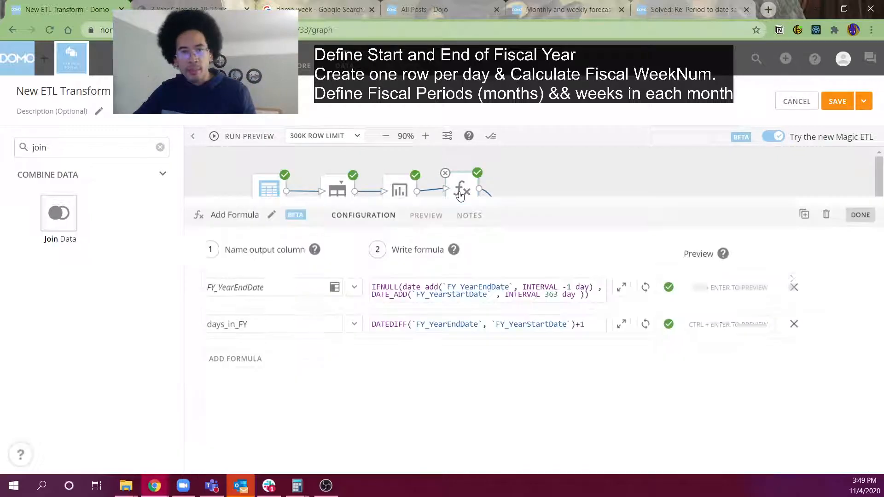
drag(424, 211, 411, 276)
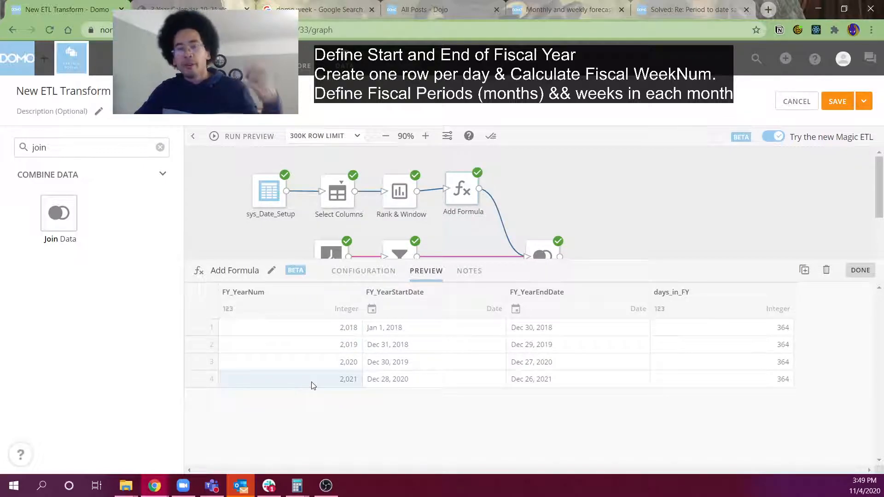
click(766, 334)
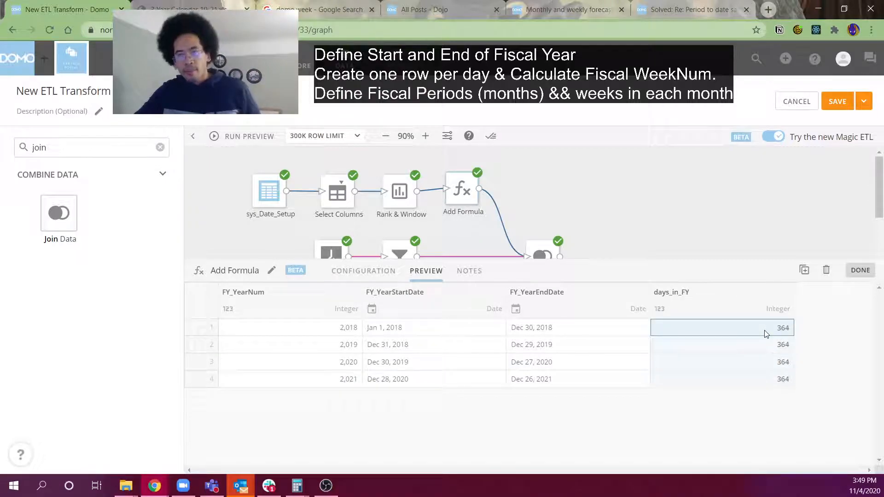
drag(780, 332, 307, 330)
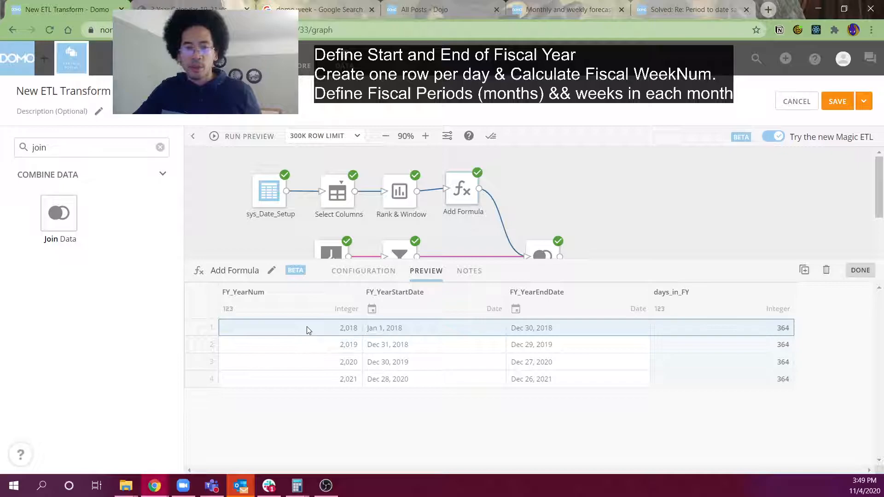
Step: Examine the Join Data preview, comparing day_in_FY with days_in_FY across the rows of each fiscal year
drag(321, 264, 320, 324)
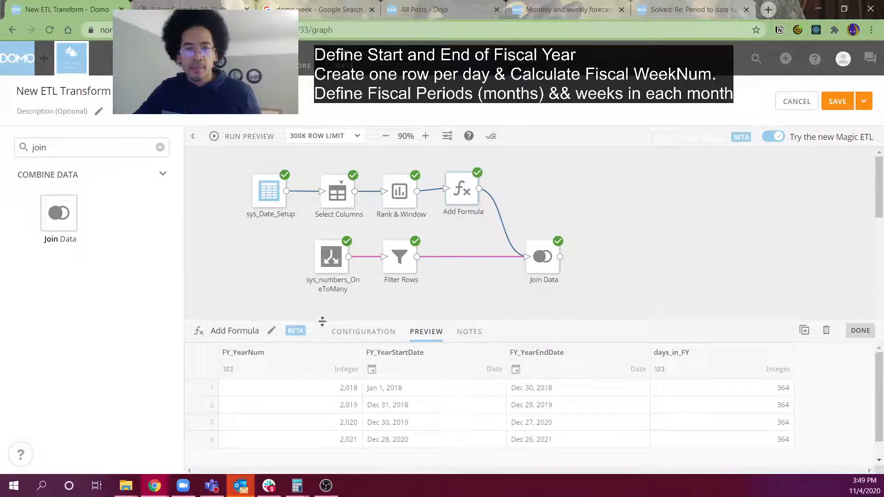
click(543, 258)
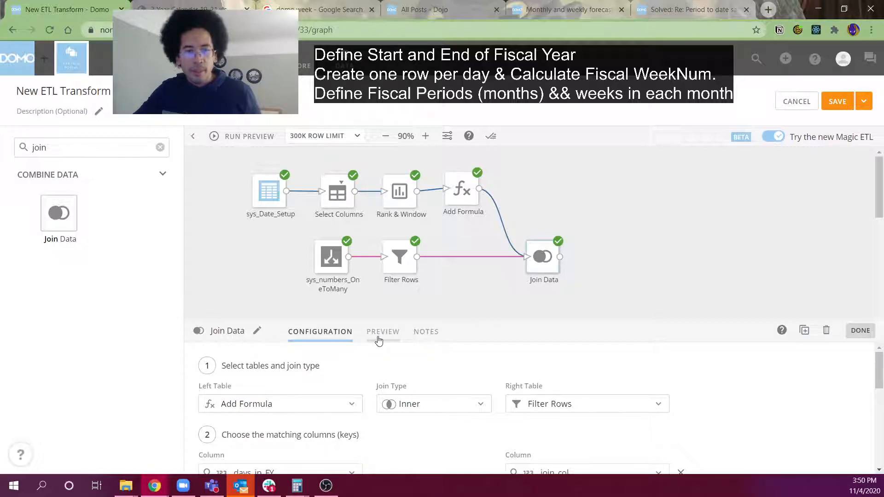
click(378, 341)
drag(346, 389, 760, 393)
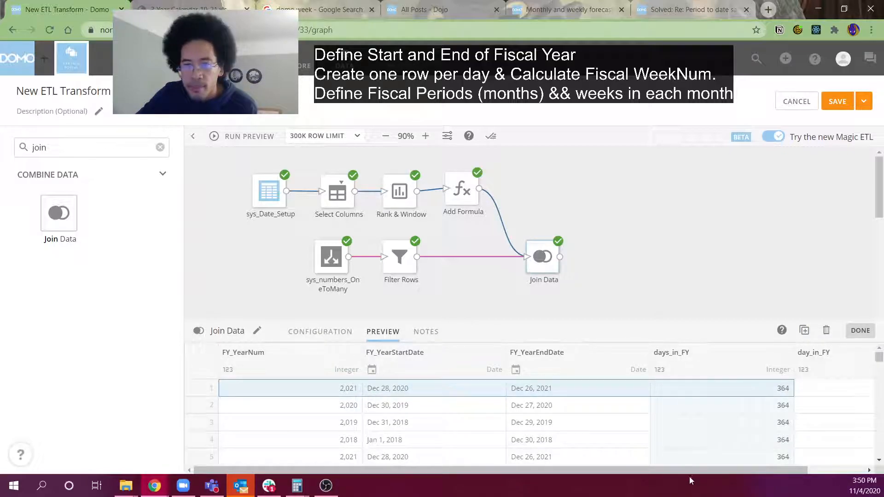
drag(701, 469, 826, 463)
click(805, 394)
drag(806, 397, 383, 388)
scroll(755, 430, down, 1)
drag(848, 400, 220, 406)
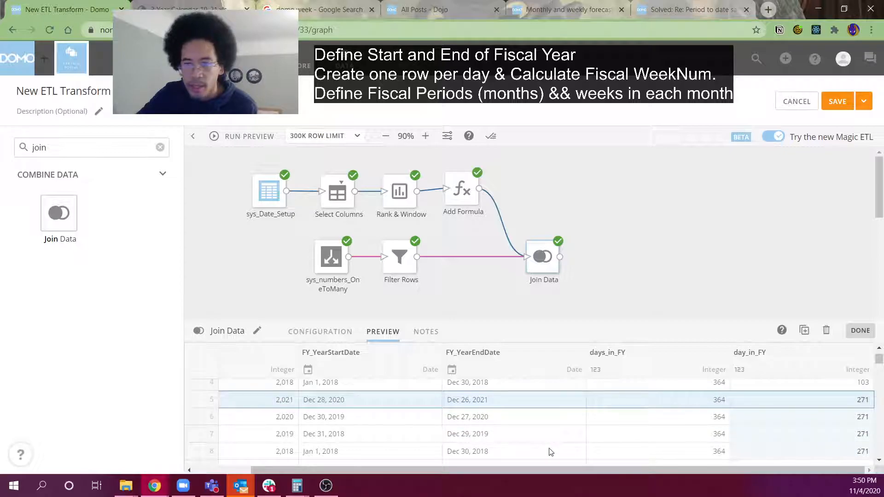
scroll(689, 458, down, 3)
drag(806, 420, 246, 409)
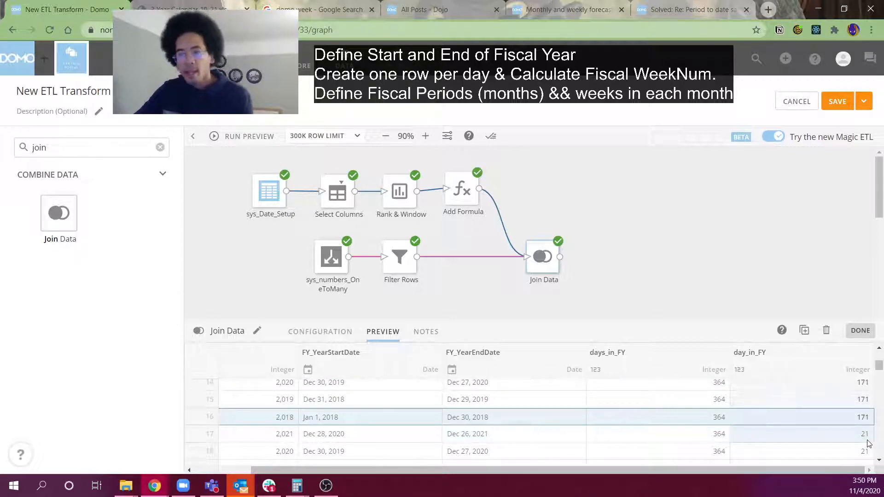
scroll(868, 444, down, 2)
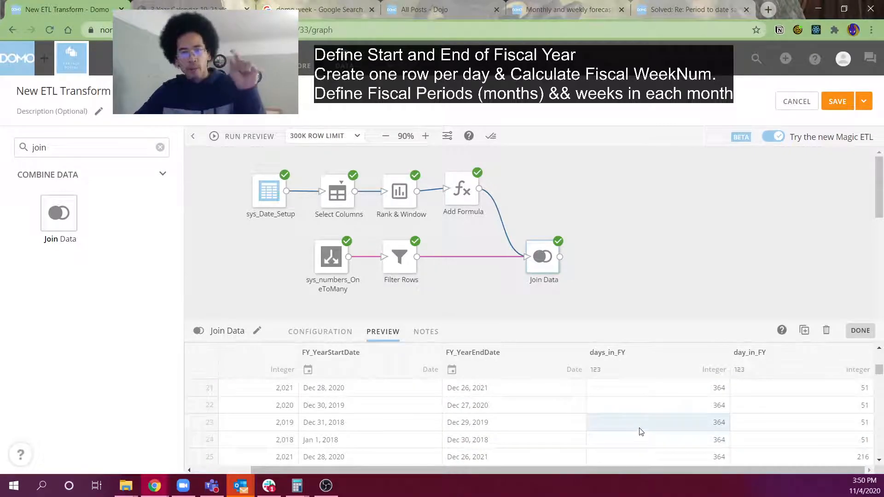
Step: Add a second Filter Rows action between Add Formula and Join Data, and connect Add Formula's output to it
click(79, 152)
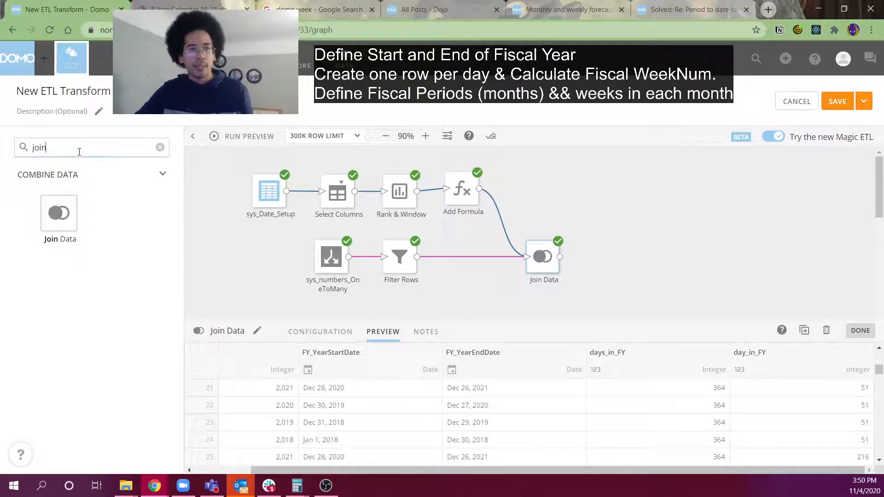
key(BackSpace)
key(BackSpace)
key(BackSpace)
key(BackSpace)
text(filter)
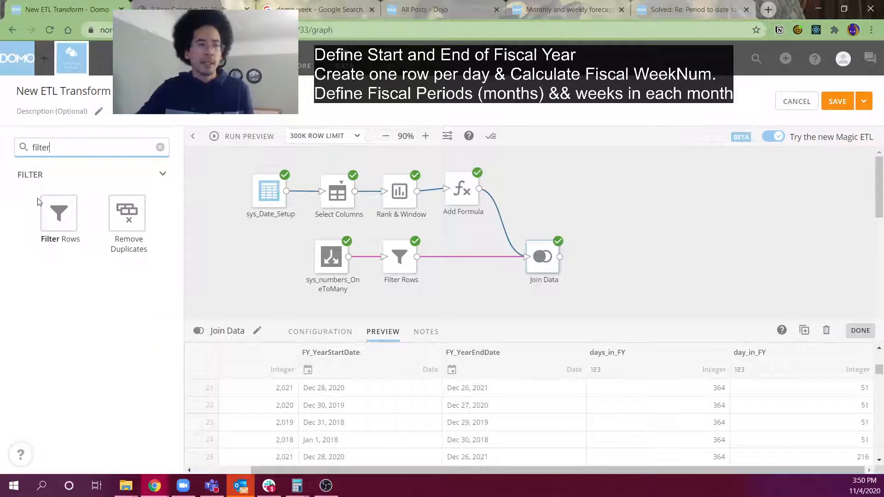
drag(46, 214, 525, 196)
drag(564, 270, 614, 283)
click(533, 234)
mouse_move(479, 192)
mouse_down()
mouse_move(523, 198)
mouse_move(455, 192)
mouse_move(509, 194)
mouse_up()
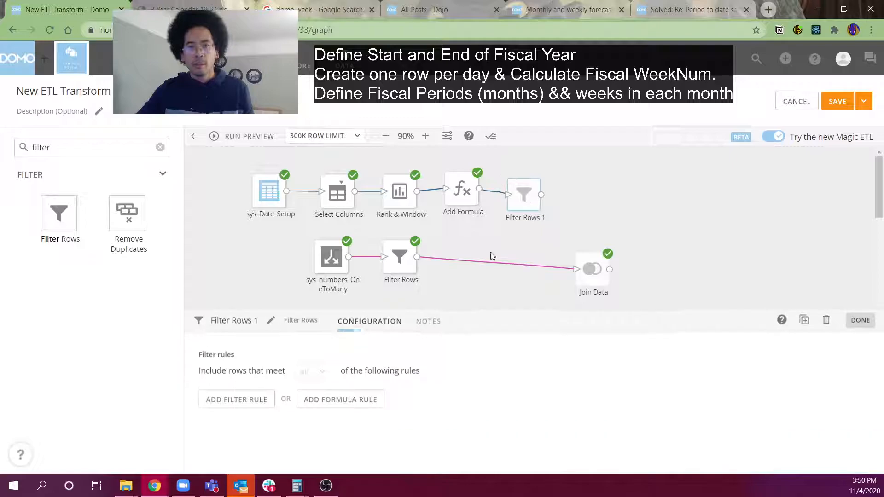
Step: Add a filter rule to Filter Rows 1 that keeps rows where FY_YearNum equals the specific value 2020
click(250, 410)
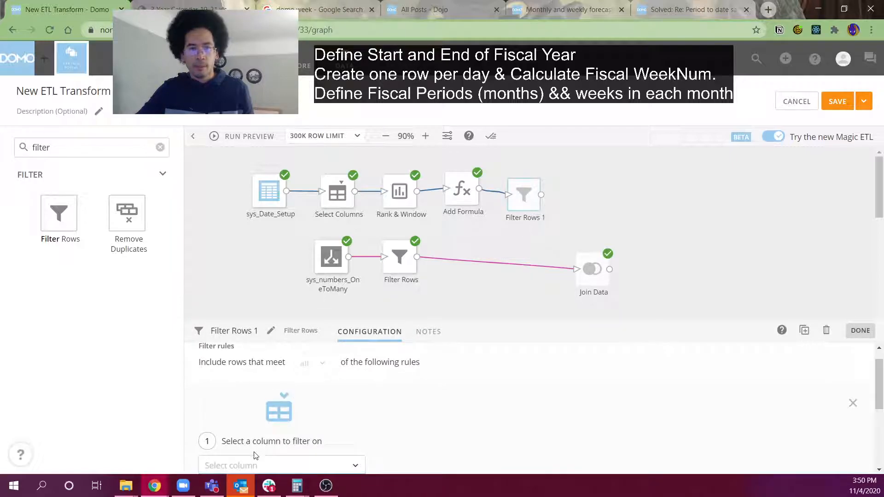
scroll(257, 453, down, 3)
click(257, 355)
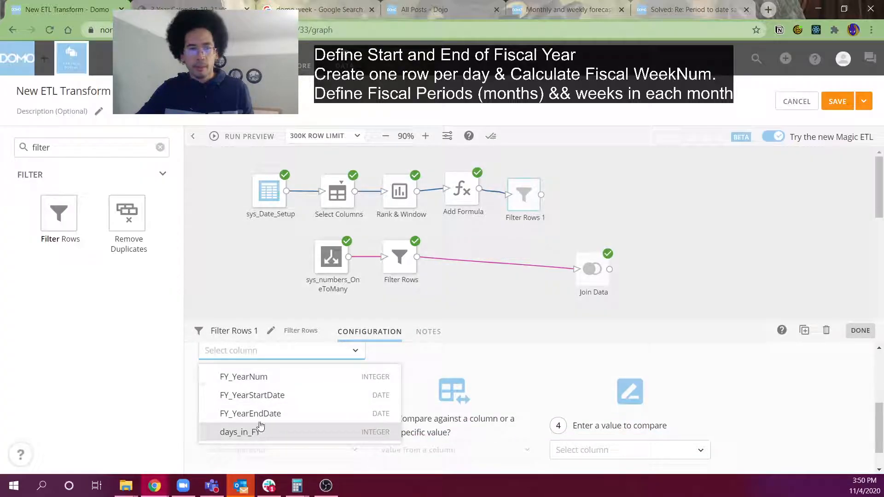
click(265, 380)
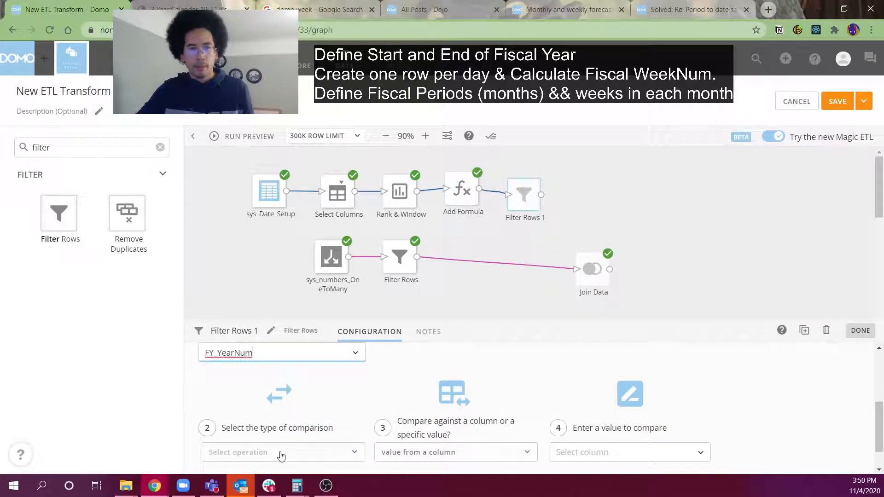
click(282, 454)
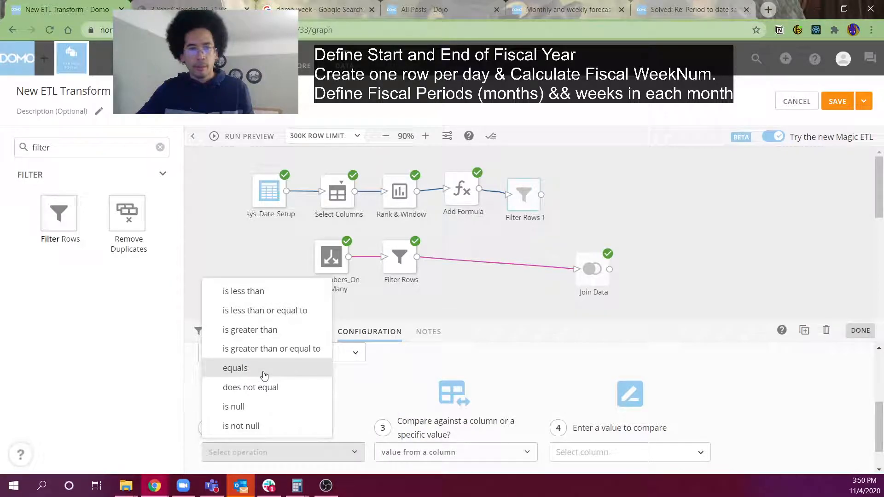
click(407, 456)
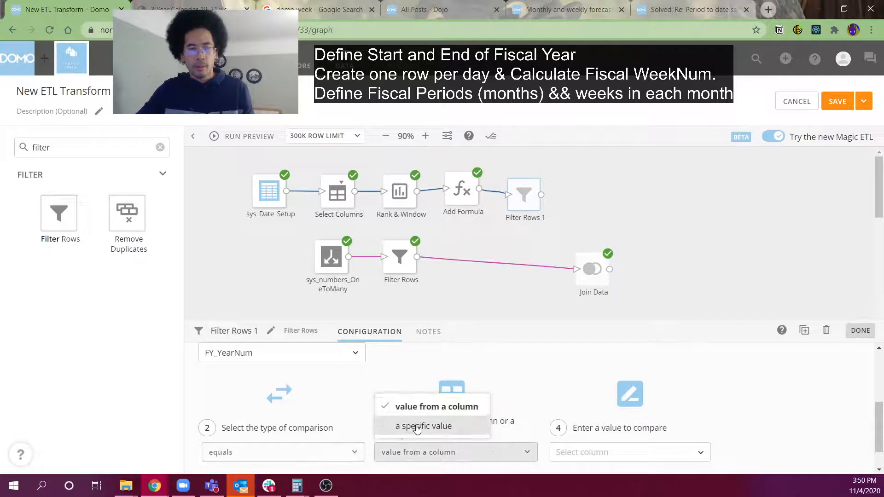
click(580, 454)
text(2020)
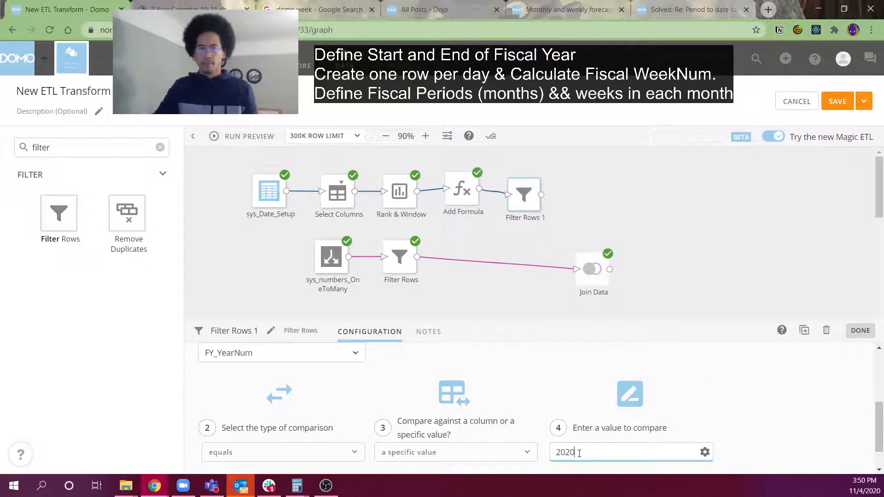
Step: Connect Filter Rows 1 to Join Data, select it as the join's left table, and align the Join Data tile with Filter Rows
drag(541, 194, 577, 269)
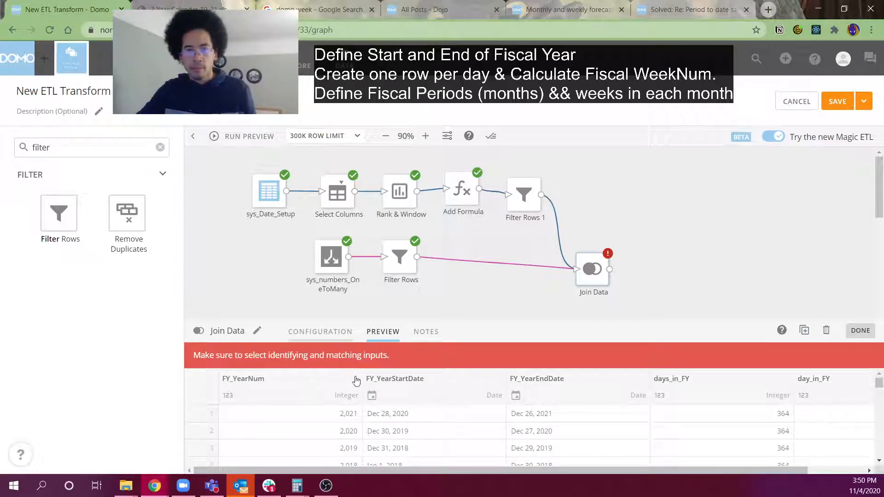
click(321, 333)
scroll(342, 381, up, 5)
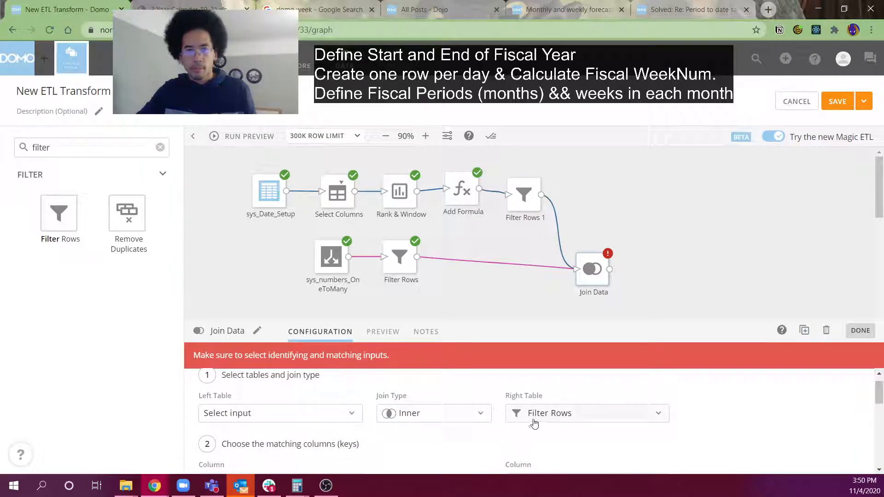
click(262, 412)
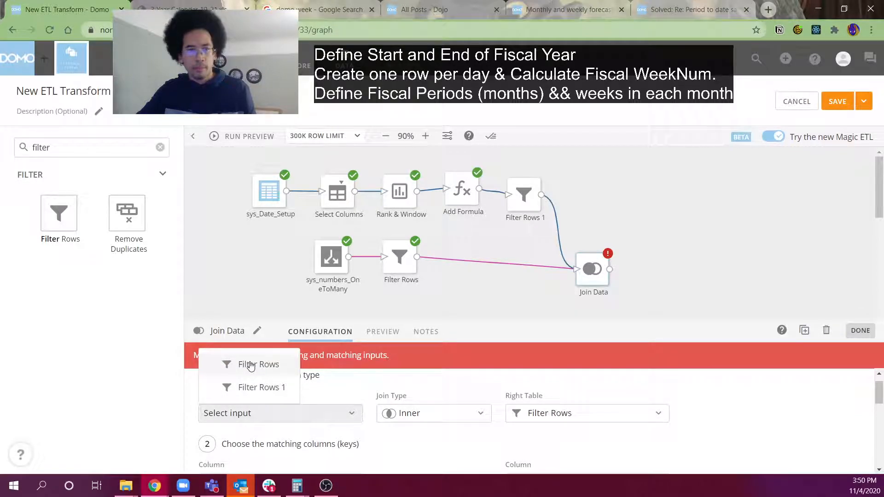
click(250, 386)
drag(599, 288, 595, 275)
click(592, 265)
Step: Run the dataflow preview and examine the day_in_FY values for fiscal year 2020 in the Join Data output
click(247, 136)
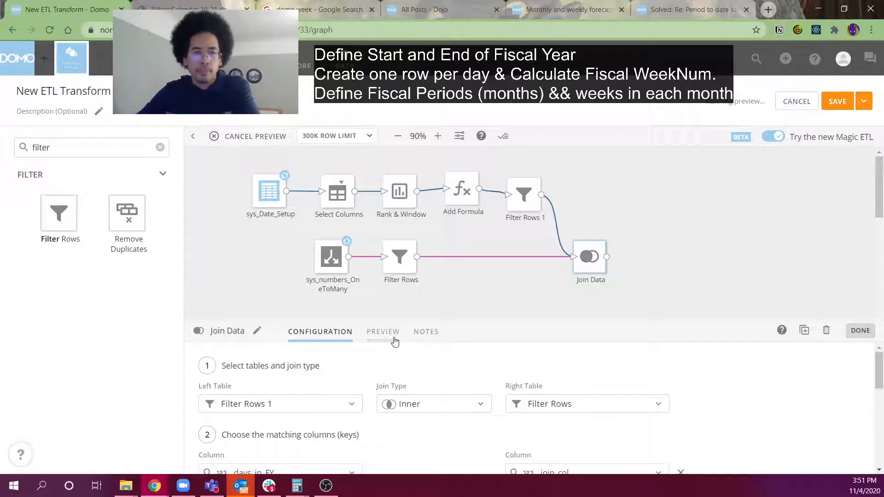
click(371, 333)
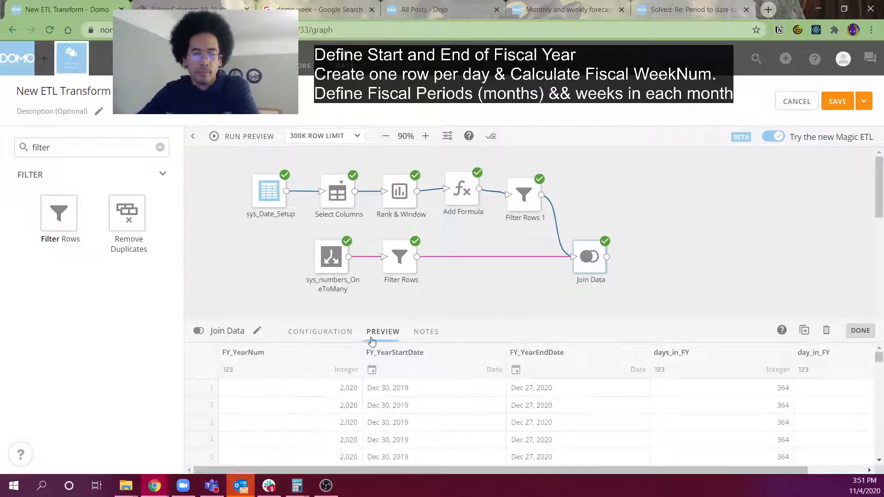
drag(465, 471, 642, 475)
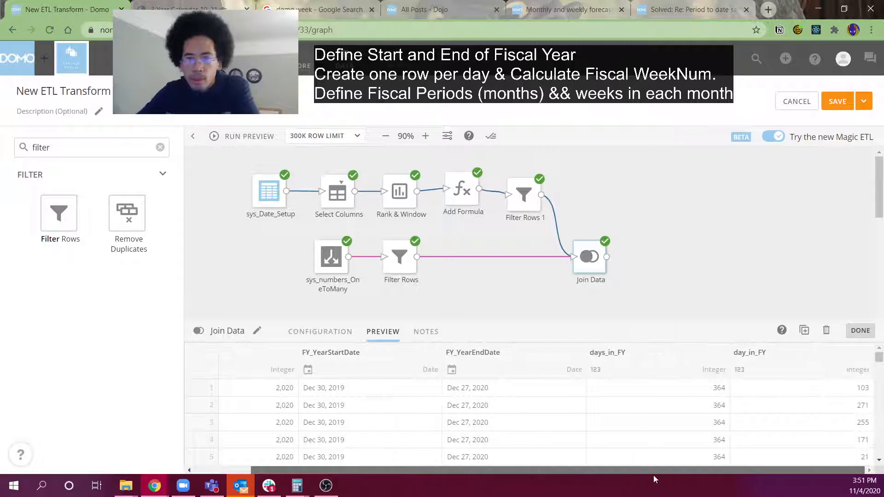
drag(804, 393, 802, 401)
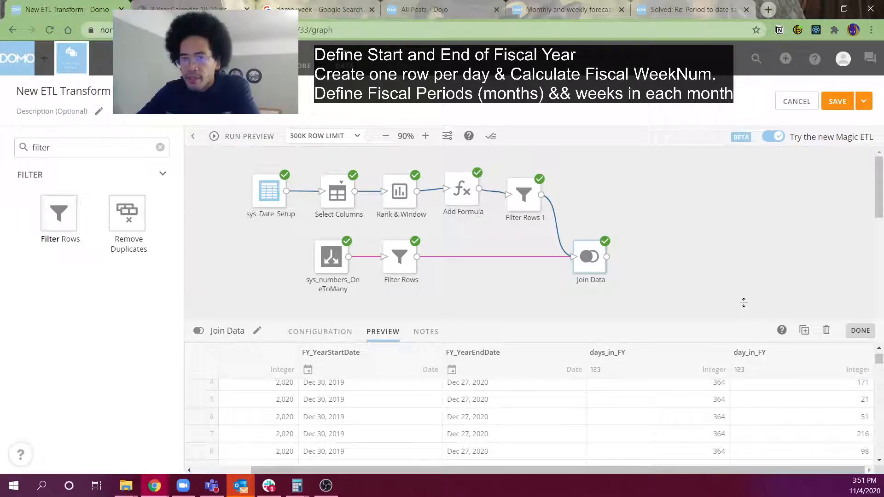
drag(745, 311, 734, 207)
drag(826, 301, 805, 427)
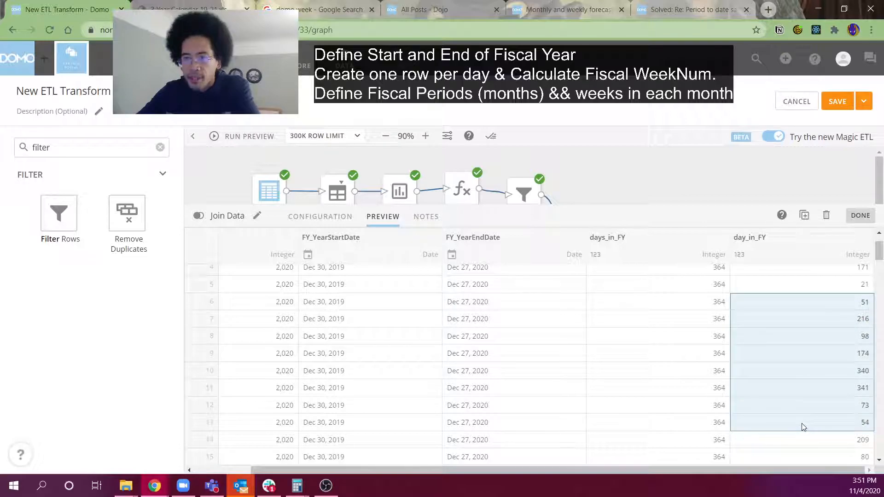
scroll(616, 389, down, 5)
drag(460, 343, 218, 372)
drag(283, 380, 282, 380)
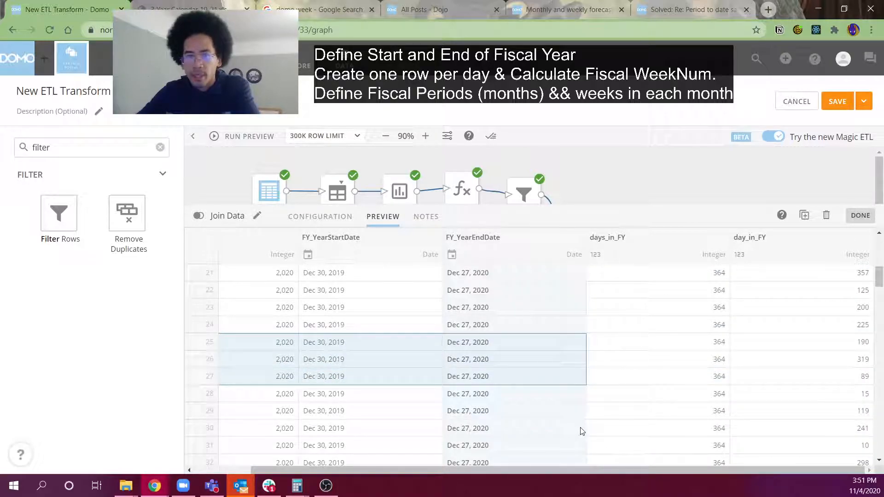
scroll(583, 431, down, 4)
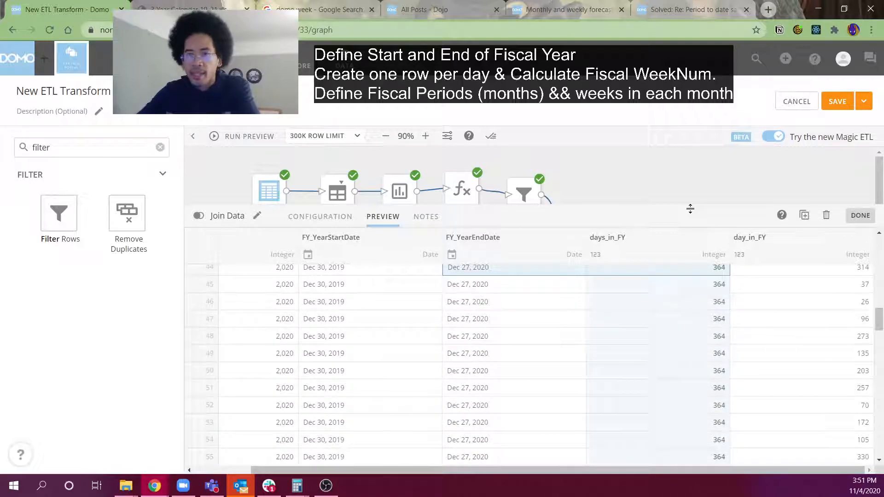
drag(690, 205, 690, 349)
Step: Place a second Add Formula action after Join Data and connect Join Data's output to it
click(58, 153)
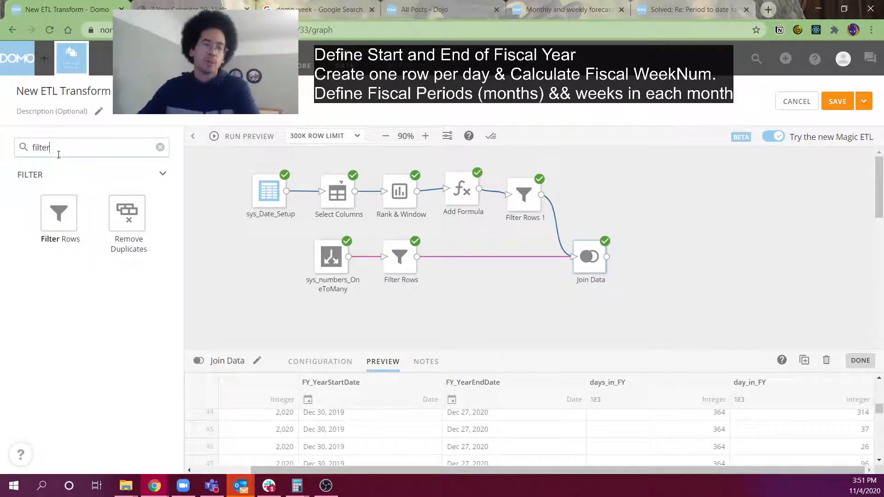
key(BackSpace)
key(BackSpace)
key(BackSpace)
key(BackSpace)
key(BackSpace)
key(BackSpace)
text(da)
key(BackSpace)
key(BackSpace)
text(form)
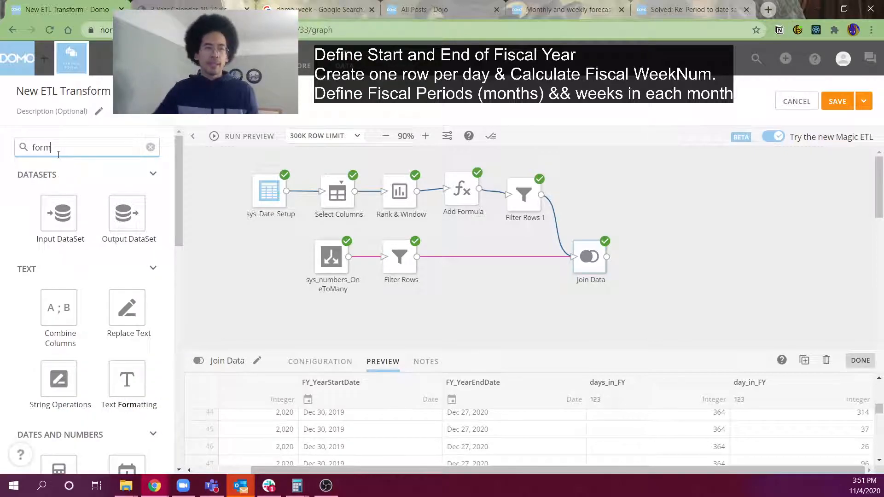
scroll(59, 362, down, 1)
scroll(59, 361, down, 5)
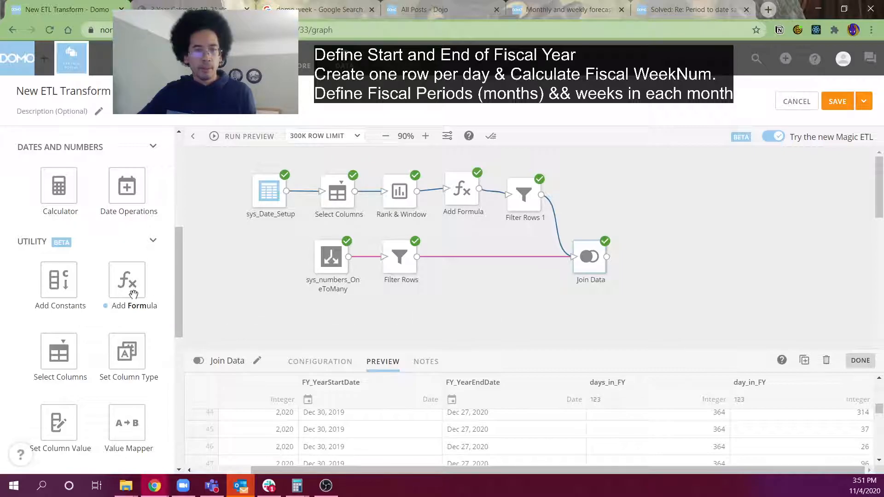
drag(133, 295, 659, 266)
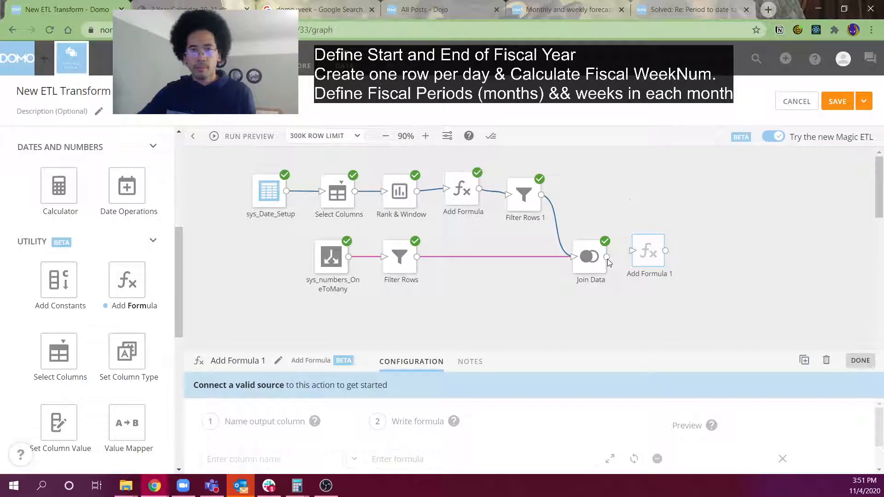
mouse_move(607, 257)
mouse_down()
mouse_move(645, 245)
mouse_move(649, 254)
mouse_up()
Step: Name the output column date in Add Formula 1 and start its formula with the DATE_ADD function
click(312, 429)
text(date)
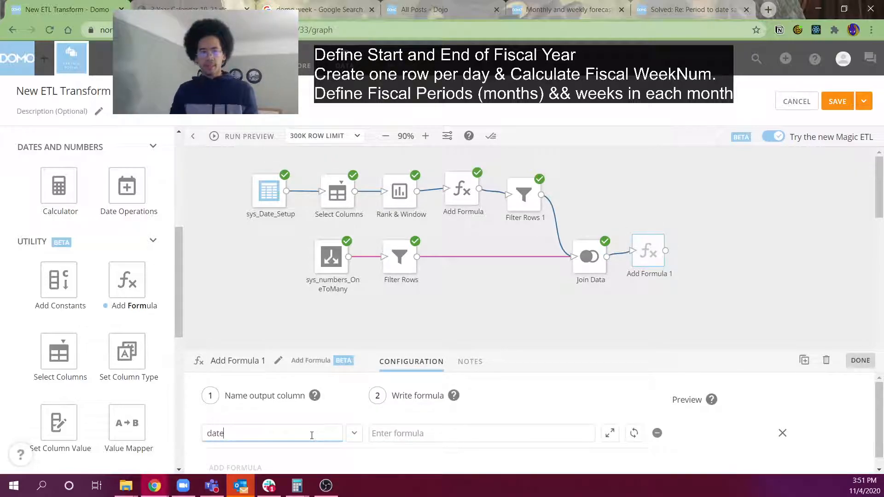
click(389, 437)
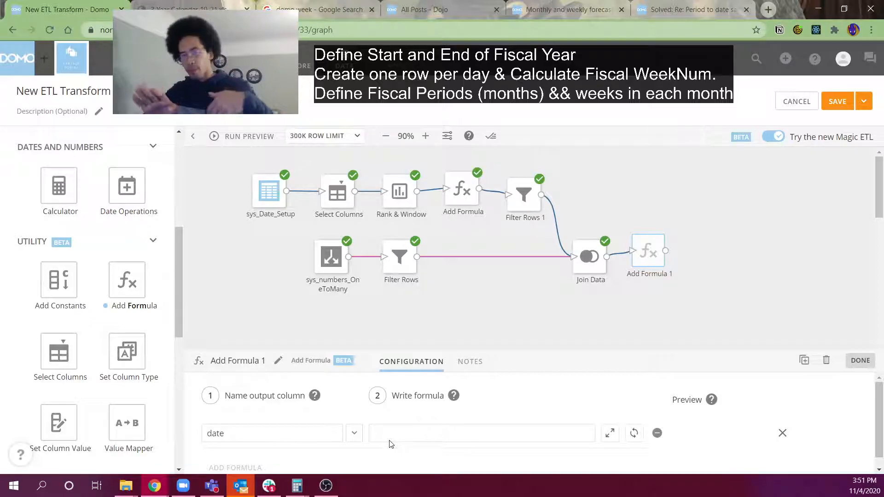
text(date)
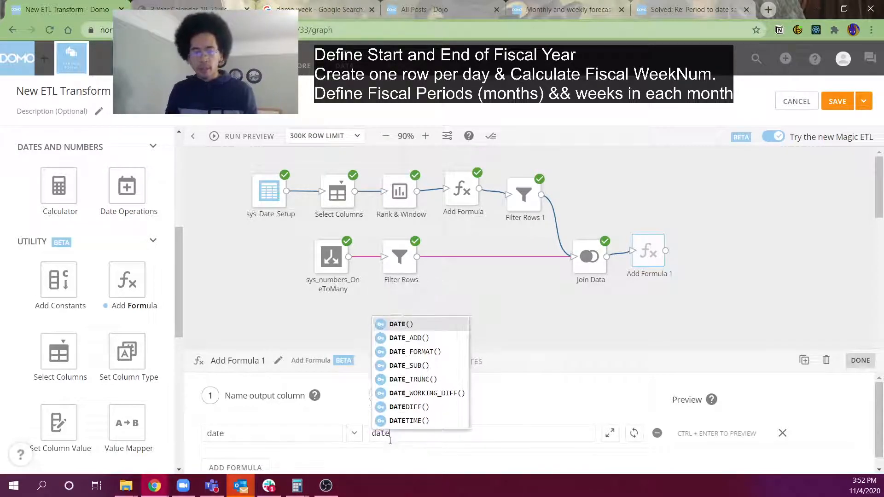
text(_)
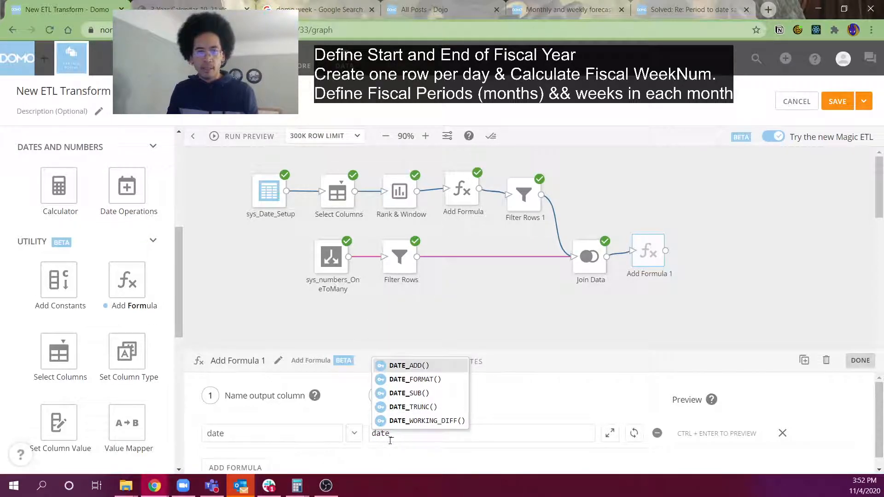
key(Return)
Step: Enter FY_YearStartDate as the first argument of DATE_ADD in the date formula
text(start)
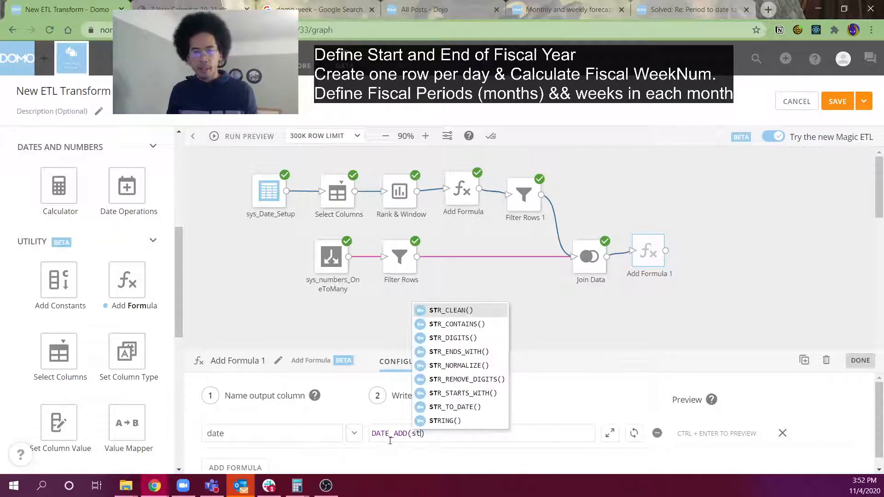
key(BackSpace)
key(BackSpace)
key(BackSpace)
key(BackSpace)
key(BackSpace)
key(BackSpace)
text(d)
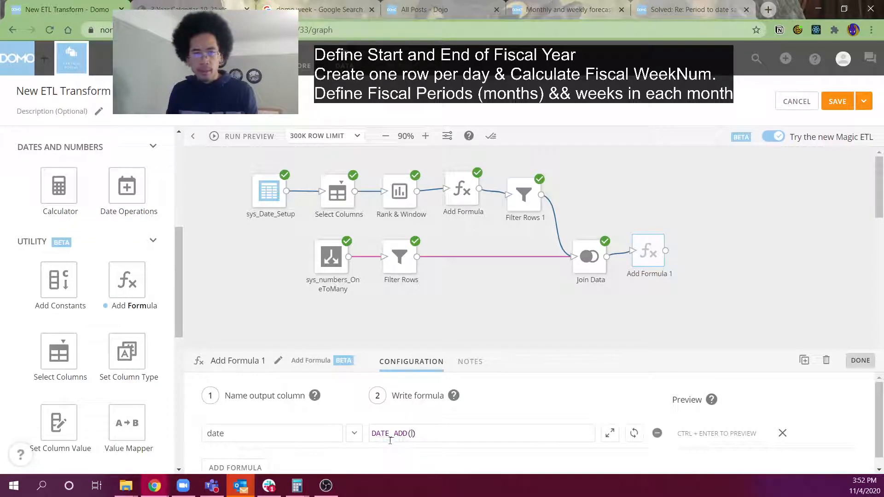
text(date)
key(BackSpace)
key(BackSpace)
key(BackSpace)
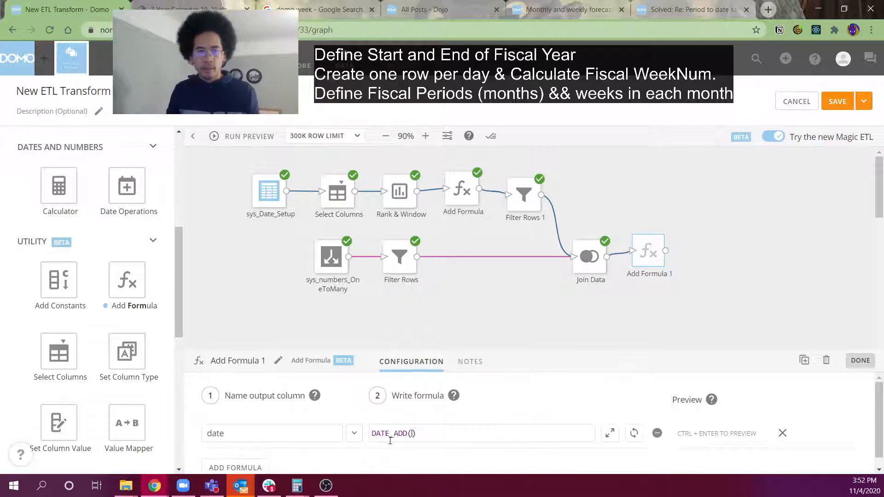
text(fy)
text(, )
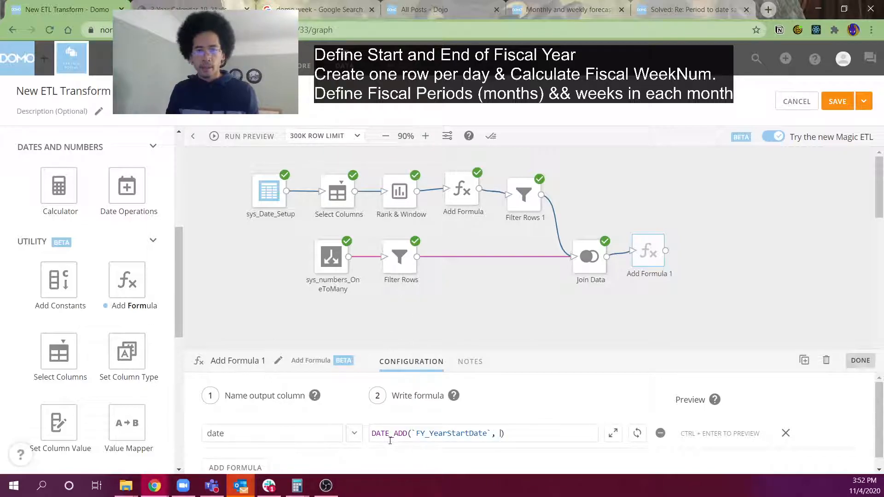
Step: Insert the day_in_FY column as the second argument of the date formula's DATE_ADD function
text(day)
key(Down)
key(Down)
key(Down)
key(Down)
key(Down)
key(Down)
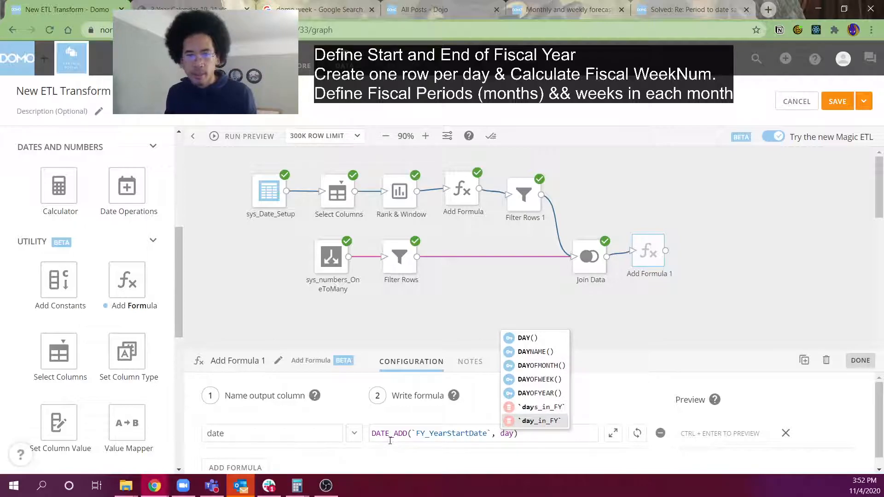
key(Return)
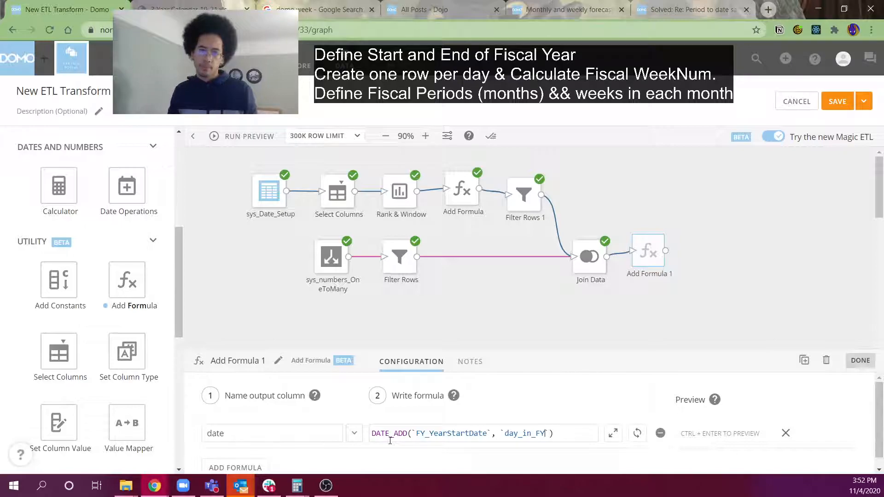
Step: Turn the second DATE_ADD argument into a day interval reading INTERVAL `day_in_FY` day
text(INTER)
key(Return)
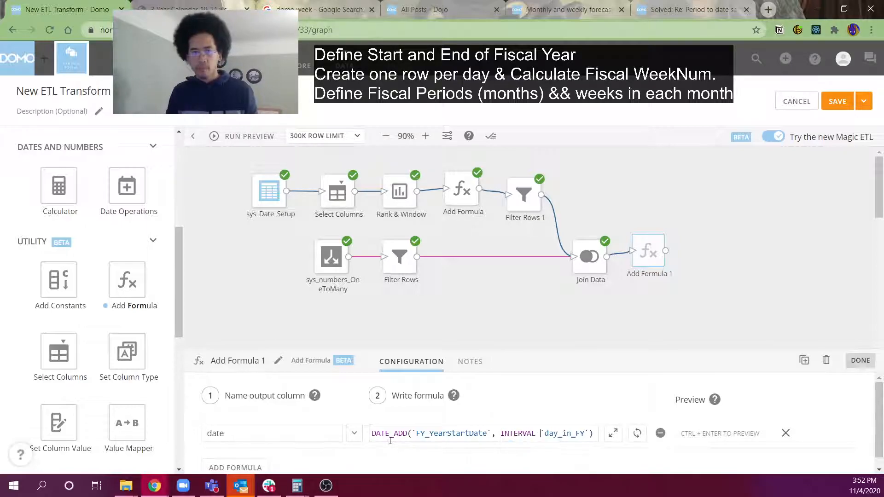
key(Right)
text(,)
key(BackSpace)
text(day)
key(Escape)
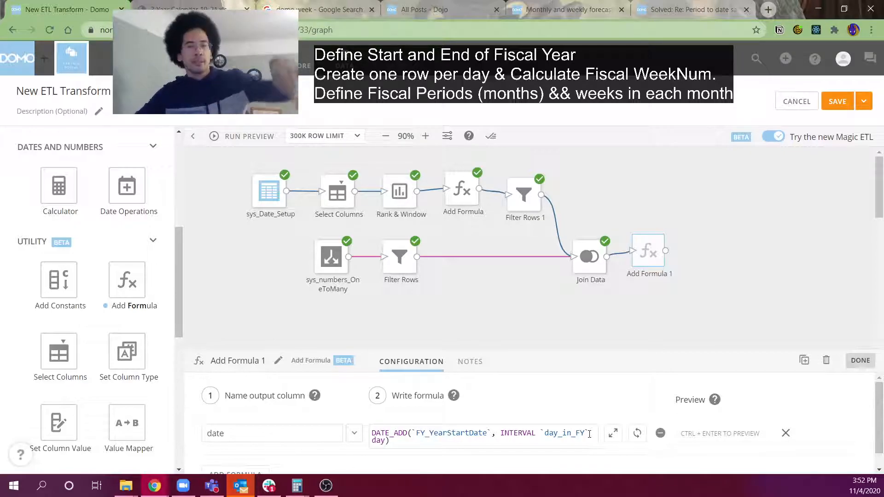
Step: Change the interval amount to (`day_in_FY` - 1) in the date formula and validate the formula
drag(456, 433, 408, 438)
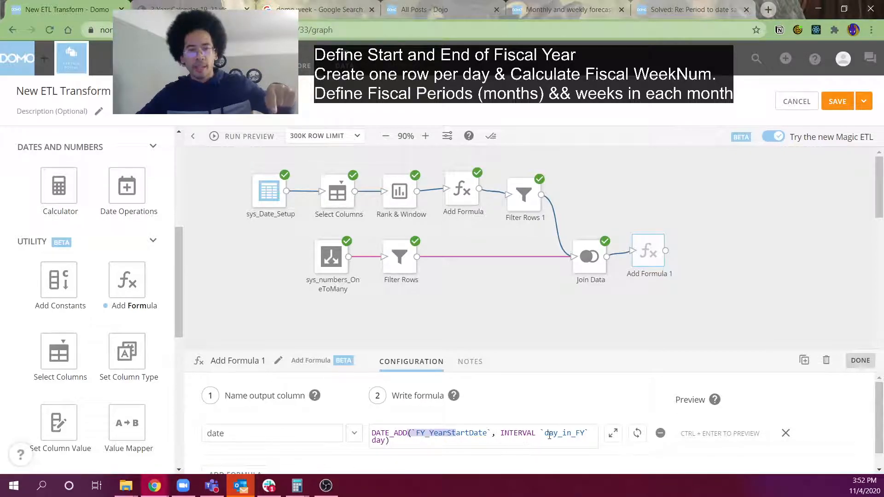
click(541, 433)
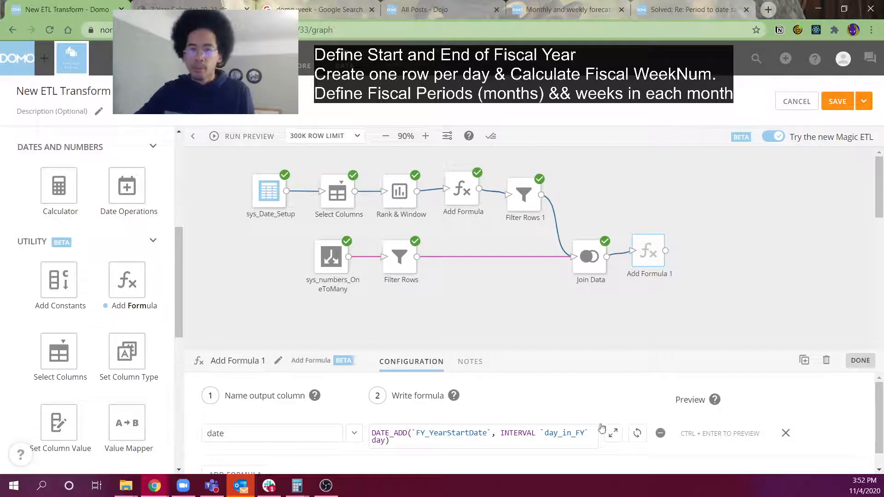
text(()
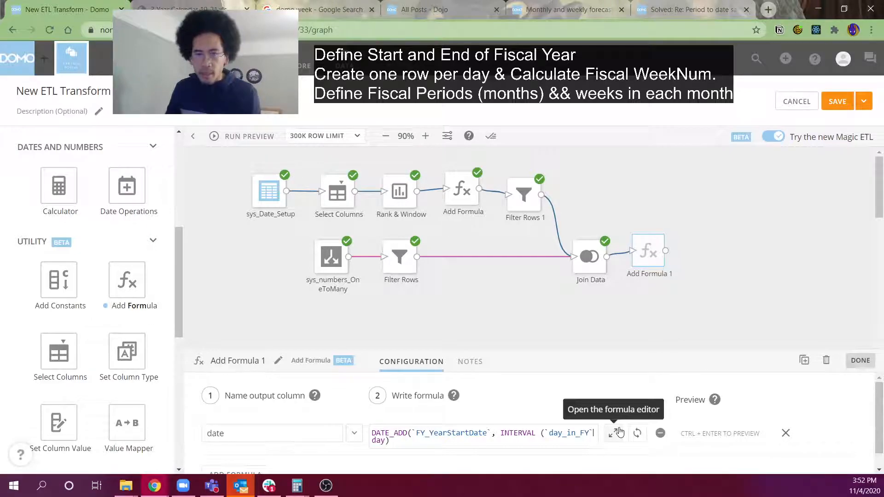
text( - 1))
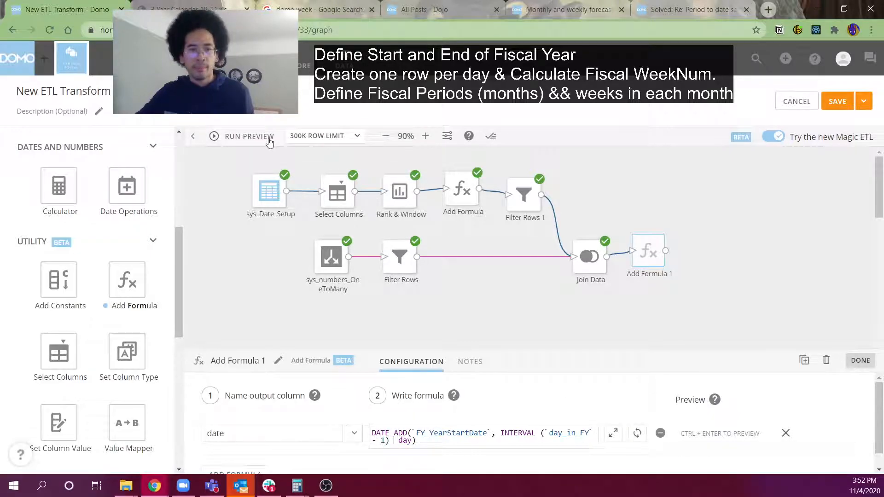
click(639, 432)
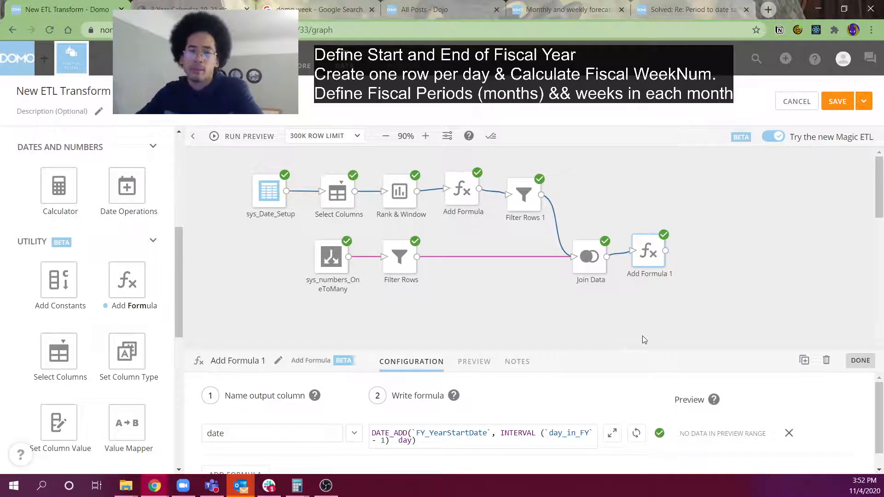
Step: Examine the Add Formula 1 preview, comparing date with day_in_FY and FY_YearStartDate, including the row for fiscal day 1
click(488, 363)
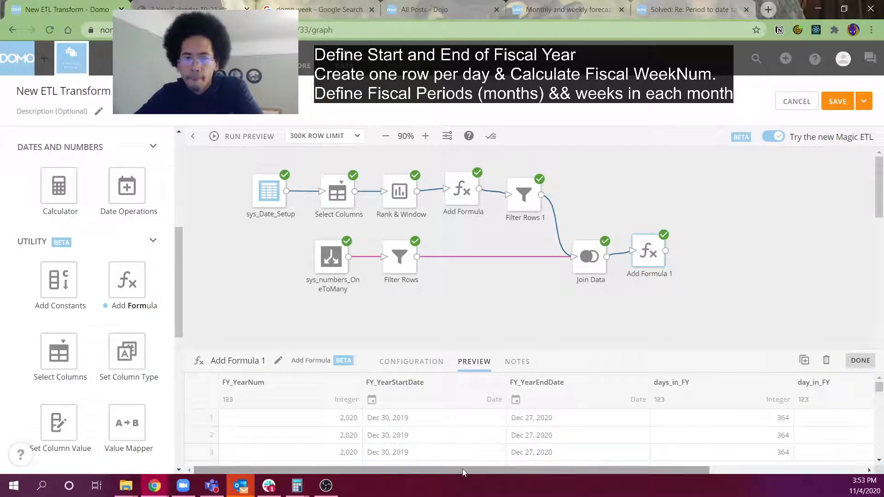
drag(682, 348, 673, 197)
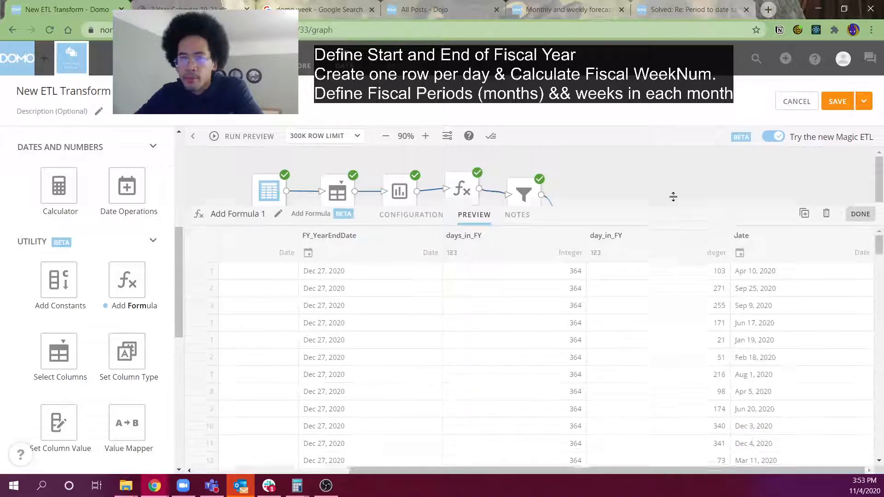
drag(769, 357, 269, 371)
drag(387, 473, 332, 473)
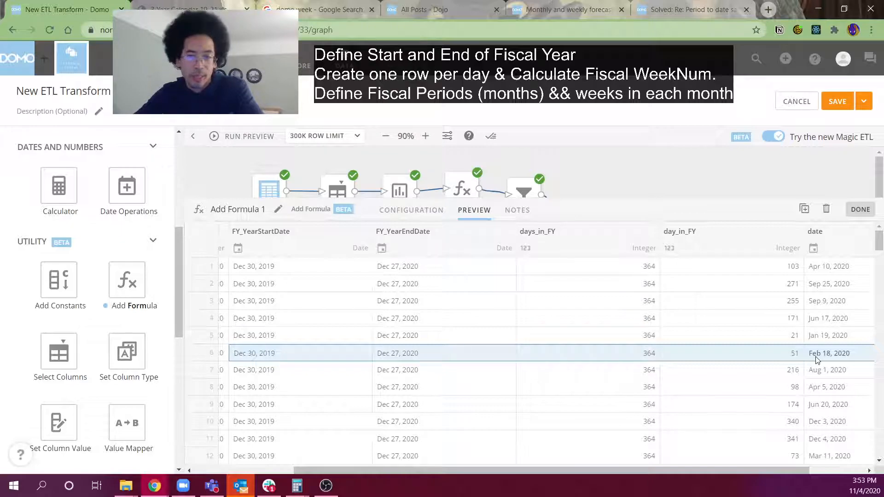
scroll(817, 360, down, 5)
scroll(817, 360, down, 10)
scroll(817, 361, down, 2)
drag(822, 326, 308, 327)
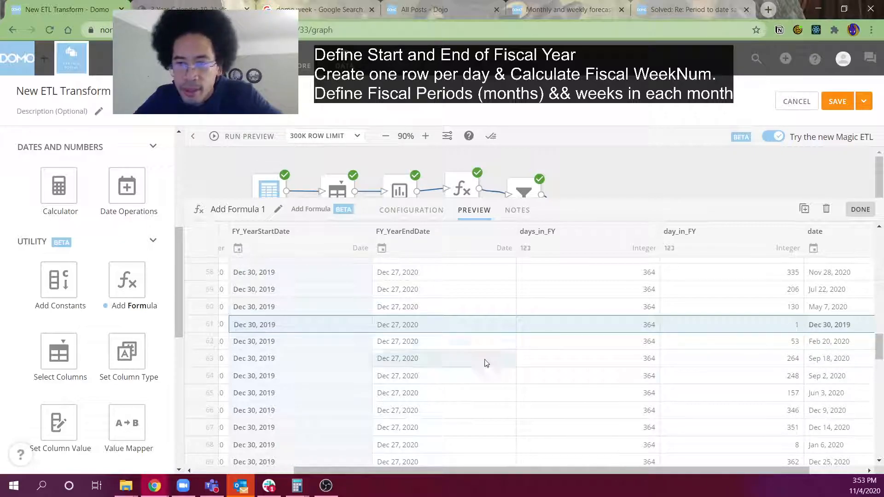
click(796, 382)
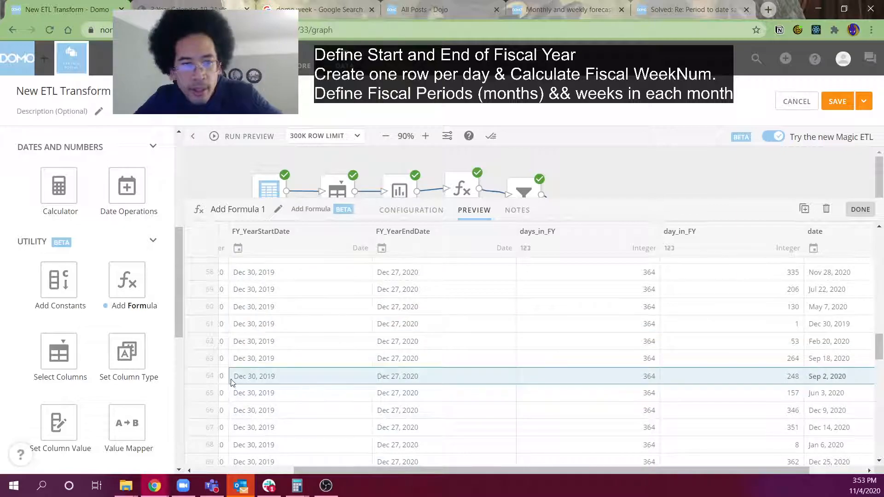
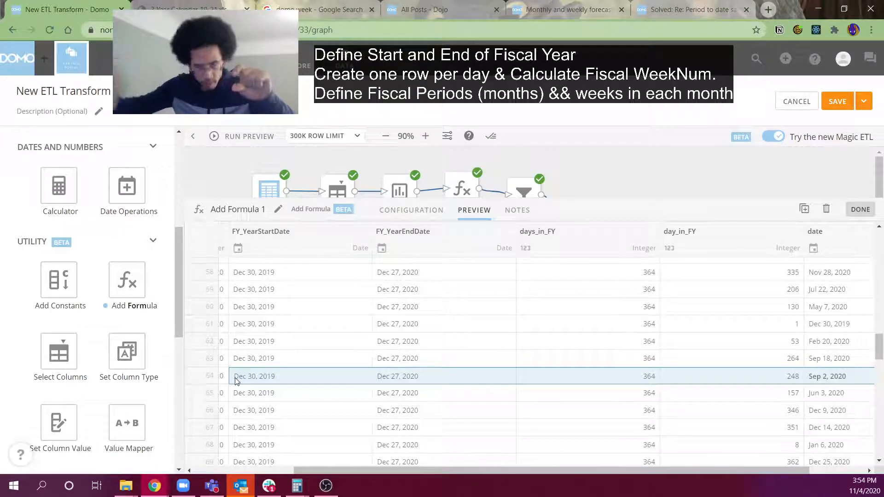
Step: Add a second formula to Add Formula 1 with the output column FY_WeekNum
scroll(276, 322, up, 3)
drag(578, 199, 578, 297)
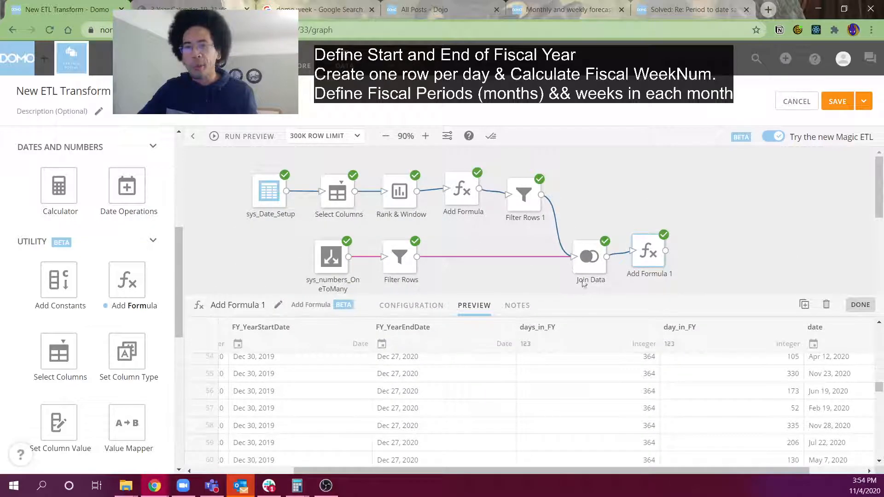
click(424, 306)
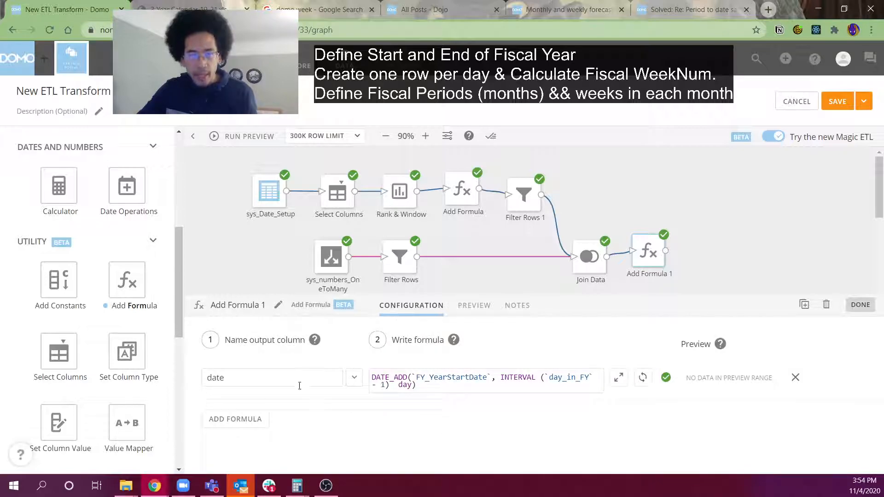
click(249, 414)
click(257, 416)
text(FY)_)
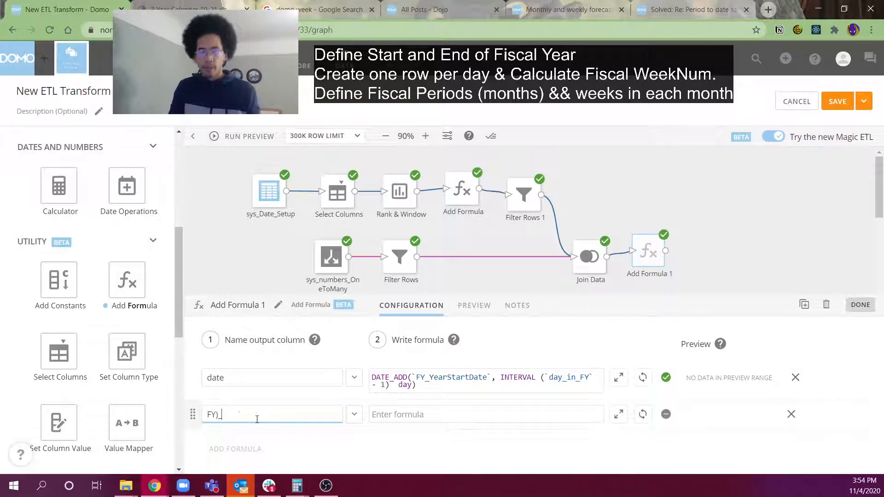
text(Week)
key(BackSpace)
key(BackSpace)
text(kNum)
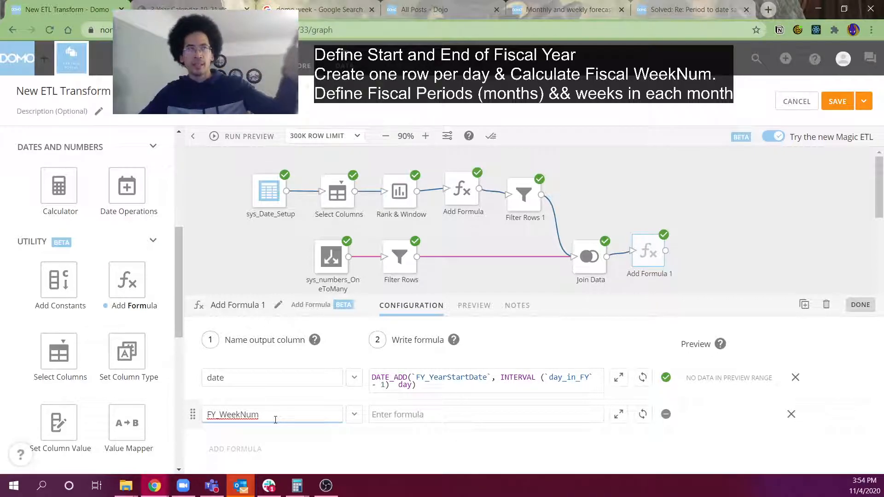
Step: Write the FY_WeekNum formula as ceiling(`day_in_FY`/7)
click(394, 414)
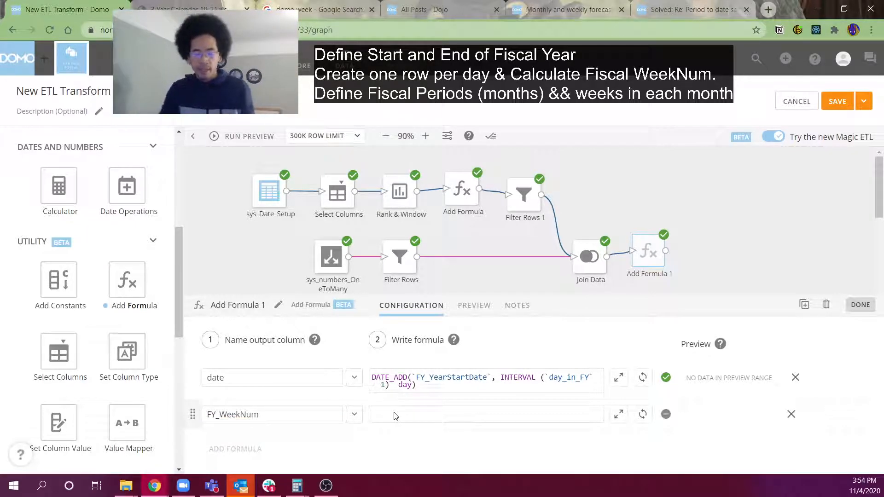
text(day)
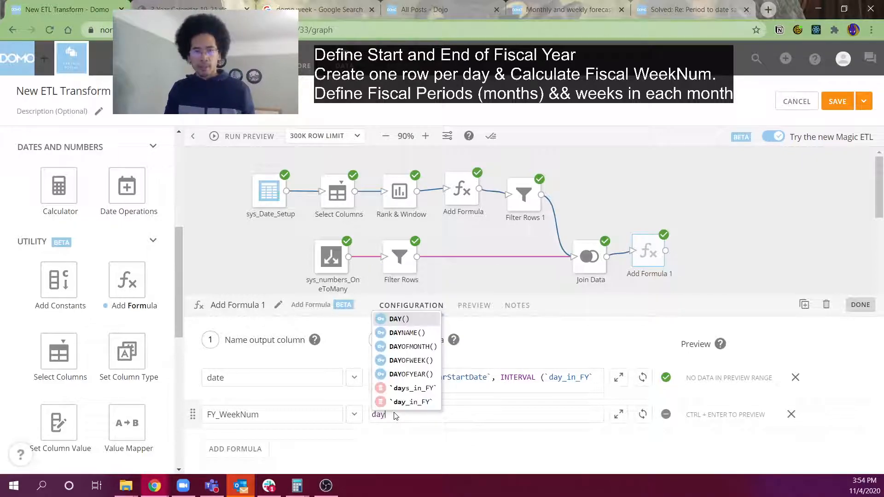
key(Down)
key(Down)
key(Down)
key(Down)
key(Down)
key(Down)
key(Return)
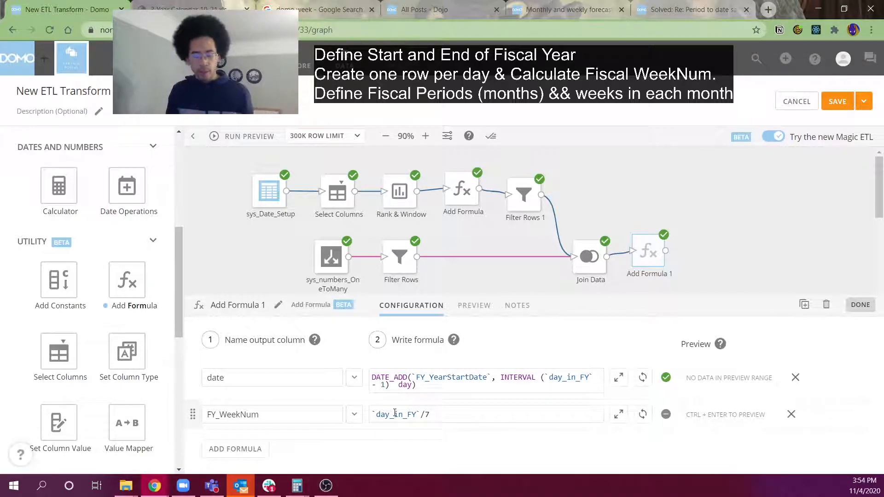
text(ceiling()
key(End)
text())
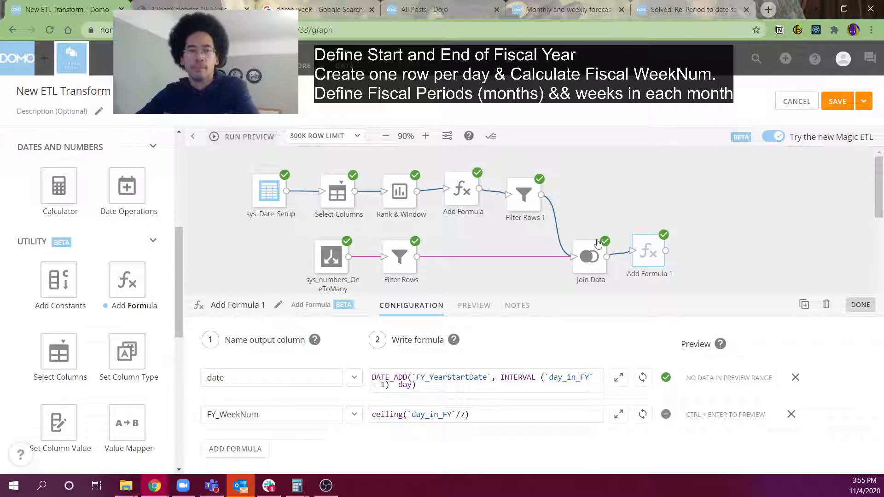
Step: Run the dataflow preview and examine the FY_WeekNum values in the Add Formula 1 output
click(238, 138)
click(656, 262)
click(655, 262)
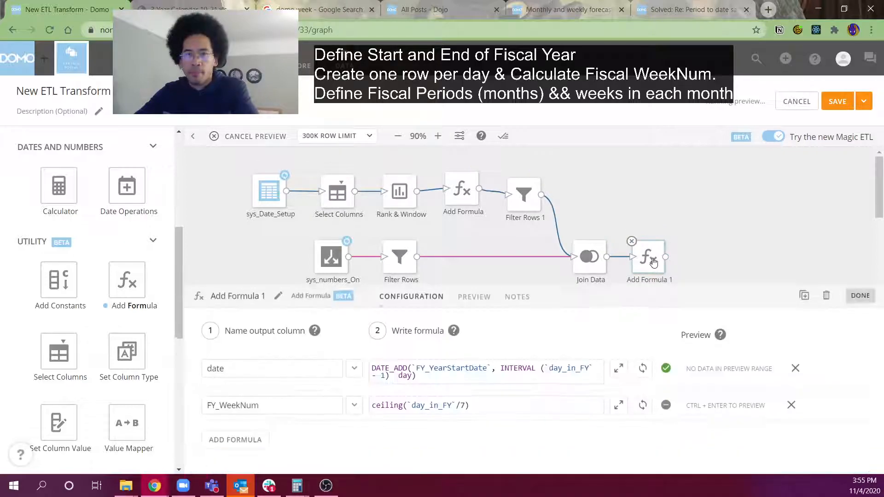
click(461, 308)
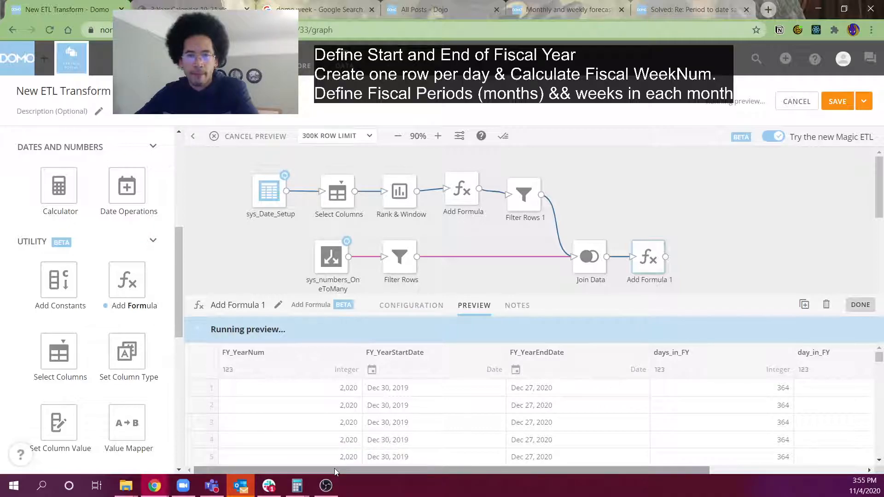
drag(334, 468, 561, 472)
drag(788, 376, 787, 442)
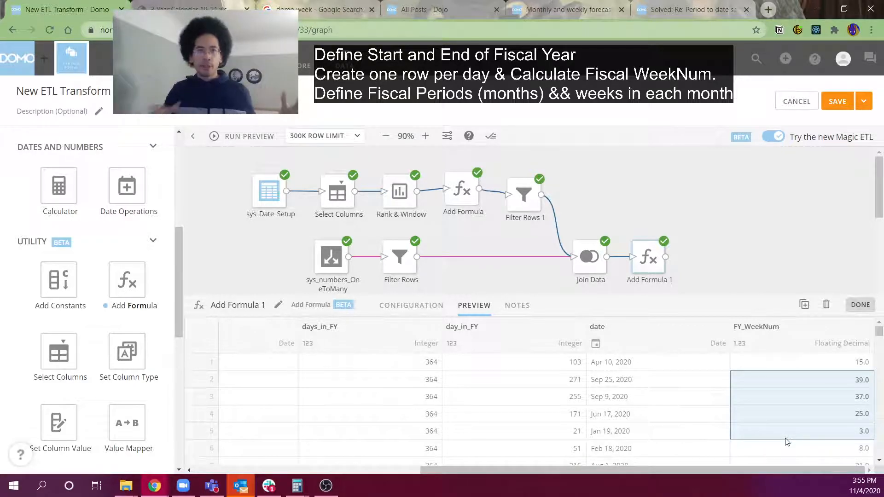
Step: Switch to the Dojo post on the period to date sales beast mode and examine the 2019 date ranges for periods 1 to 4
click(686, 10)
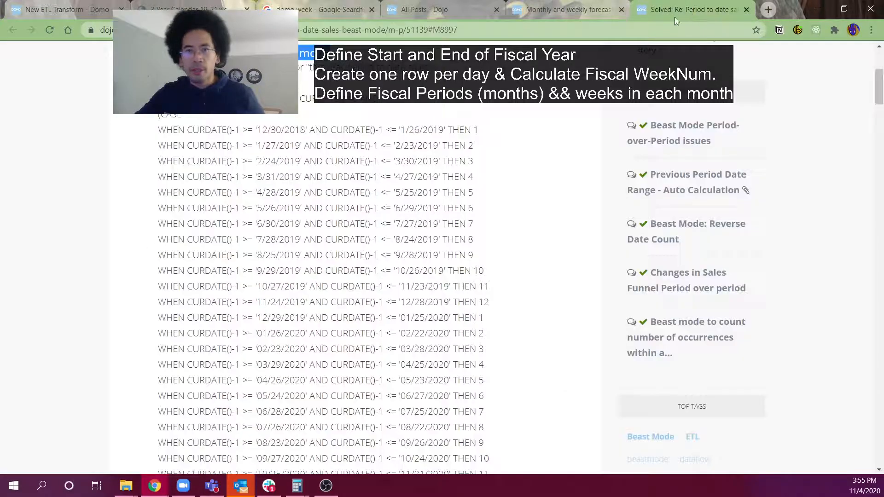
drag(218, 176, 420, 300)
scroll(217, 319, up, 3)
drag(261, 302, 305, 302)
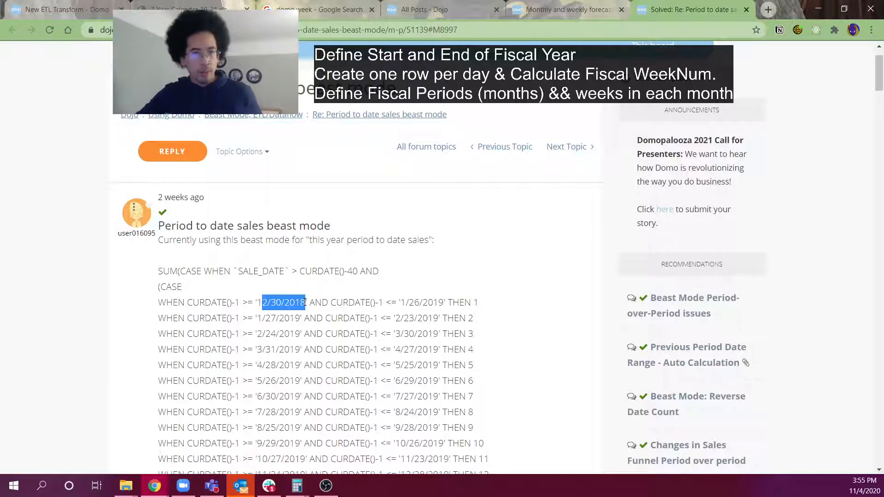
drag(306, 302, 424, 313)
drag(439, 305, 444, 304)
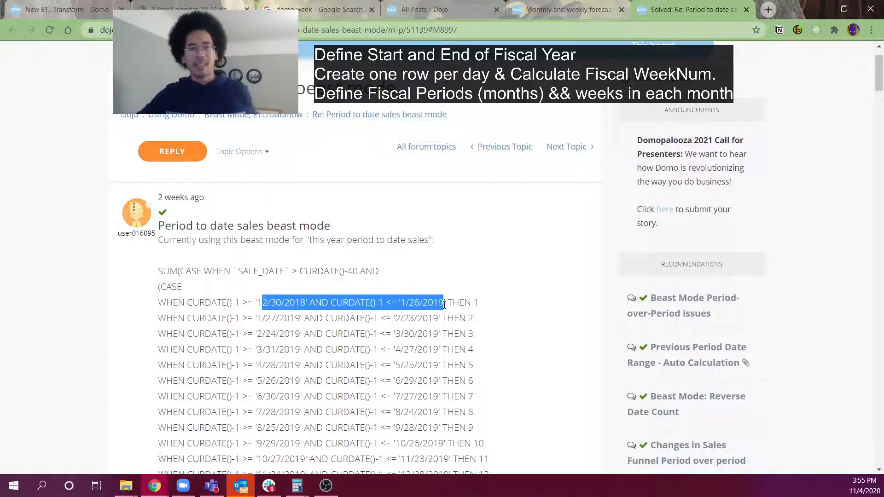
click(412, 304)
drag(397, 304, 452, 304)
drag(391, 319, 448, 317)
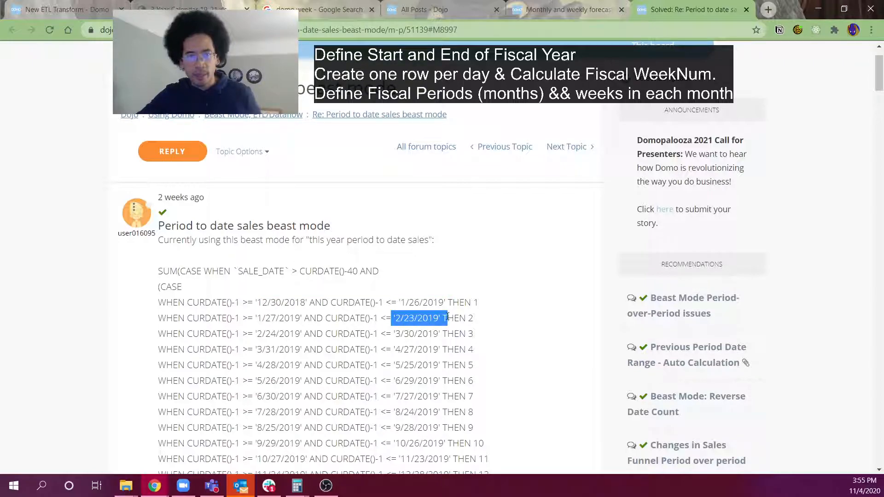
drag(394, 334, 444, 335)
drag(395, 349, 458, 349)
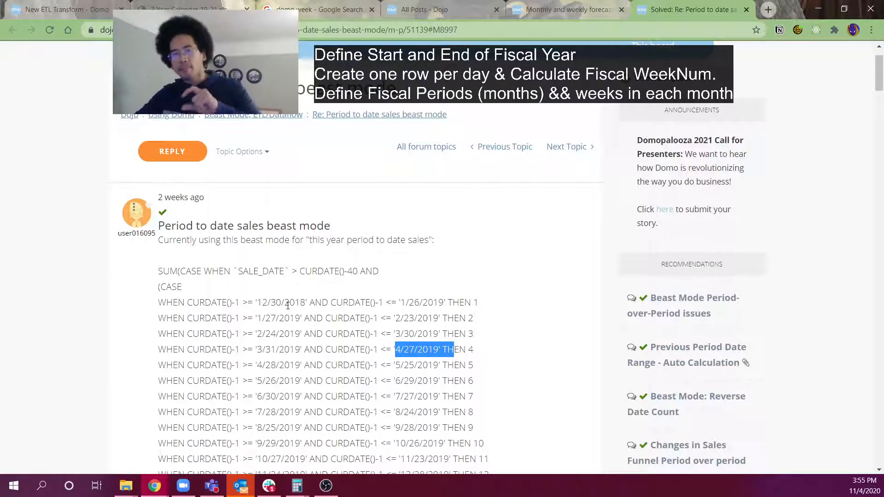
Step: Examine the remaining hard-coded period date ranges in the beast mode's CASE statement, through the end of fiscal 2020
drag(258, 295, 417, 346)
click(465, 323)
drag(465, 324, 482, 420)
scroll(489, 411, down, 1)
scroll(490, 412, down, 1)
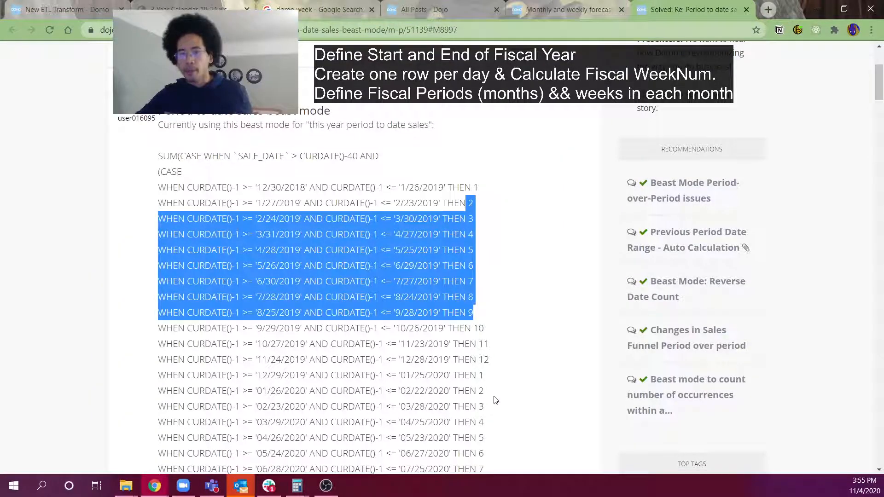
scroll(496, 400, down, 1)
drag(385, 283, 475, 314)
click(412, 344)
scroll(417, 364, down, 3)
drag(363, 337, 499, 379)
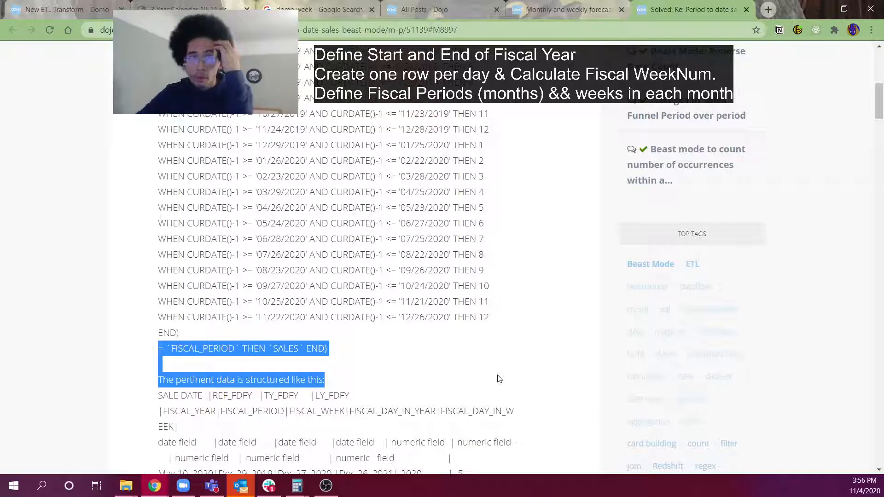
Step: Return to the New ETL Transform dataflow and add an Input DataSet tile below sys_numbers_OneToMany
key(ctrl+1)
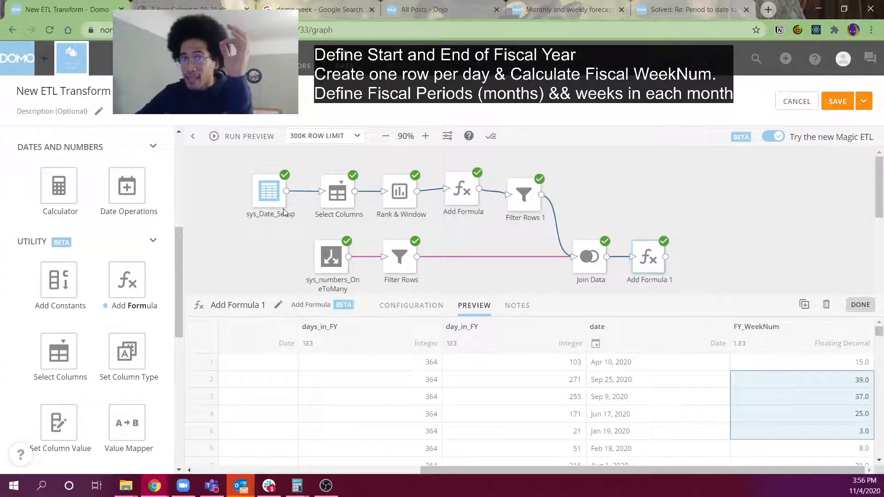
drag(356, 298, 366, 364)
scroll(366, 361, down, 1)
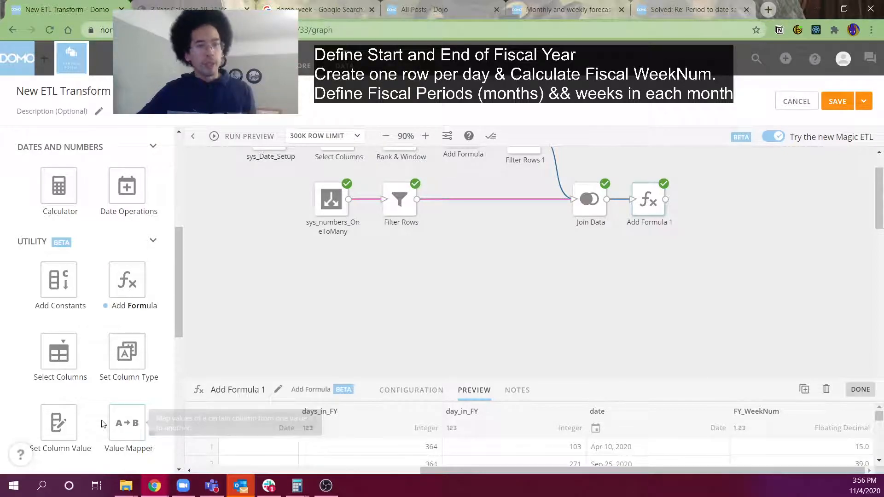
scroll(101, 419, down, 5)
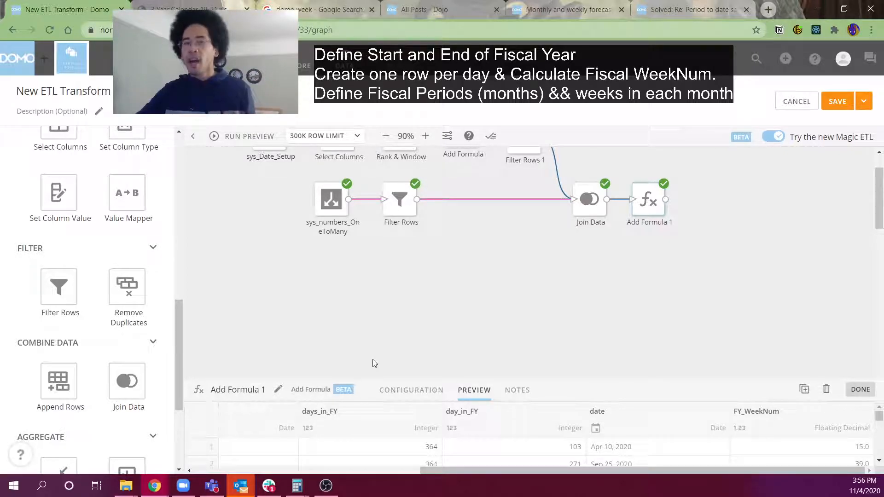
scroll(86, 350, up, 12)
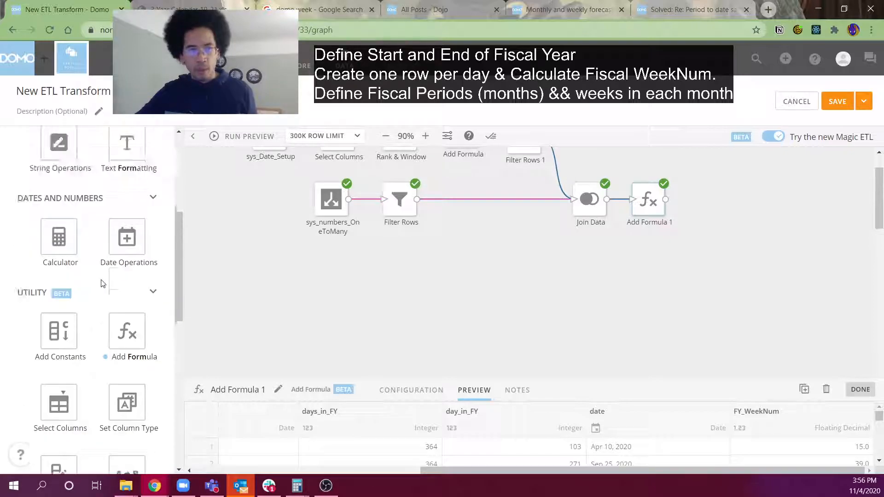
drag(59, 212, 342, 296)
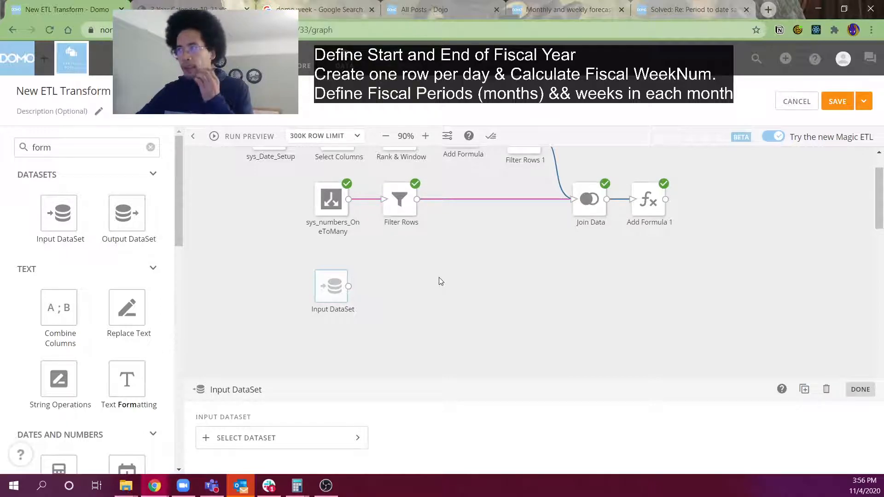
Step: Choose the sys_numbers dataset as the source of the new Input DataSet tile
click(274, 439)
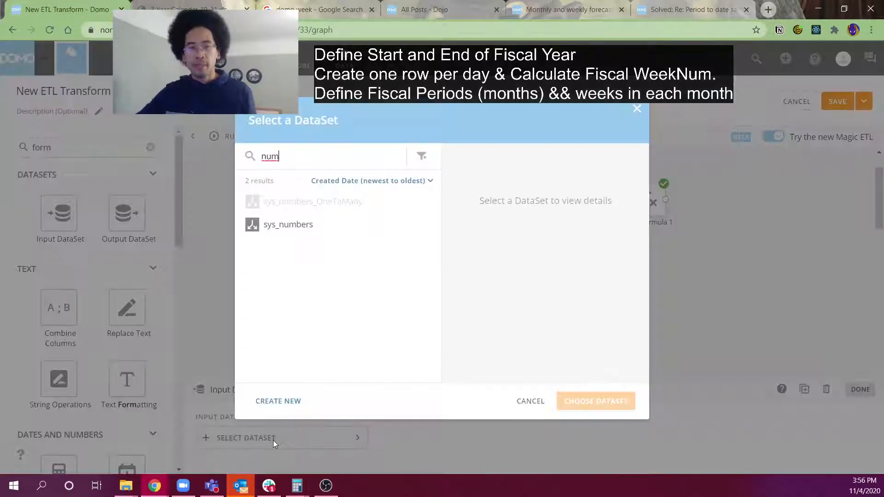
click(277, 228)
click(597, 403)
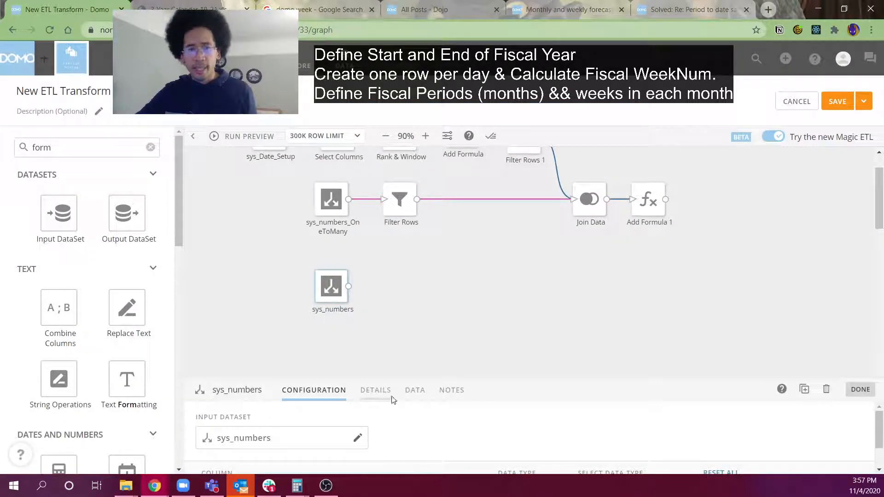
Step: Preview the sys_numbers data and examine the first values in the num column
click(415, 390)
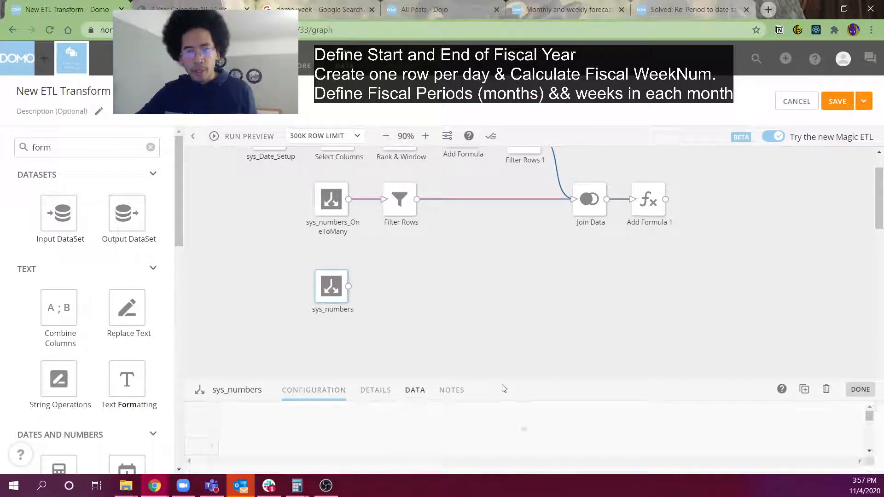
drag(502, 380, 460, 241)
drag(340, 307, 304, 447)
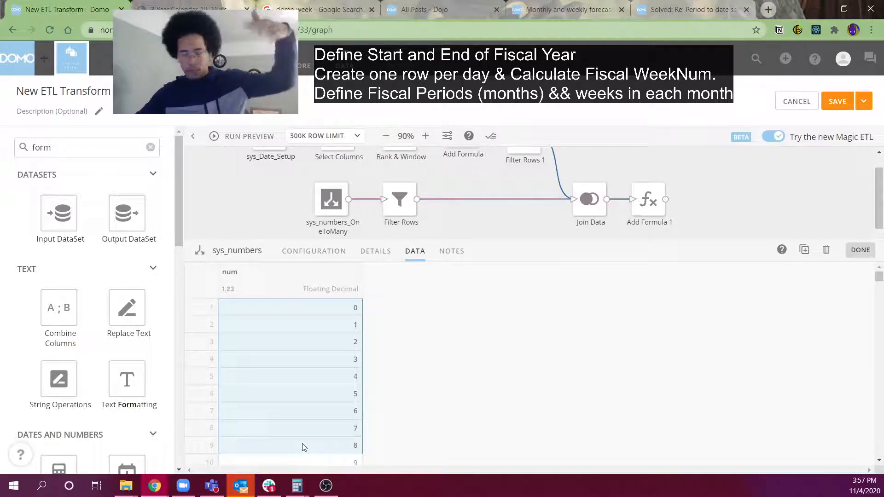
drag(499, 239, 432, 336)
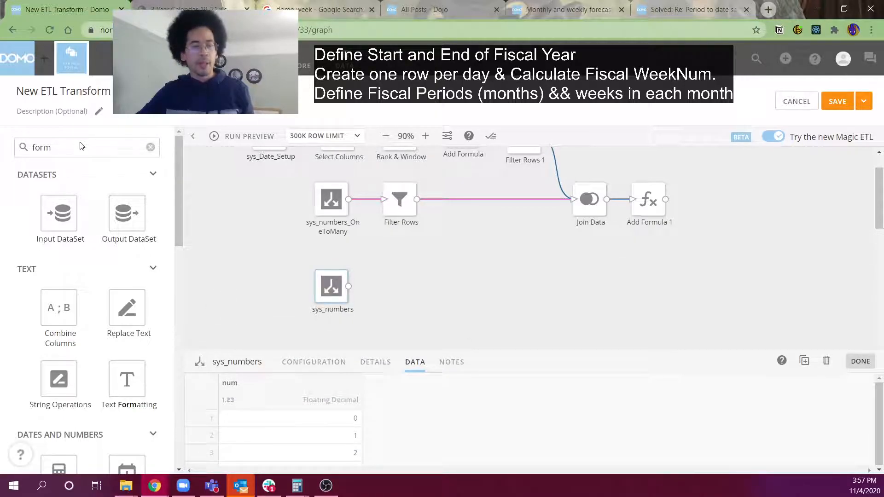
Step: Add a Filter Rows tile beside sys_numbers and connect the dataset to it
drag(79, 145, 2, 152)
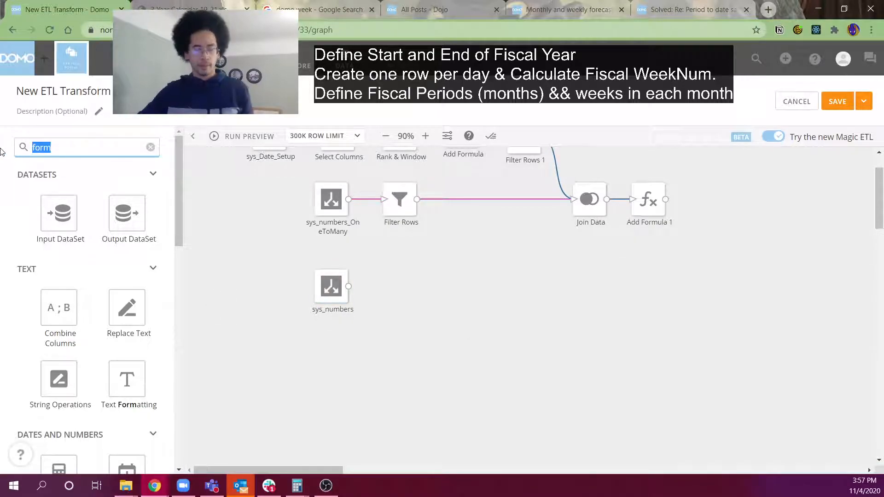
text(filter)
drag(59, 212, 405, 295)
drag(355, 351, 324, 260)
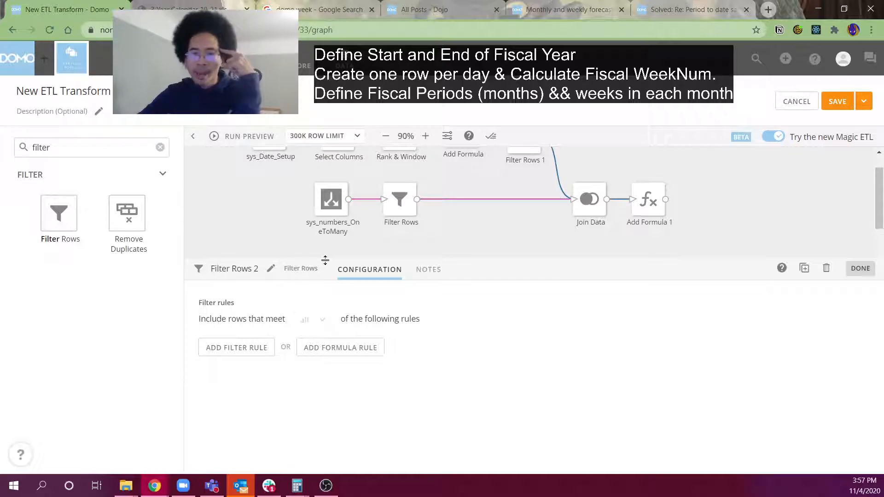
drag(325, 261, 325, 268)
scroll(305, 254, down, 3)
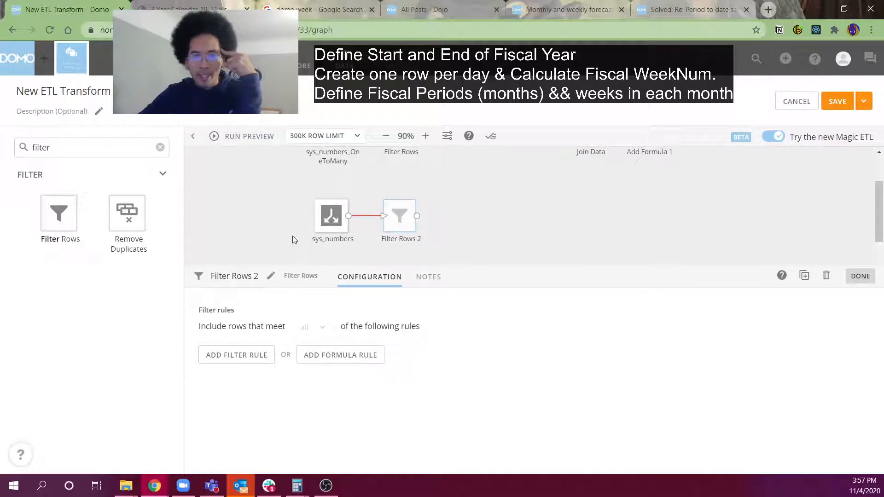
scroll(291, 234, up, 1)
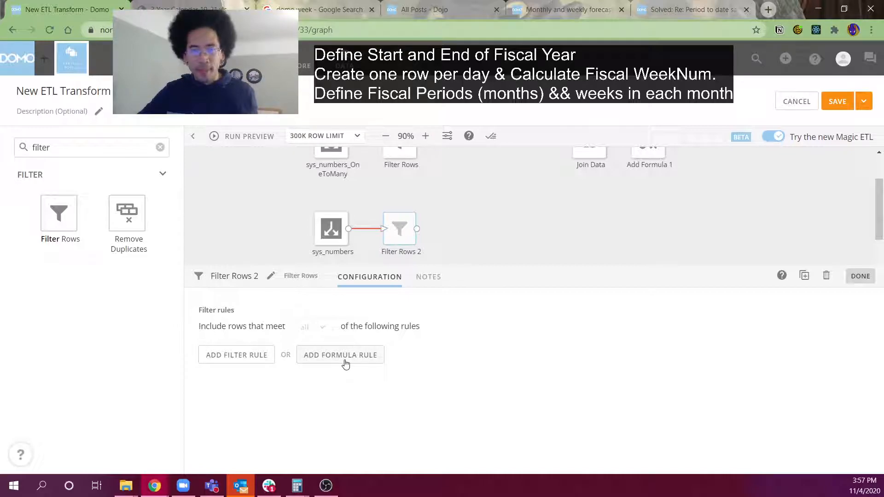
Step: Add a formula rule to Filter Rows 2 reading `num` >= 12 AND `num` <=12
click(346, 363)
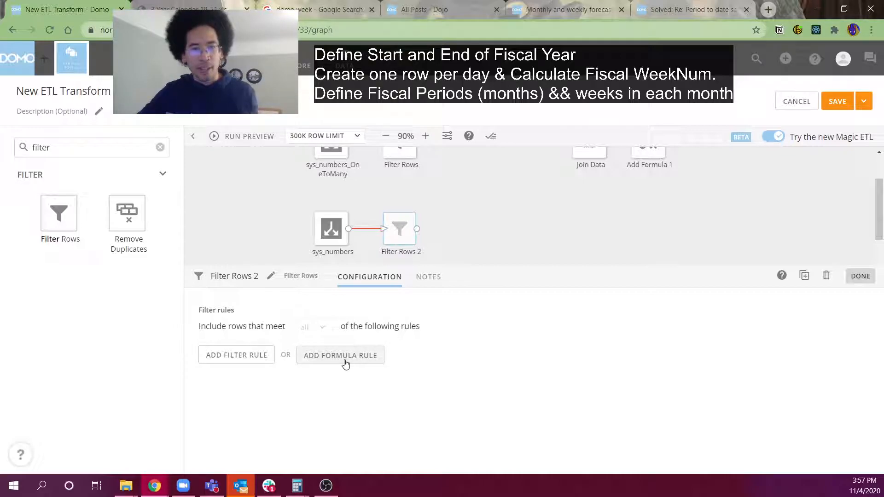
click(274, 409)
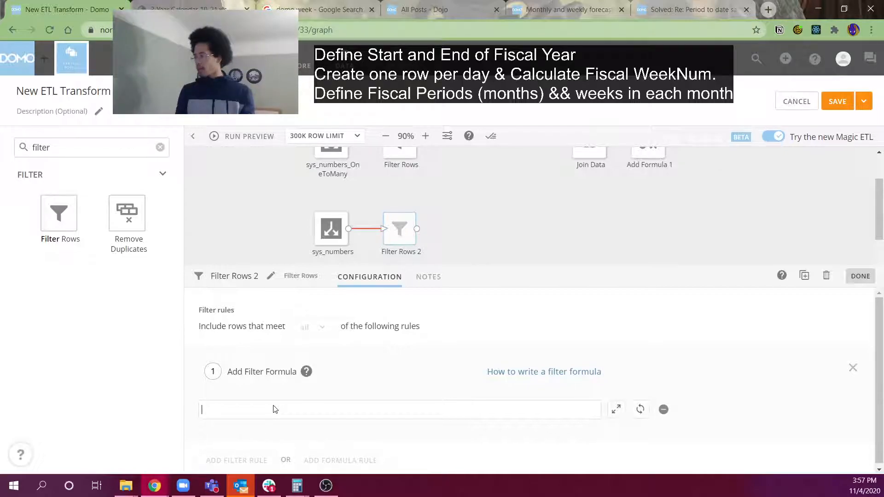
text(num)
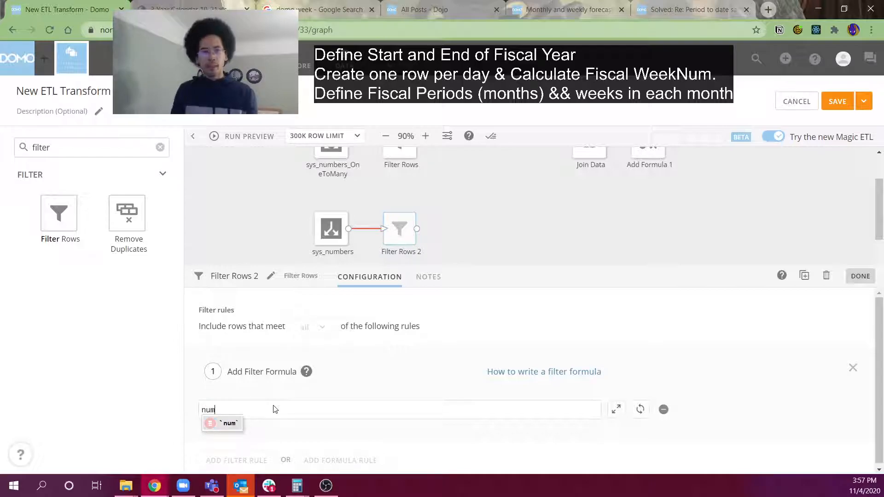
key(Return)
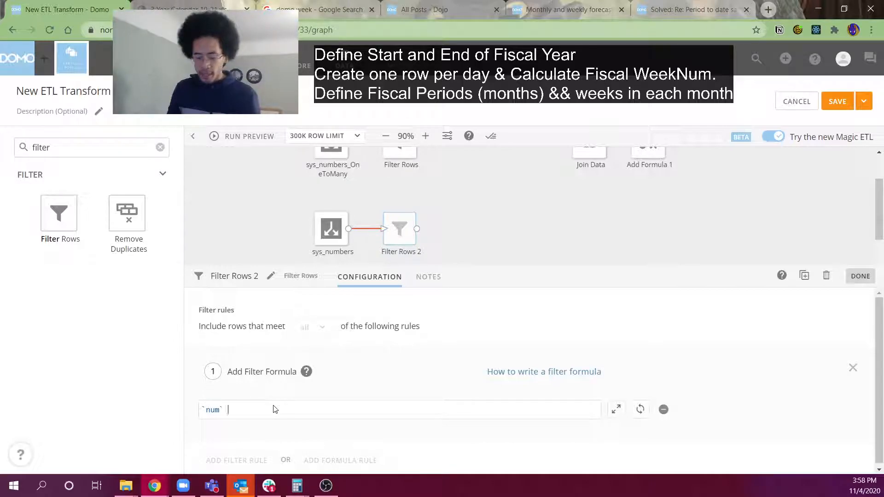
text(>= 12 &&)
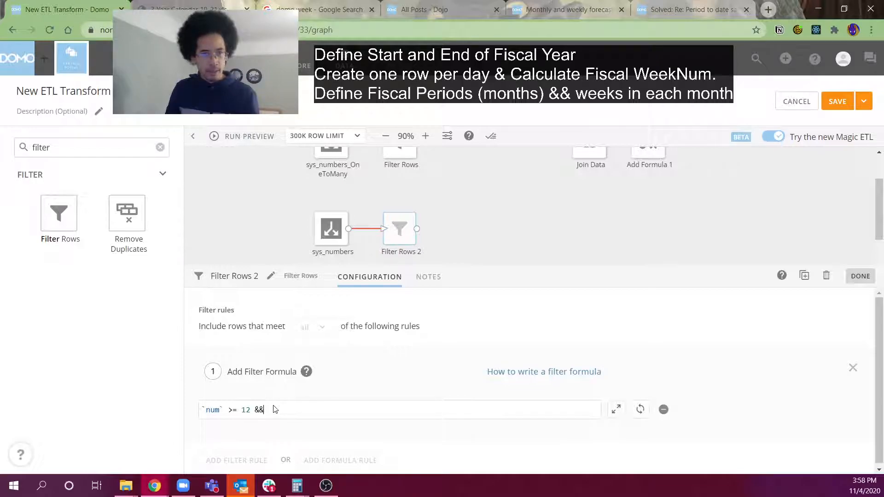
key(BackSpace)
key(BackSpace)
text(AND )
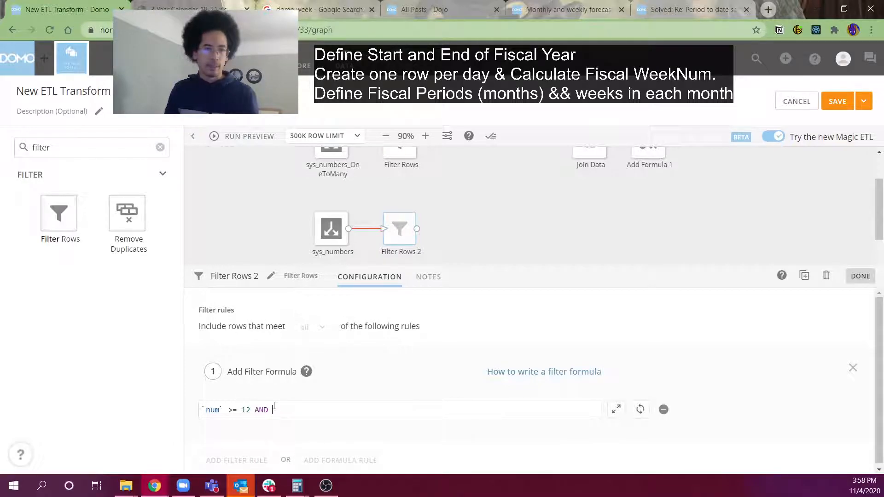
text(`num` <=)
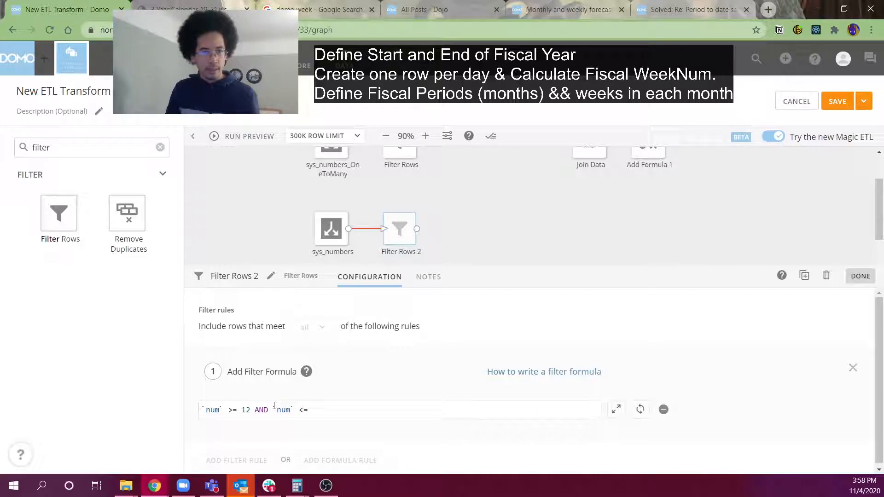
text(12)
Step: Change the lower bound in the filter formula to 1 and validate the formula
click(274, 406)
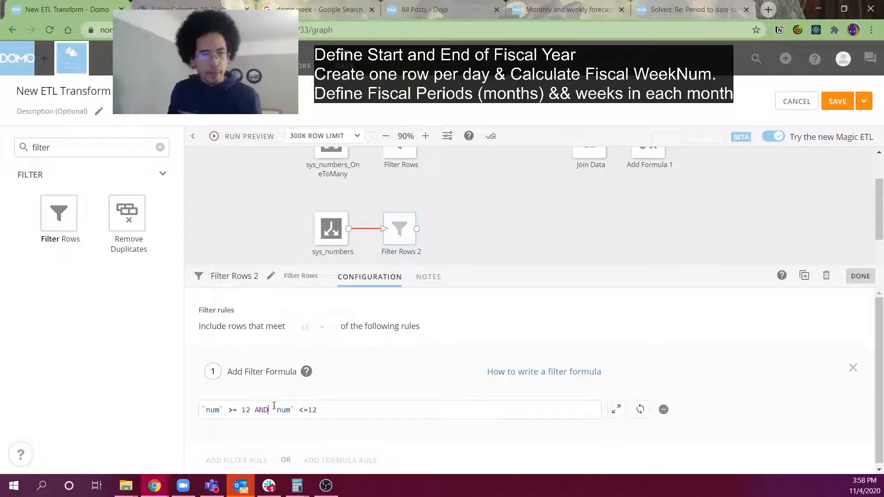
key(Left)
key(shift+Right)
key(shift+Right)
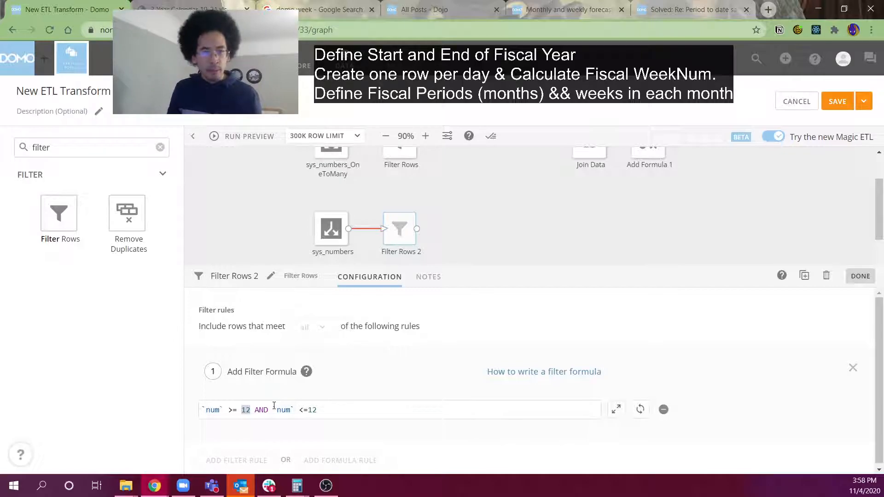
text(1)
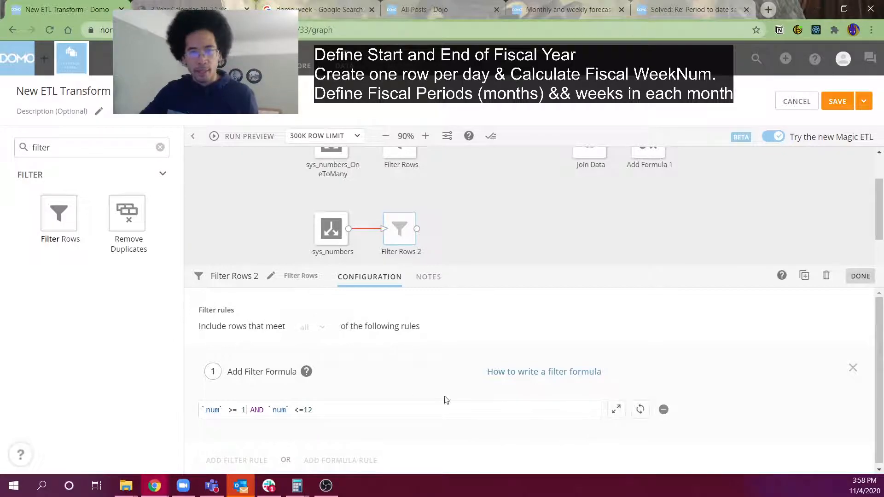
click(641, 409)
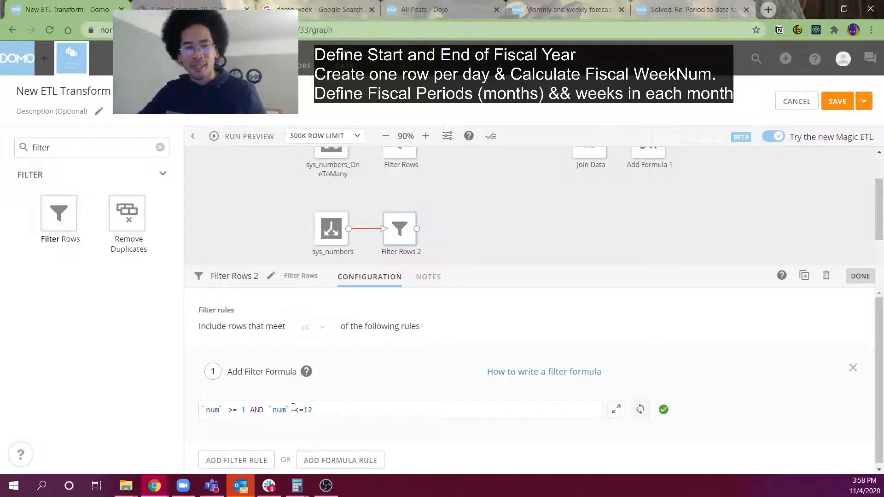
Step: Shift the sys_numbers and Filter Rows 2 tiles slightly left, and connect a new Add Formula tile after the filter
click(580, 266)
drag(279, 196, 368, 244)
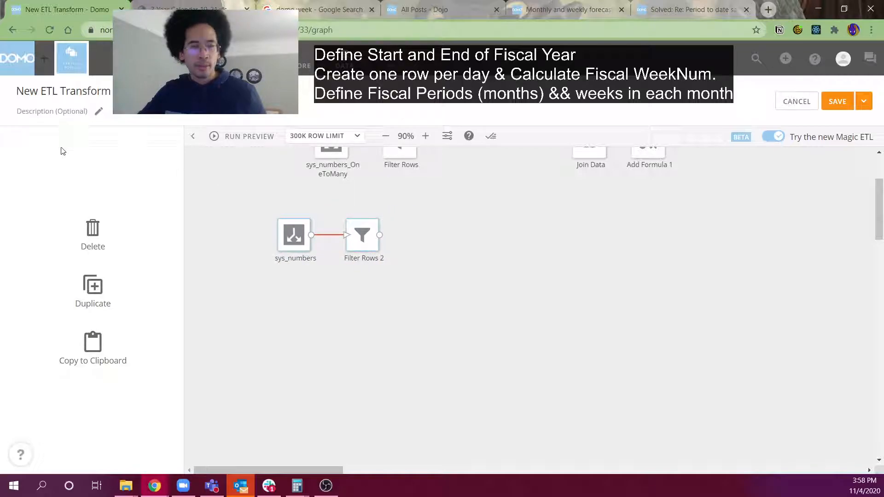
click(62, 148)
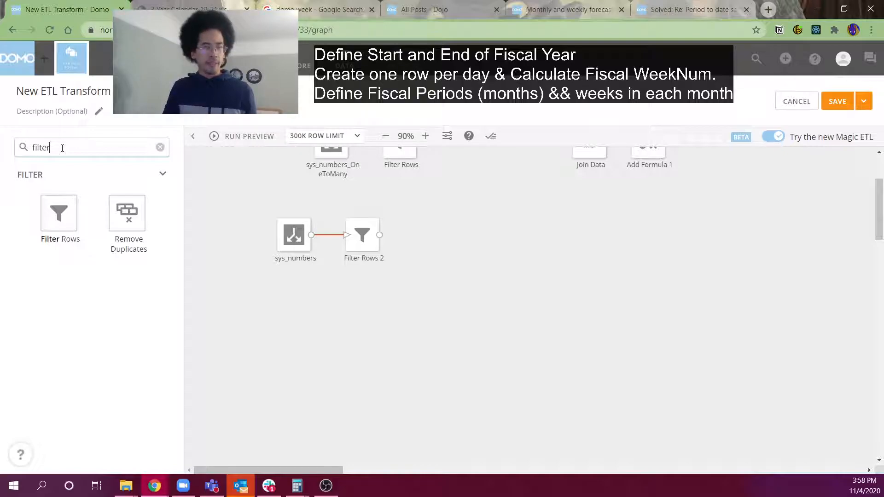
key(BackSpace)
key(BackSpace)
key(BackSpace)
key(BackSpace)
key(BackSpace)
key(BackSpace)
text(form)
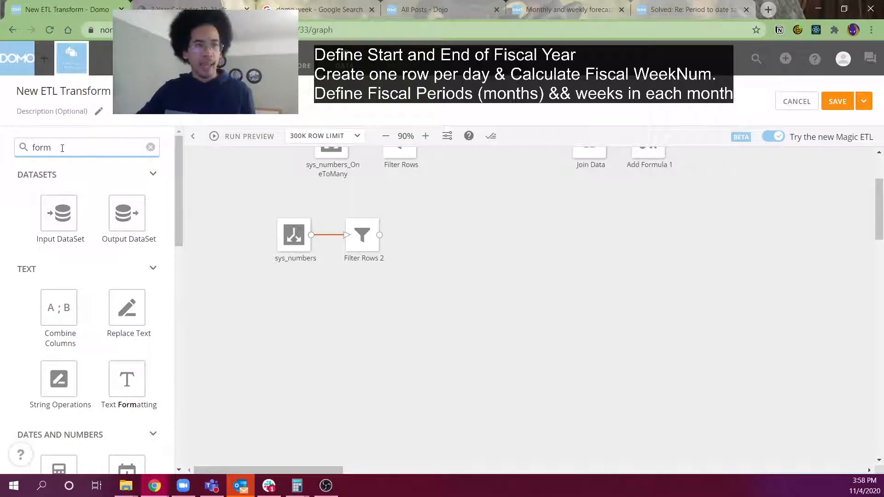
scroll(60, 321, down, 5)
scroll(116, 396, down, 1)
drag(125, 353, 443, 262)
drag(439, 247, 437, 246)
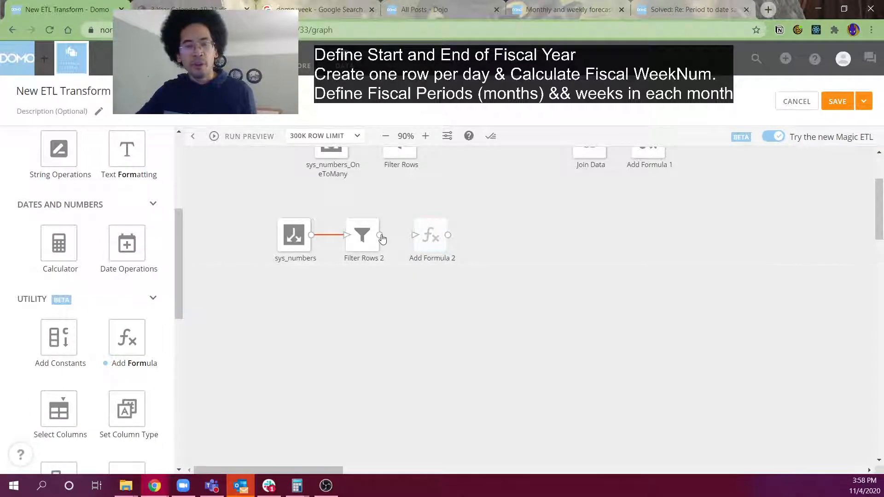
drag(380, 235, 435, 242)
Step: Name the output column of the new formula tile weeks_in_month
click(344, 357)
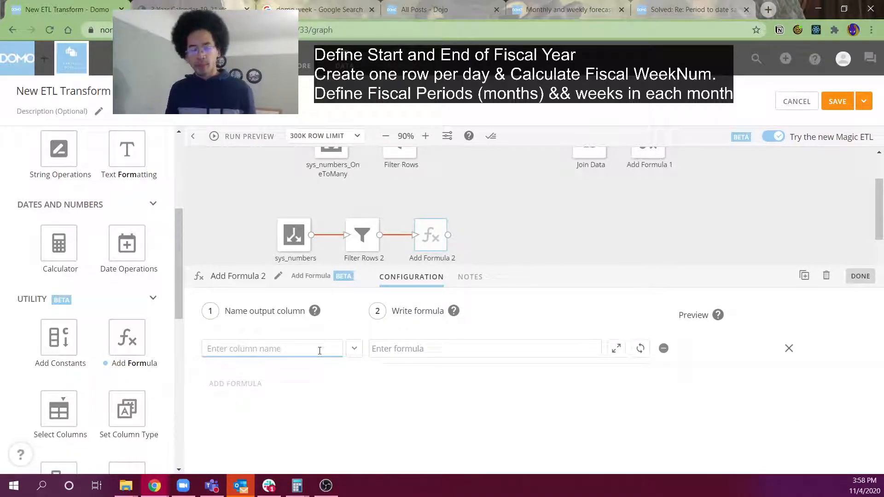
text(weeks_in_)
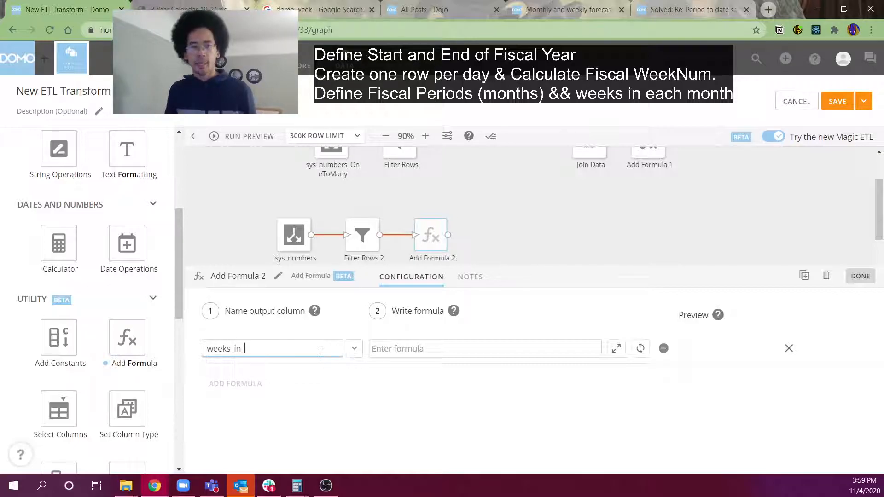
text(month)
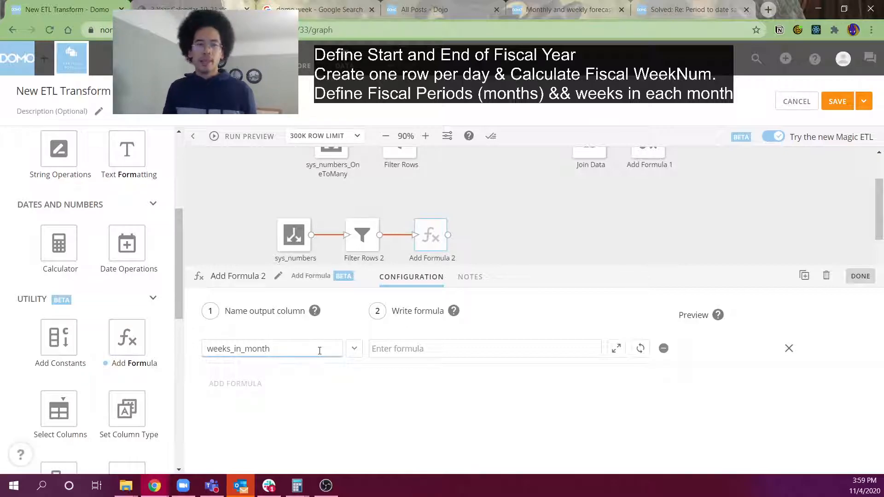
key(BackSpace)
key(BackSpace)
key(BackSpace)
key(BackSpace)
key(BackSpace)
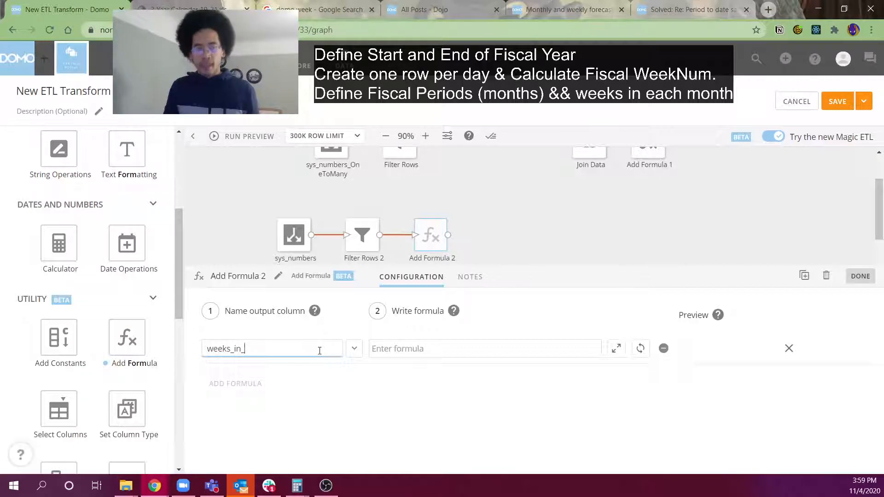
text(period)
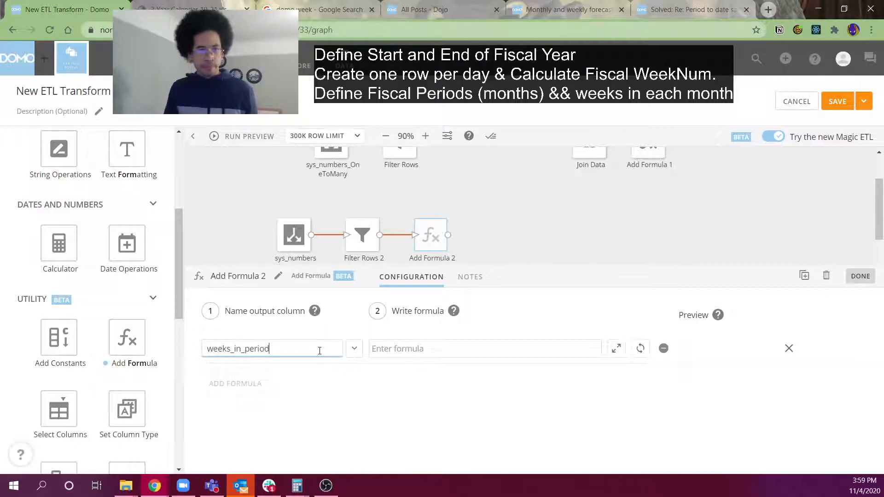
key(BackSpace)
key(BackSpace)
key(BackSpace)
key(BackSpace)
key(BackSpace)
key(BackSpace)
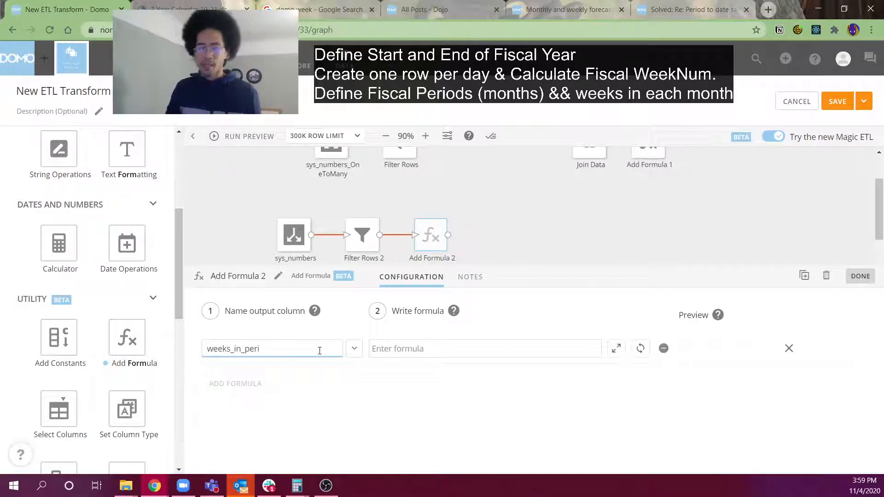
text(month)
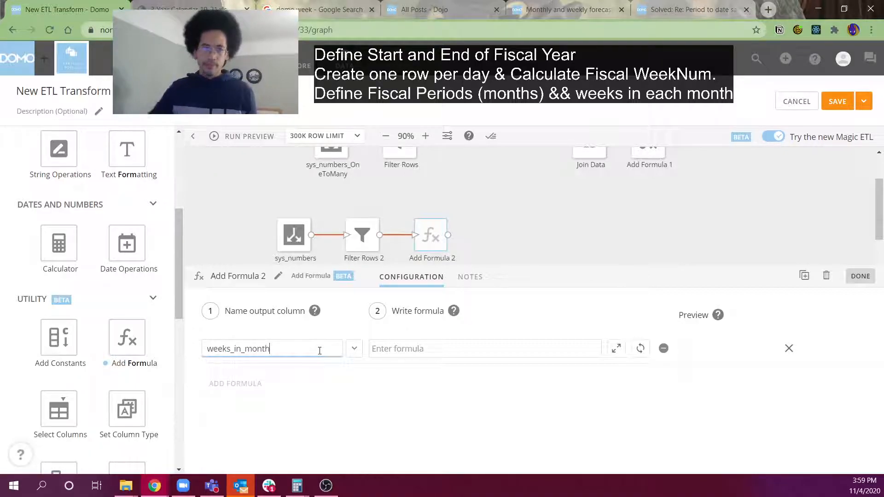
Step: Write the weeks_in_month formula as case WHEN num is (3,6,9,12) then 5 else 4 in the expanded editor, and validate it
click(616, 349)
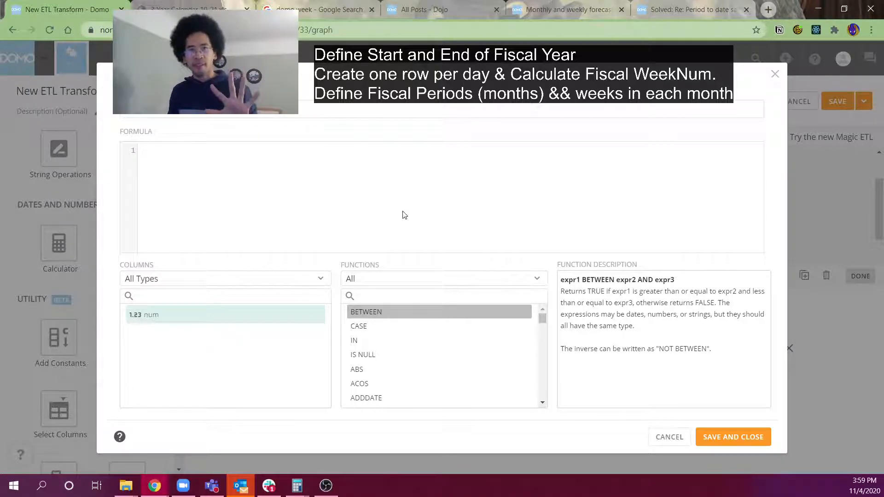
text(case WHEN)
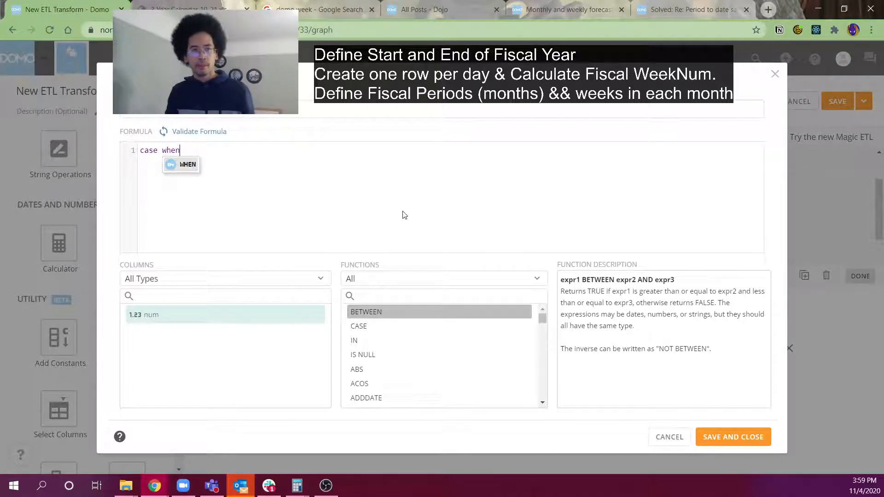
text( num)
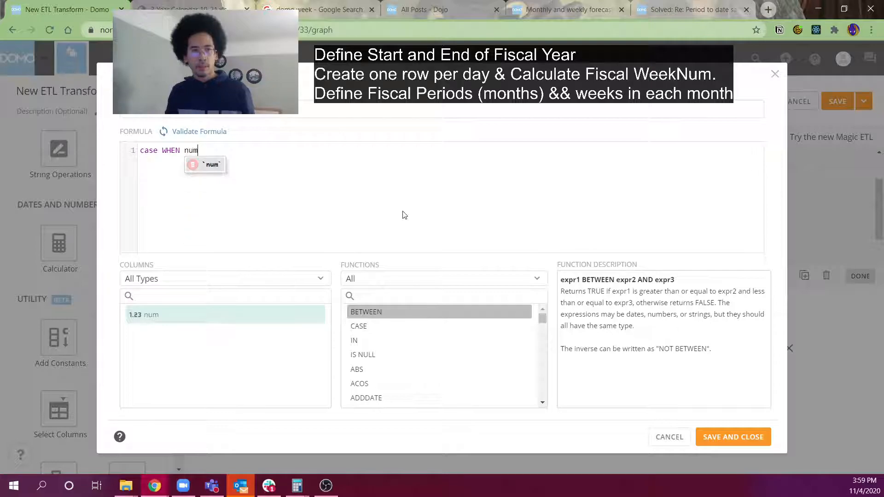
text( is (3,6,9,12) then 5 else 4)
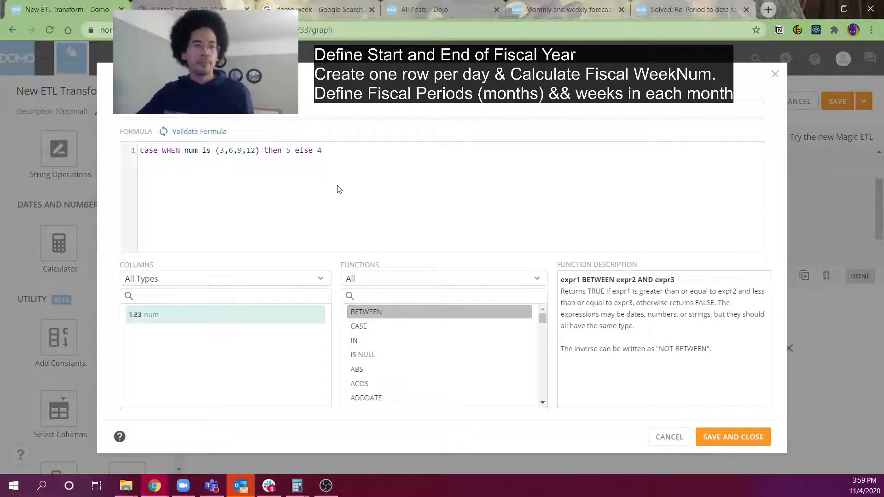
click(200, 135)
Step: Complete the case statement by appending end to the formula, and save it
click(350, 151)
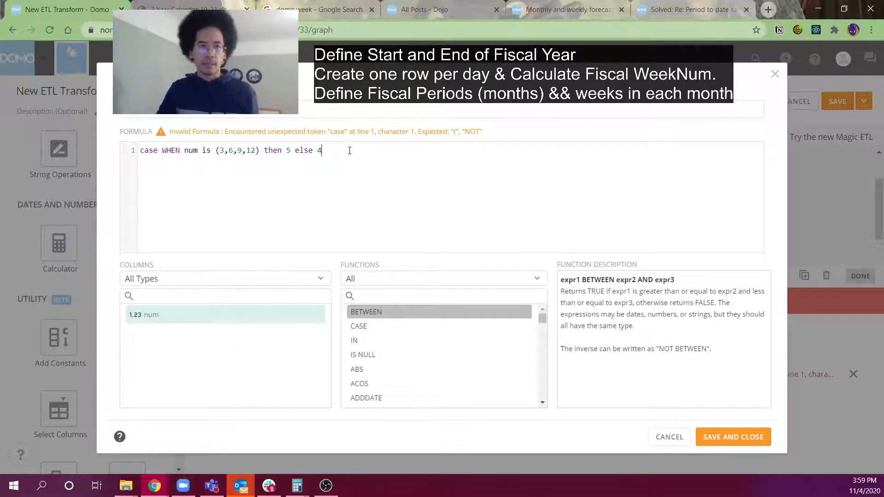
text(end)
key(BackSpace)
key(BackSpace)
key(BackSpace)
text(end)
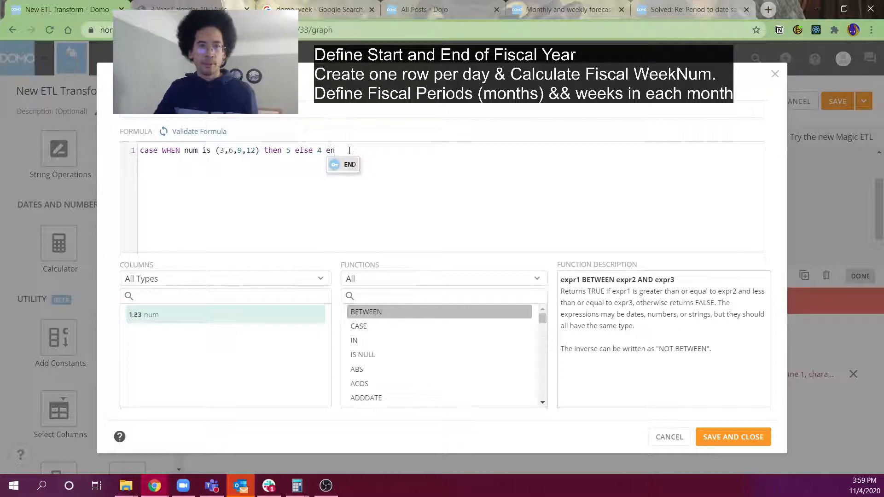
click(733, 439)
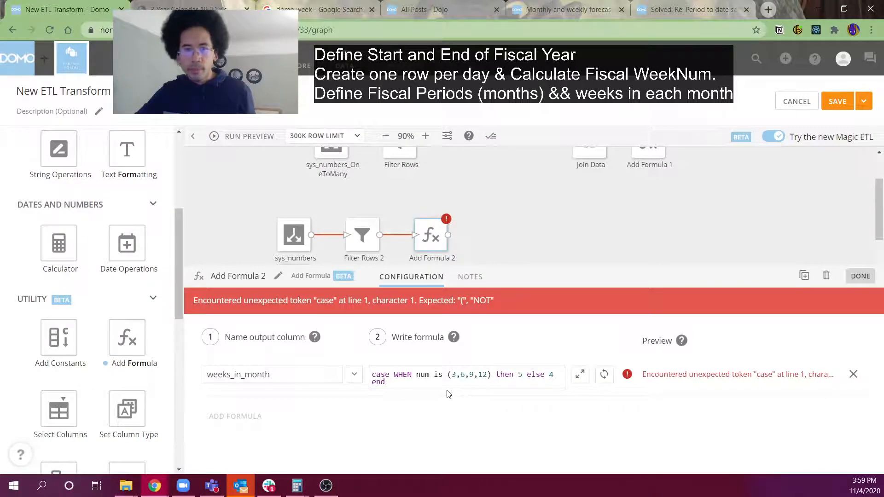
Step: Replace the operator is with in before the list (3,6,9,12) in the weeks_in_month formula and validate it
click(605, 375)
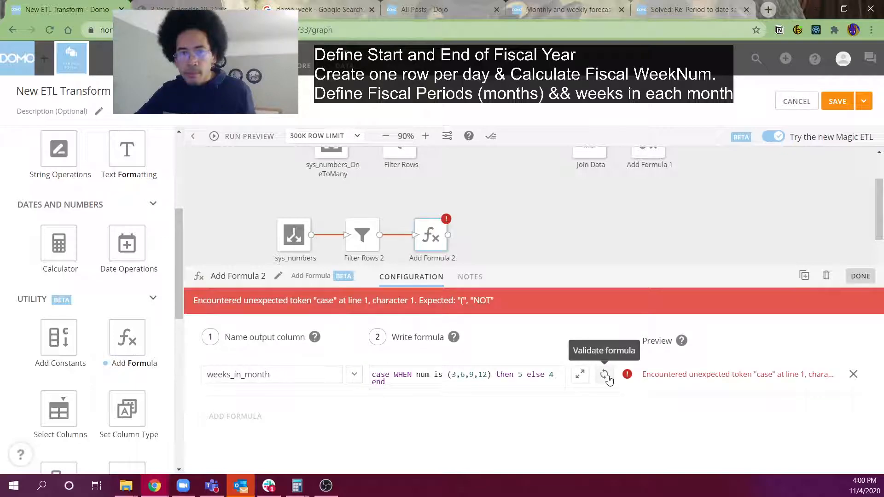
click(447, 376)
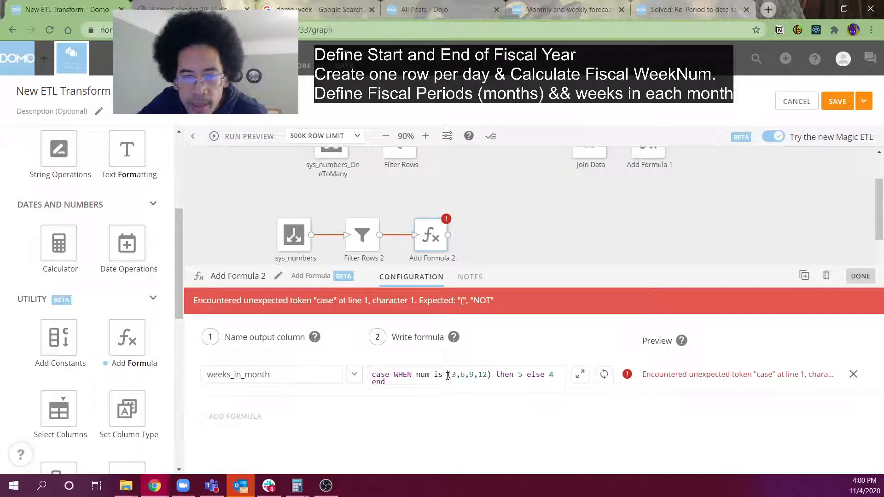
text(in)
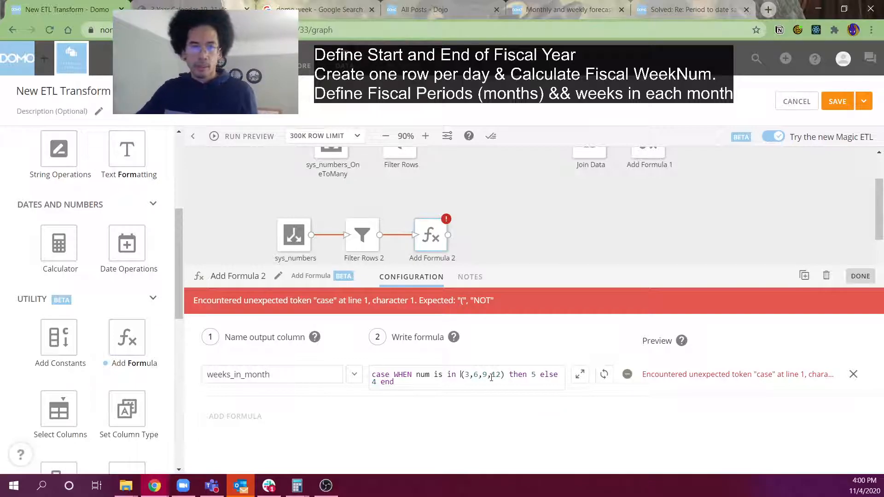
key(Right)
key(BackSpace)
key(BackSpace)
key(BackSpace)
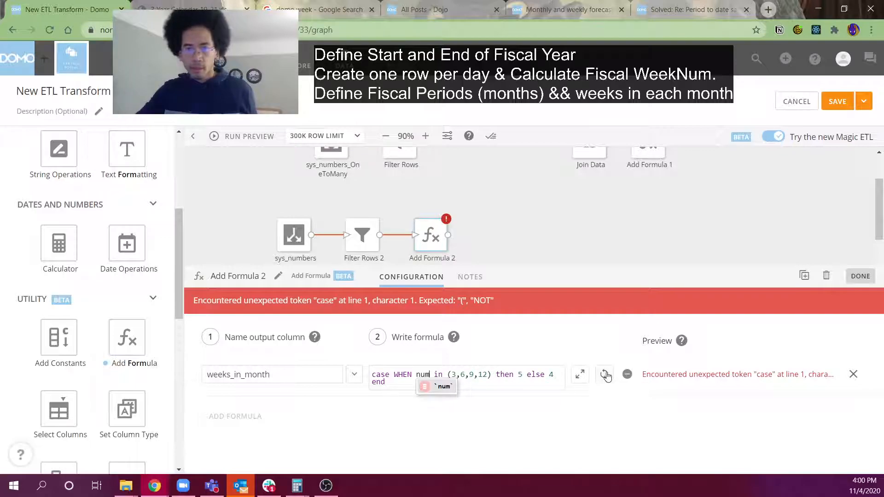
click(604, 374)
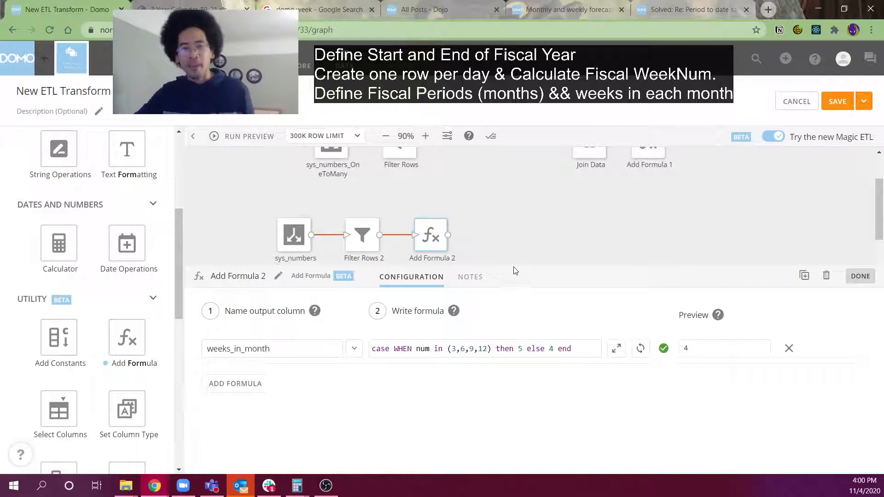
Step: Run the dataflow preview and examine the weeks_in_month values for the first three periods in the Add Formula 2 output
click(493, 266)
click(260, 141)
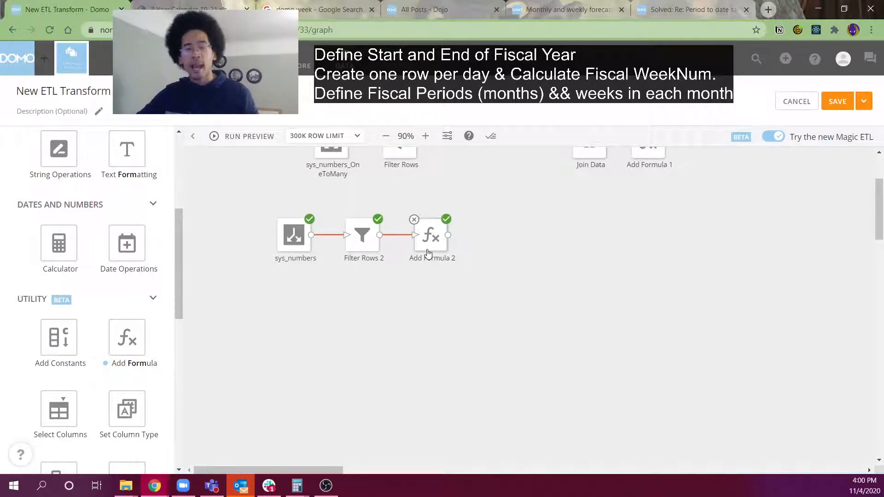
click(428, 253)
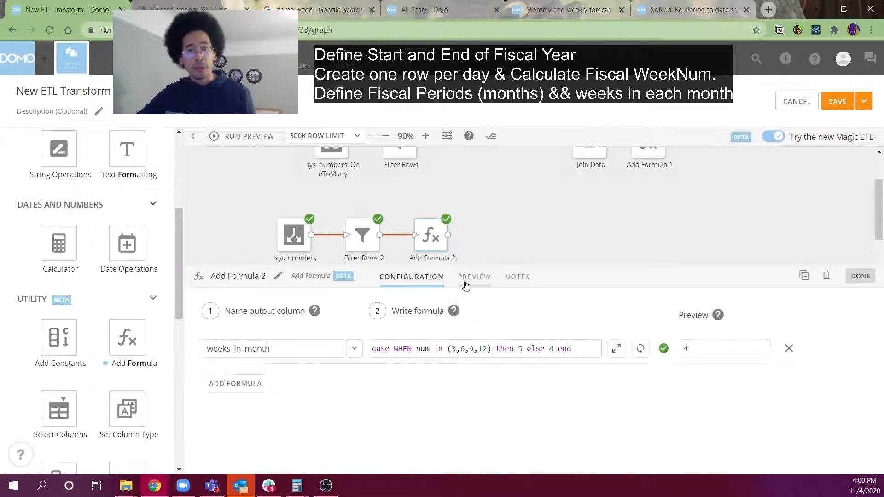
click(466, 284)
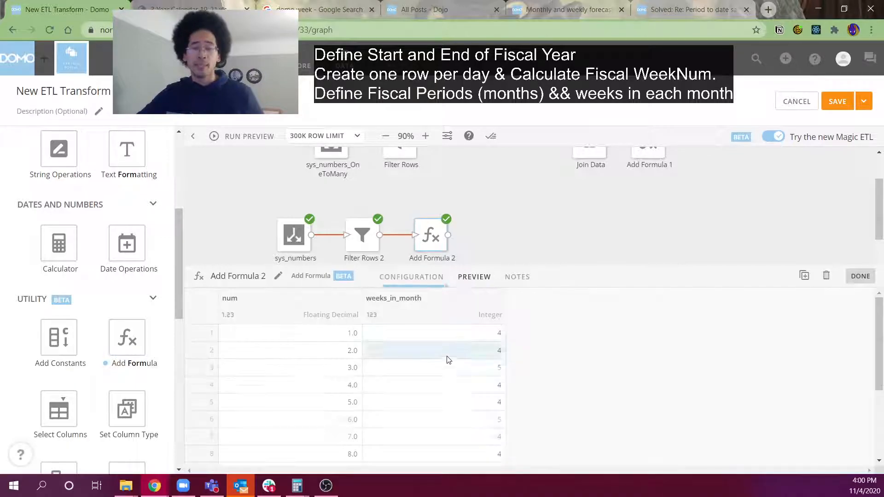
drag(300, 344, 386, 378)
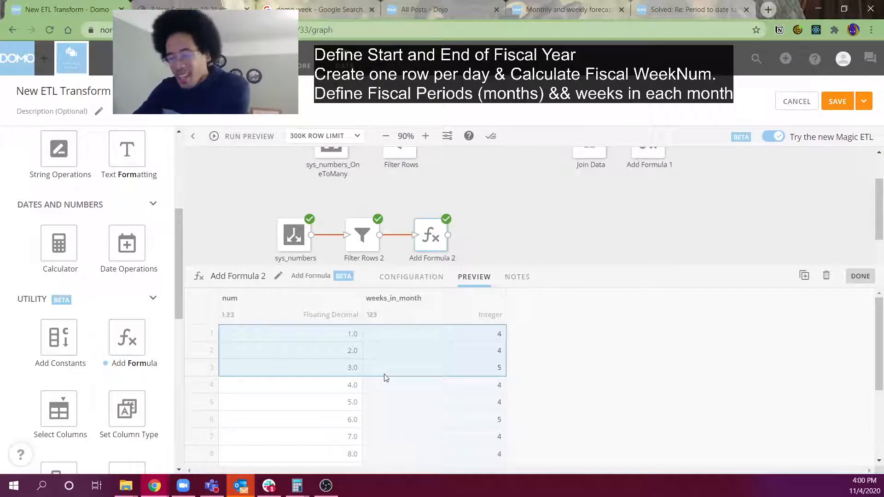
drag(531, 271, 531, 301)
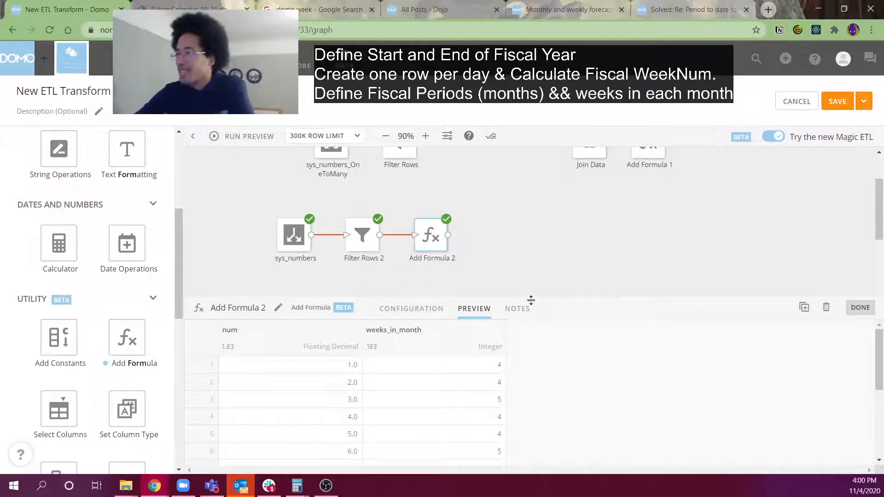
drag(317, 364, 456, 404)
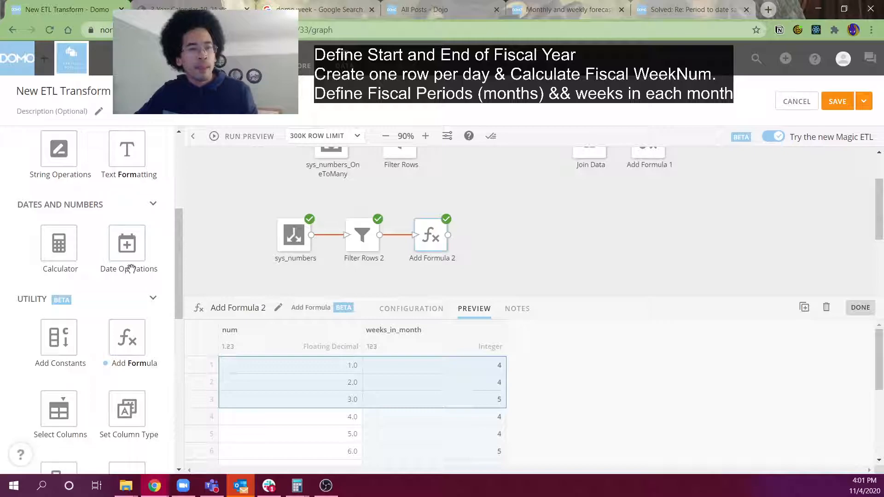
Step: Search the actions for rank, place a Rank & Window tile after Add Formula 2, and connect the two tiles
scroll(106, 276, down, 2)
scroll(89, 168, up, 6)
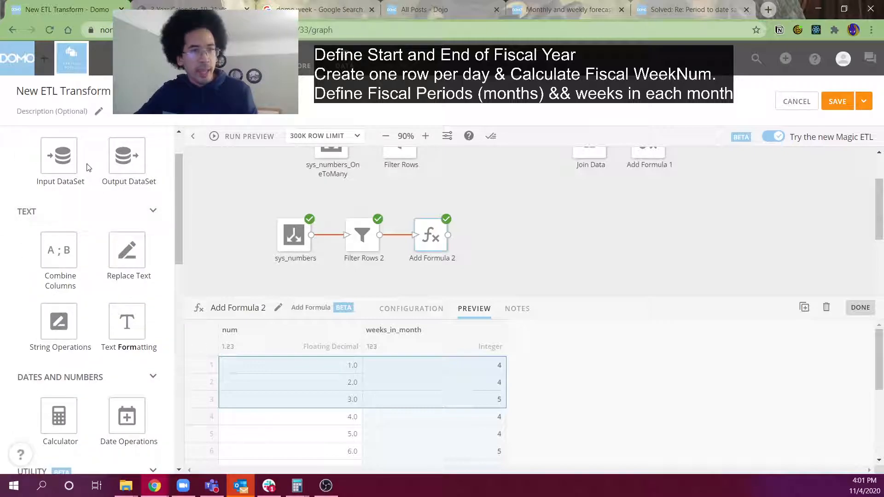
click(87, 151)
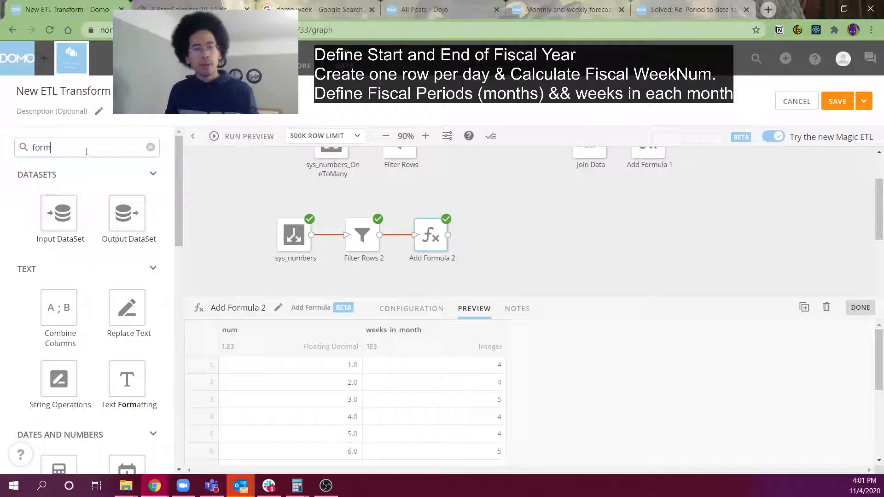
key(BackSpace)
key(BackSpace)
key(BackSpace)
key(BackSpace)
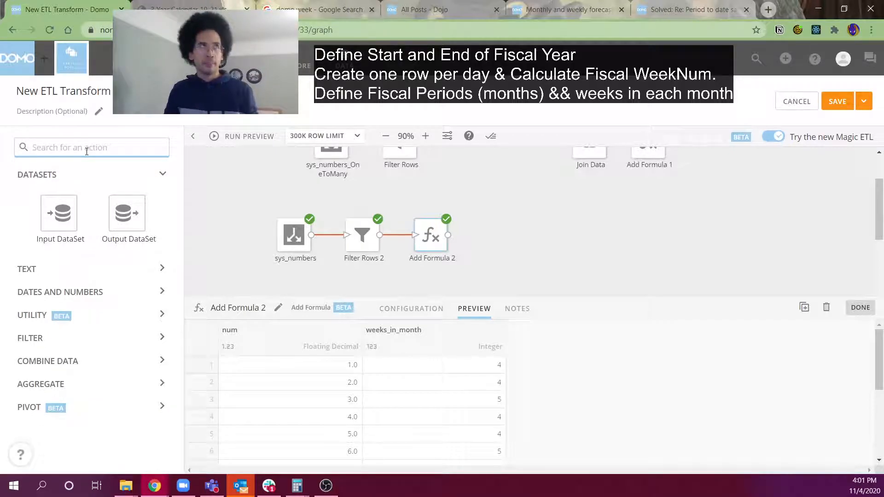
text(rank)
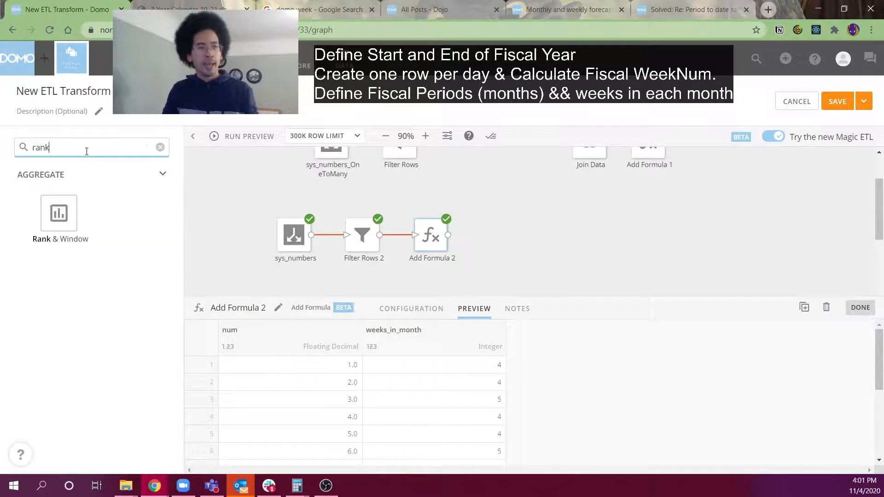
drag(64, 223, 501, 248)
drag(449, 235, 501, 243)
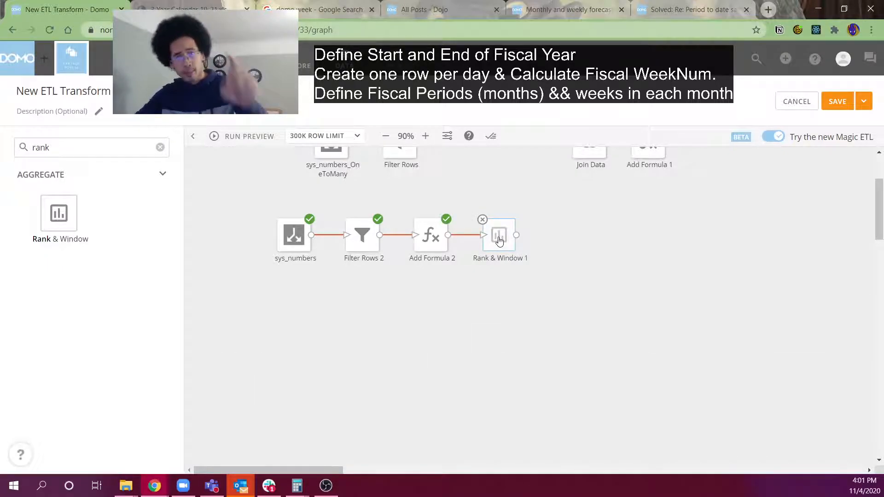
Step: Add a function to the Rank & Window tile and name its new result column month_endWeek
click(500, 241)
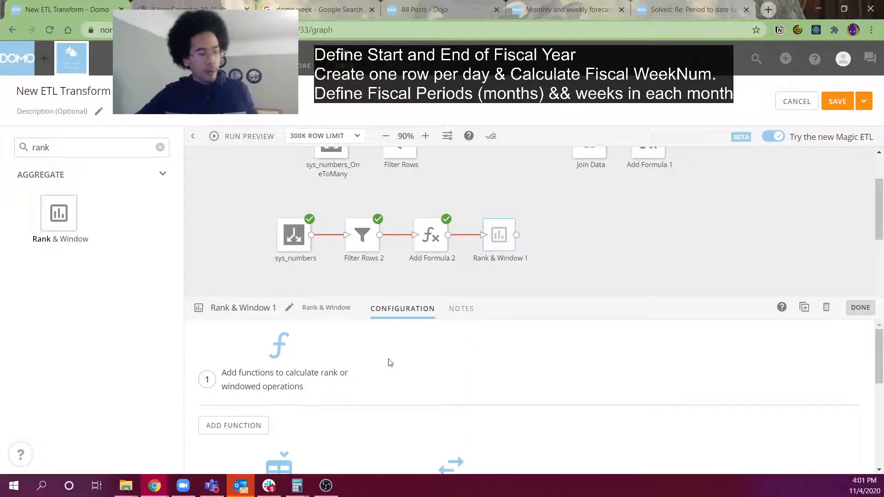
scroll(524, 404, down, 1)
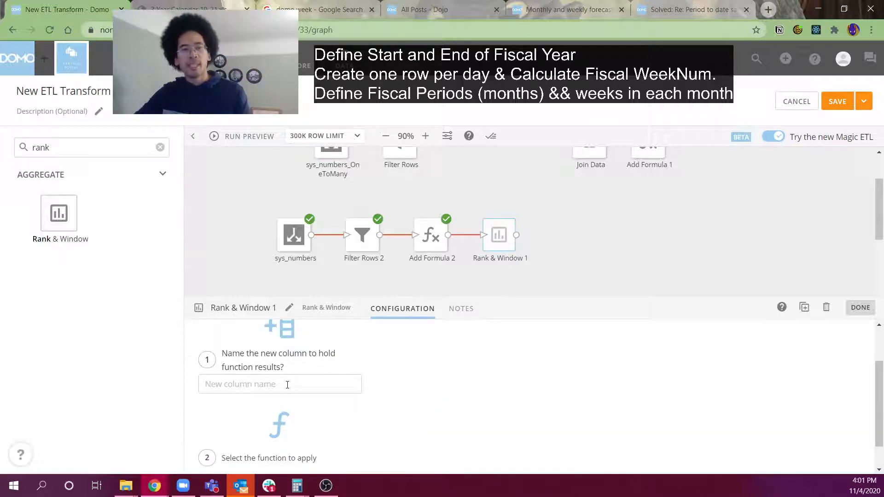
click(287, 385)
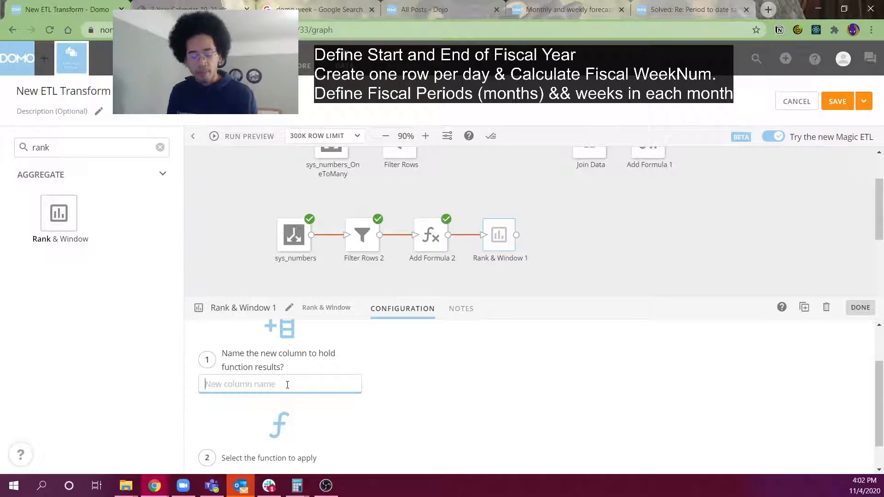
text(month_end)
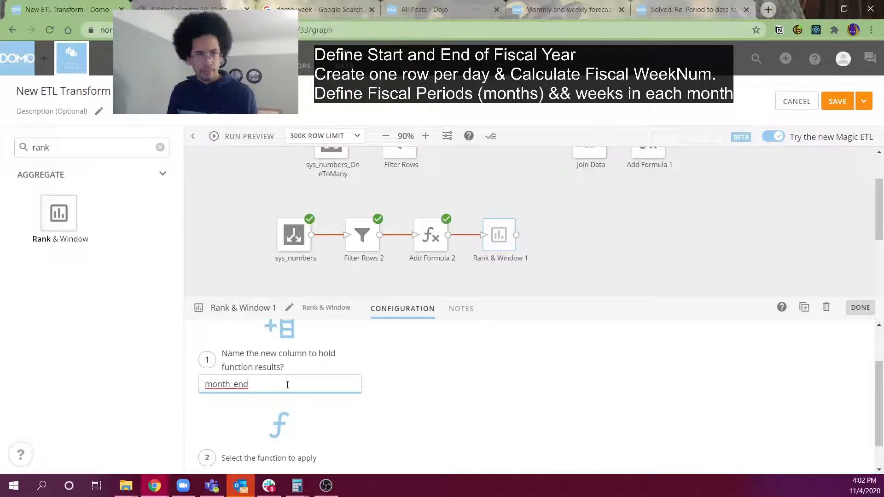
text(Week)
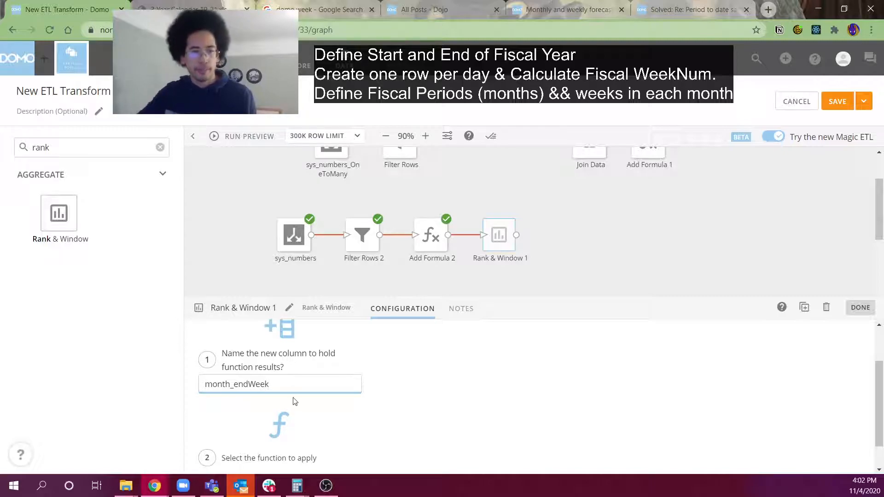
Step: Set the month_endWeek function to Sum and run it on the weeks_in_month column
scroll(295, 401, down, 1)
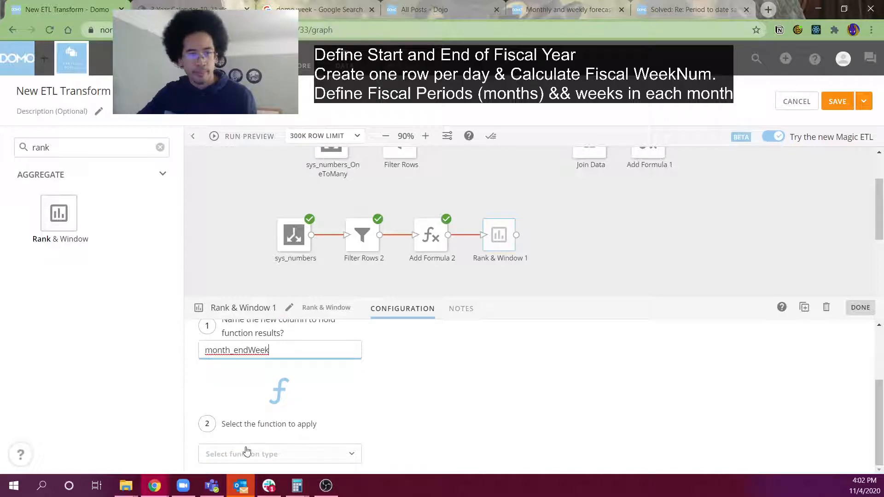
click(296, 454)
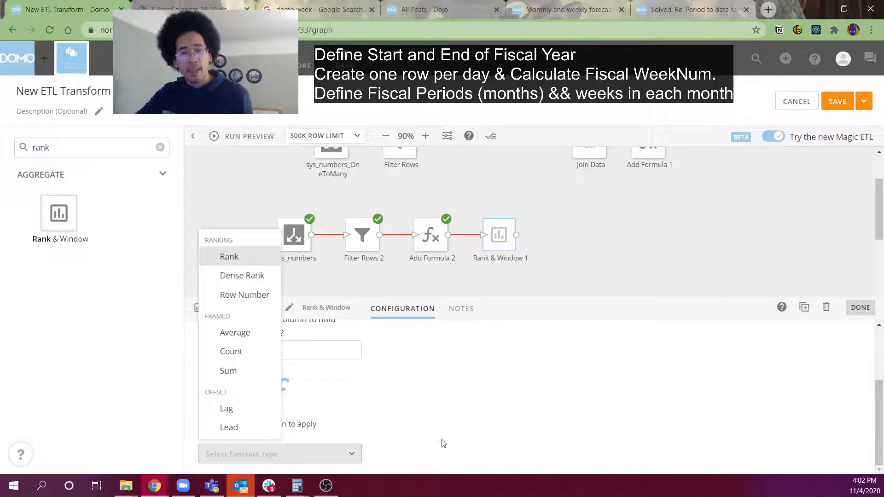
click(255, 379)
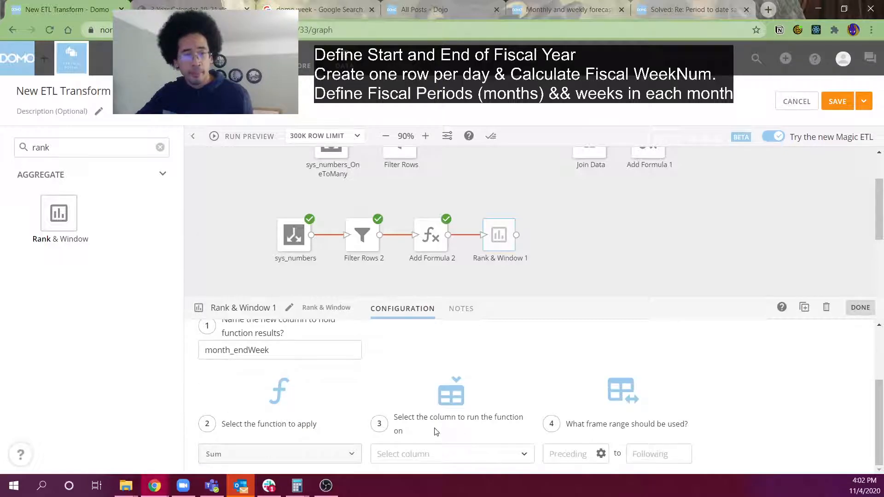
click(523, 454)
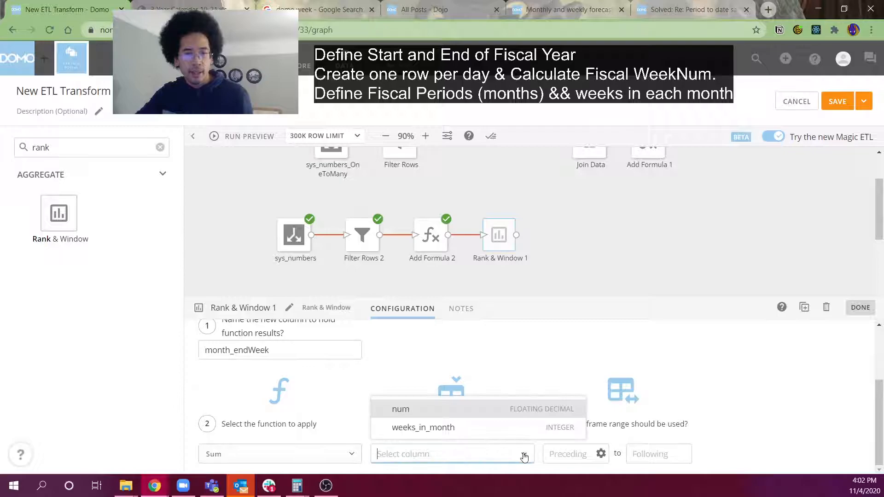
click(471, 430)
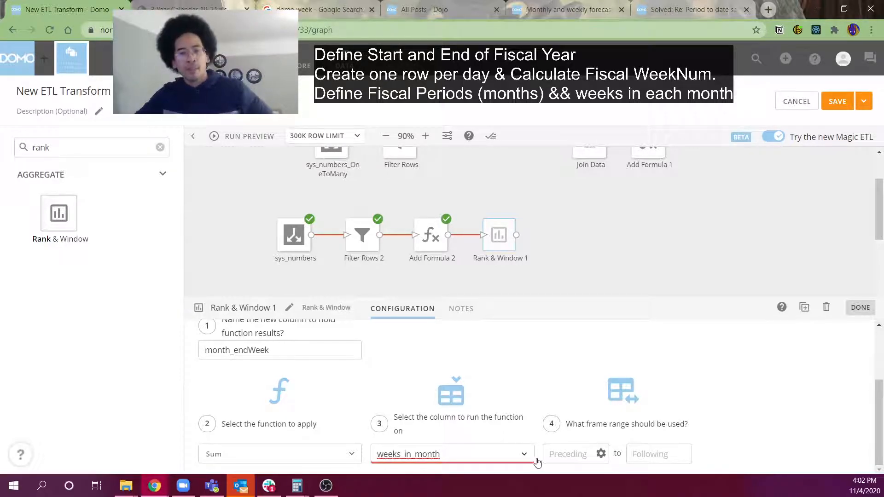
Step: Set the sum's frame range from Unbounded preceding to 0 following, start a preview run and apply the function
click(571, 455)
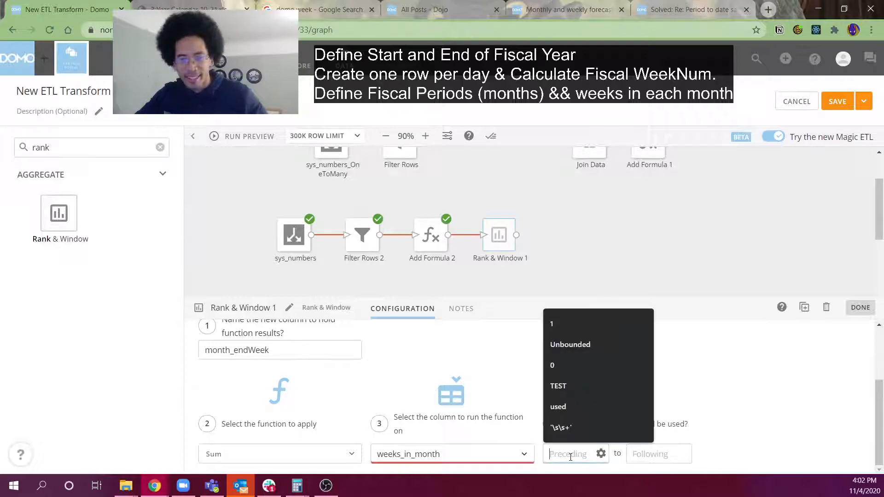
click(601, 456)
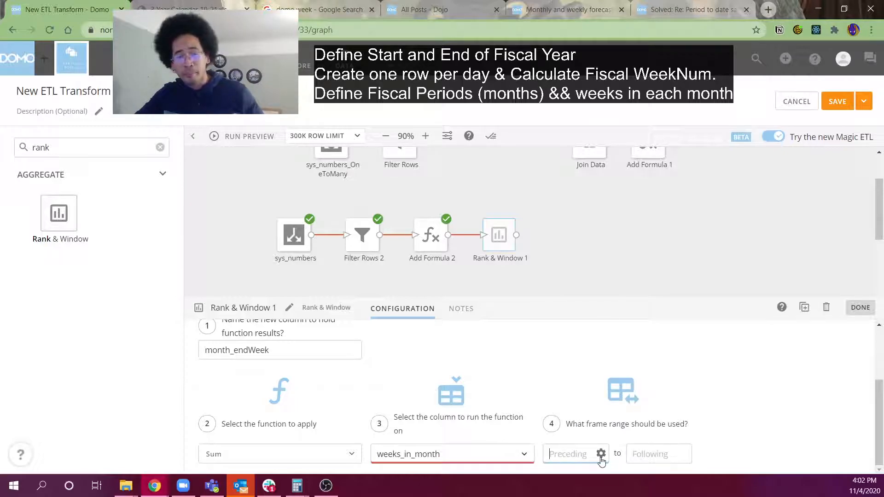
click(601, 454)
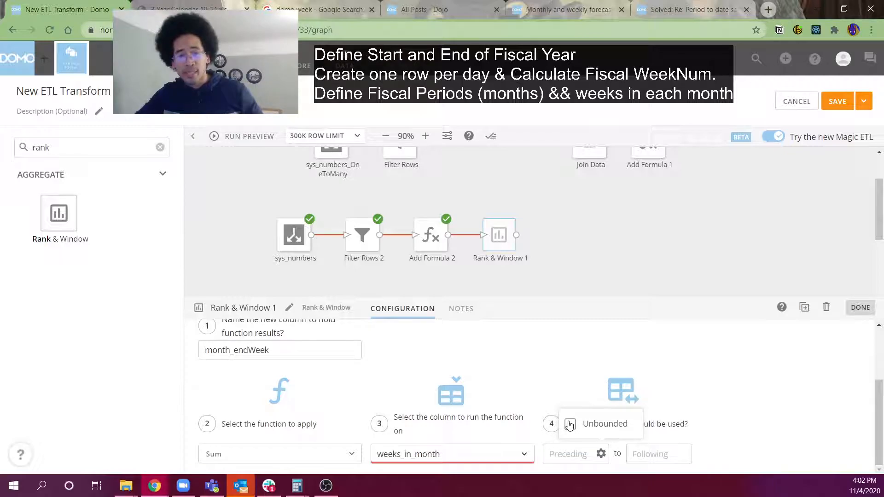
click(571, 425)
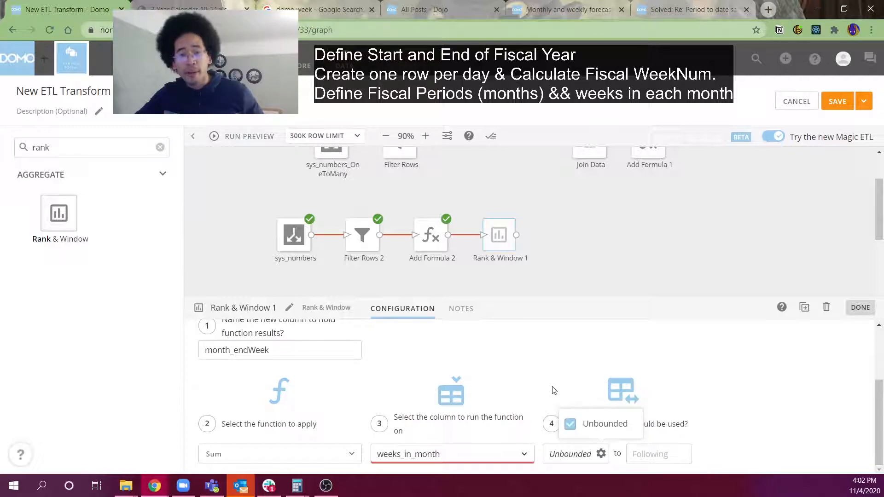
click(634, 455)
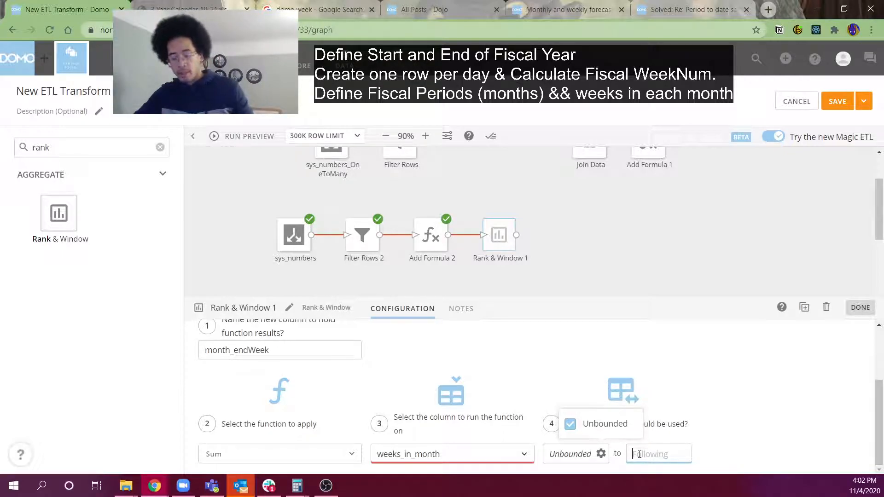
text(0)
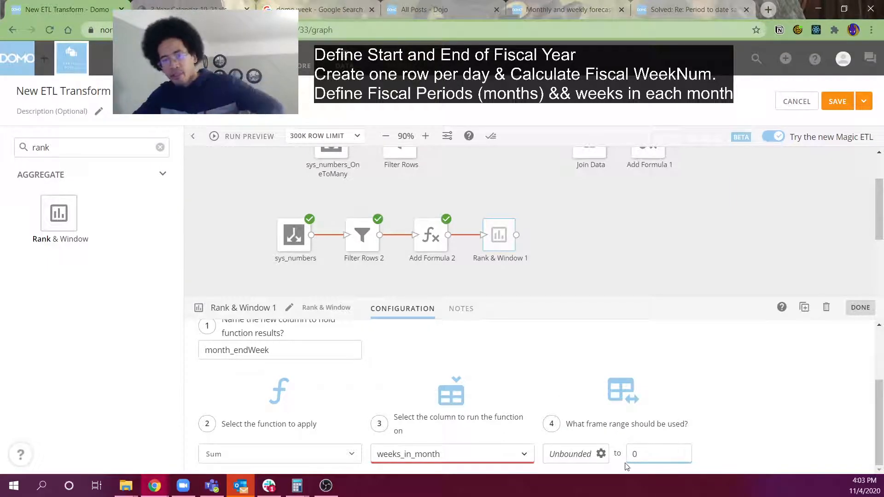
click(248, 138)
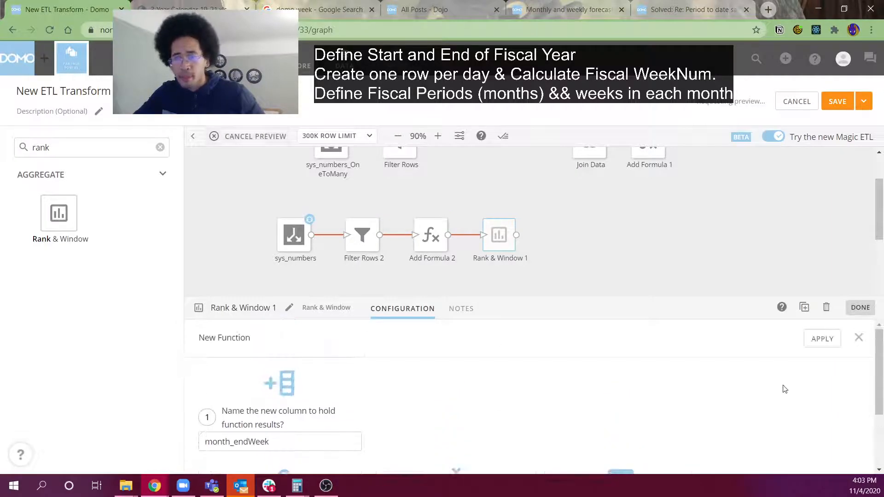
click(822, 339)
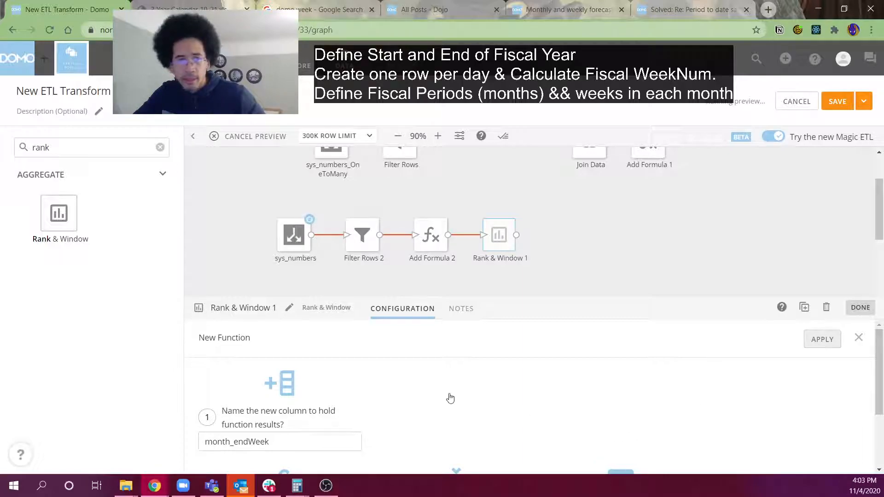
Step: Order the Rank & Window functions by num in ascending order, without a partition column
scroll(418, 417, down, 2)
click(261, 444)
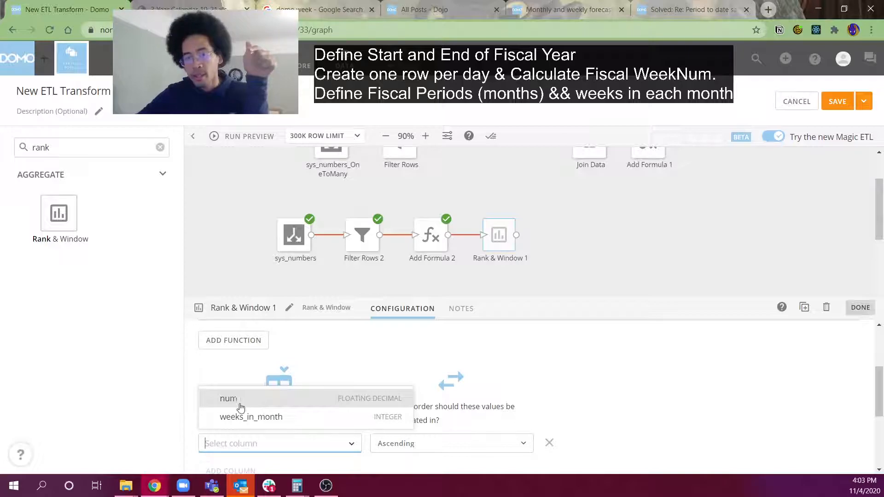
key(Return)
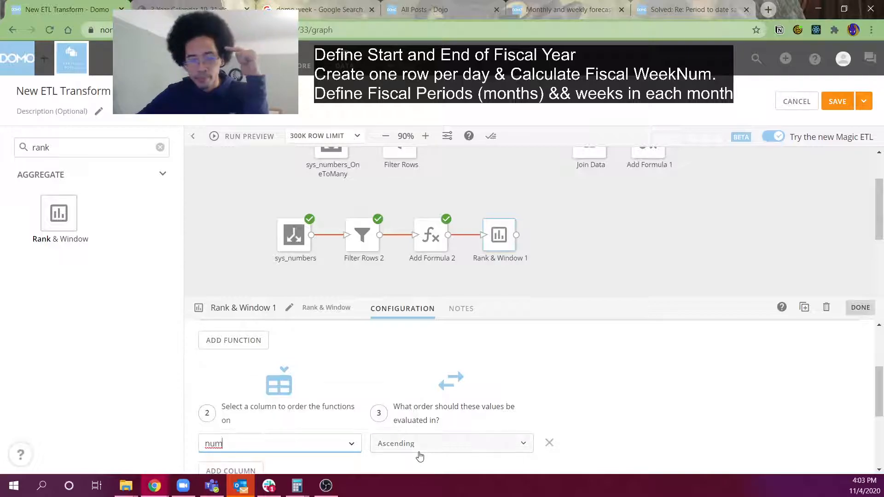
scroll(433, 454, down, 4)
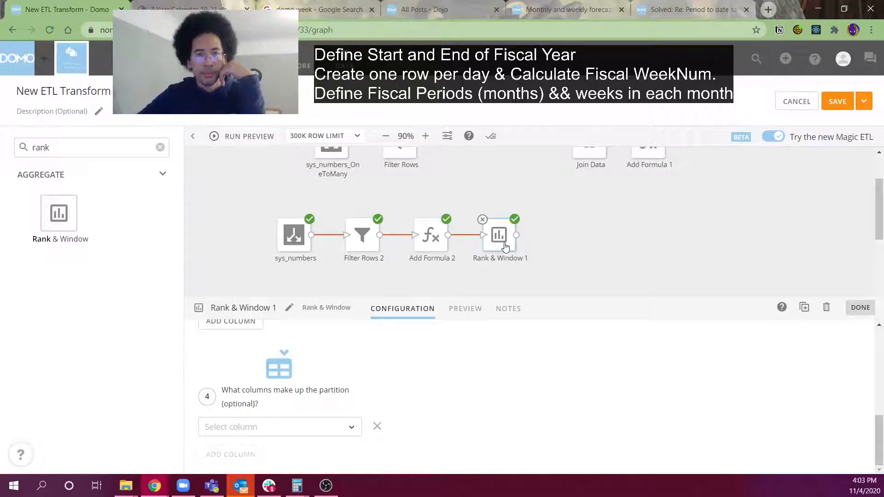
Step: Preview the Rank & Window 1 output and examine the cumulative month_endWeek values through period 12
click(466, 310)
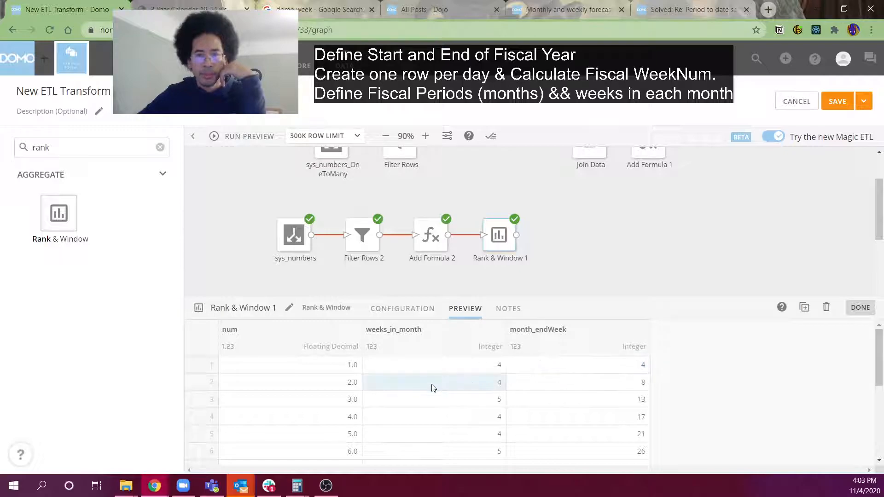
drag(565, 364, 562, 412)
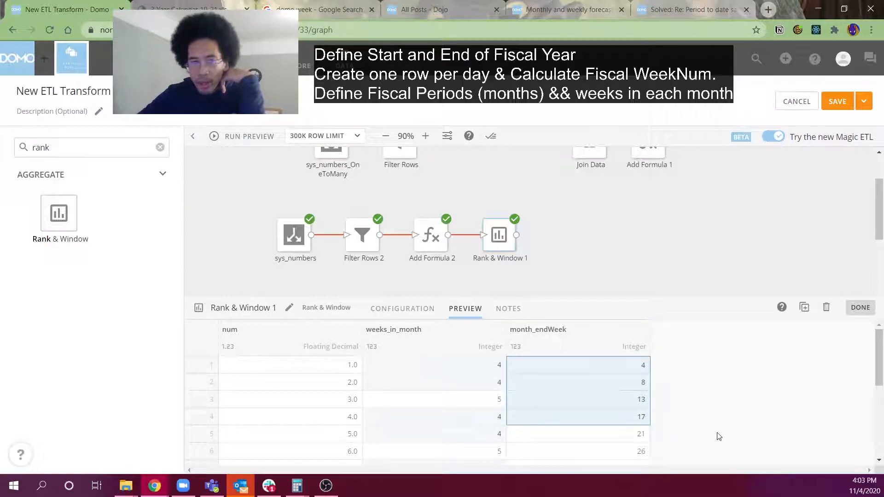
scroll(805, 396, down, 3)
click(621, 423)
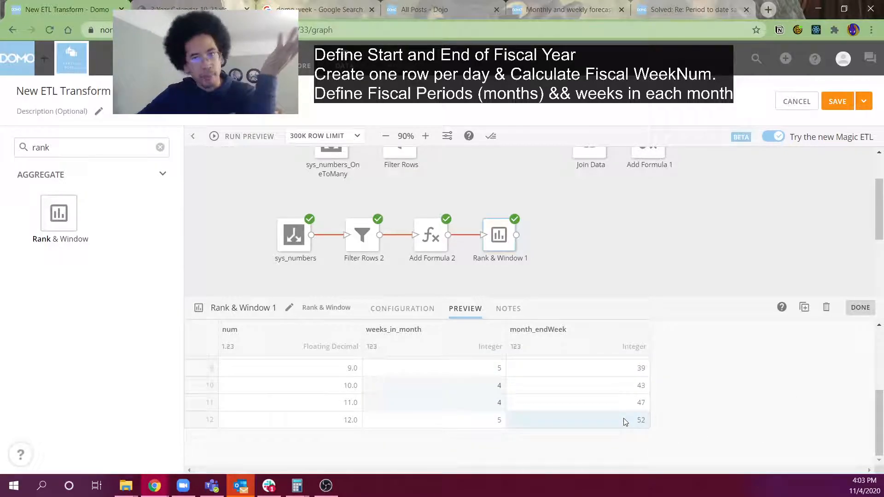
scroll(625, 420, up, 3)
click(593, 252)
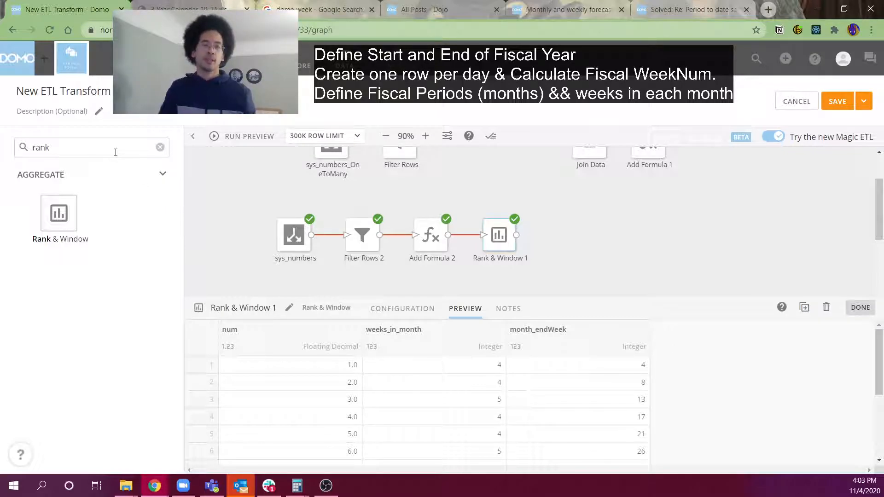
Step: Search the actions for form, place an Add Formula tile after Rank & Window 1, and connect the two tiles
double_click(20, 148)
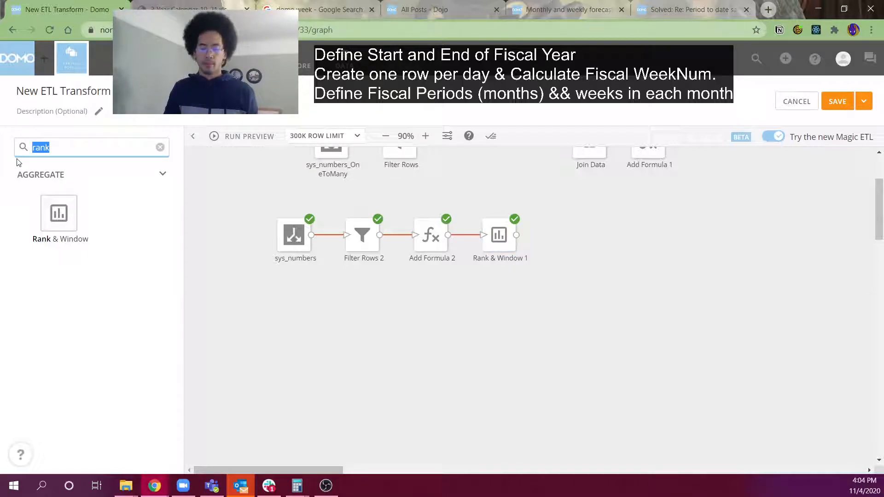
text(form)
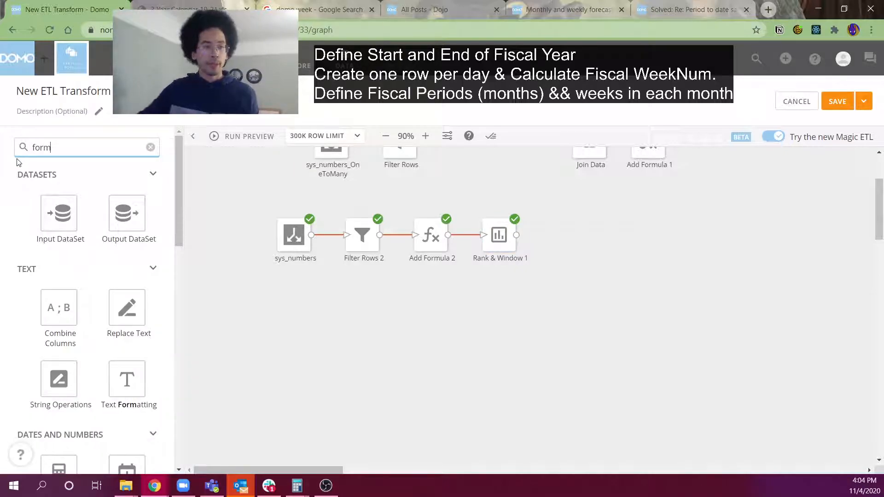
scroll(96, 318, down, 5)
drag(121, 346, 573, 236)
drag(516, 235, 559, 235)
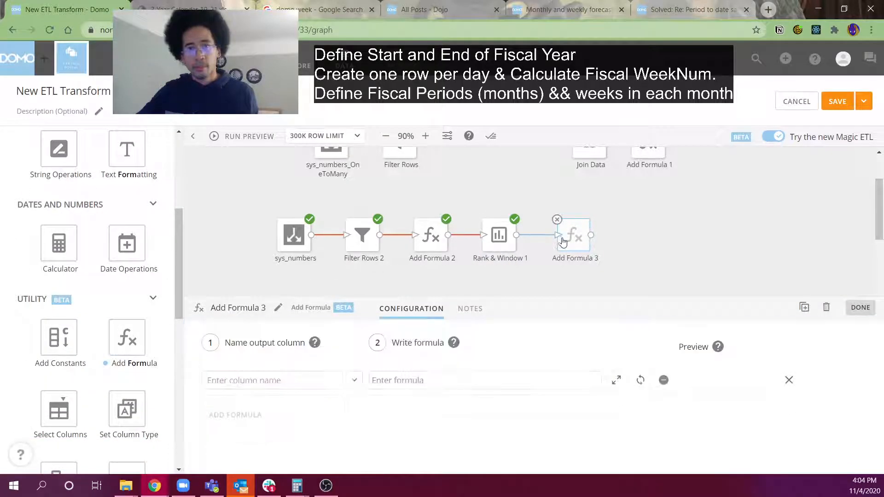
Step: Write the formula `month_endWeek`- `weeks_in_month` +1 in the Add Formula 3 tile
click(402, 382)
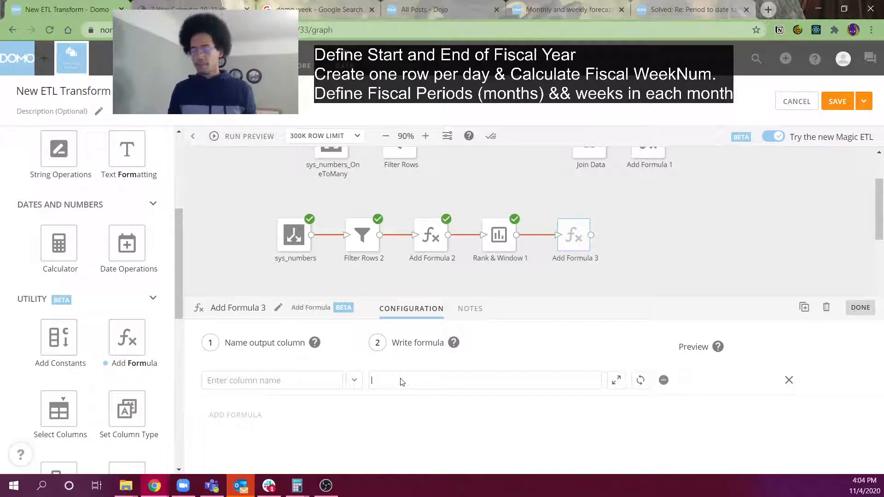
text(m)
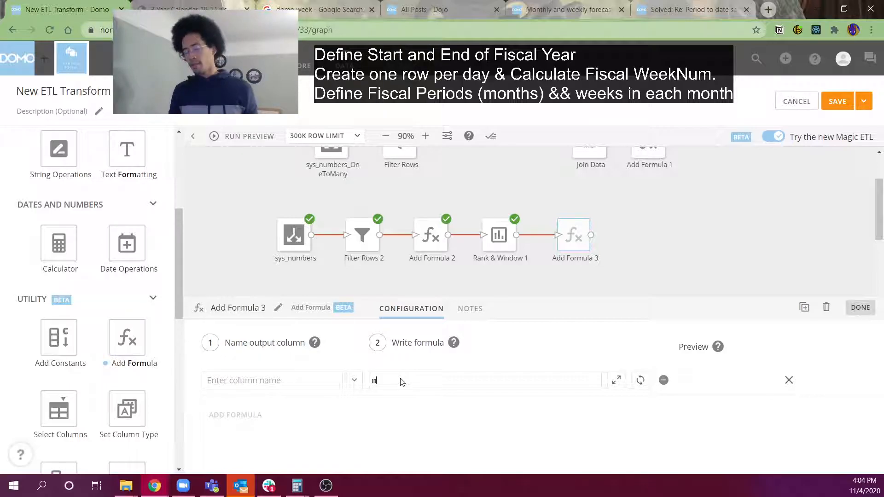
text(onth)
key(Down)
key(Down)
key(Return)
text(- num)
key(Return)
key(BackSpace)
key(BackSpace)
key(BackSpace)
key(BackSpace)
key(Down)
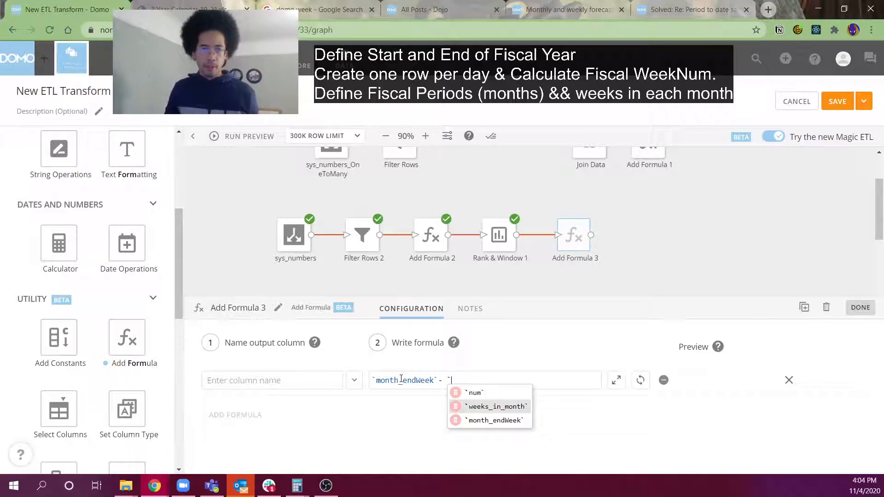
key(Return)
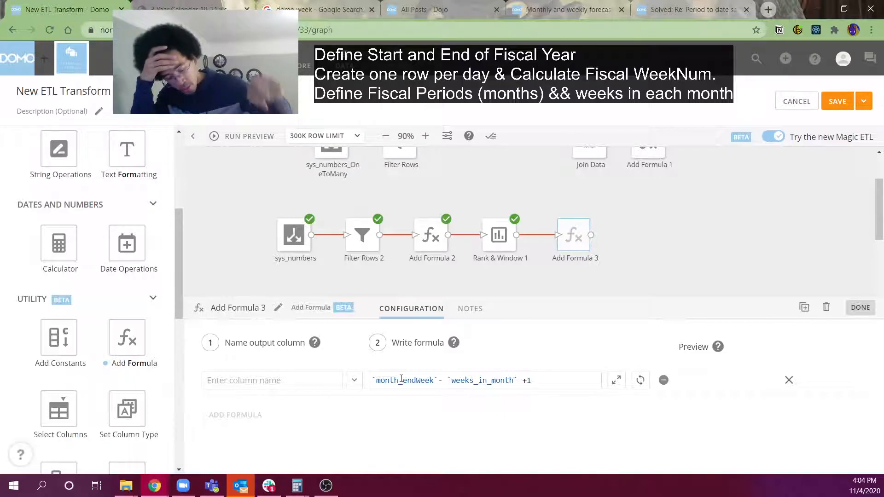
Step: Name the output column of the Add Formula 3 formula month_startWeek
click(257, 383)
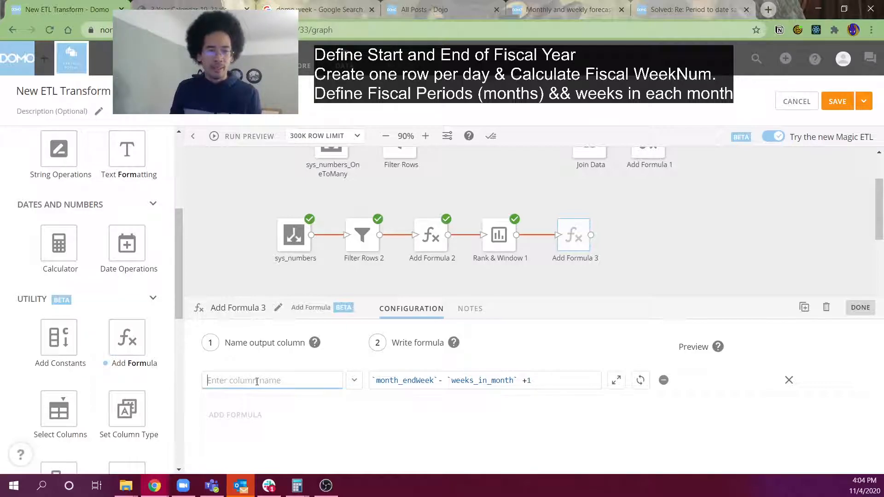
text(month_)
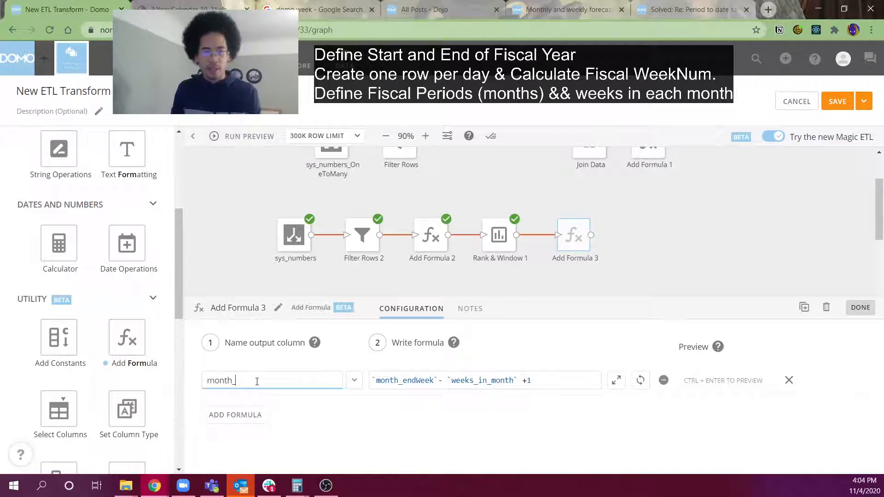
text(startWeek)
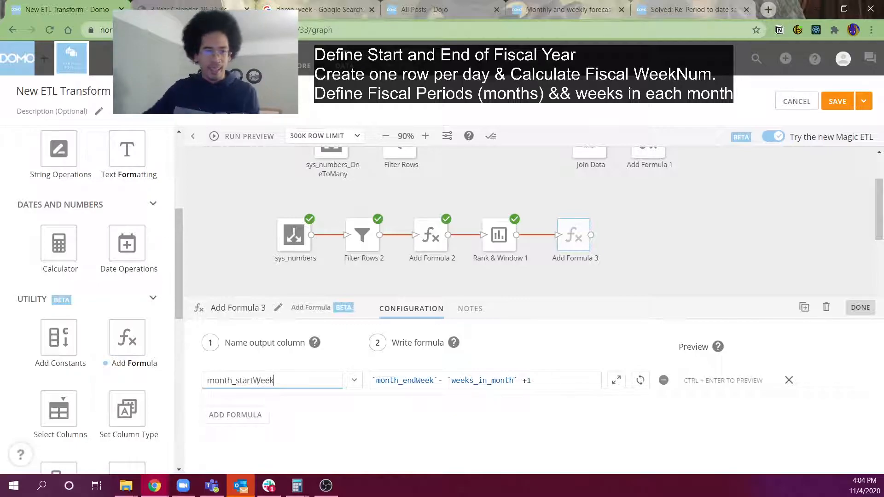
Step: Run the dataflow preview and compare the first period's month_endWeek and month_startWeek values in the Add Formula 3 output
click(247, 137)
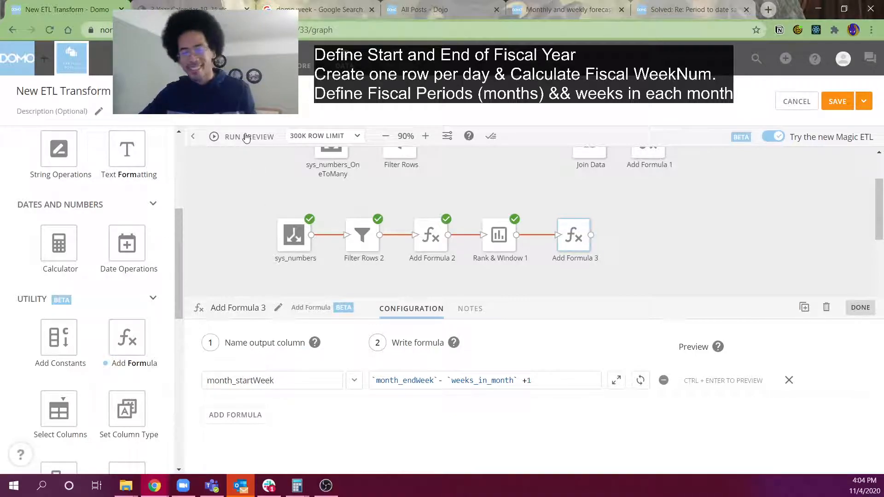
click(247, 138)
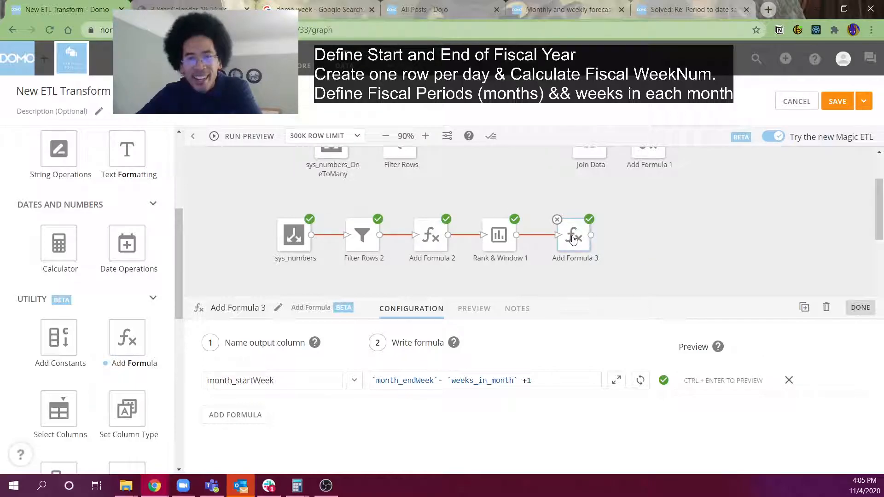
click(483, 313)
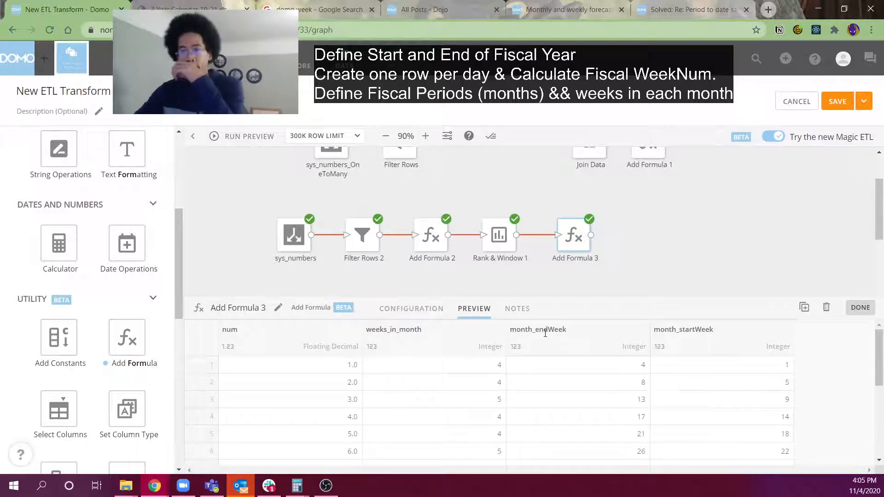
click(633, 367)
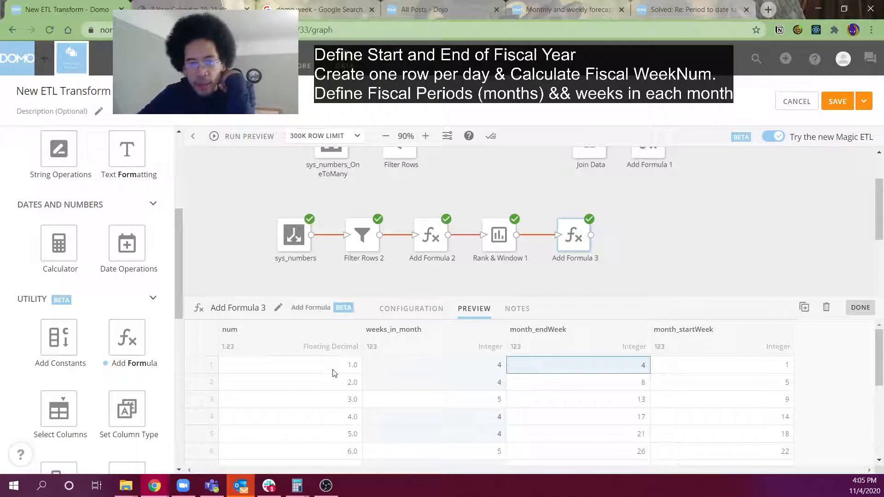
click(749, 373)
click(748, 372)
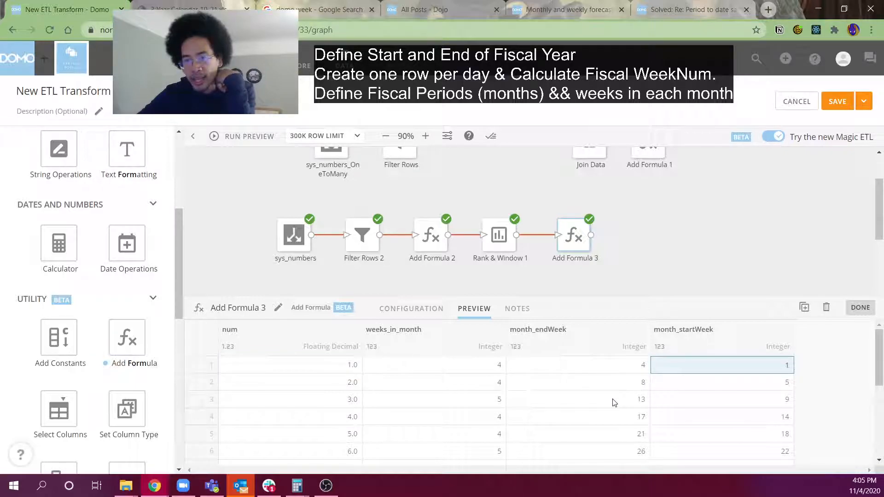
Step: Review all twelve periods in the Add Formula 3 preview and check the weeks_in_month formula in Add Formula 2
scroll(654, 428, down, 3)
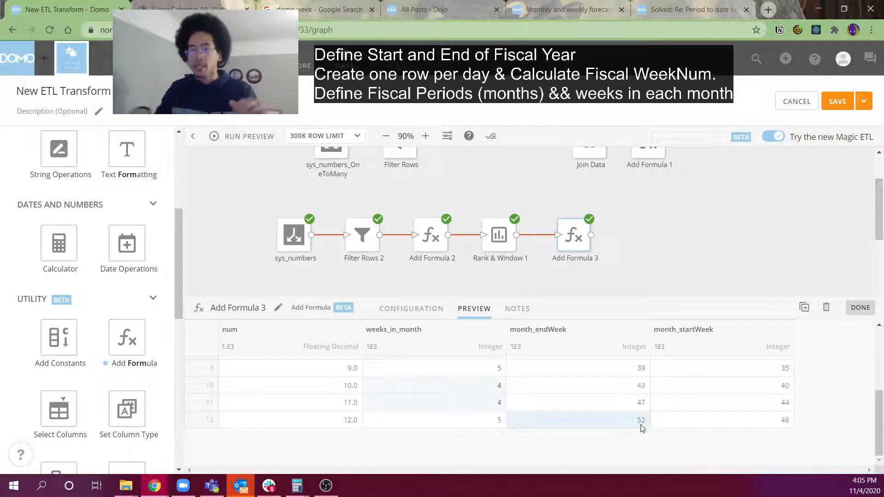
click(428, 242)
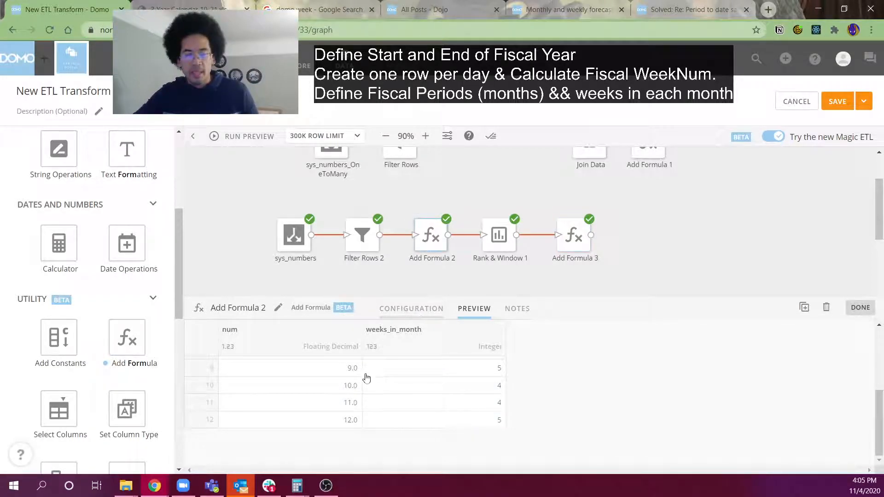
click(401, 308)
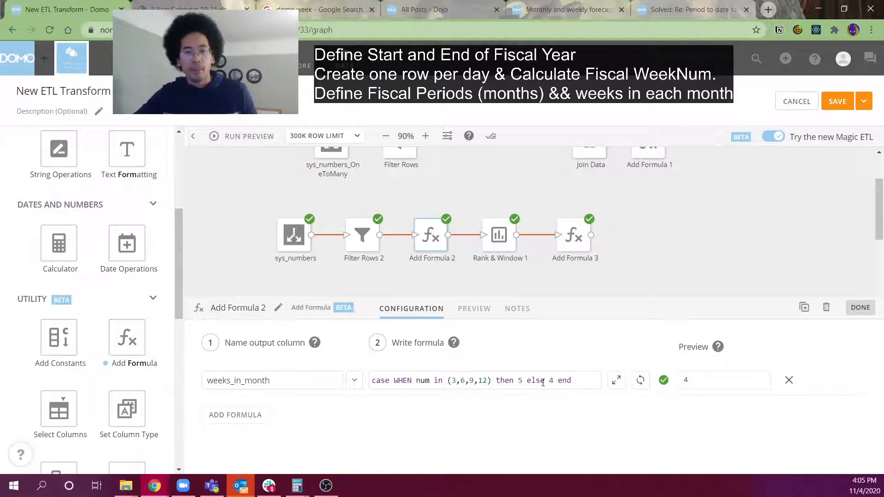
click(573, 237)
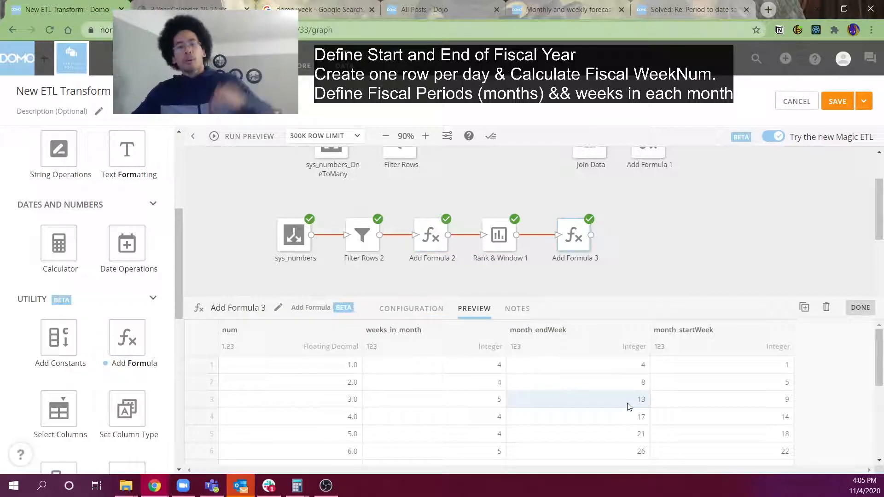
scroll(311, 431, down, 1)
scroll(311, 431, down, 3)
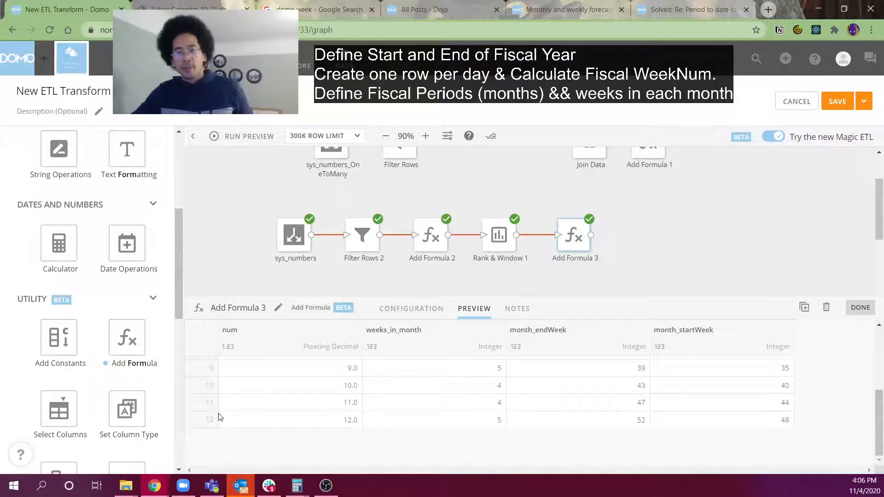
Step: Inspect the Add Formula 1 preview, and check the fiscal year start date, end date and days_in_FY in the Filter Rows 1 preview
scroll(645, 225, up, 2)
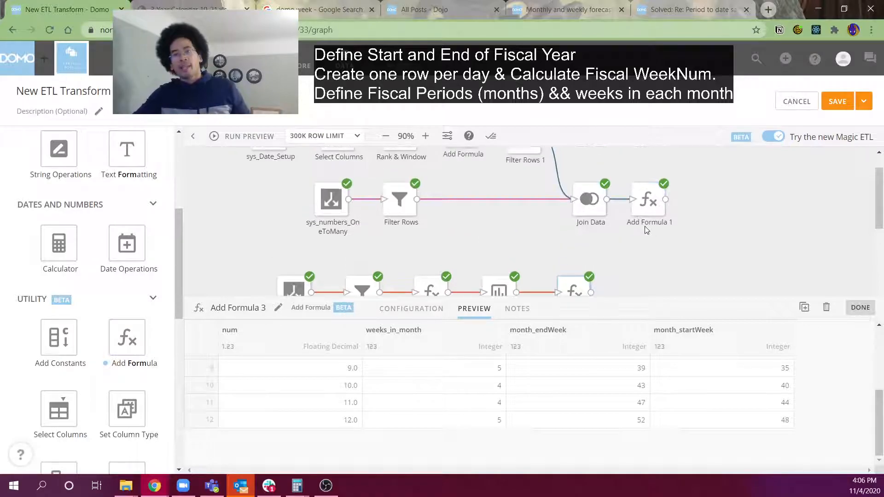
click(661, 202)
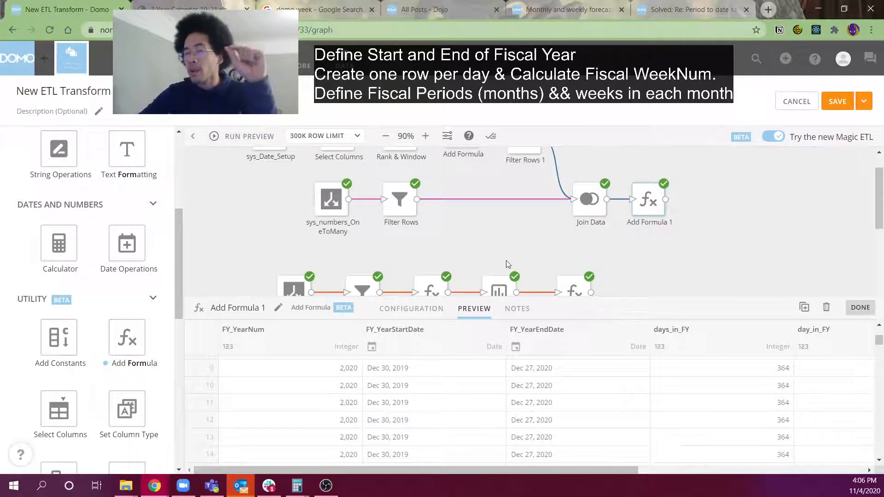
scroll(517, 254, up, 2)
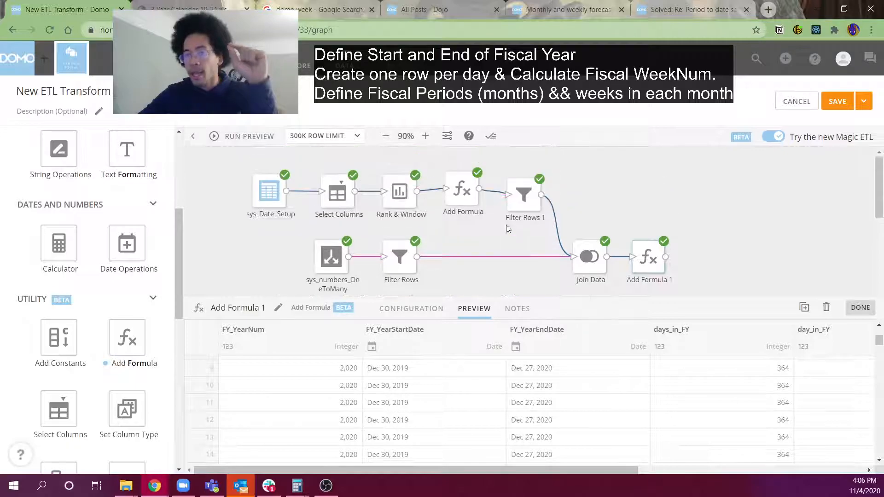
click(523, 196)
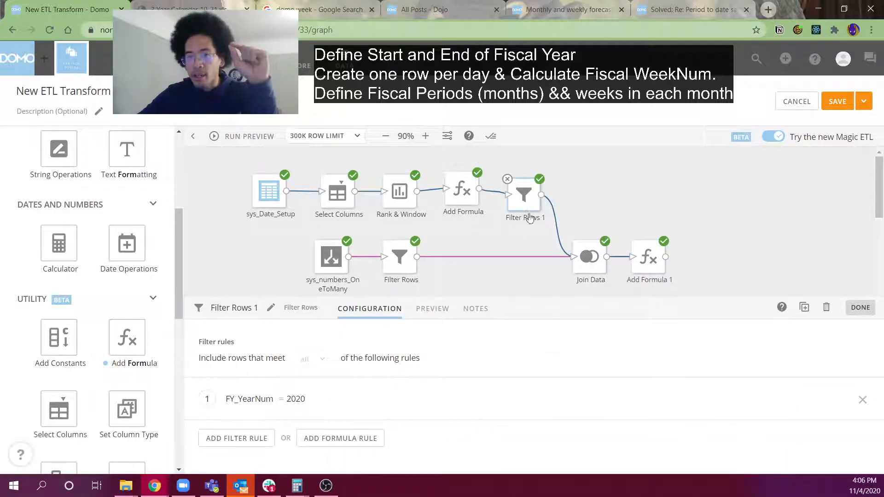
click(443, 315)
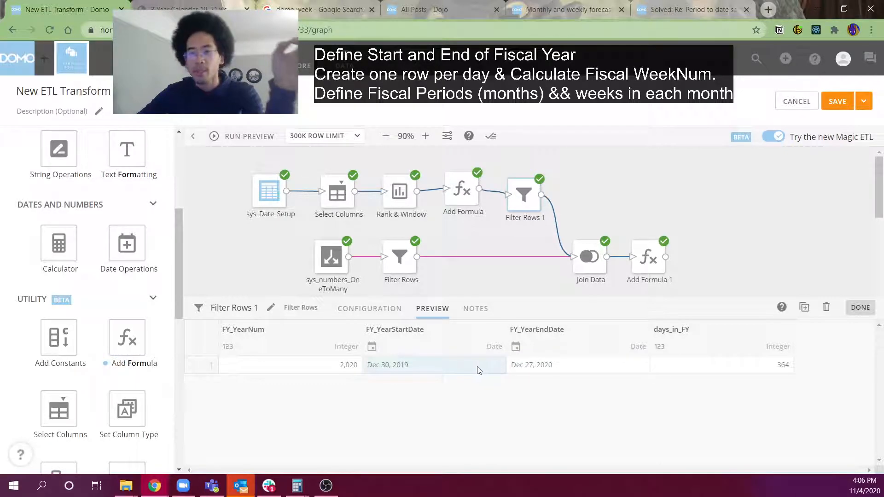
click(780, 372)
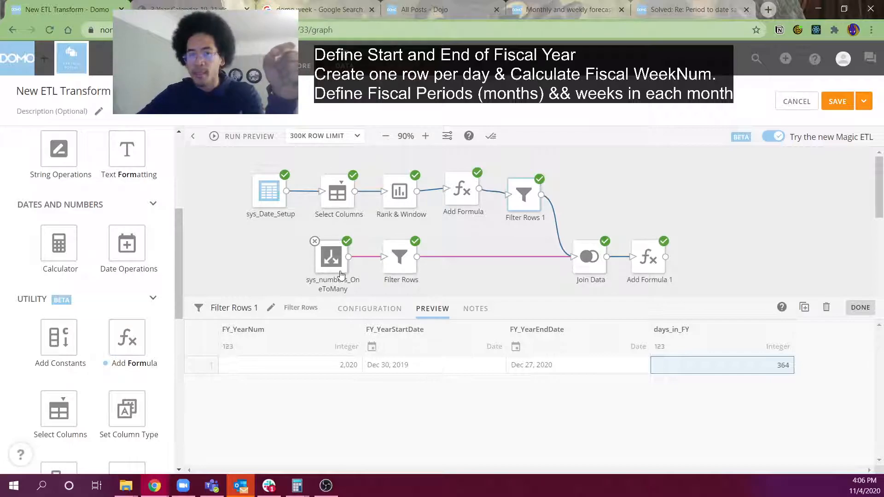
Step: Check the first period's month_startWeek and month_endWeek in the Add Formula 3 preview
scroll(341, 275, down, 5)
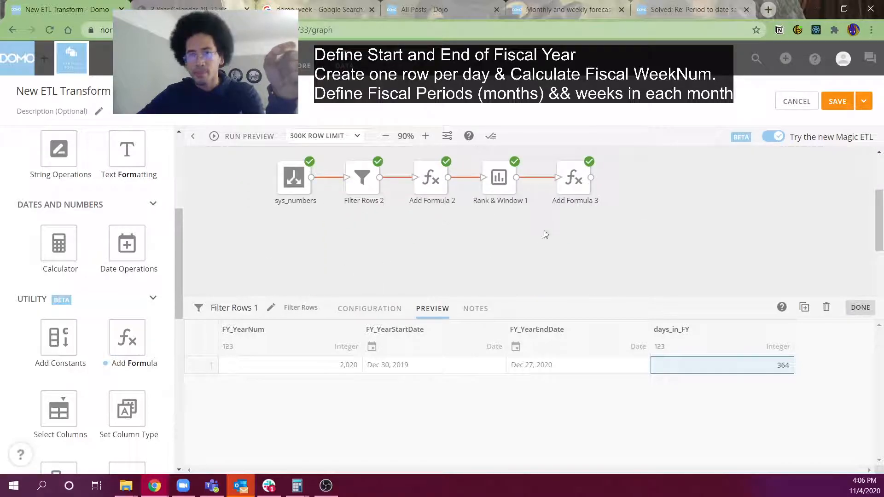
click(574, 183)
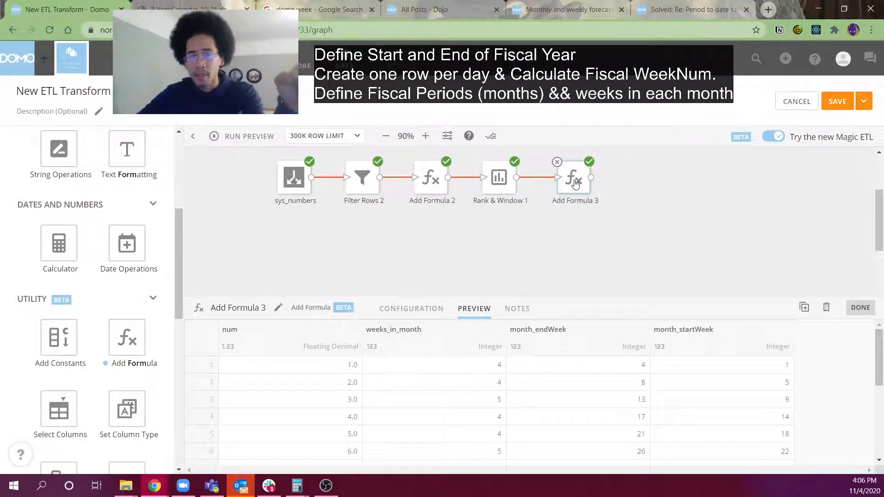
click(691, 368)
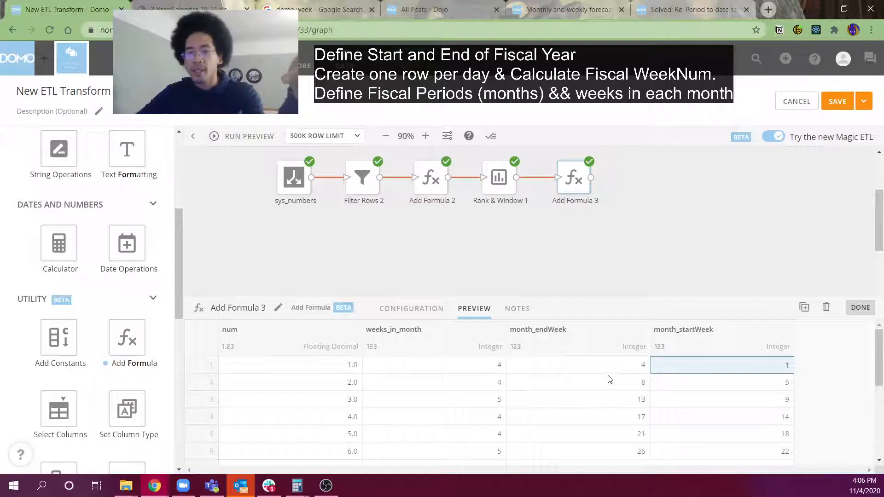
click(611, 373)
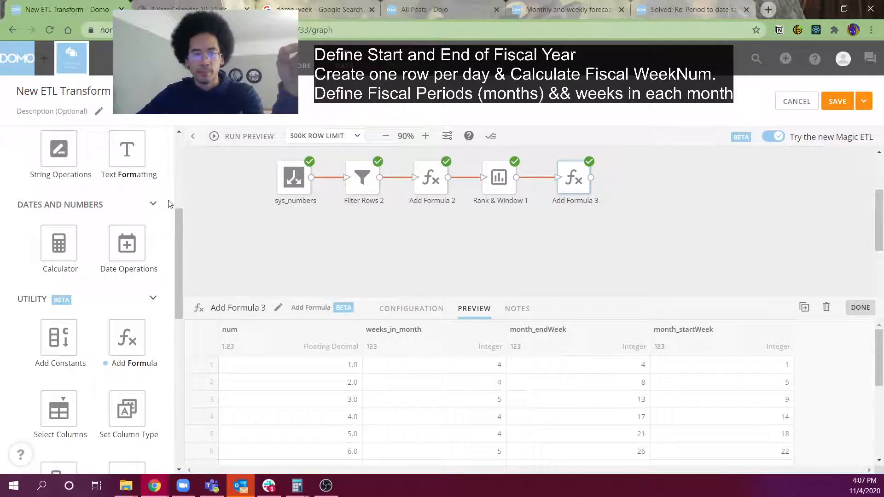
Step: Search the actions for join and place a Join Data tile after Add Formula 3
click(176, 228)
scroll(156, 205, up, 3)
scroll(155, 205, up, 3)
click(126, 152)
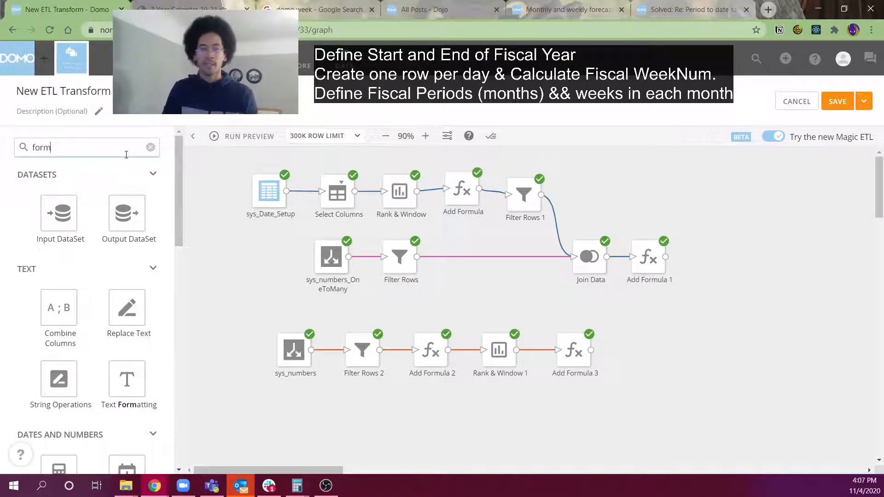
key(BackSpace)
key(BackSpace)
key(BackSpace)
key(BackSpace)
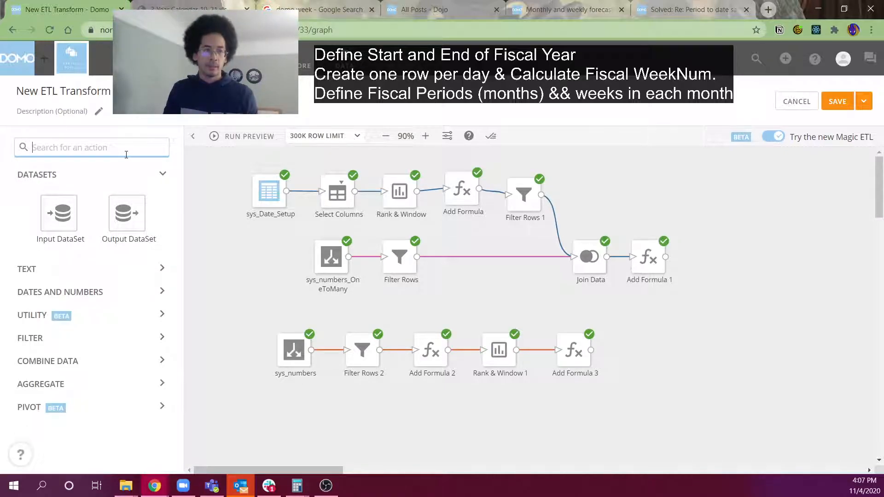
text(join)
drag(59, 212, 657, 350)
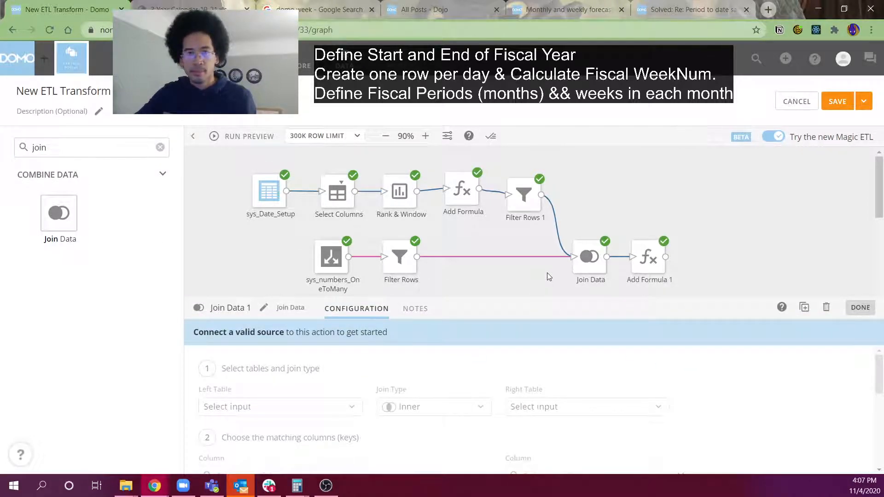
Step: Connect Add Formula 3 as the left input and Filter Rows as the right input of the Join Data 1 tile
click(548, 273)
scroll(590, 243, up, 2)
drag(590, 235, 647, 238)
scroll(499, 206, up, 2)
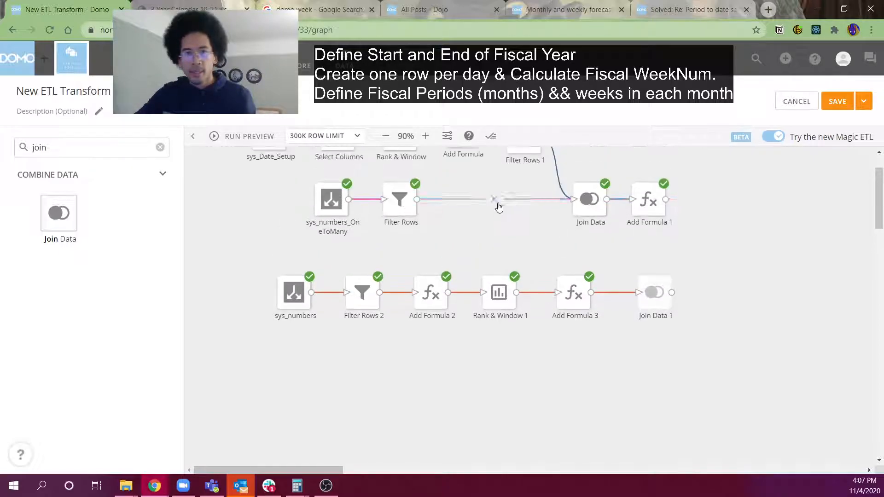
drag(416, 202, 657, 298)
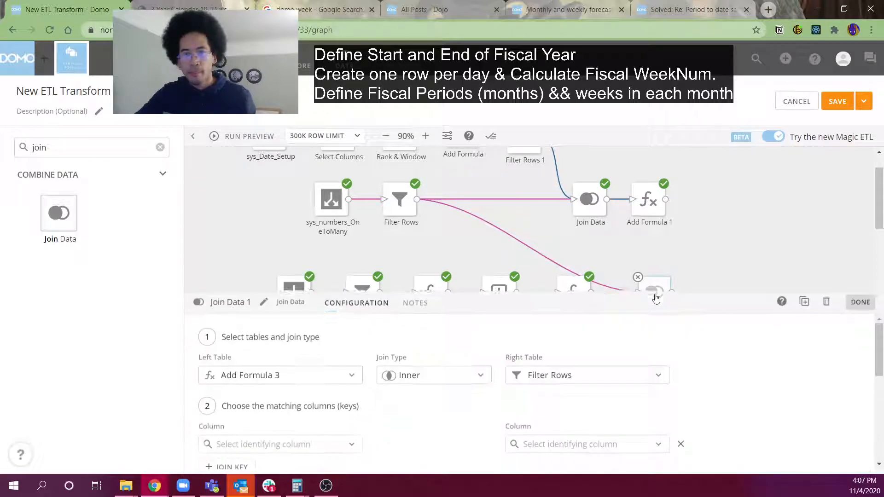
Step: Match weeks_in_month from Add Formula 3 with join_col from Filter Rows as the join keys of Join Data 1
click(287, 456)
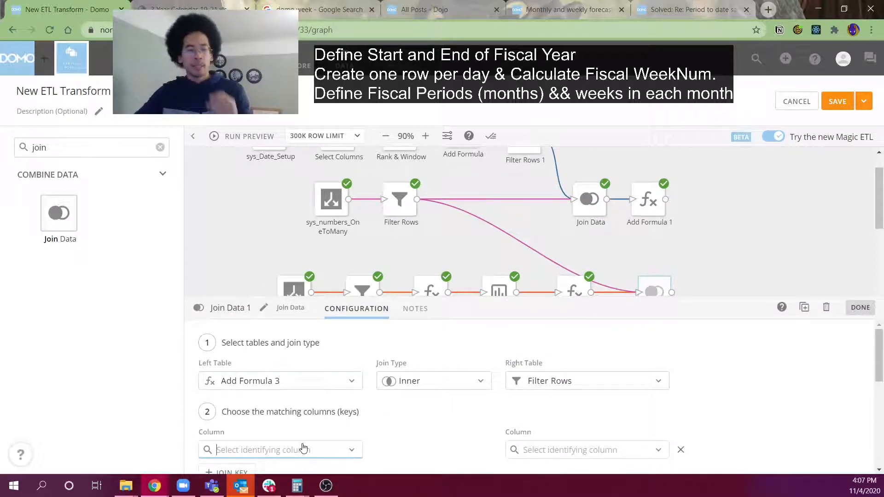
click(304, 449)
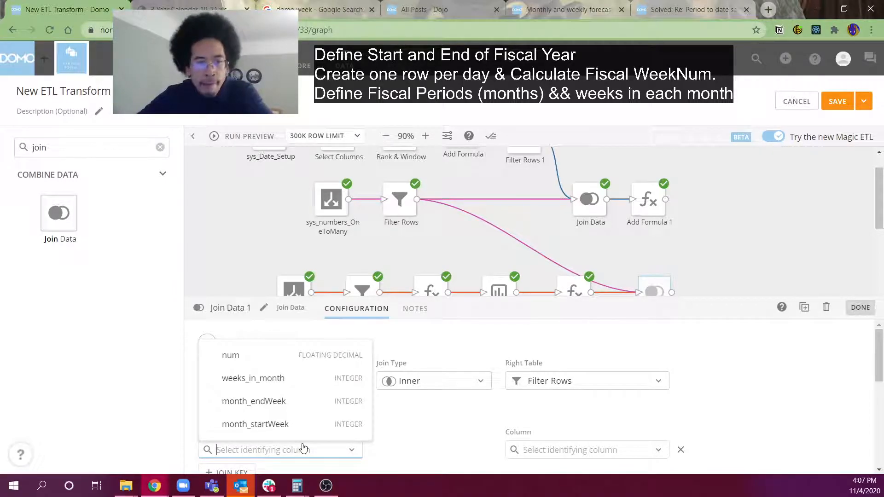
click(236, 383)
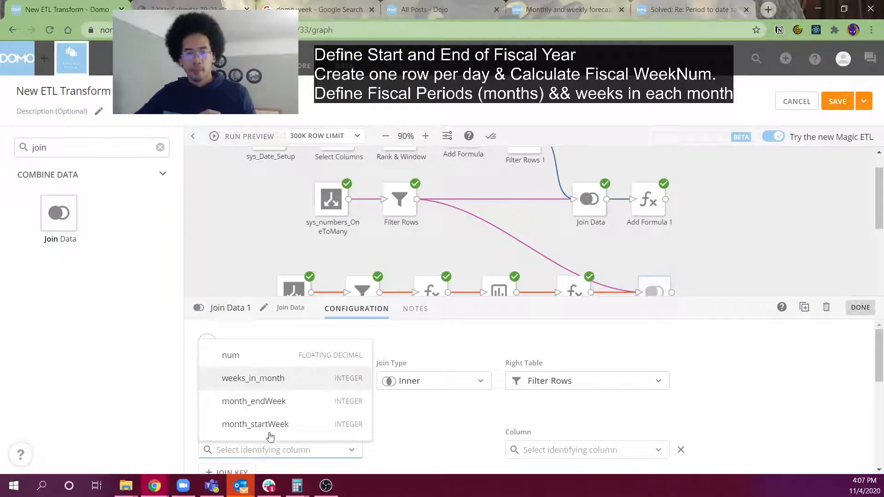
click(539, 457)
click(610, 454)
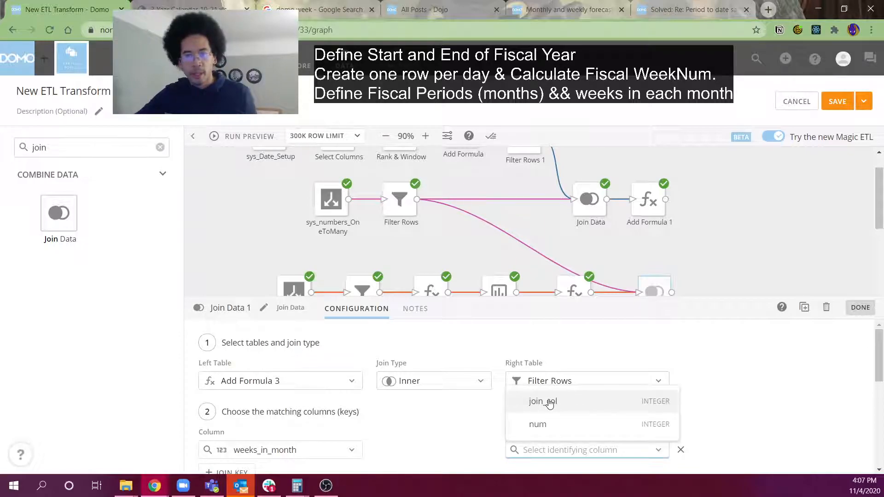
click(435, 425)
scroll(435, 425, down, 1)
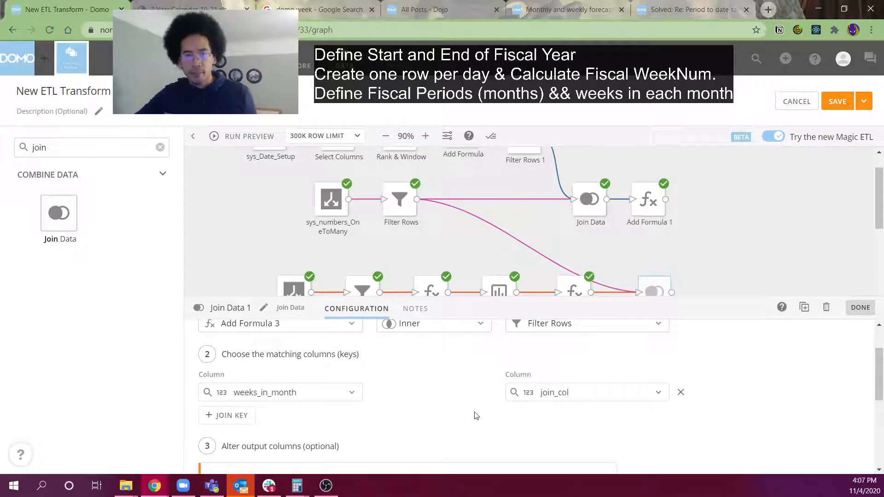
Step: Add a left table alteration in Join Data 1 that renames the num column to FY_MonthNum
scroll(473, 417, down, 2)
scroll(285, 417, down, 2)
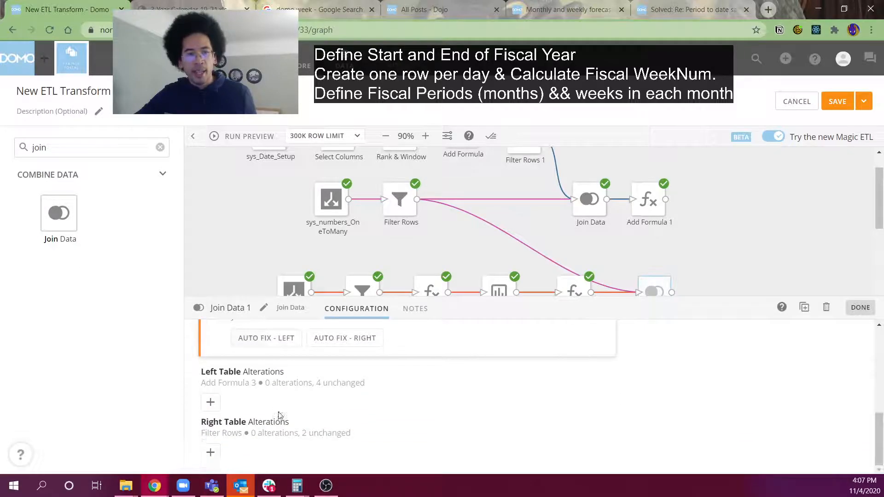
click(212, 404)
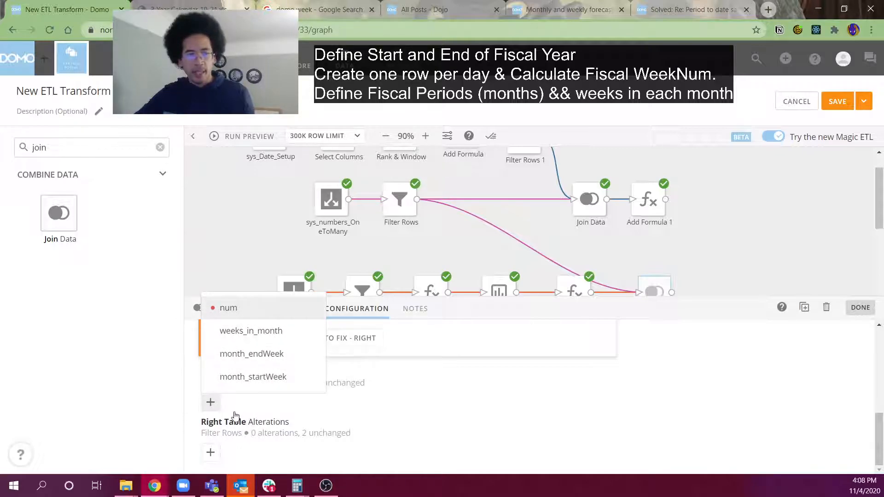
click(249, 308)
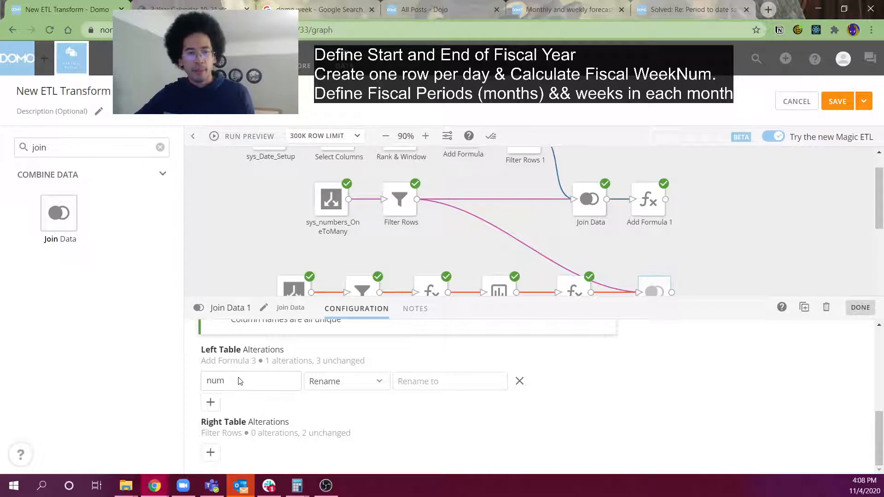
click(426, 382)
text(FY)
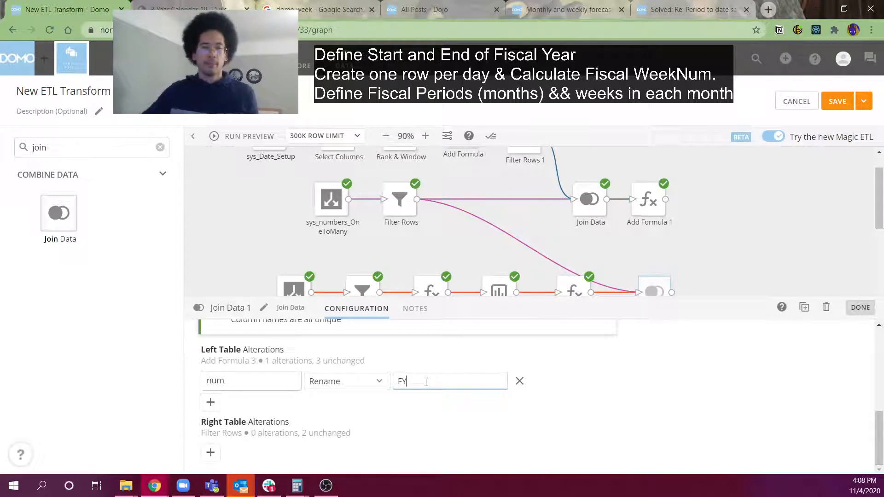
text(_MonthNum)
Step: Add a right table alteration in Join Data 1 that renames the num column to week_of_month
click(219, 452)
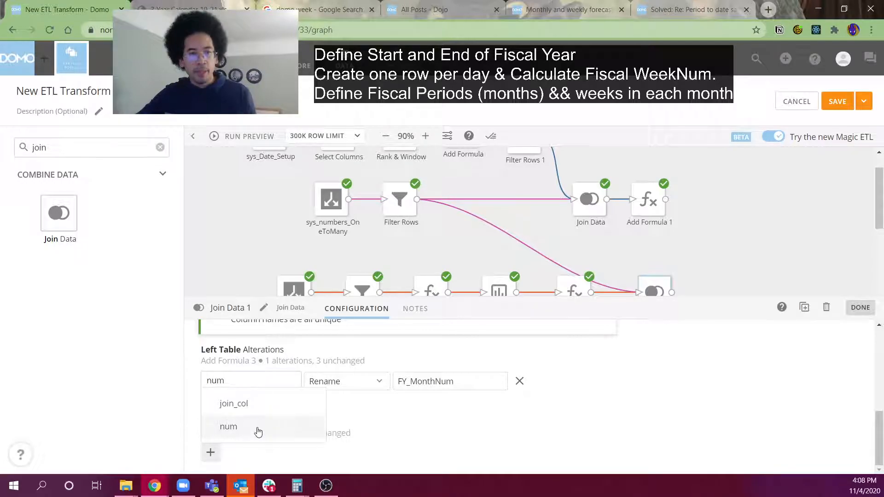
click(290, 436)
click(419, 452)
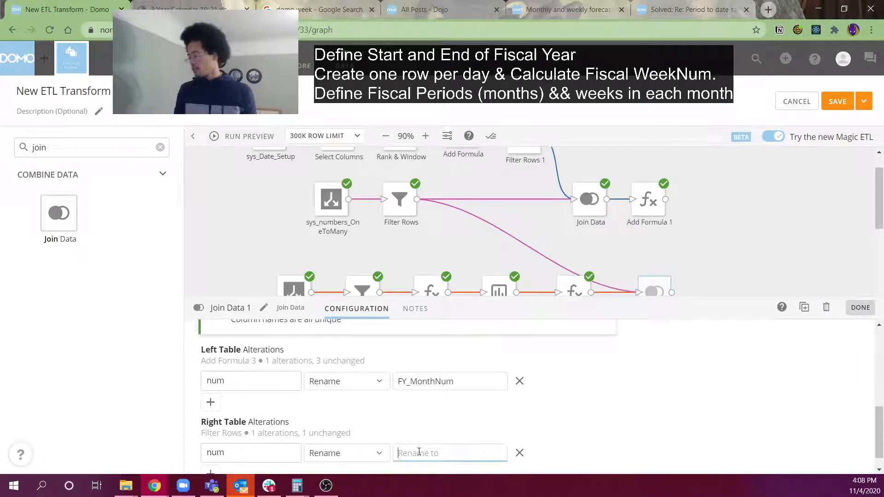
text(week_of_month)
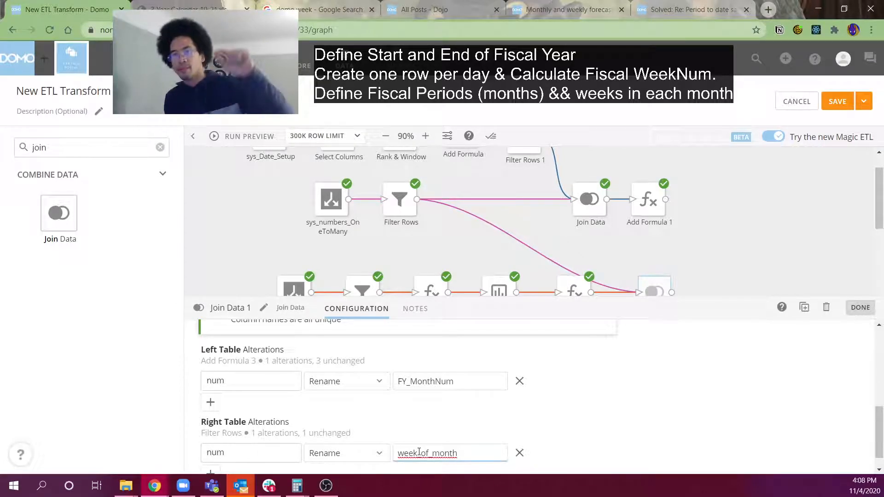
Step: Add a second right table alteration in Join Data 1 that drops the join_col column
scroll(419, 453, down, 1)
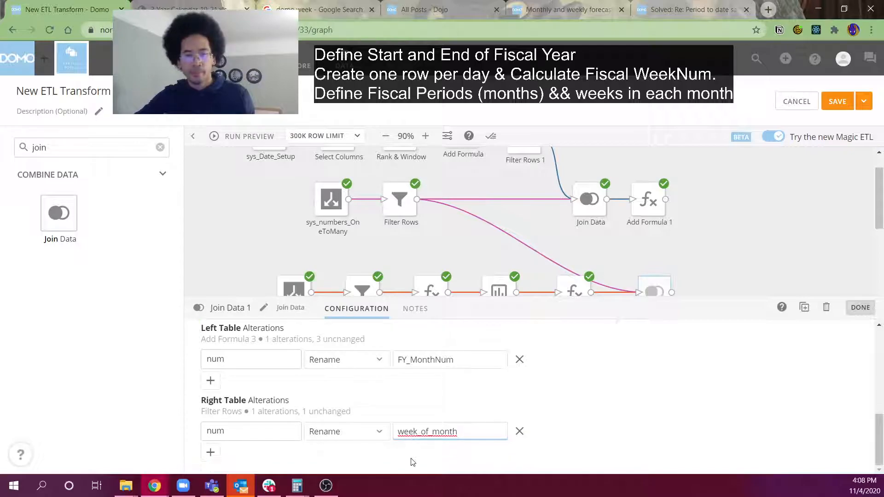
click(217, 464)
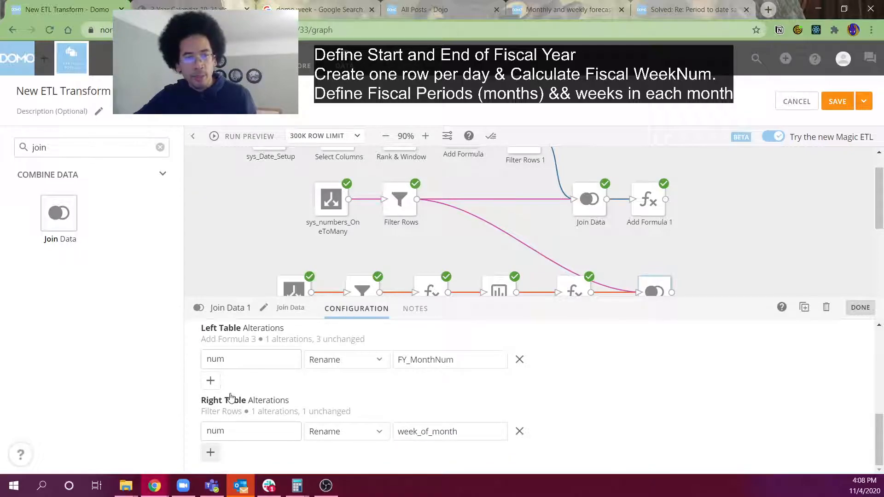
click(243, 431)
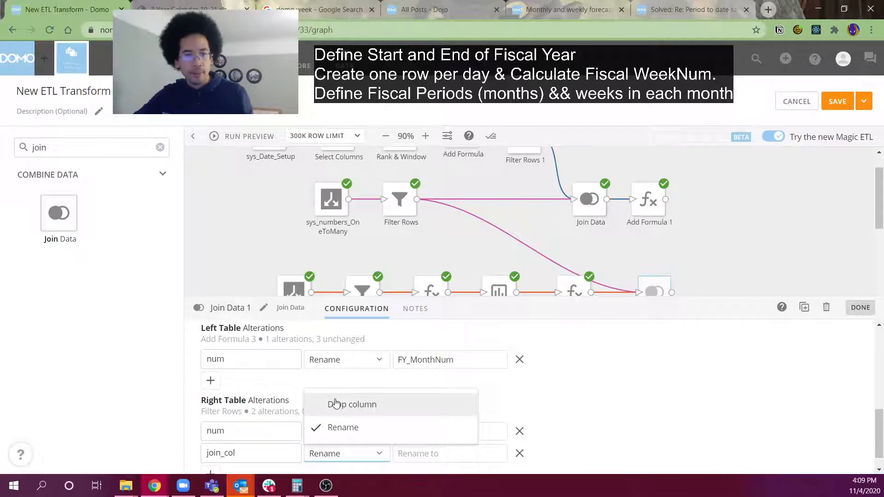
click(340, 401)
scroll(535, 392, up, 4)
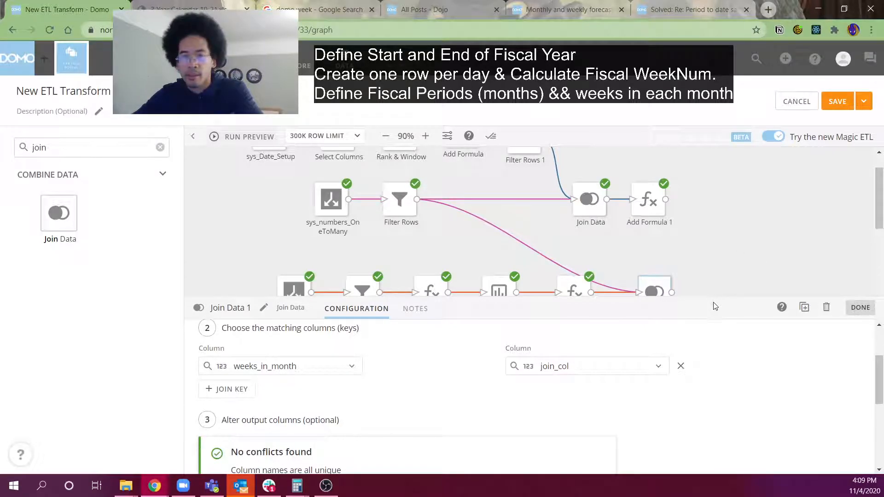
Step: Examine the Join Data 1 preview, comparing the repeated rows of fiscal month 1 with their week_of_month values
click(654, 289)
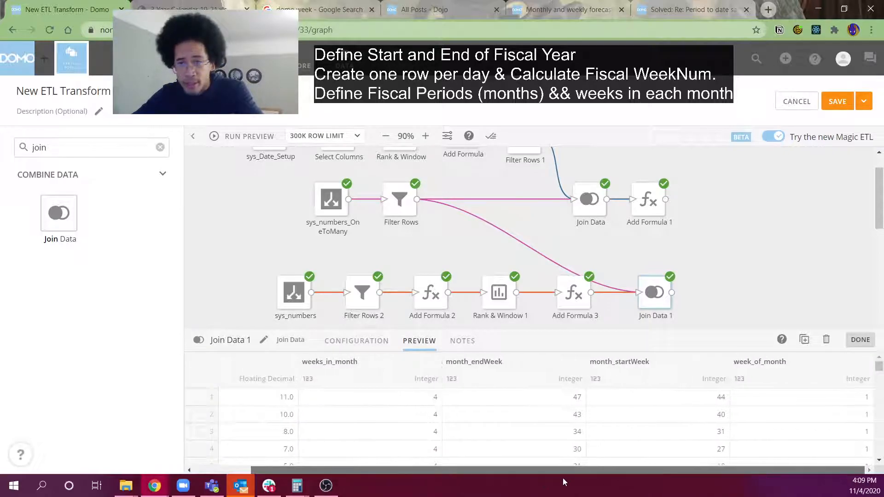
drag(584, 479, 389, 466)
drag(344, 330, 352, 182)
scroll(259, 347, down, 15)
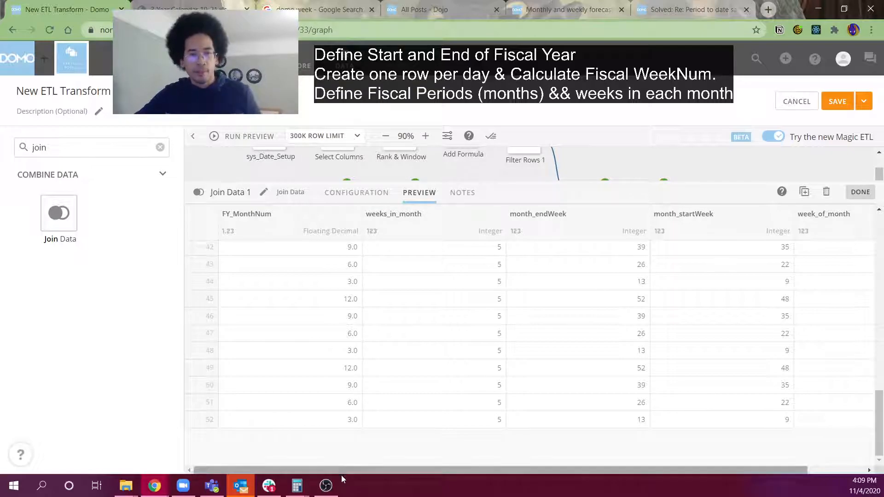
scroll(334, 405, up, 10)
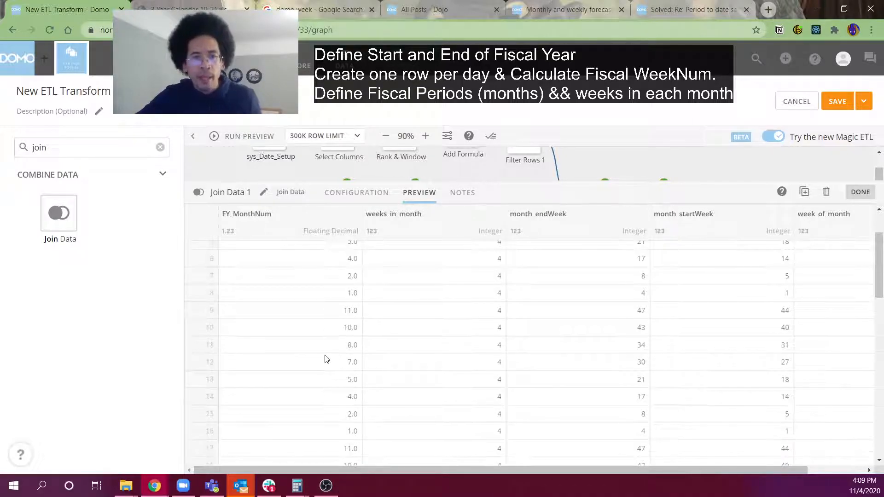
drag(339, 295, 505, 300)
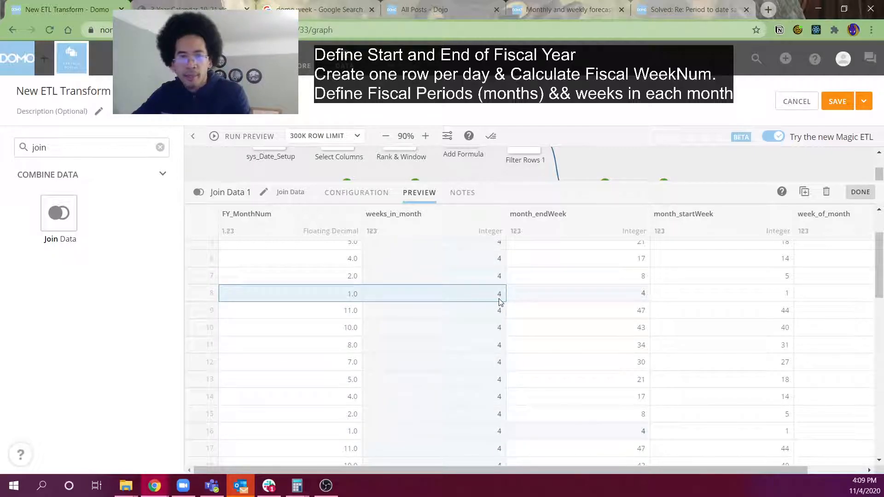
drag(500, 302, 849, 300)
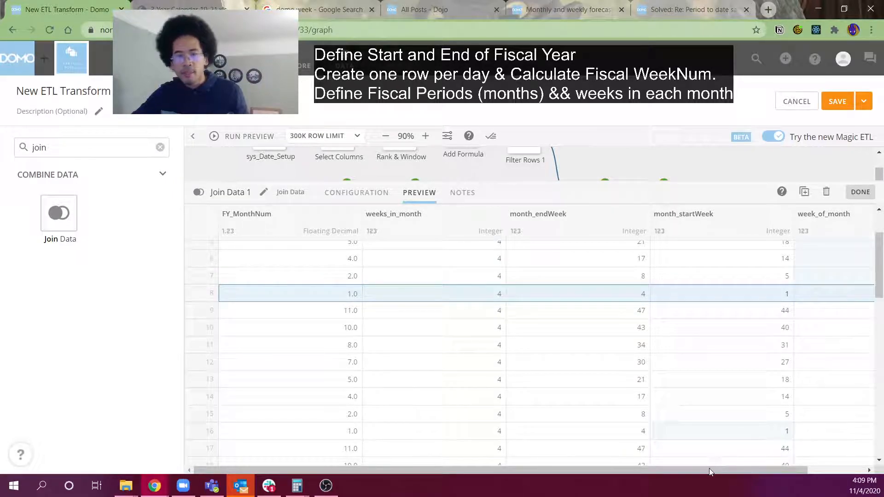
drag(709, 468, 767, 470)
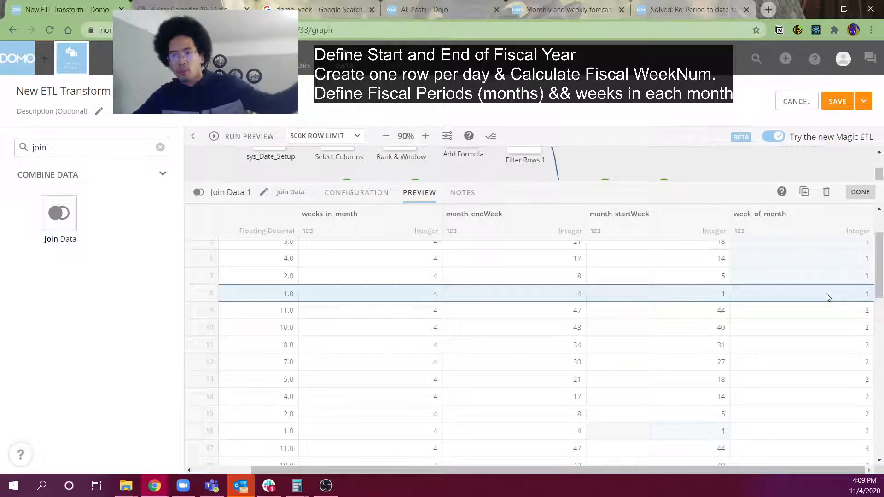
click(774, 432)
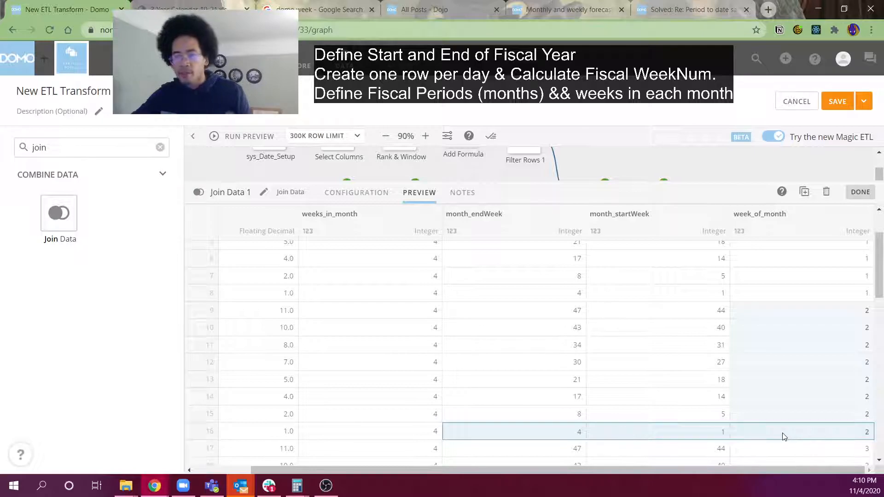
scroll(743, 177, down, 3)
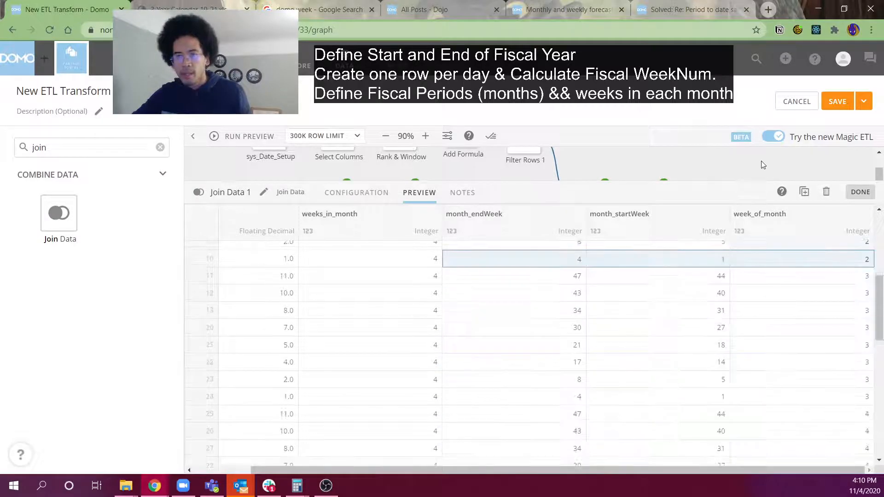
Step: Find the Add Formula tile by searching for "form" and place one on the canvas beside Join Data 1
drag(730, 179, 709, 349)
click(112, 153)
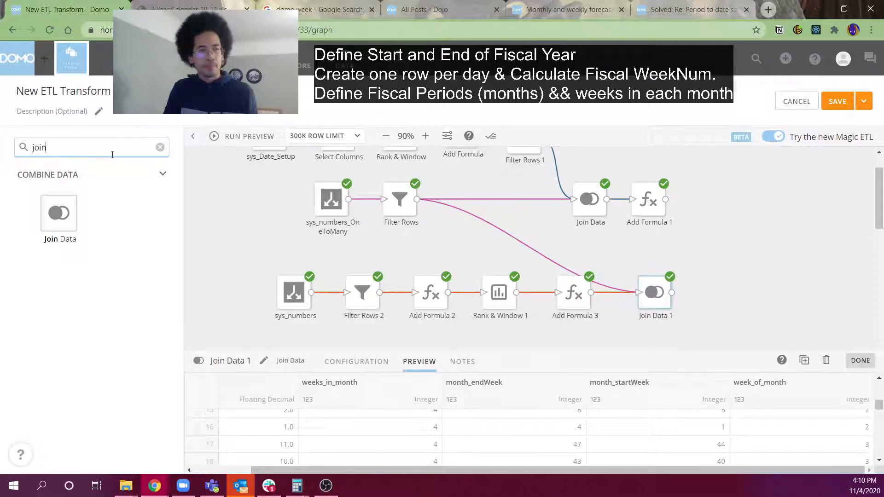
key(BackSpace)
key(BackSpace)
key(BackSpace)
key(BackSpace)
text(form)
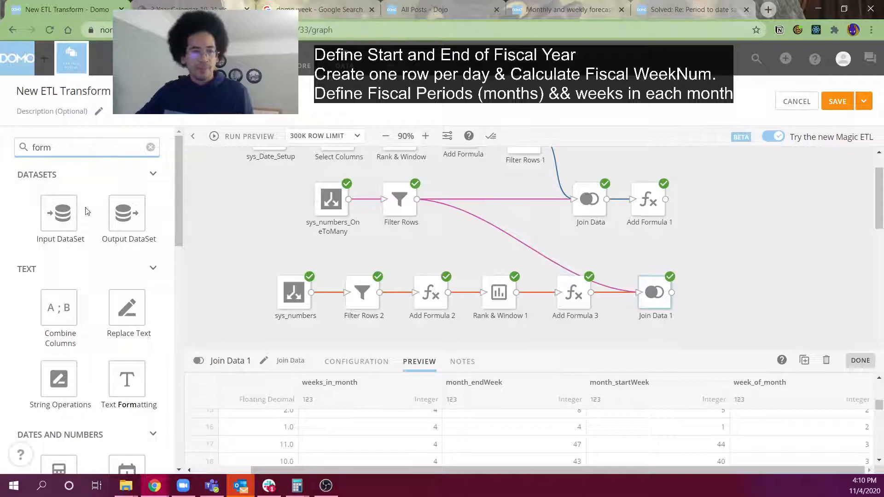
scroll(86, 193, down, 8)
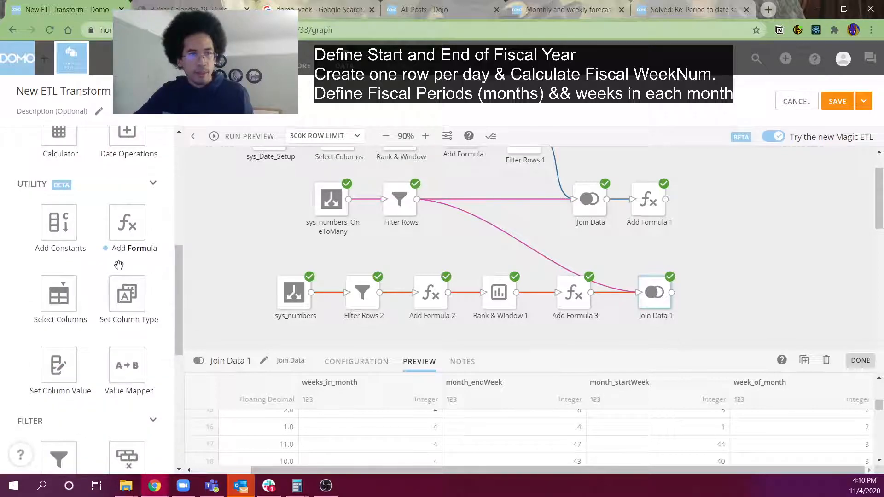
drag(127, 225, 711, 297)
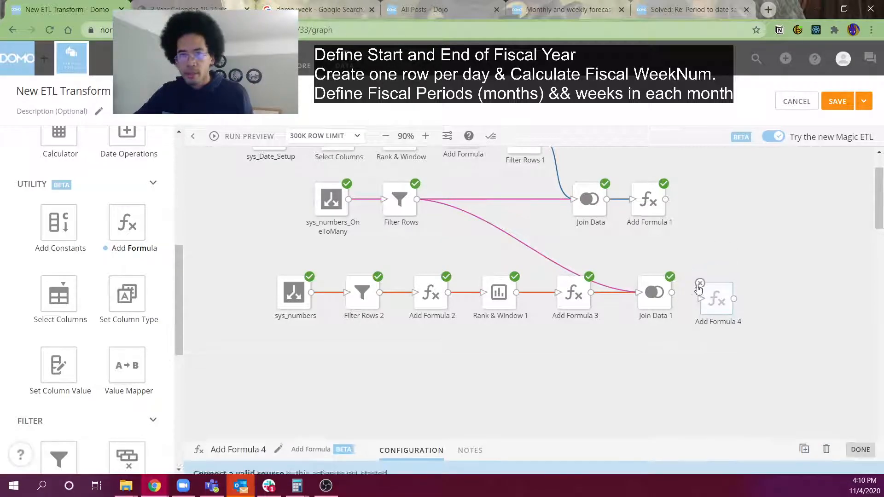
Step: Check the output column names in Add Formula 1 and connect Join Data 1 to Add Formula 4
click(652, 206)
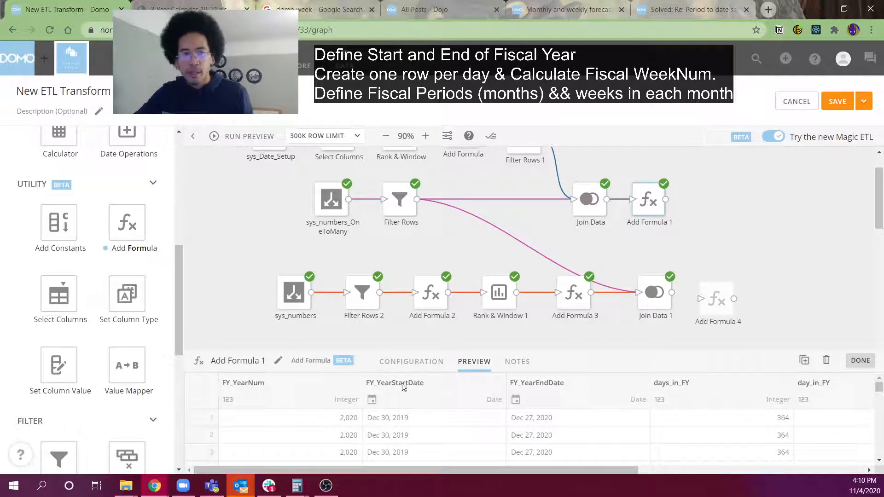
click(417, 368)
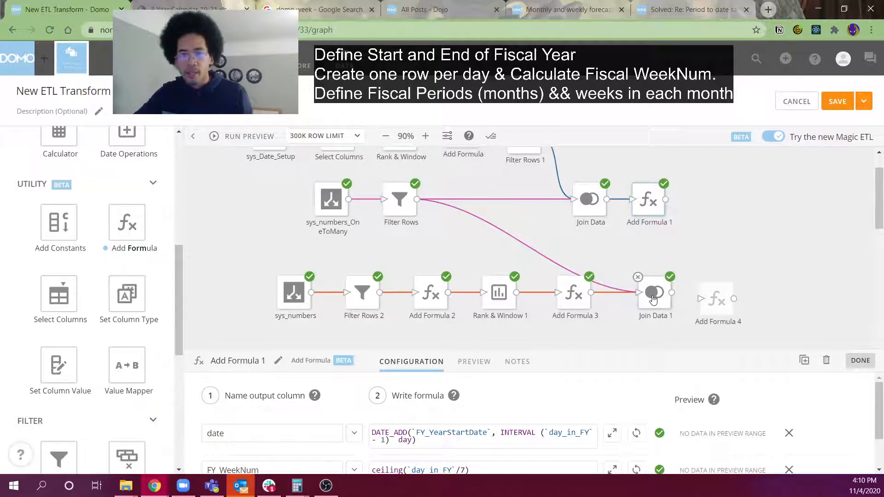
drag(672, 293, 712, 305)
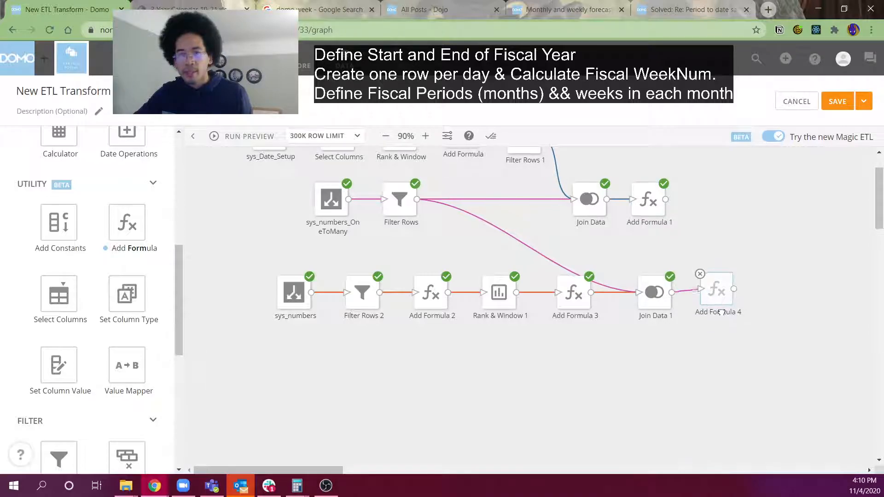
click(716, 297)
Step: Define an output column FY_WeekNum in Add Formula 4 with the formula `month_startWeek`+ `week_of_month` -1
click(290, 432)
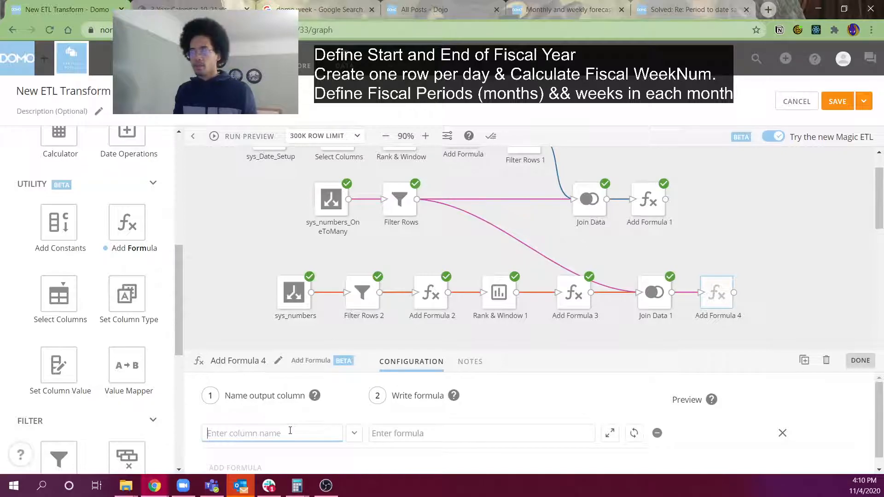
text(FY_WeekNum)
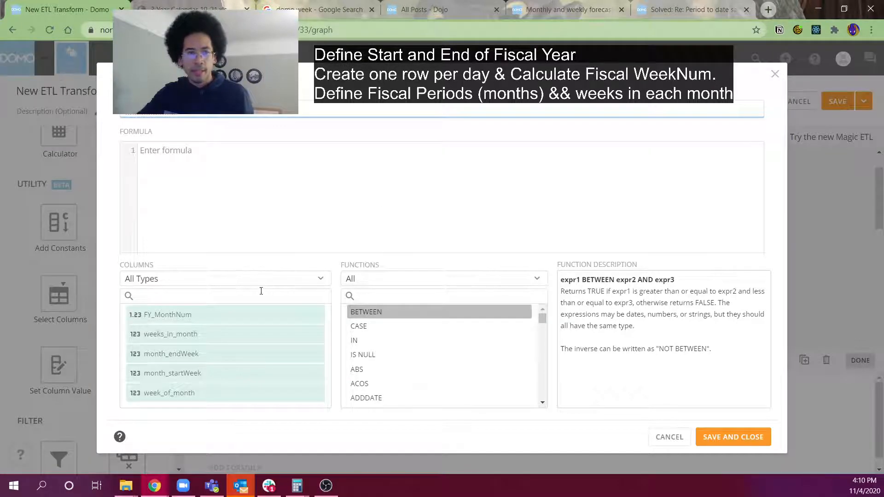
click(244, 206)
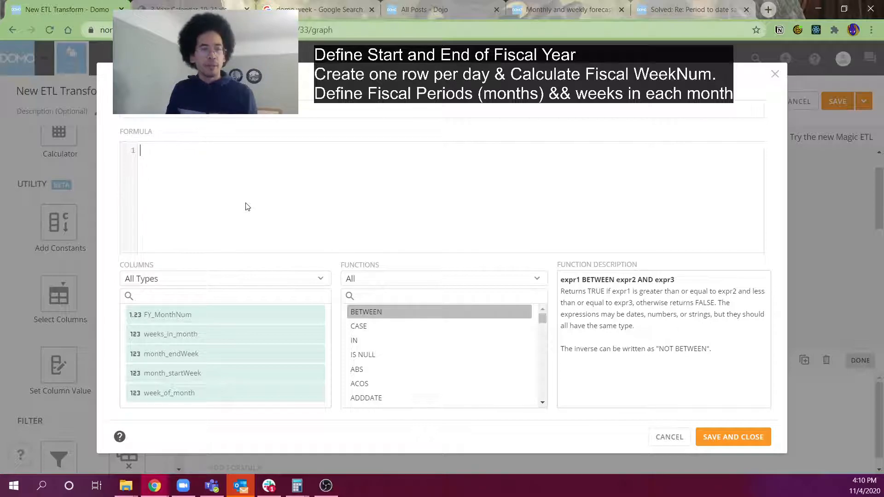
text(mont)
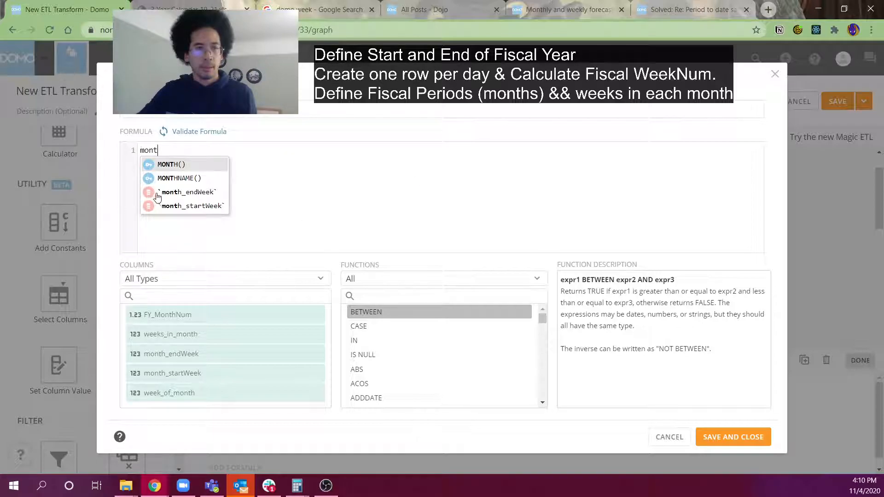
click(184, 206)
text(+)
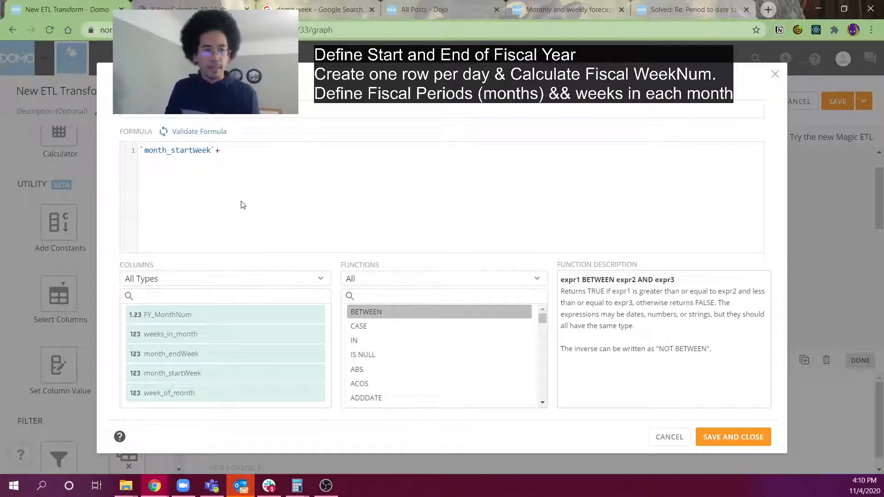
text( week)
key(Down)
key(Down)
key(Down)
key(Down)
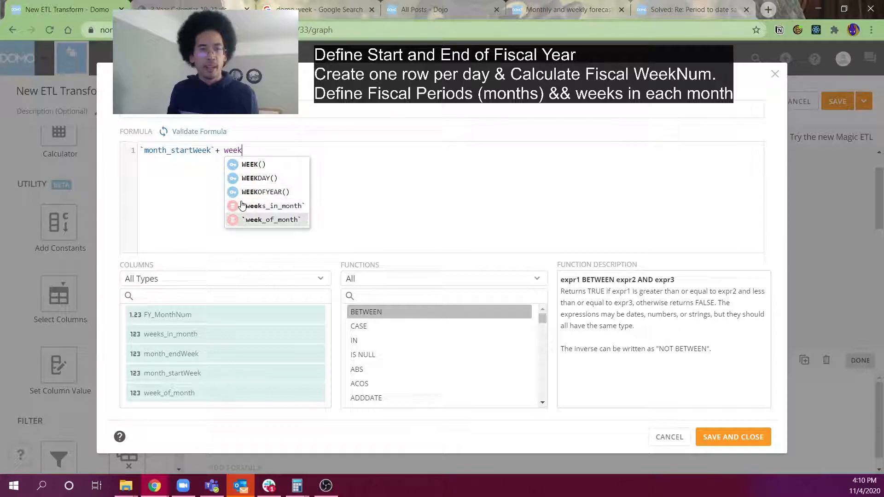
key(Return)
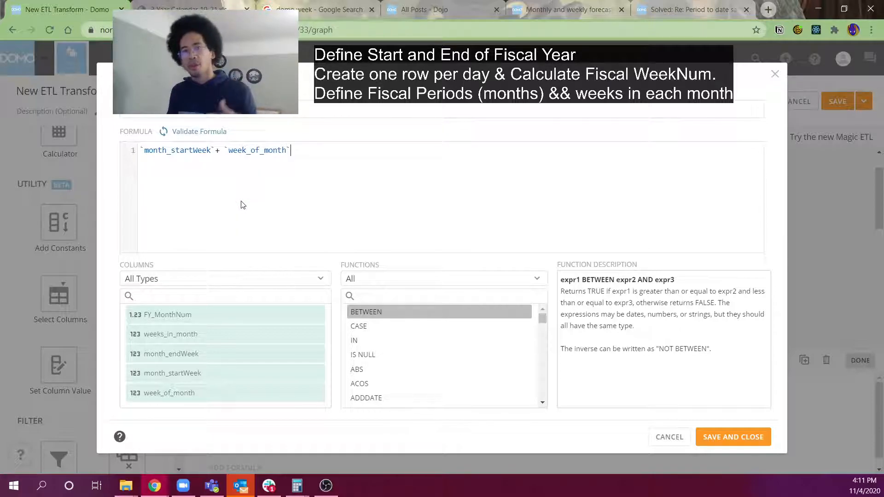
text(-1)
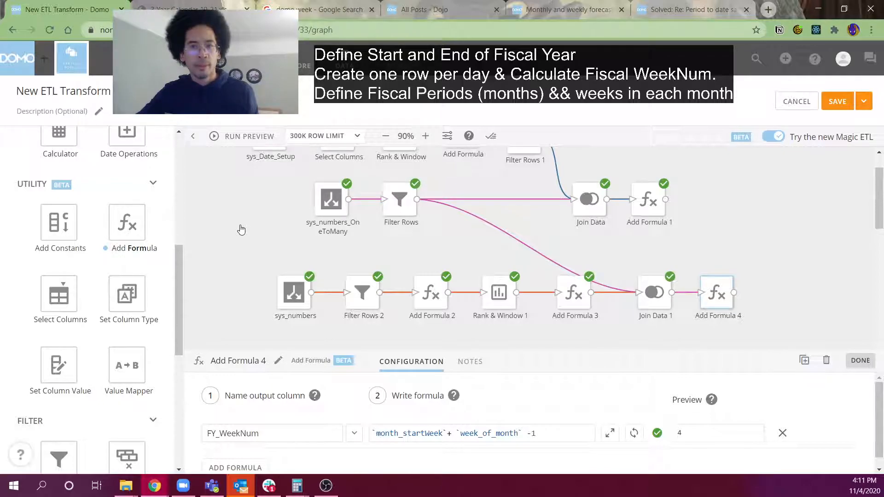
Step: Run the preview and examine the fiscal month 1 row in Add Formula 4, comparing month_startWeek, week_of_month and FY_WeekNum
click(245, 136)
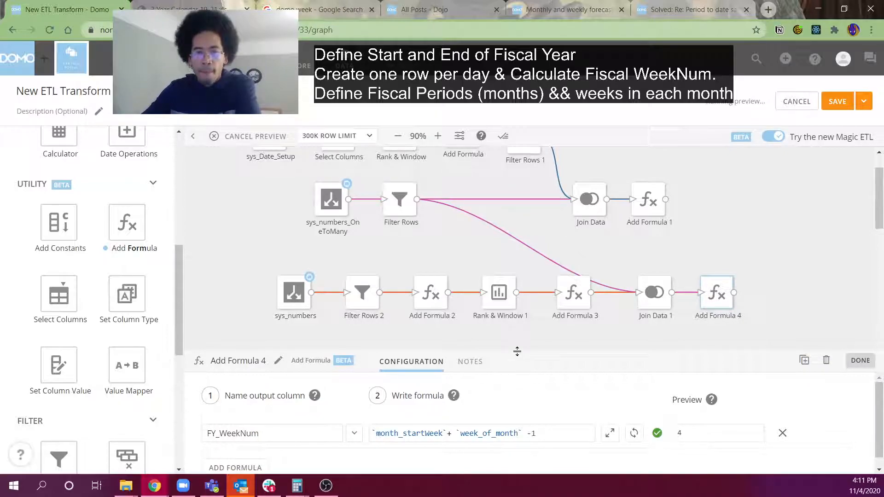
drag(517, 351, 508, 312)
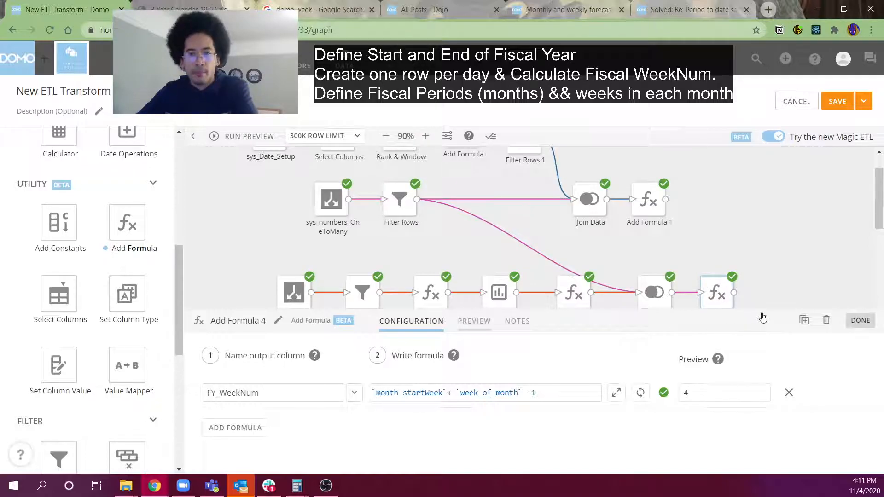
click(474, 321)
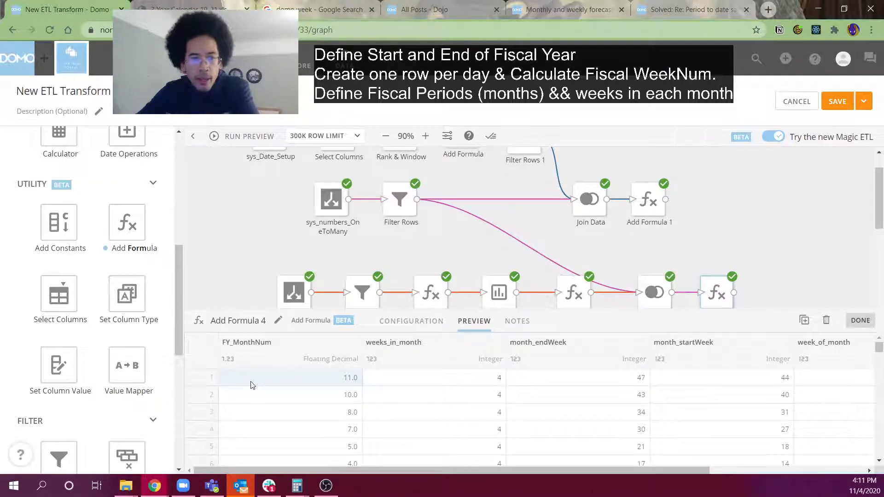
scroll(267, 401, down, 3)
drag(275, 390, 425, 391)
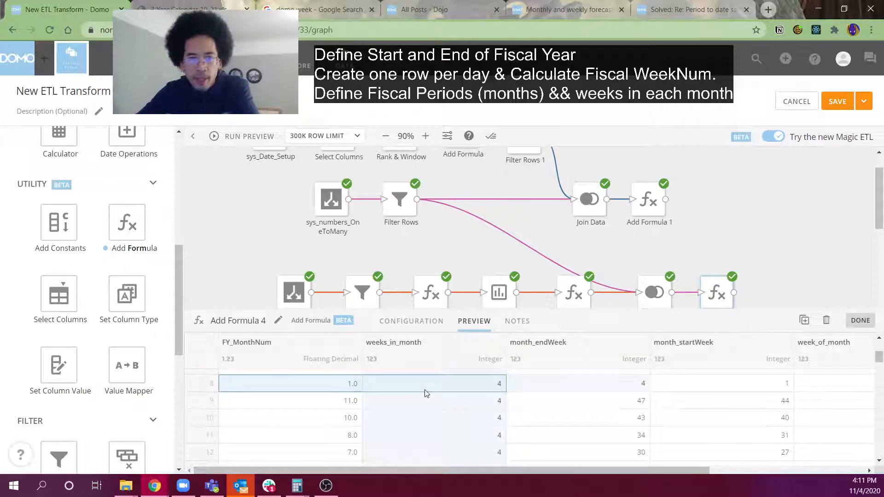
drag(424, 394, 729, 395)
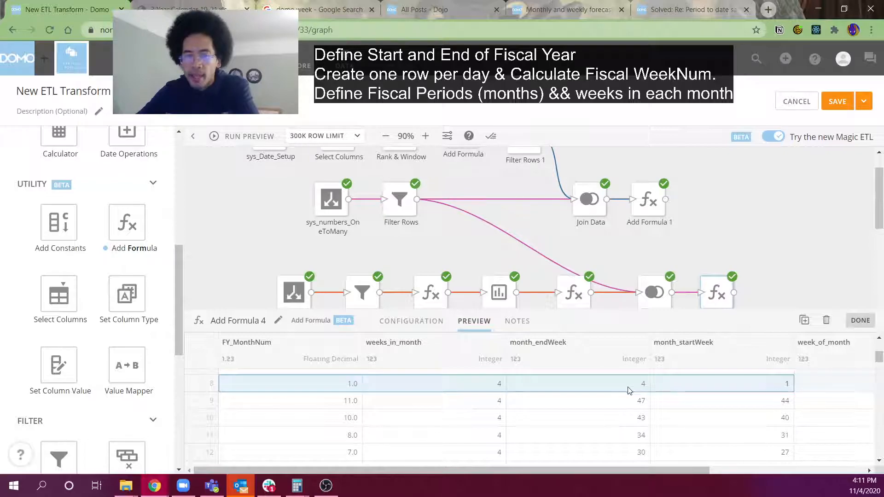
drag(609, 469, 781, 474)
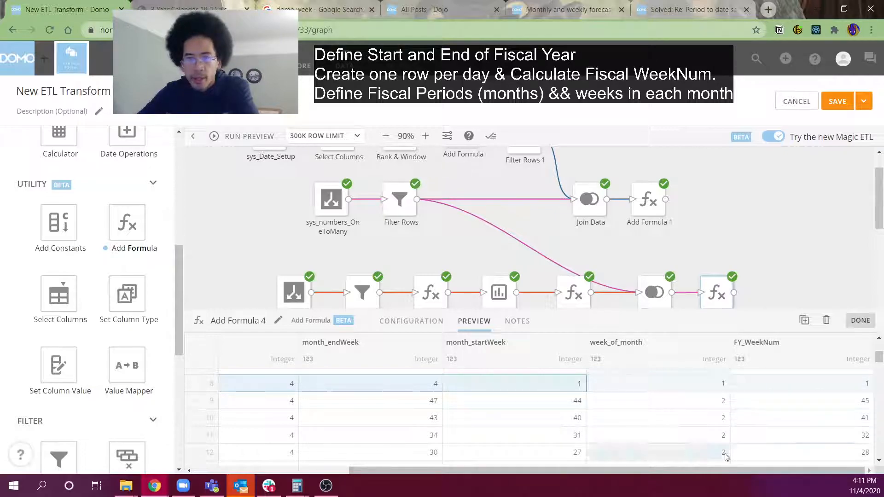
drag(707, 473, 426, 465)
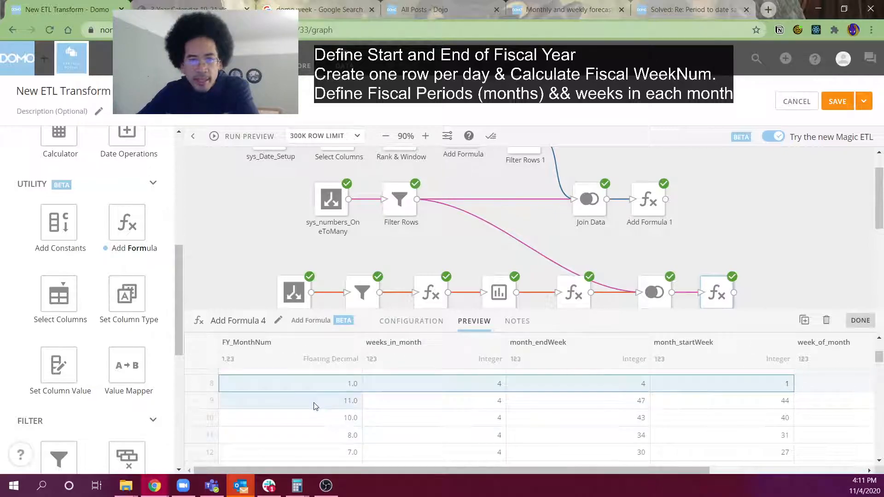
Step: Examine the fiscal month 12 row in the Add Formula 4 preview, checking its weeks_in_month, week_of_month and FY_WeekNum values
scroll(310, 417, down, 3)
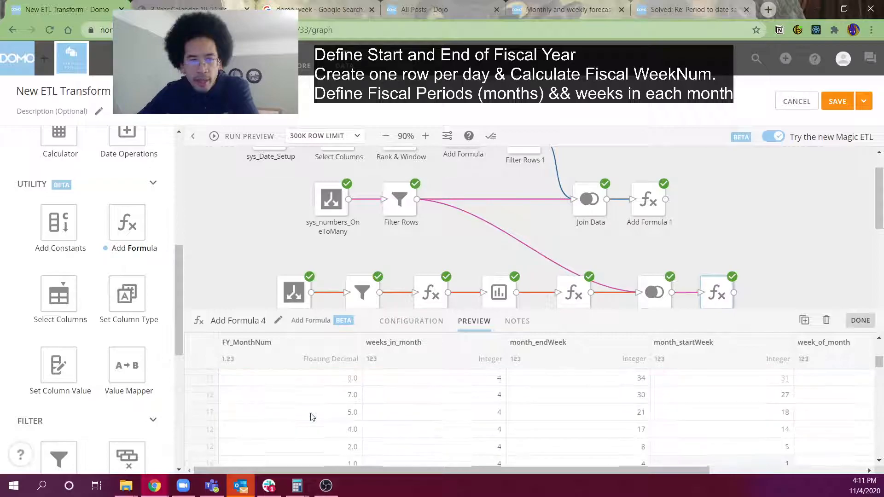
scroll(311, 434, down, 2)
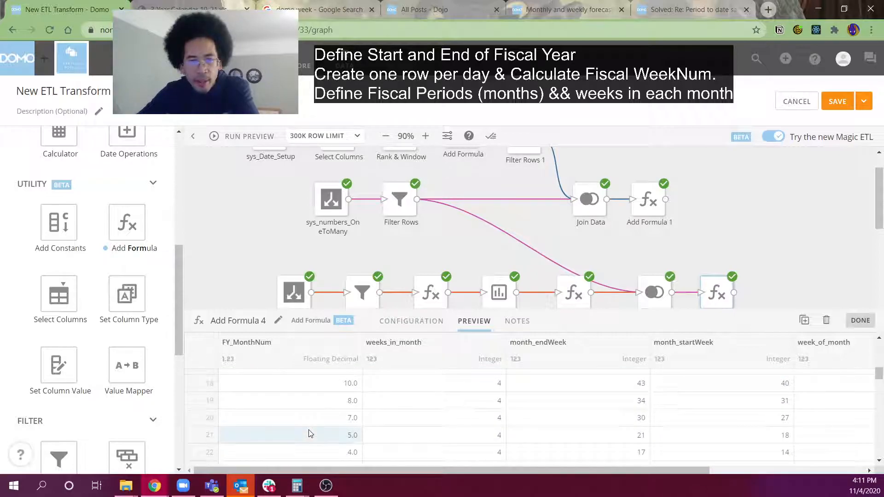
scroll(309, 434, down, 3)
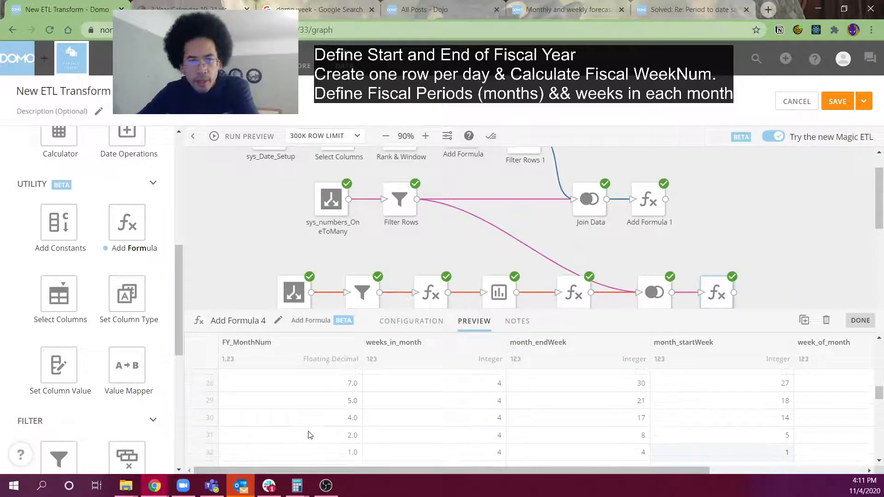
click(321, 416)
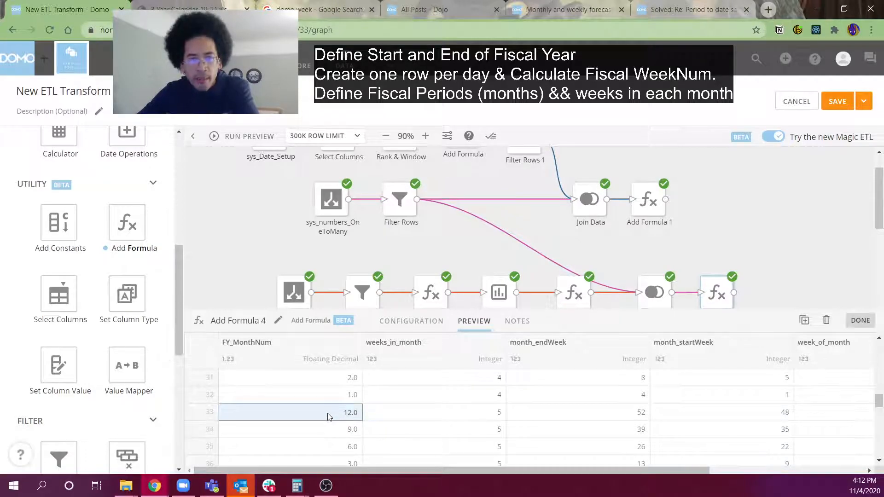
drag(330, 417, 732, 419)
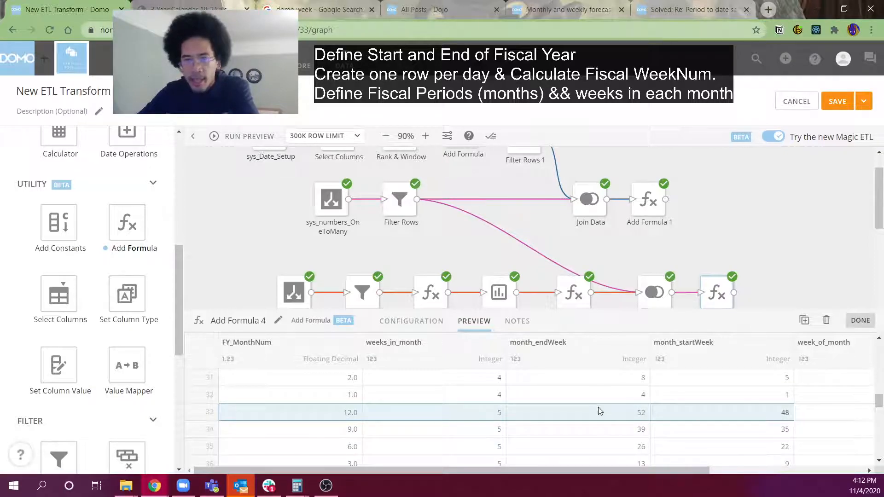
drag(564, 471, 803, 477)
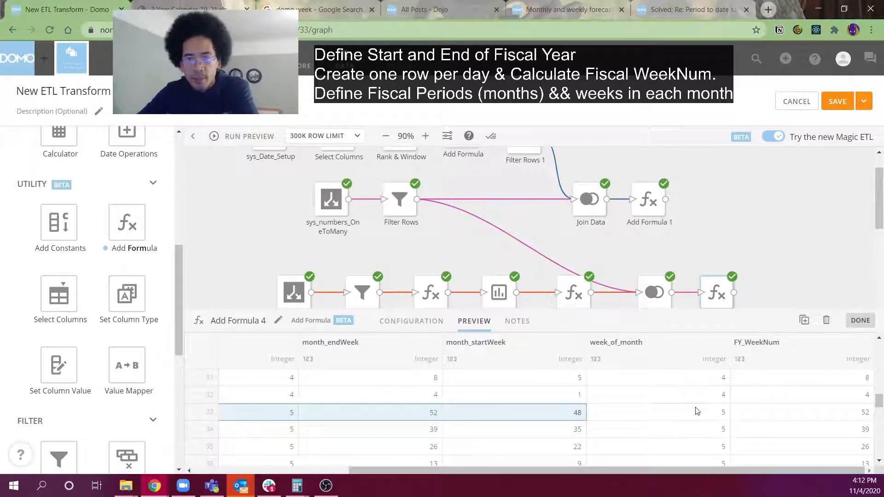
drag(698, 412, 696, 422)
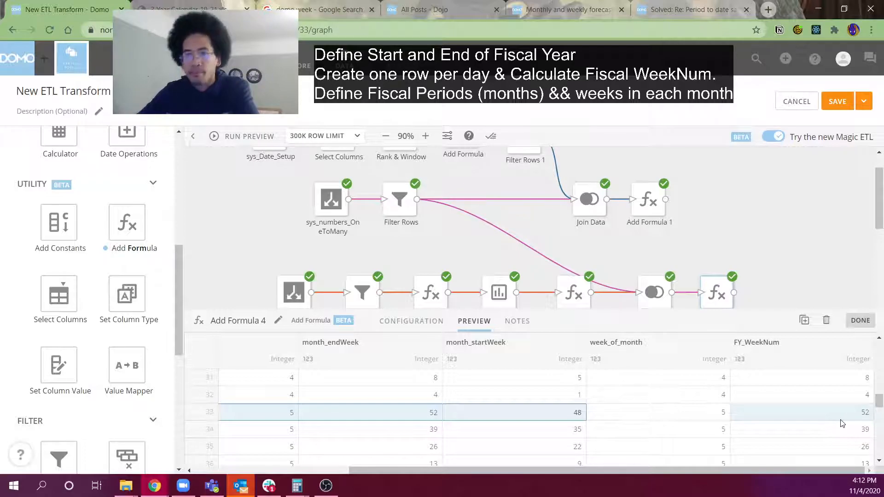
drag(796, 378, 808, 455)
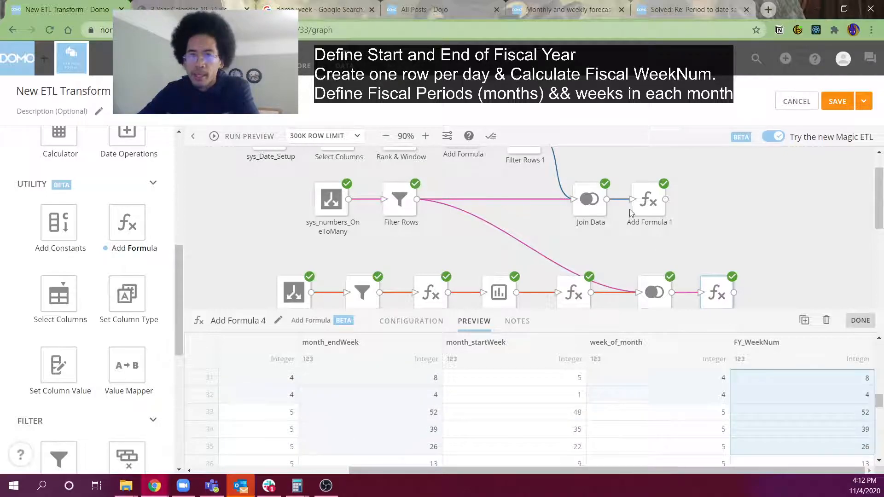
Step: Review the FY_WeekNum column in the Add Formula 1 preview as a matching key for the monthly branch
click(653, 206)
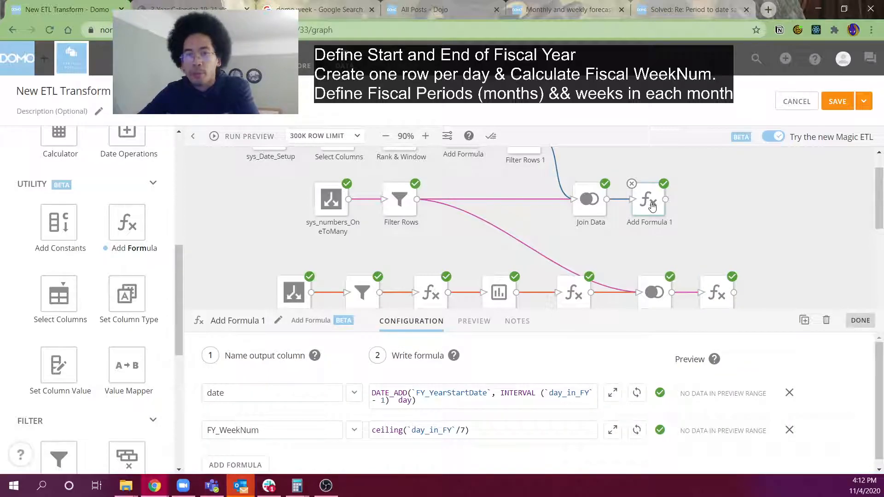
scroll(97, 247, up, 6)
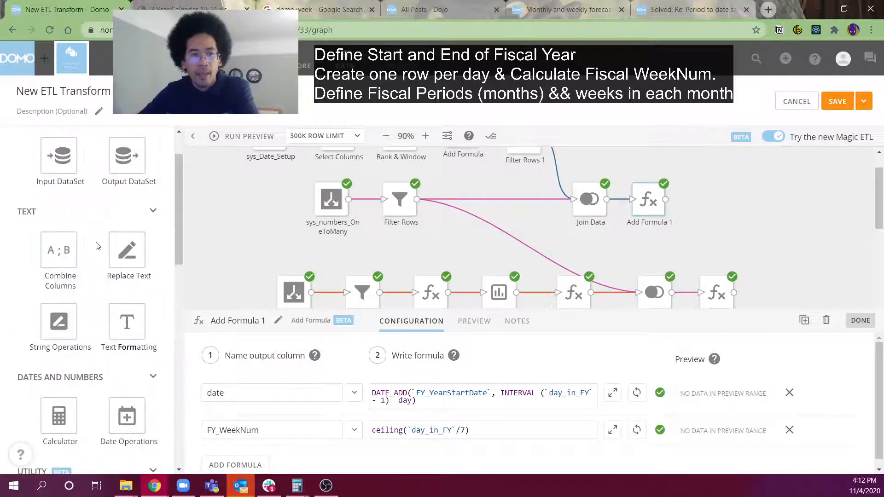
scroll(97, 246, up, 2)
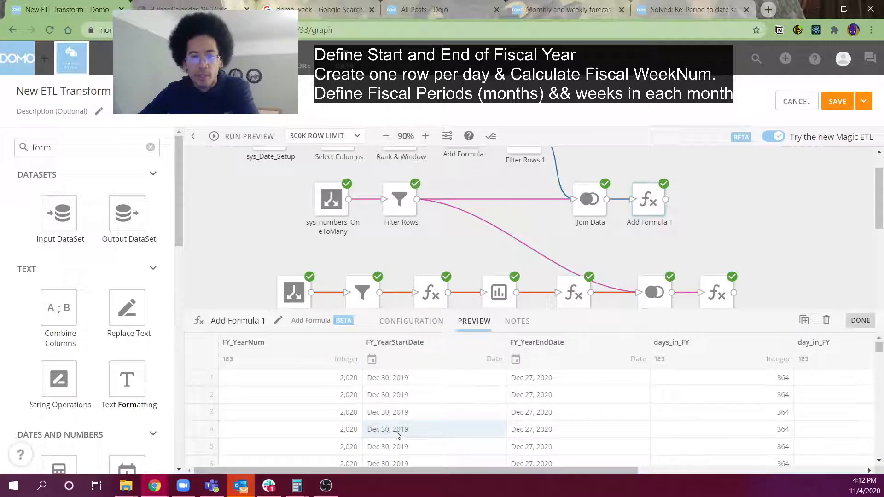
drag(439, 470, 665, 470)
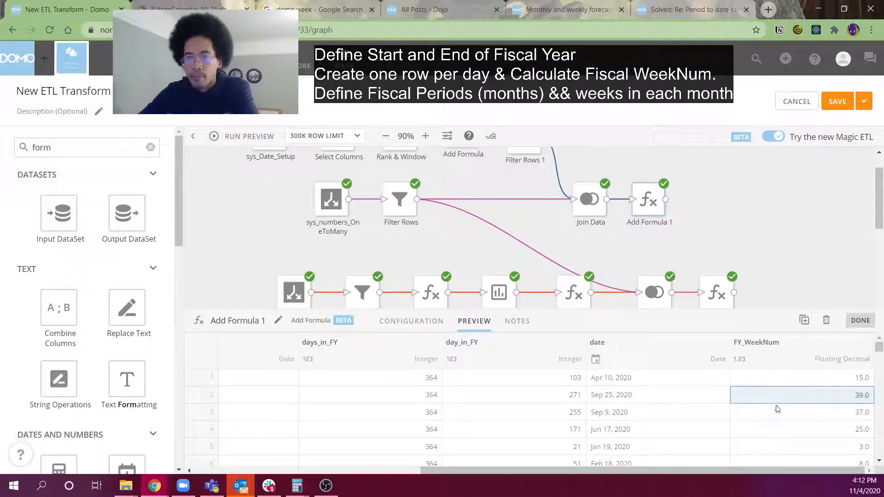
drag(777, 402, 782, 466)
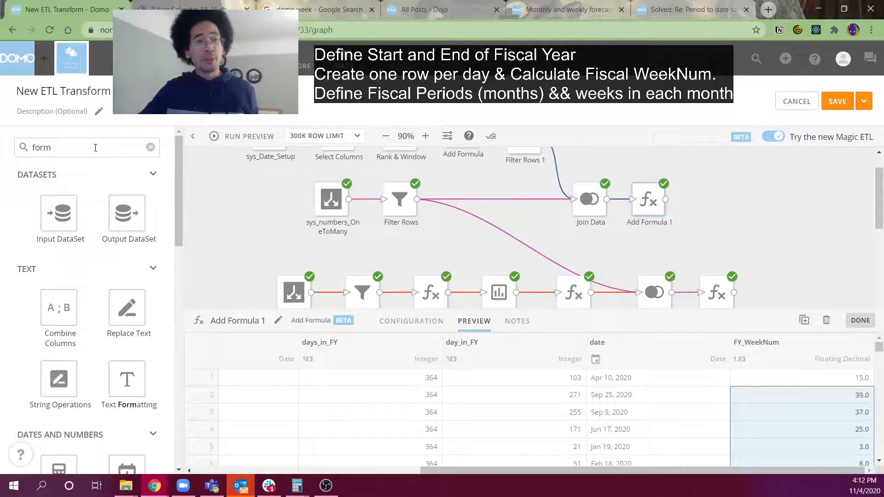
click(95, 148)
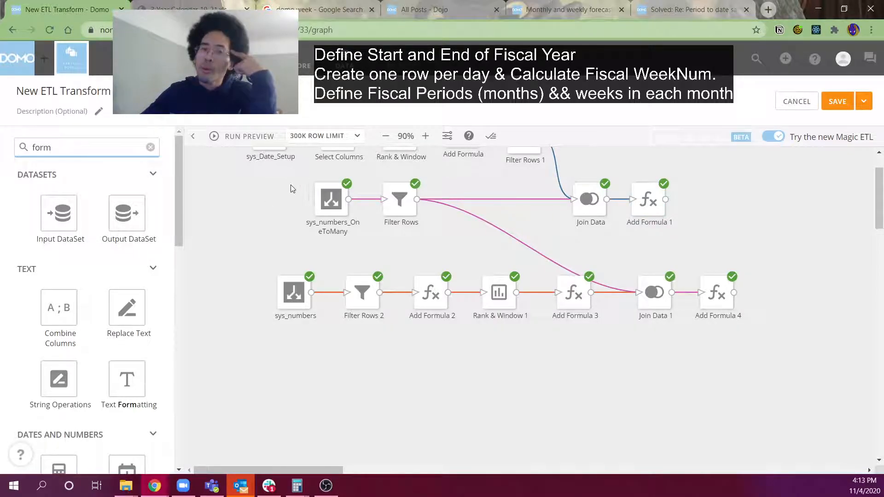
Step: Inspect the details and data of the sys_numbers_OneToMany input, comparing the join_col and num values
drag(291, 185, 438, 246)
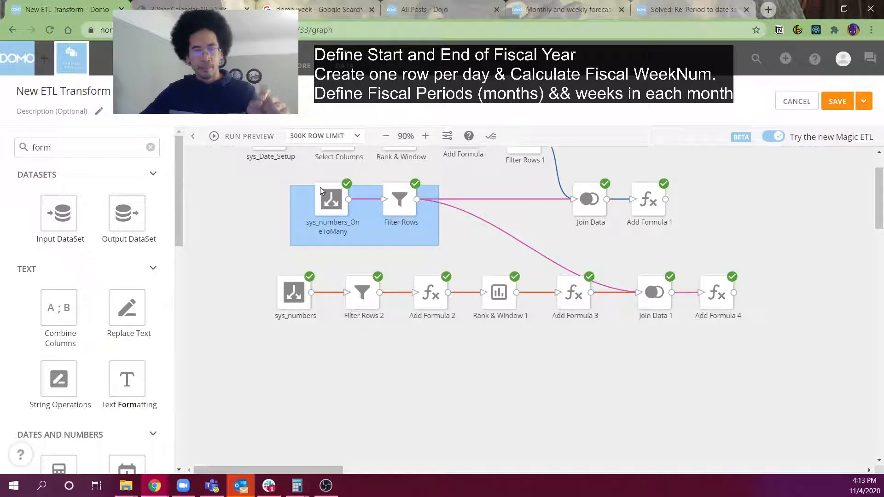
click(310, 224)
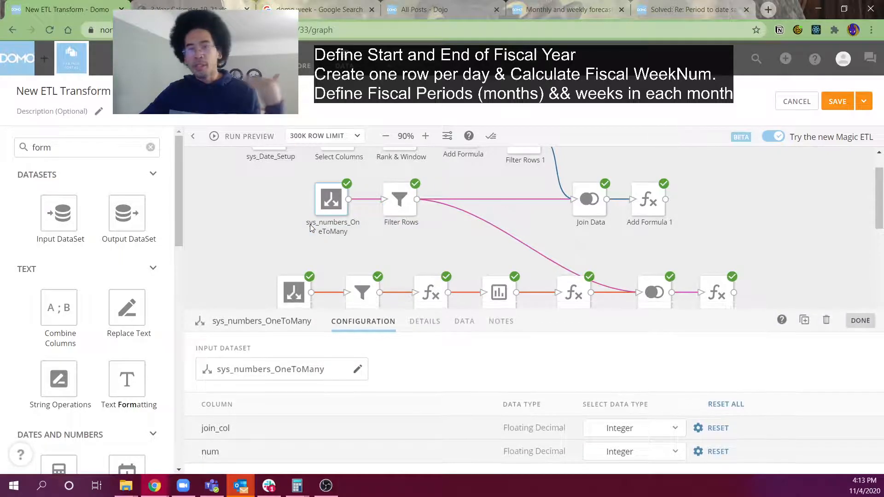
click(428, 326)
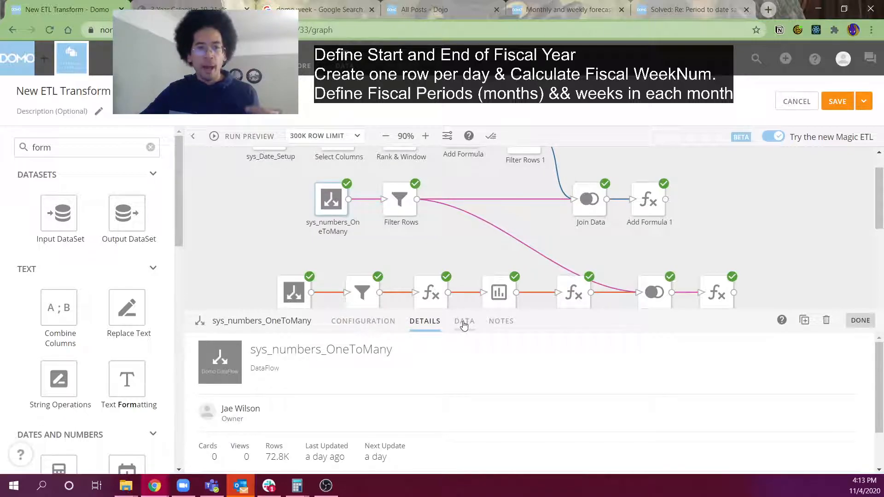
click(457, 328)
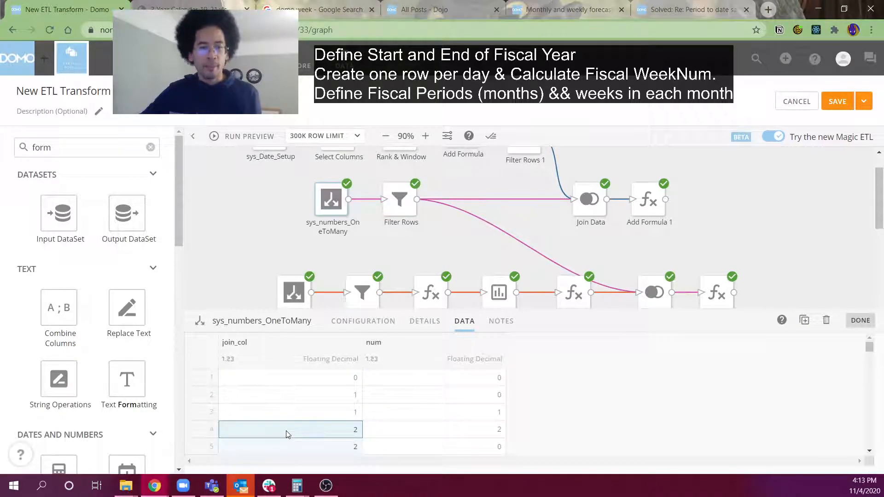
click(430, 414)
scroll(430, 414, down, 2)
drag(429, 390, 434, 417)
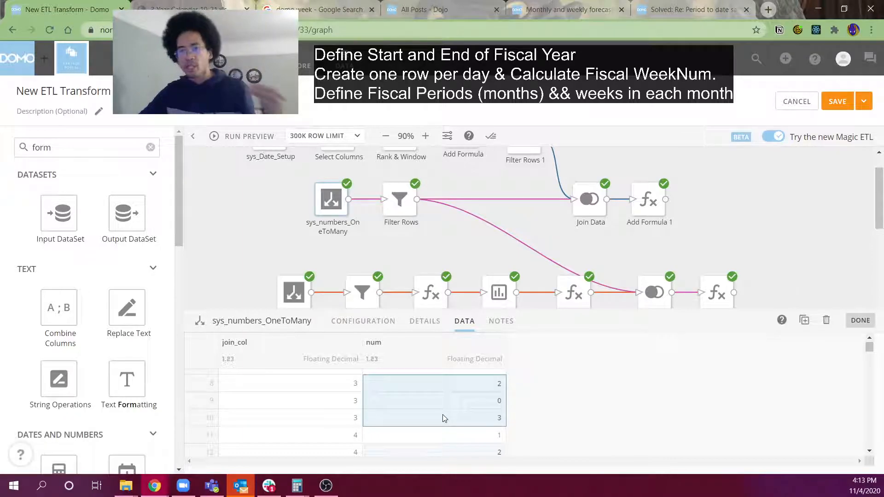
click(239, 307)
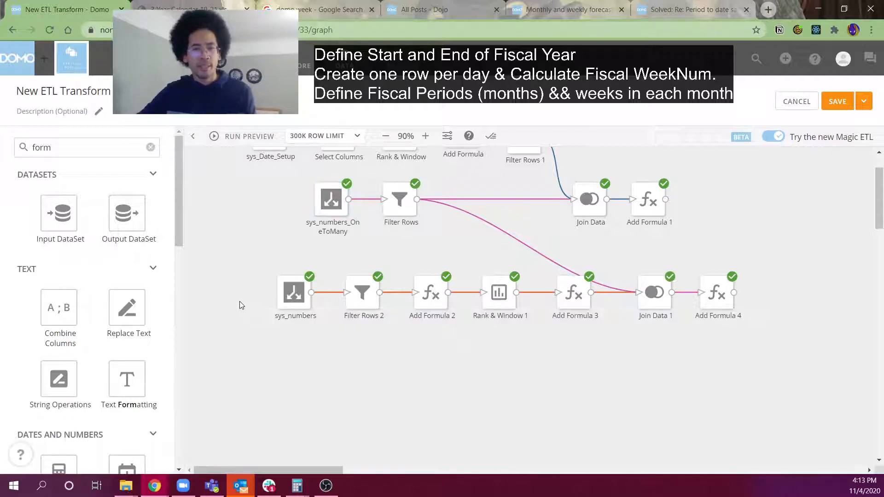
Step: Find the Join Data tile by searching for "join" and place one on the canvas beyond Add Formula 1 and Add Formula 4
click(120, 155)
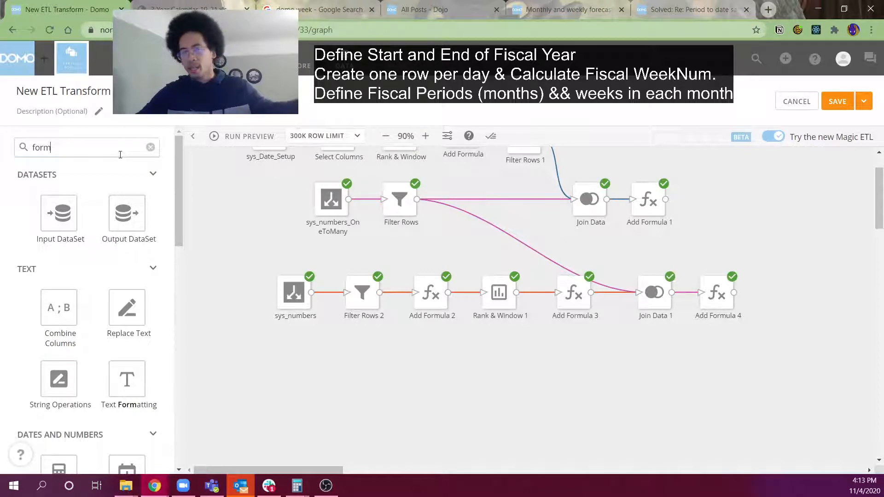
key(BackSpace)
key(BackSpace)
key(BackSpace)
key(BackSpace)
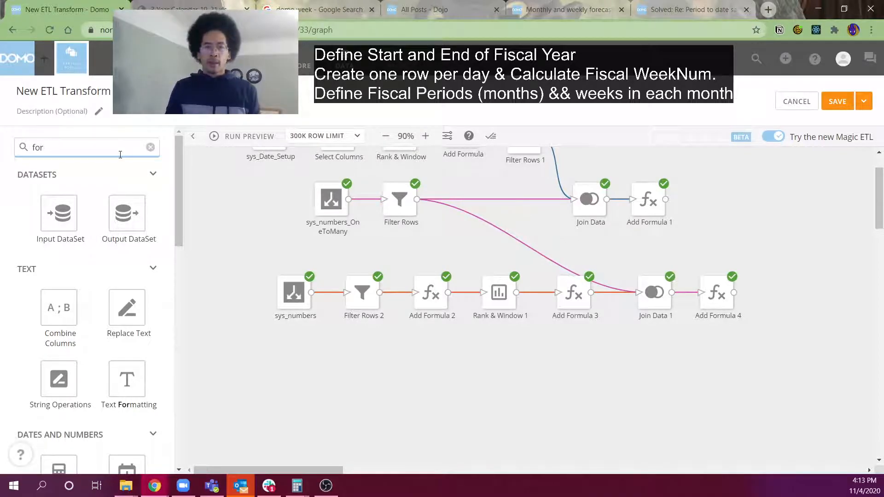
text(join)
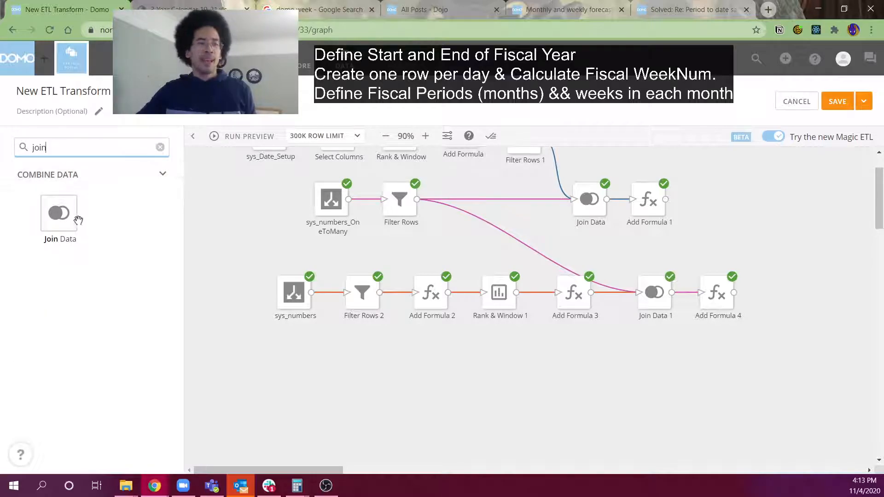
drag(59, 213, 771, 235)
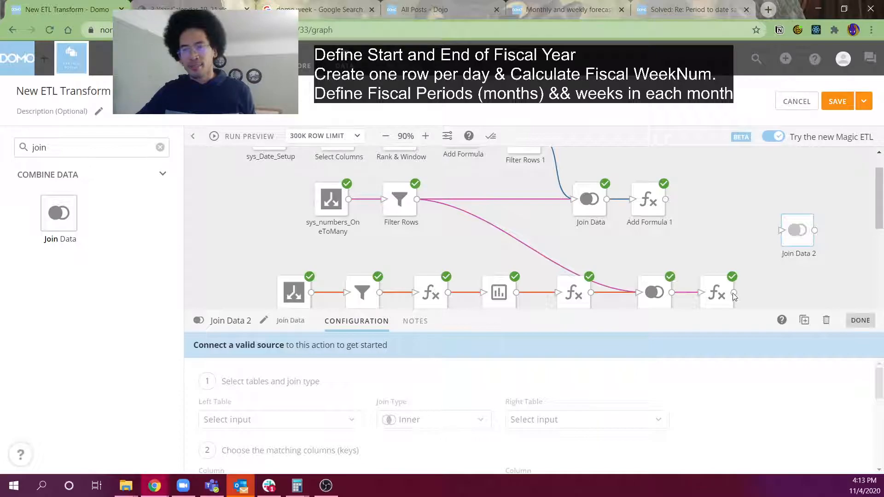
Step: Connect Add Formula 4 and Add Formula 1 to Join Data 2
drag(734, 296, 783, 237)
drag(666, 199, 792, 218)
mouse_move(269, 471)
mouse_down()
mouse_move(355, 467)
mouse_move(279, 470)
mouse_up()
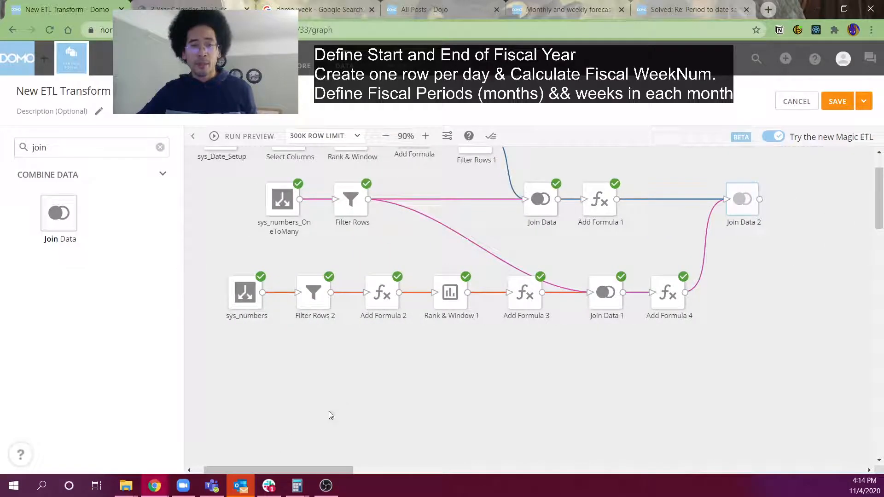
Step: Rename the Add Formula 2 tile, which holds the weeks_in_month formula, as CHANGE ME
click(382, 293)
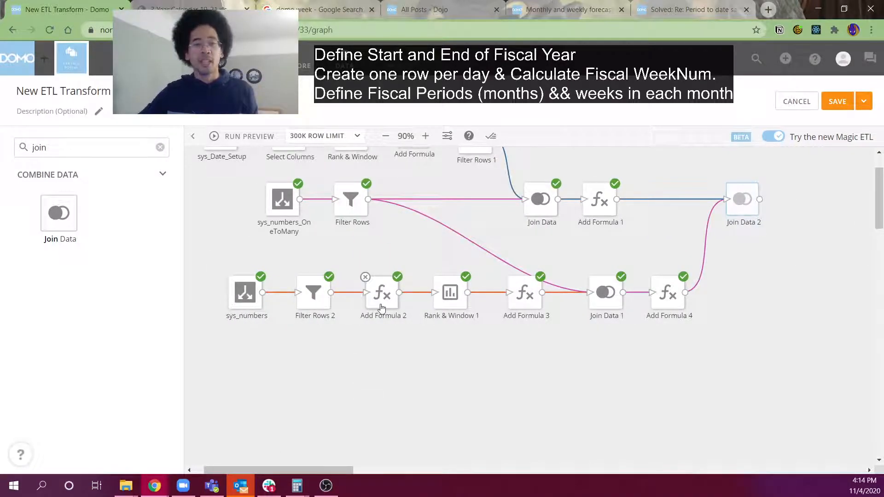
click(230, 321)
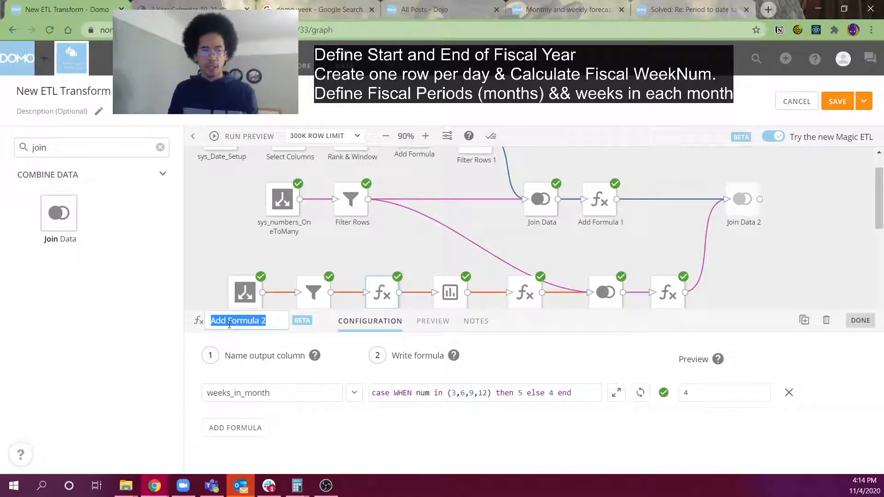
text(CHAN)
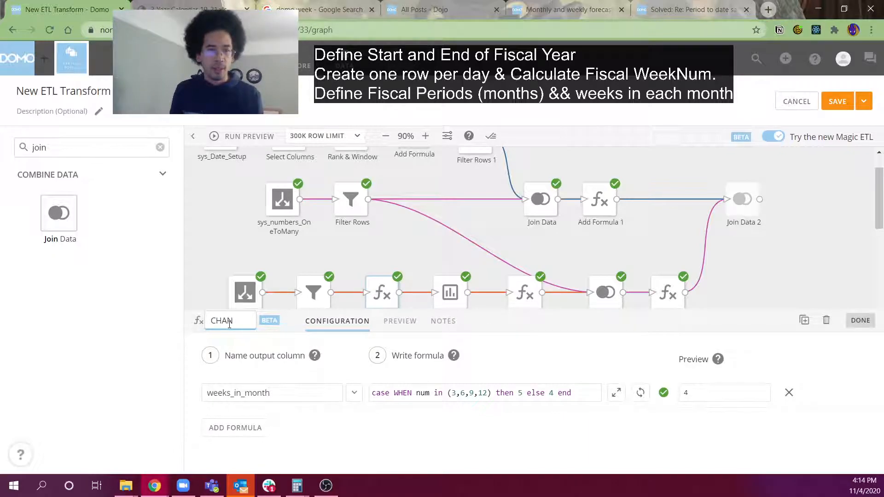
text(GE ME)
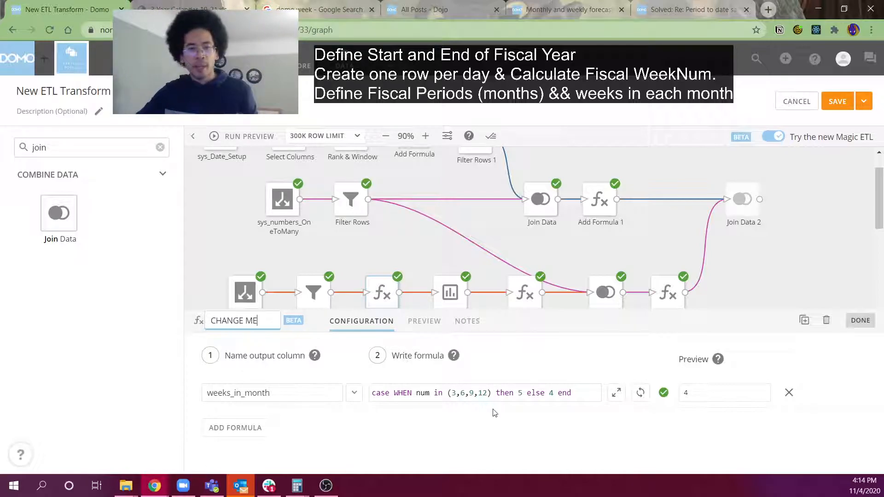
click(484, 394)
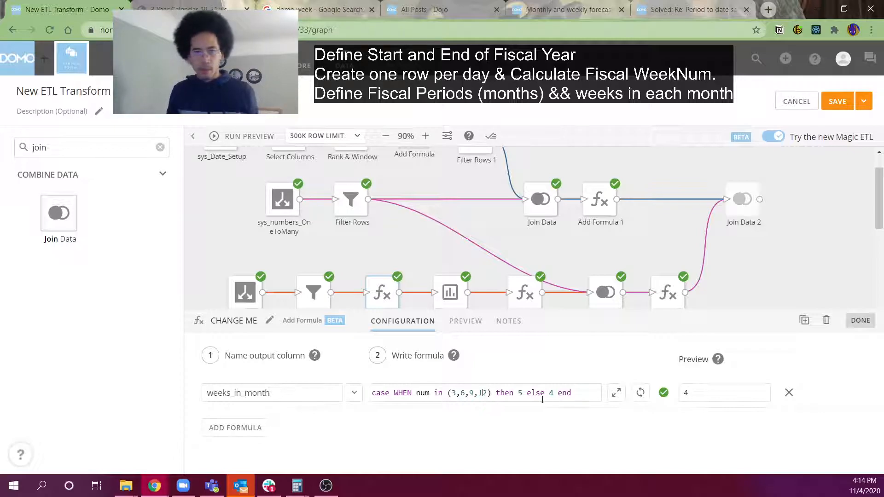
key(Delete)
text(3)
key(BackSpace)
text(2)
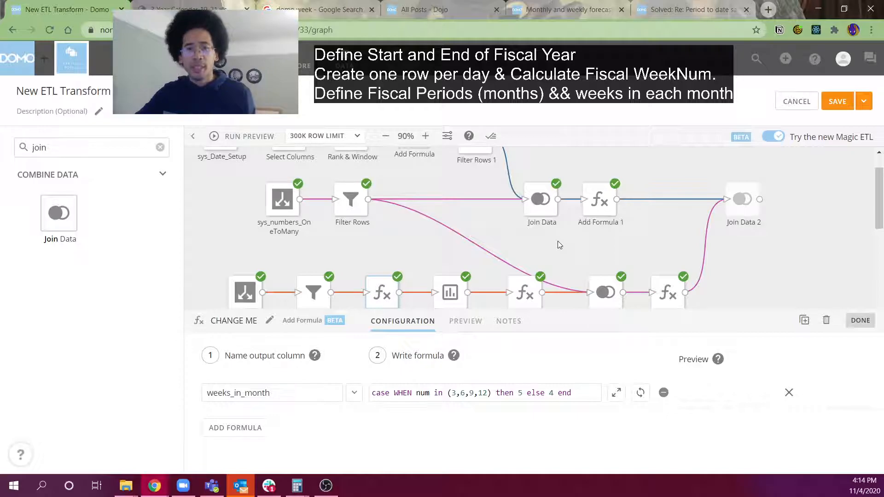
click(746, 310)
scroll(741, 373, up, 1)
drag(345, 304, 382, 307)
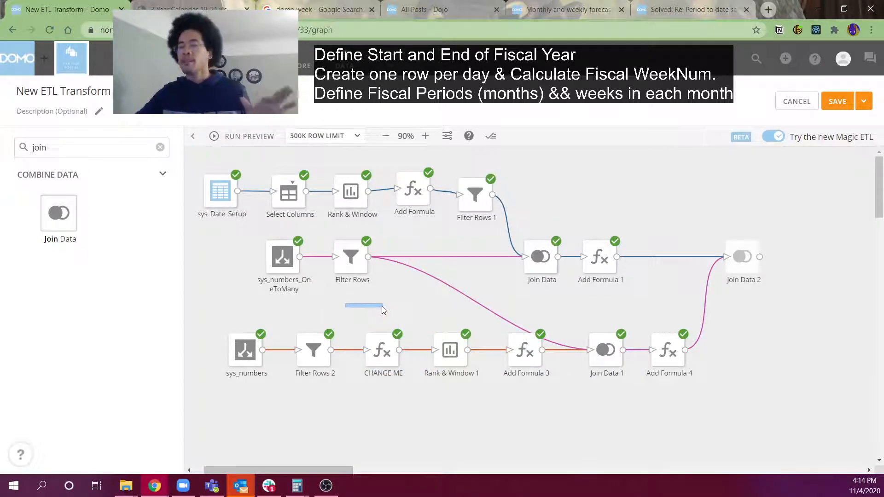
Step: Choose FY_WeekNum from Add Formula 4 and FY_WeekNum from Add Formula 1 as the matching key columns in Join Data 2
click(749, 275)
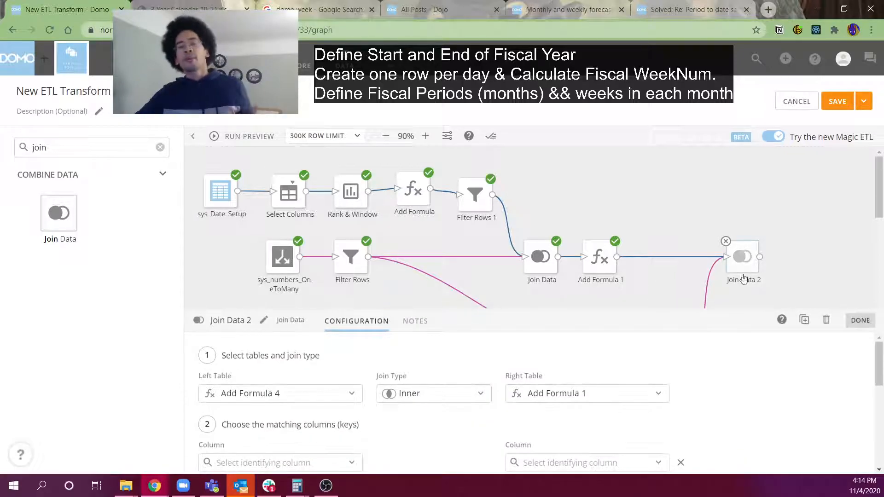
scroll(439, 438, down, 1)
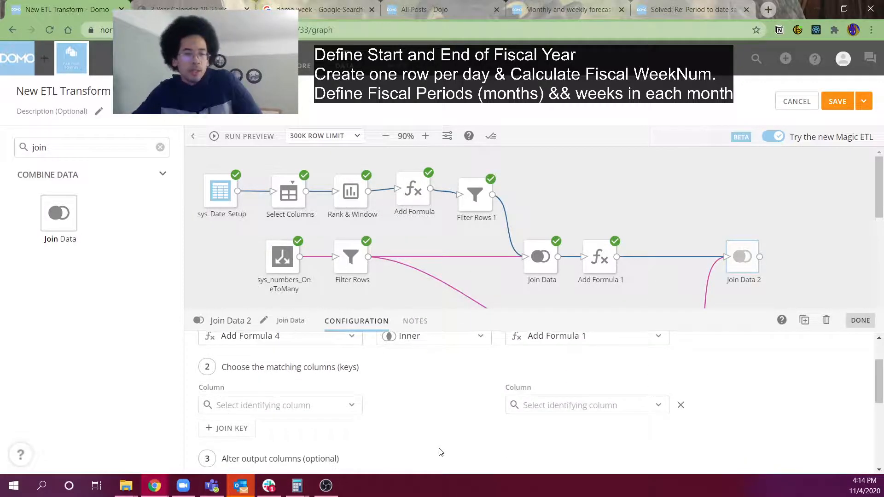
click(279, 407)
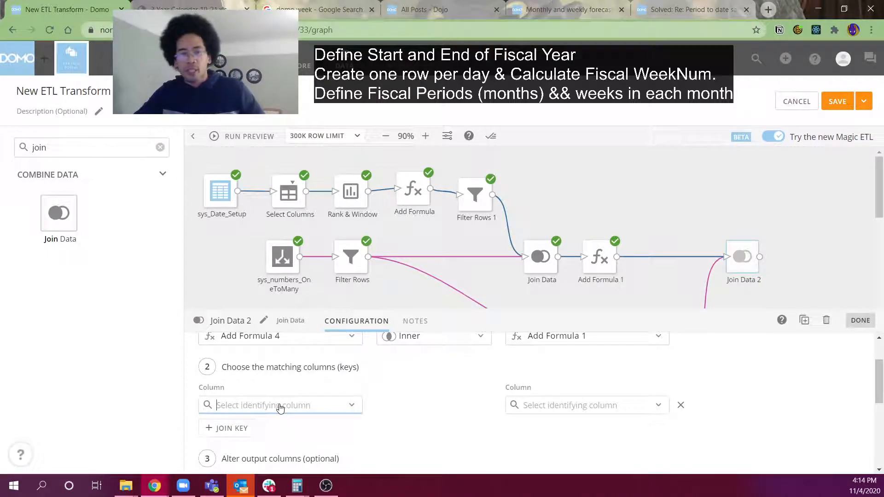
click(280, 407)
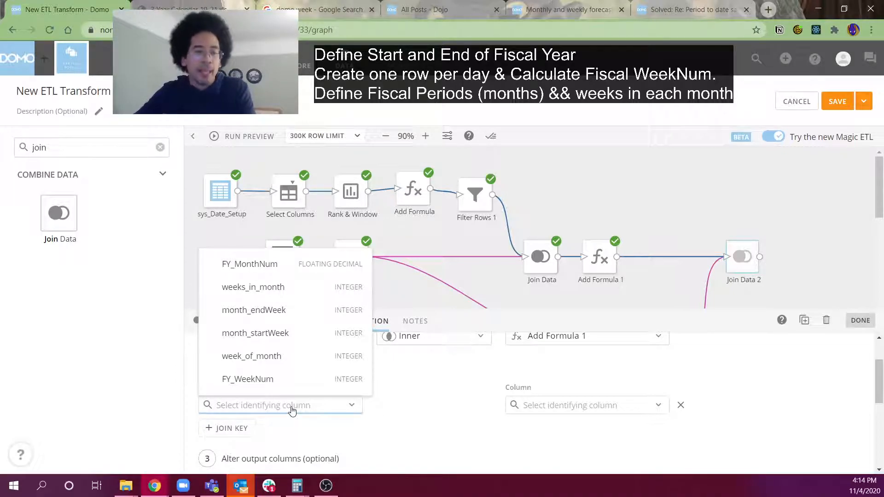
click(276, 385)
click(563, 414)
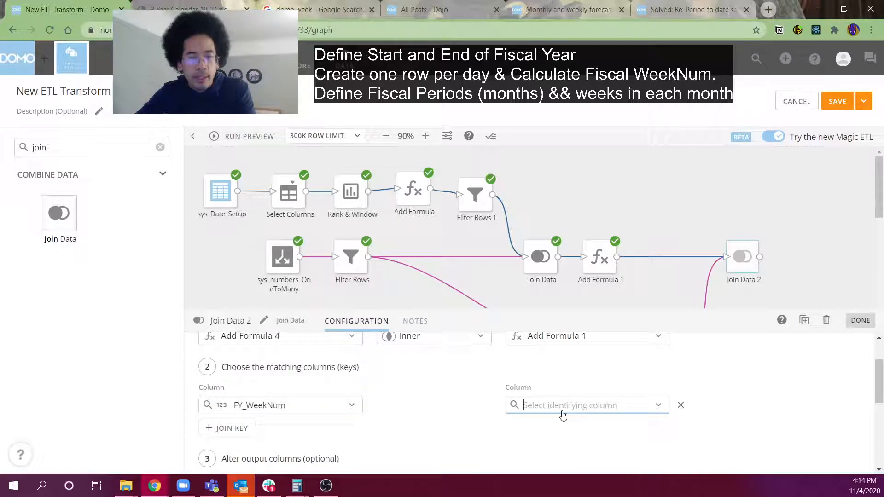
click(527, 384)
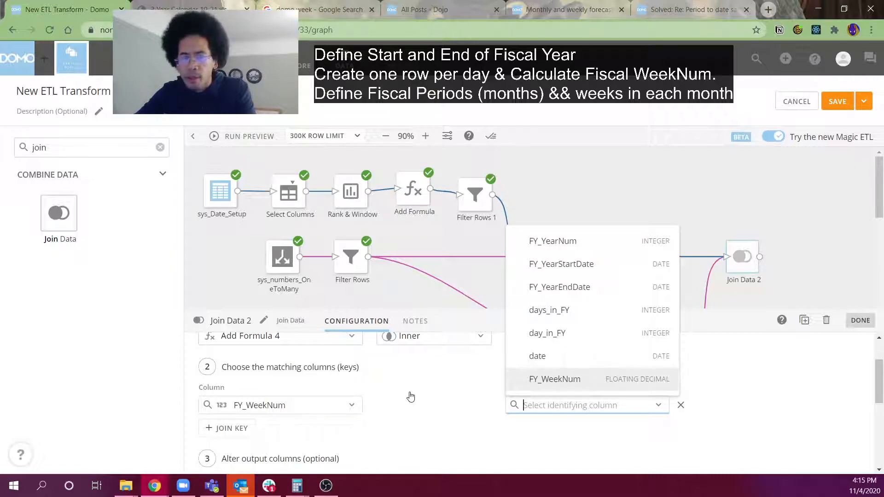
key(Return)
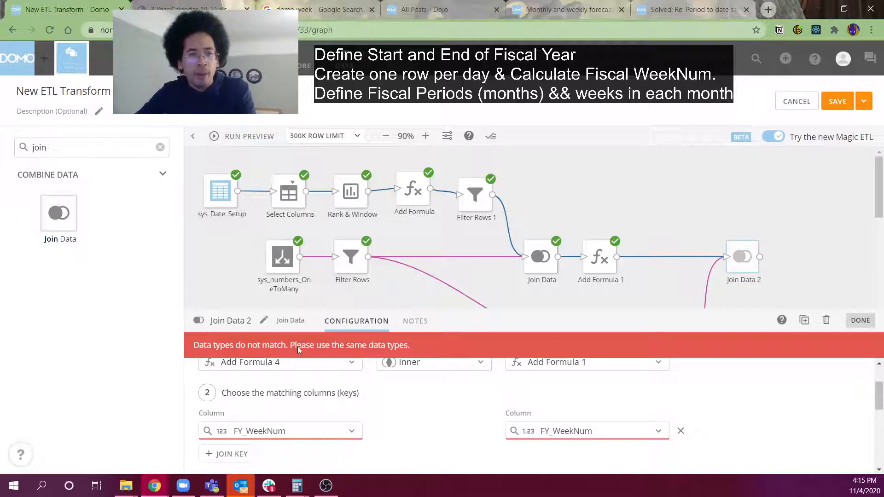
Step: Check the data types of the FY_WeekNum key columns on both sides of Join Data 2
click(559, 436)
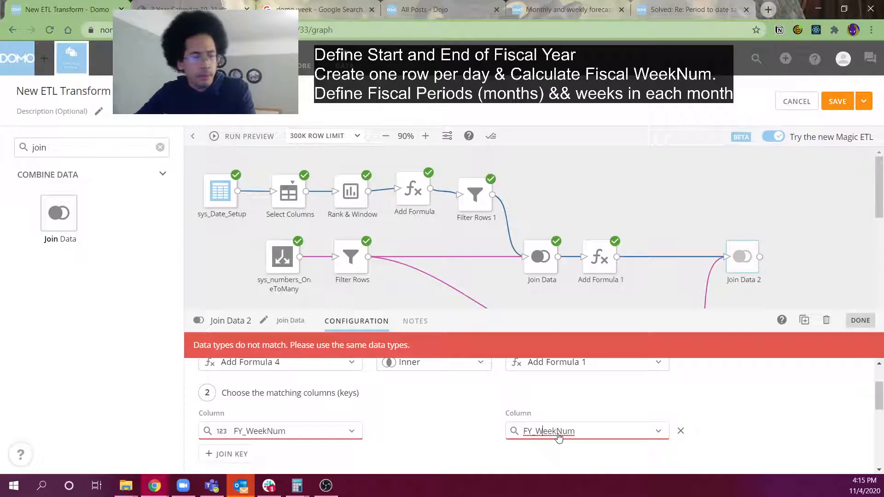
click(657, 432)
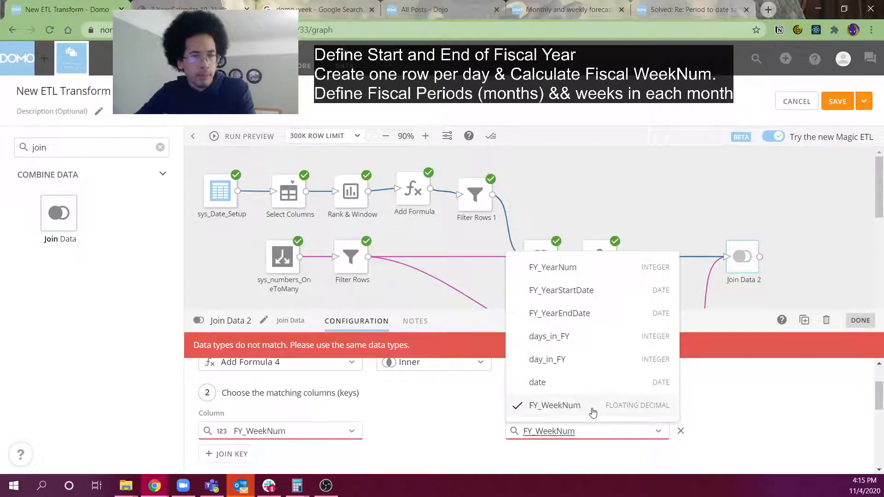
click(358, 436)
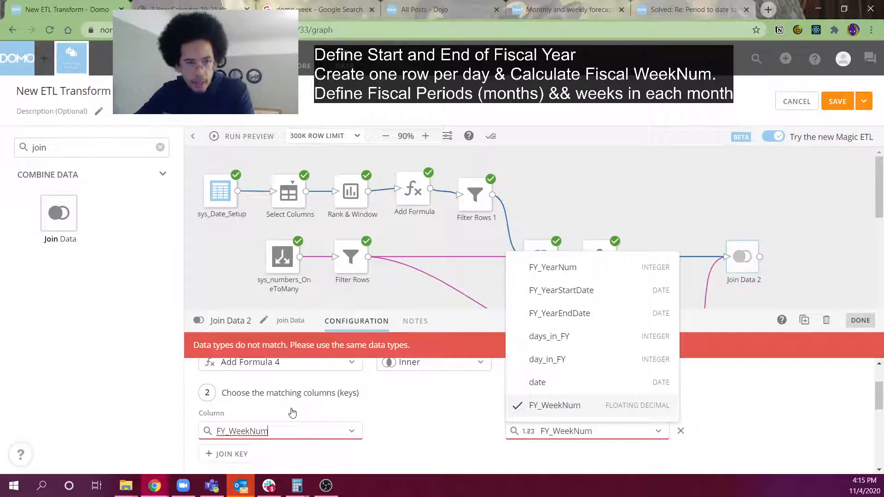
key(Return)
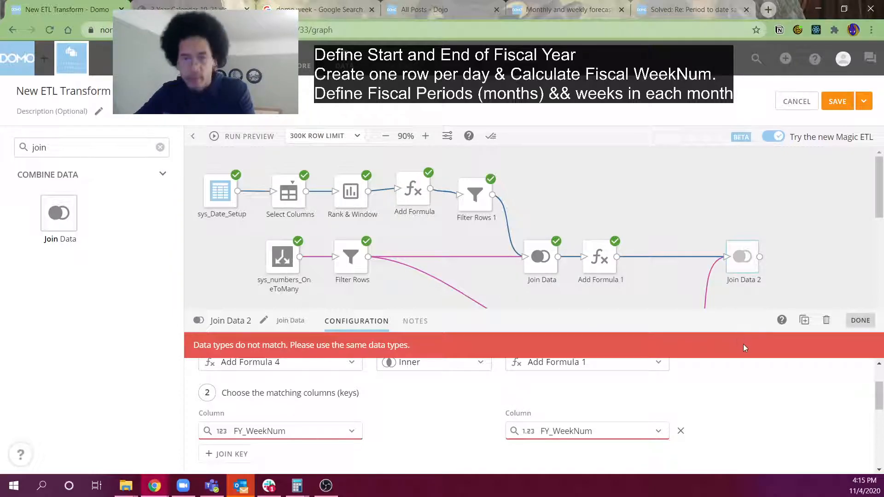
Step: Find the Set Column Type tile by searching for "type" and place two on the canvas, one before Join Data 2 on each branch
drag(751, 310, 736, 367)
click(99, 144)
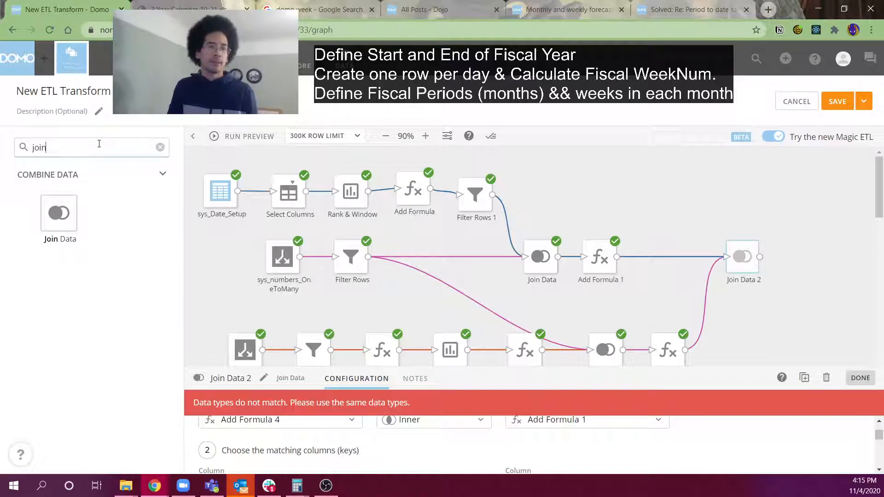
key(BackSpace)
key(BackSpace)
key(BackSpace)
key(BackSpace)
text(data)
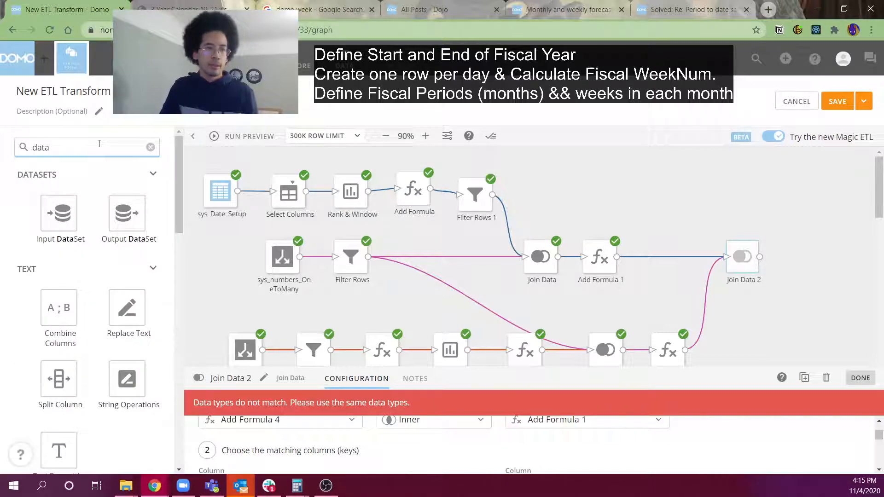
key(BackSpace)
key(BackSpace)
key(BackSpace)
key(BackSpace)
text(type)
drag(69, 214, 689, 239)
drag(59, 213, 750, 328)
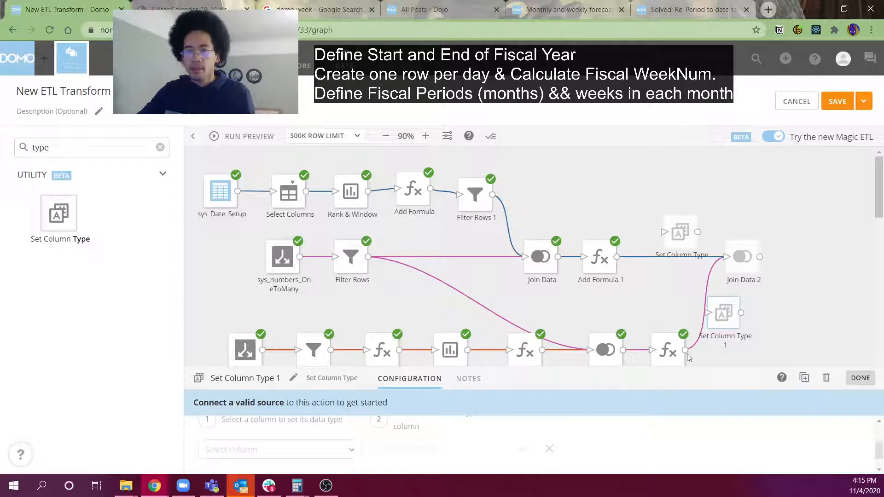
Step: Connect Add Formula 4 to Set Column Type 1 and select FY_WeekNum with the Integer data type
drag(686, 352, 708, 313)
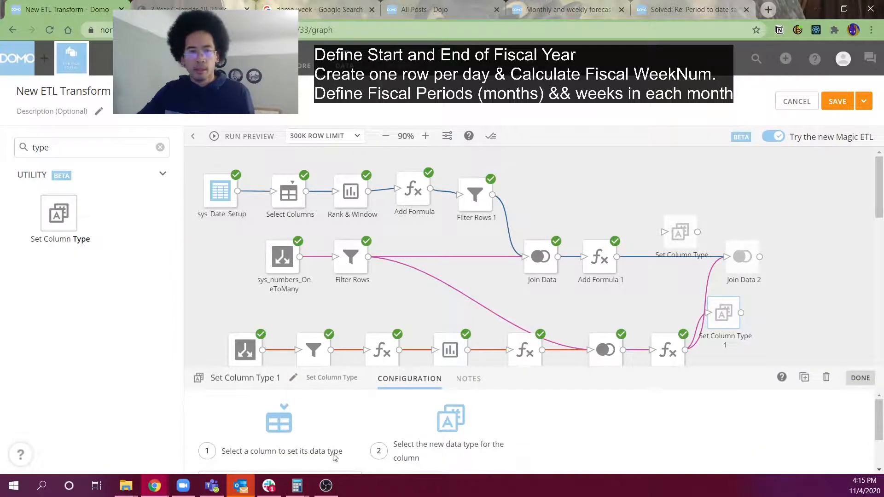
scroll(336, 456, down, 2)
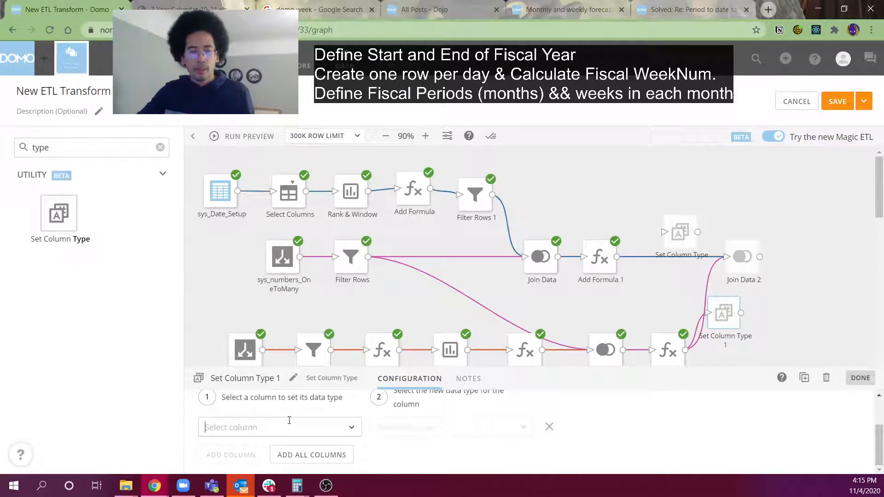
click(333, 428)
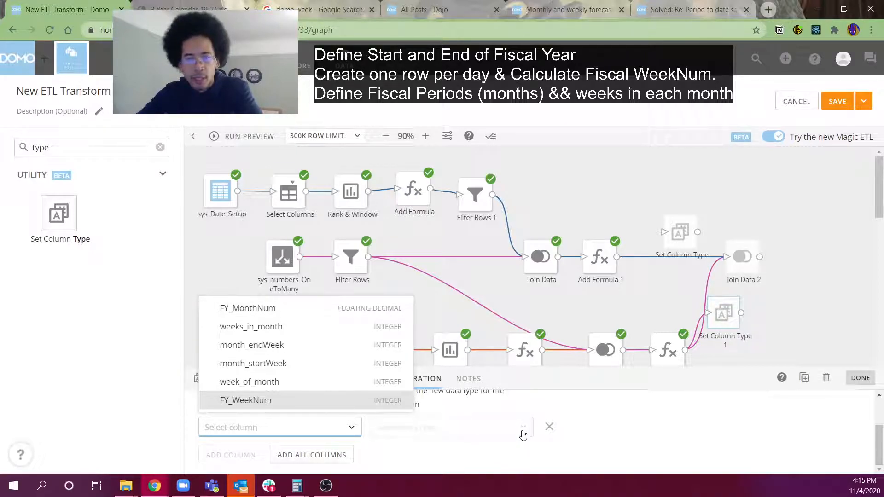
click(374, 400)
click(449, 432)
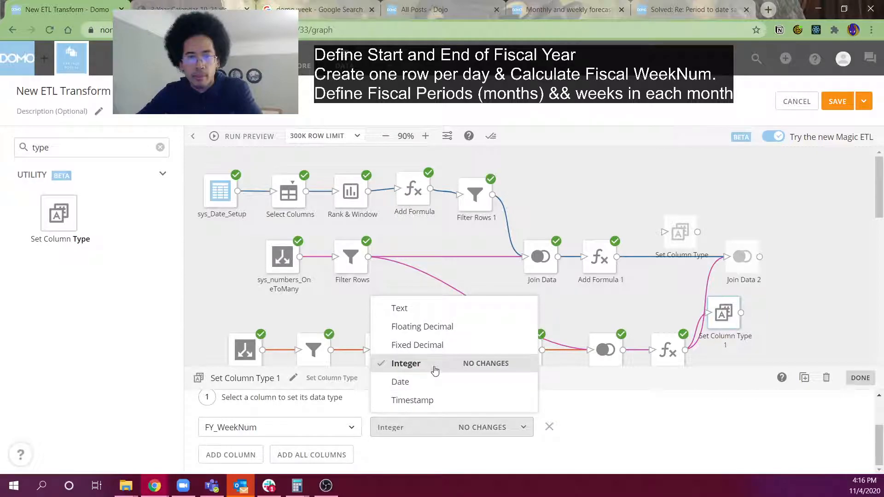
Step: Replace the direct link from Add Formula 4 to Join Data 2 with one from Set Column Type 1, and line the tiles up
click(709, 284)
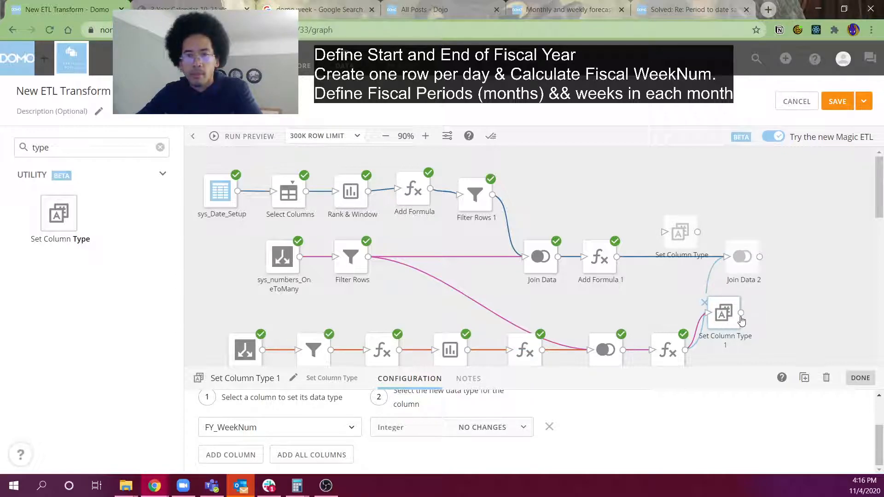
drag(741, 313, 807, 278)
drag(722, 333, 725, 369)
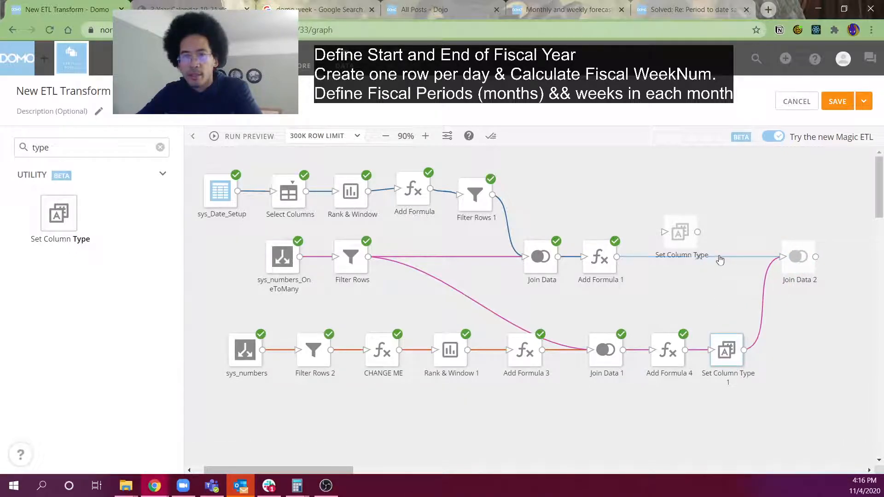
Step: Replace the direct link from Add Formula 1 to Join Data 2 with a route through Set Column Type
click(616, 260)
mouse_move(616, 261)
mouse_down()
mouse_move(668, 256)
mouse_move(597, 267)
mouse_move(618, 271)
mouse_up()
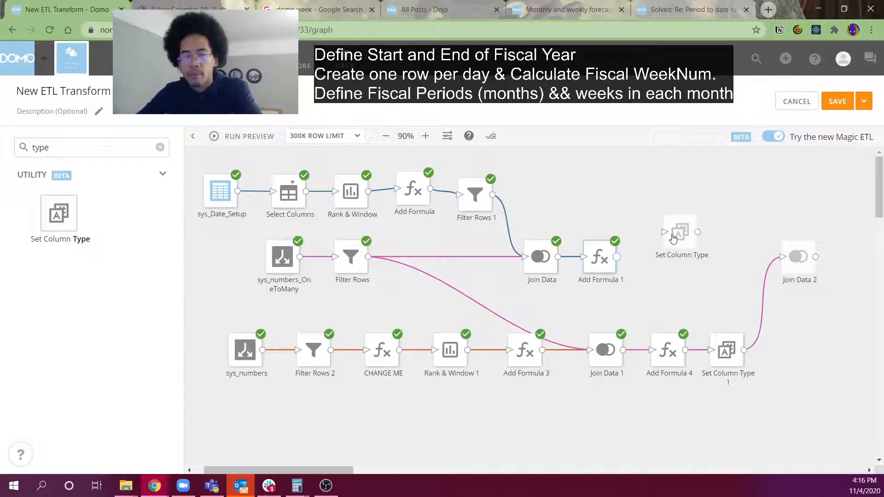
click(618, 261)
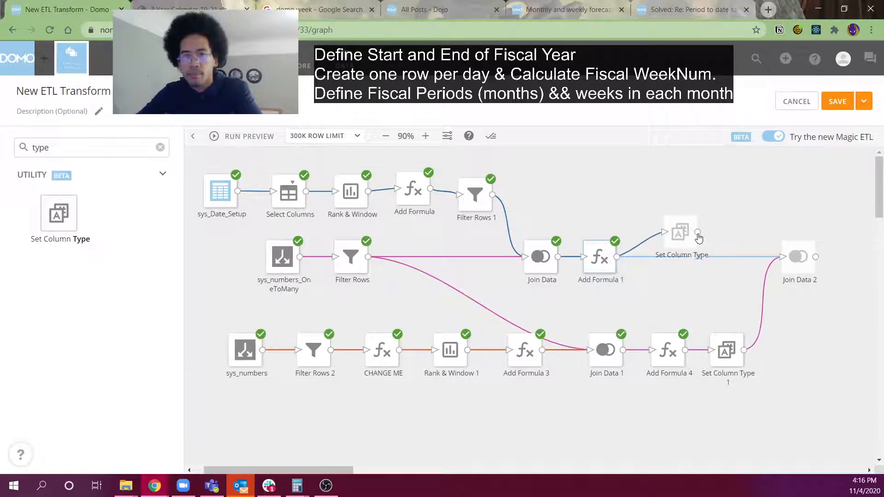
drag(699, 237, 795, 263)
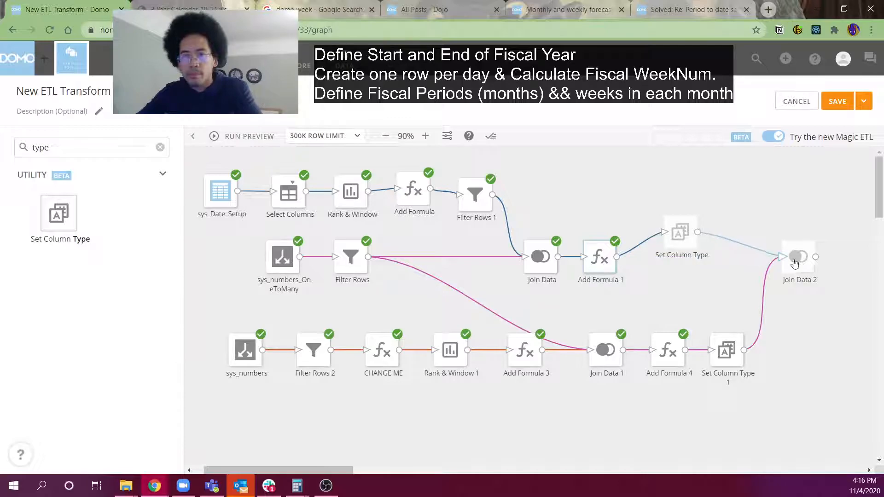
Step: Set the data type of FY_WeekNum to Integer in the Set Column Type tile after Add Formula 1
click(677, 232)
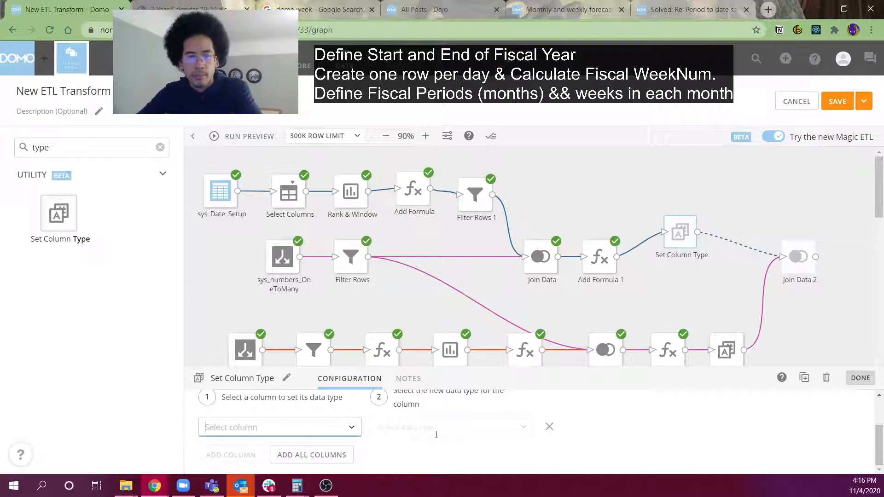
click(352, 427)
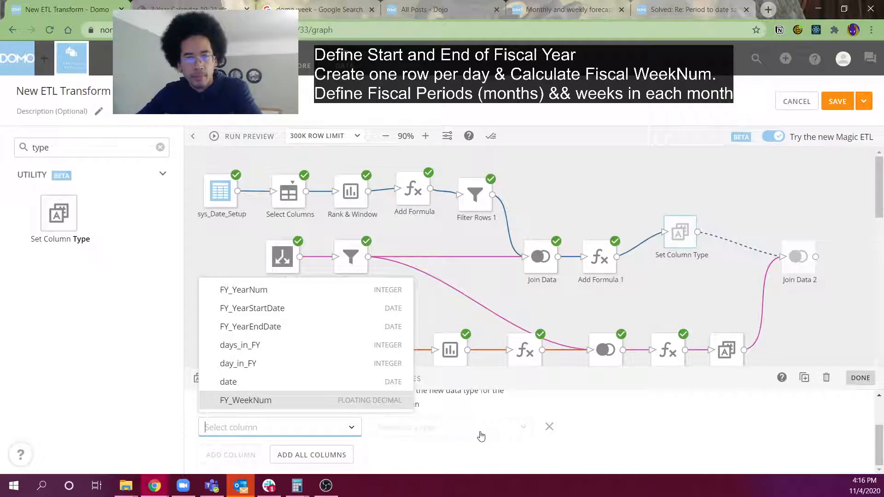
click(502, 432)
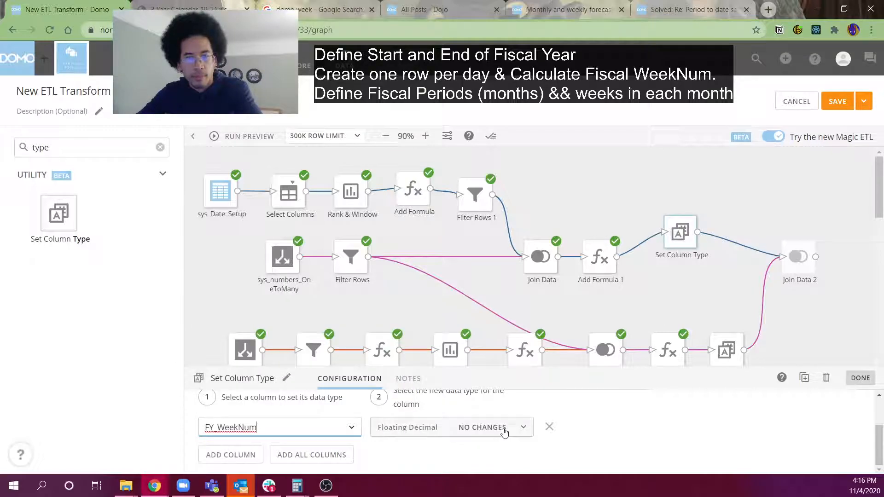
click(475, 433)
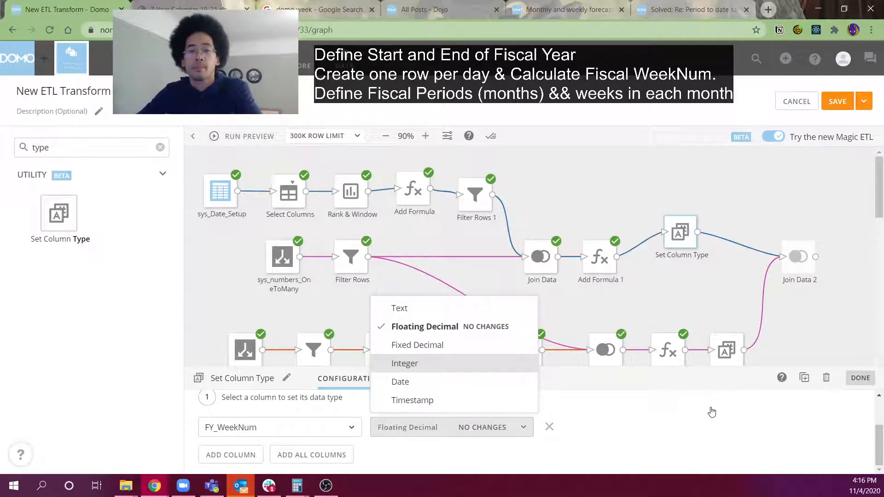
Step: In Join Data 2, set Set Column Type as left table and Set Column Type 1 as right table, and drop FY_WeekNum from the left table
click(796, 261)
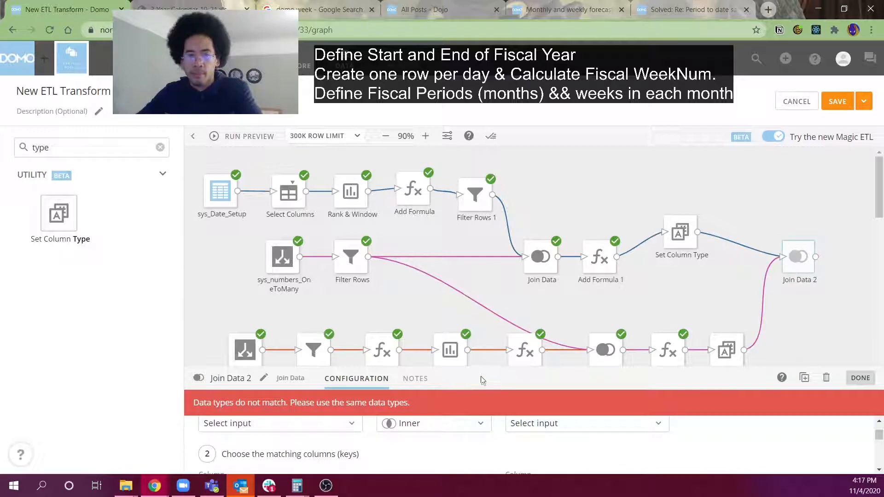
drag(485, 357, 479, 255)
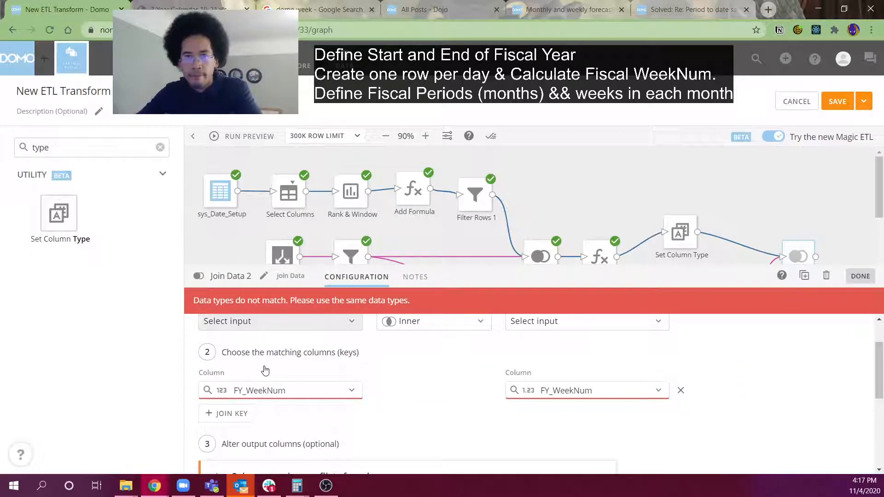
click(291, 328)
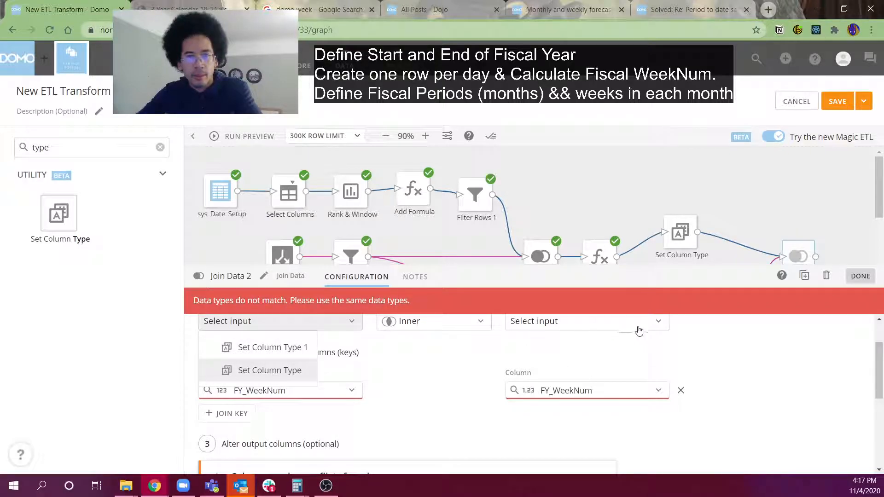
click(592, 372)
scroll(592, 372, down, 2)
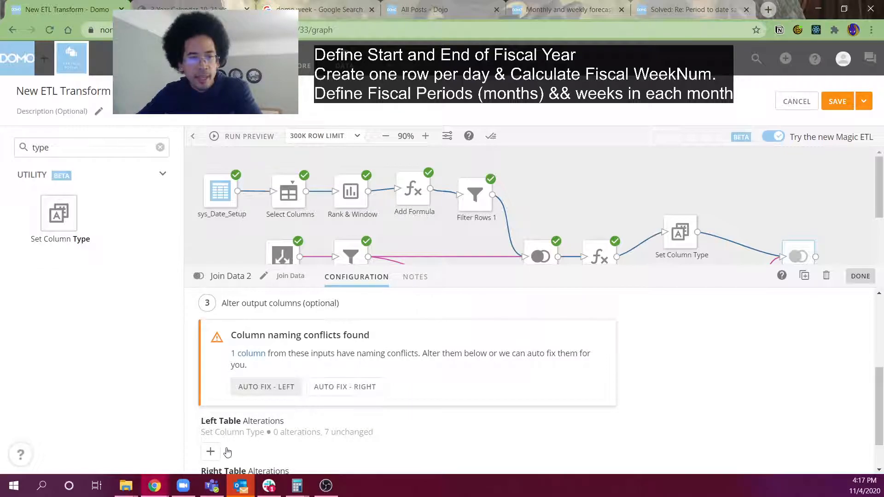
click(211, 453)
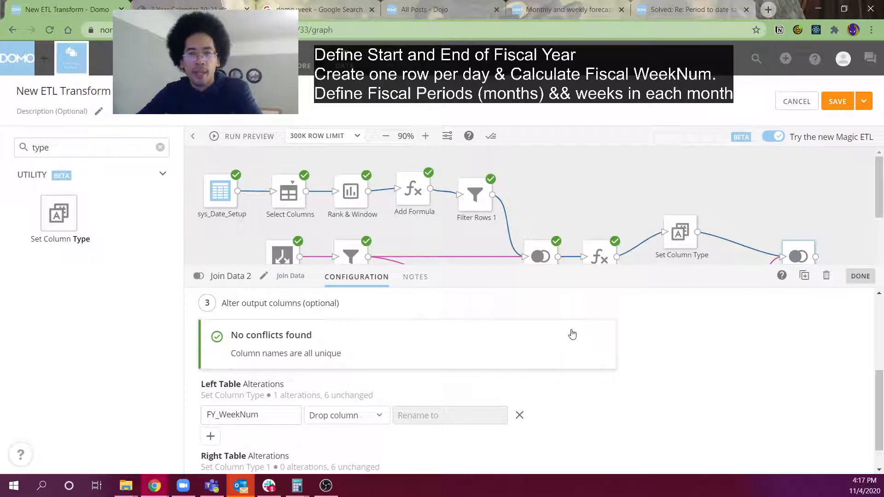
Step: Add a Select Columns tile after Join Data 2 and connect it between that join and the sys_retailDim output
click(160, 150)
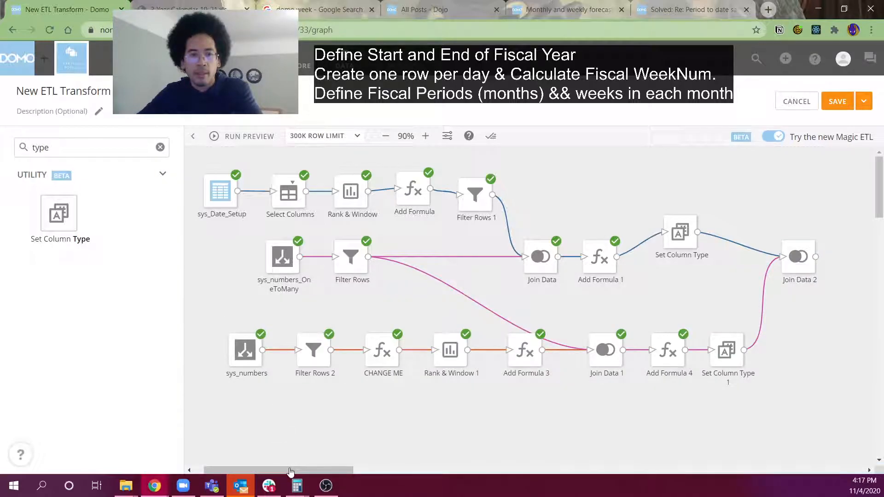
drag(291, 472, 396, 471)
click(120, 148)
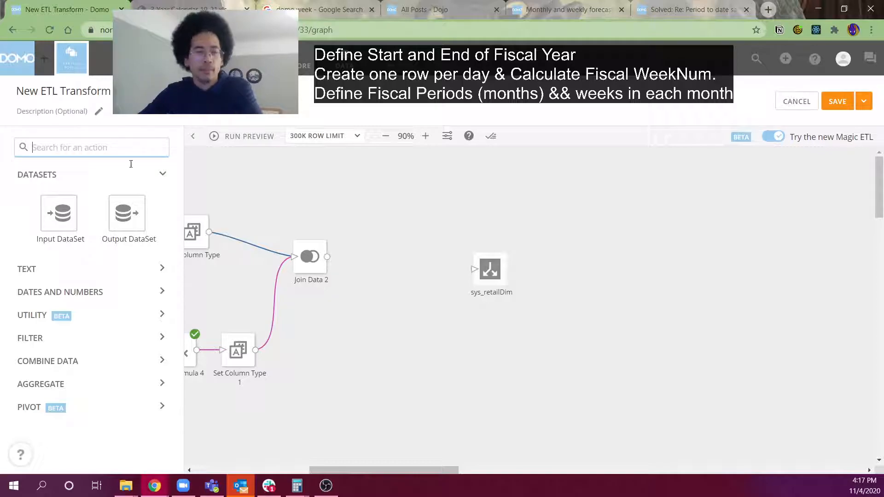
text(sel)
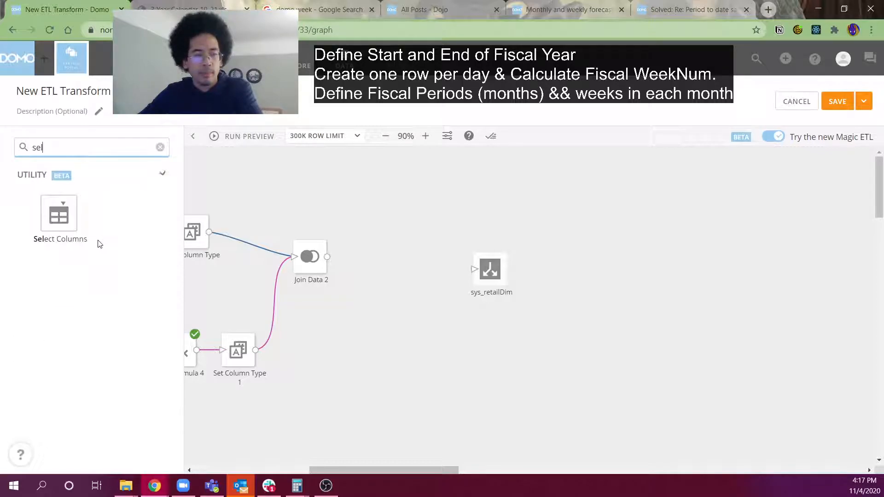
drag(59, 217, 385, 258)
drag(327, 256, 367, 261)
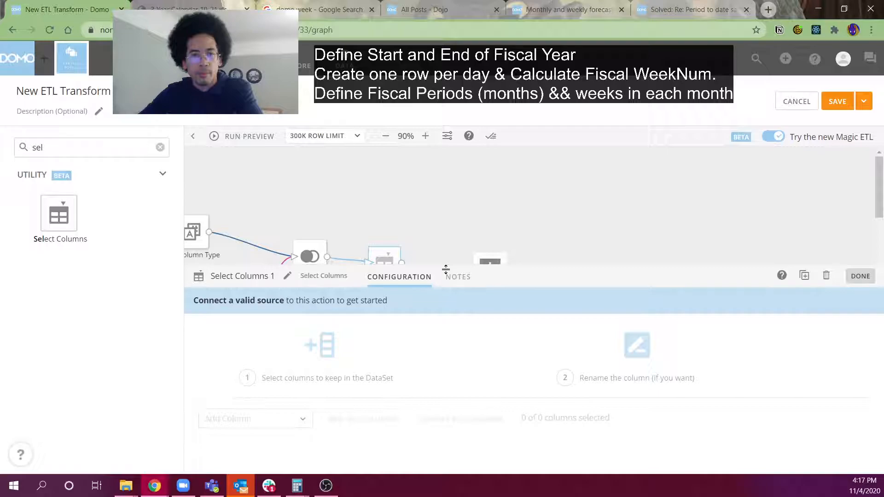
scroll(446, 270, down, 3)
scroll(418, 243, up, 2)
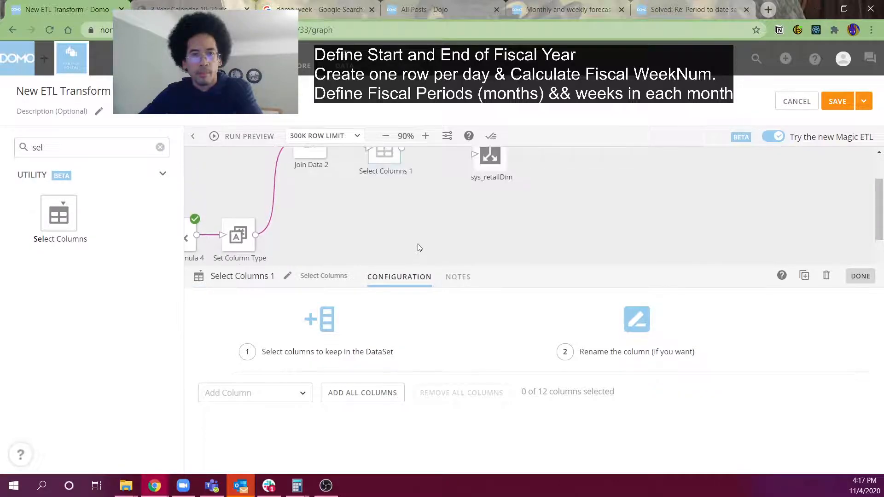
drag(402, 205, 474, 211)
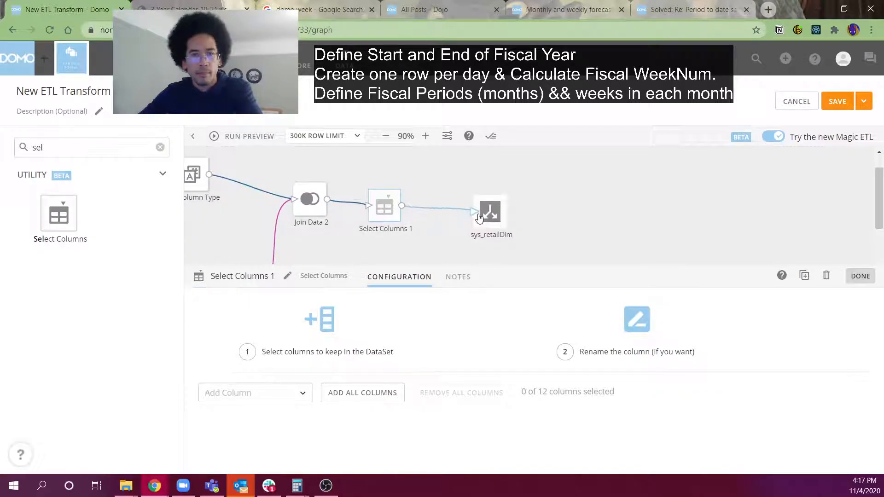
Step: Add all columns to Select Columns 1 and move date to the first position
click(368, 395)
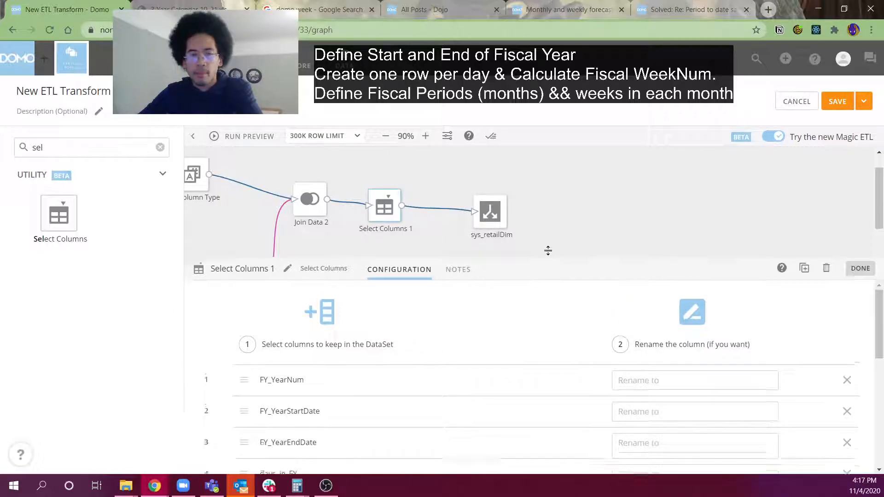
drag(547, 252, 547, 172)
drag(245, 452, 246, 292)
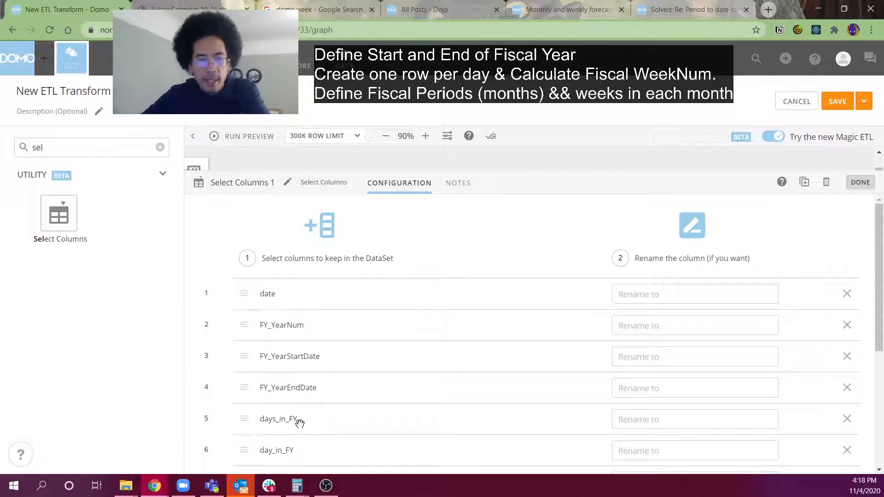
Step: Remove days_in_FY, weeks_in_month, month_endWeek, month_startWeek and week_of_month from the selected columns, and move FY_WeekNum directly below date
scroll(239, 414, down, 2)
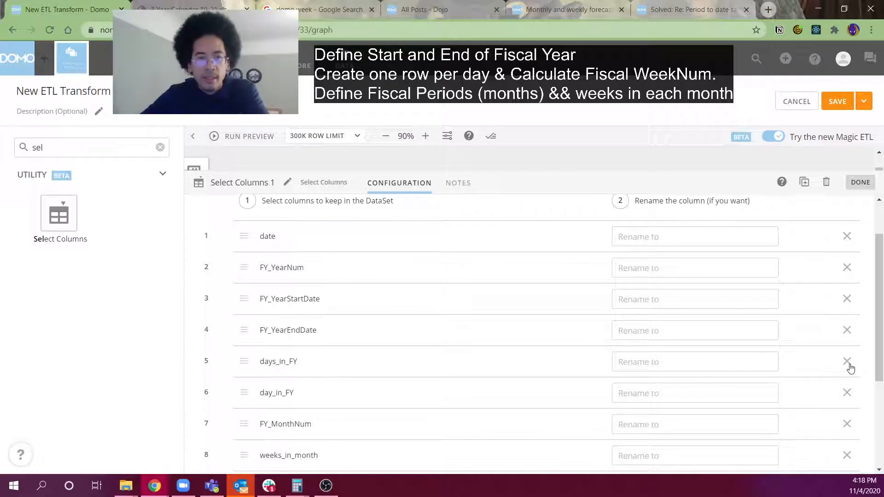
click(850, 367)
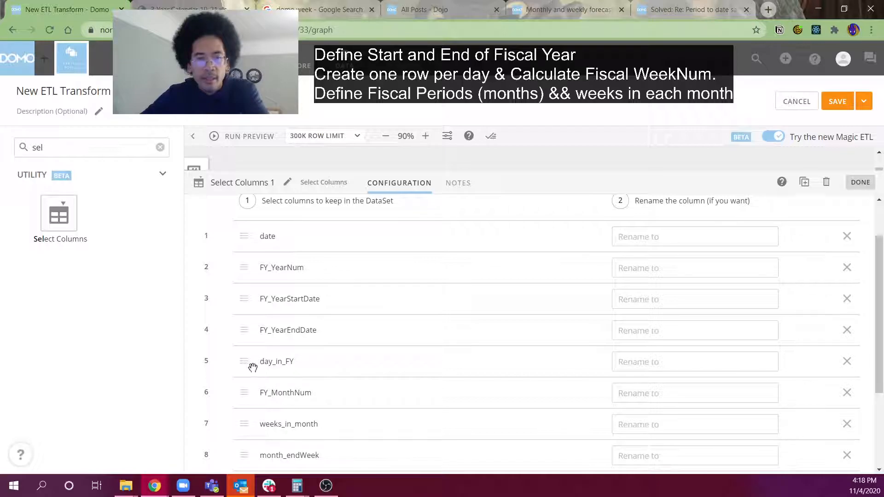
scroll(239, 394, down, 2)
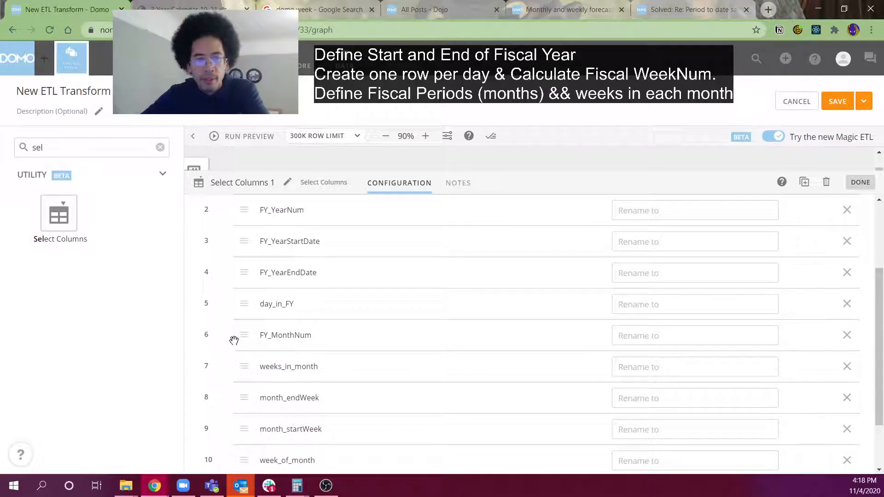
scroll(236, 368, down, 2)
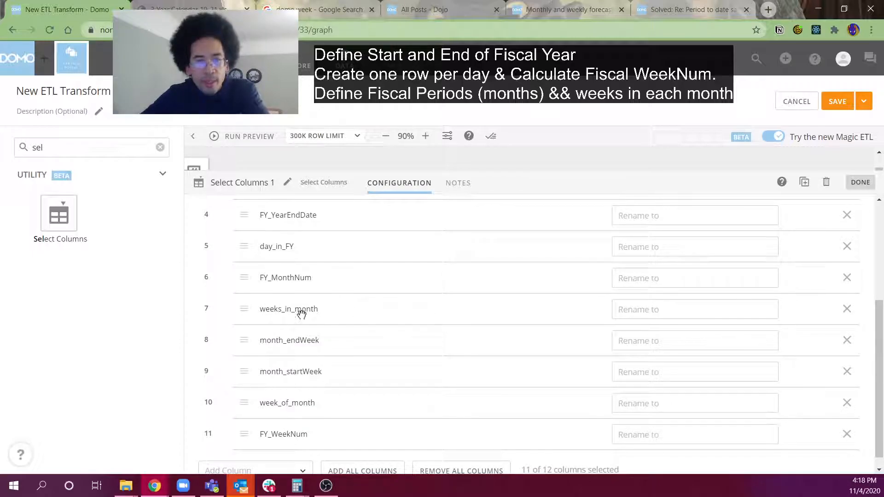
click(849, 311)
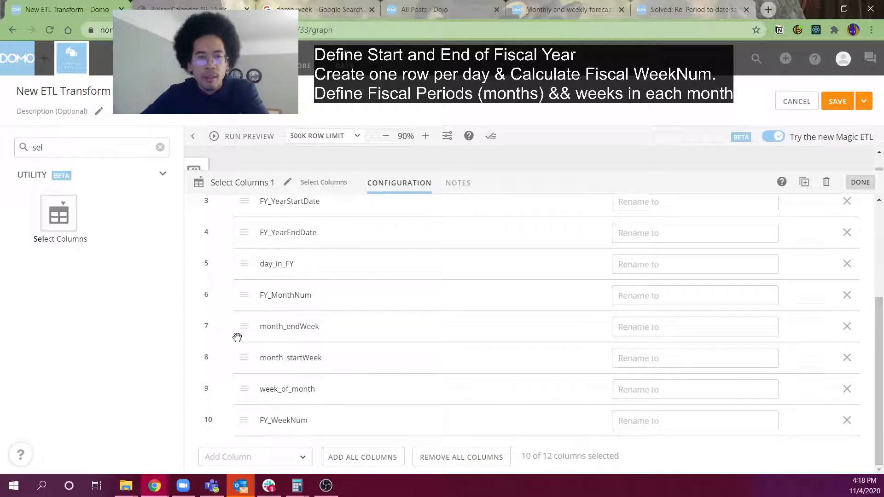
click(850, 335)
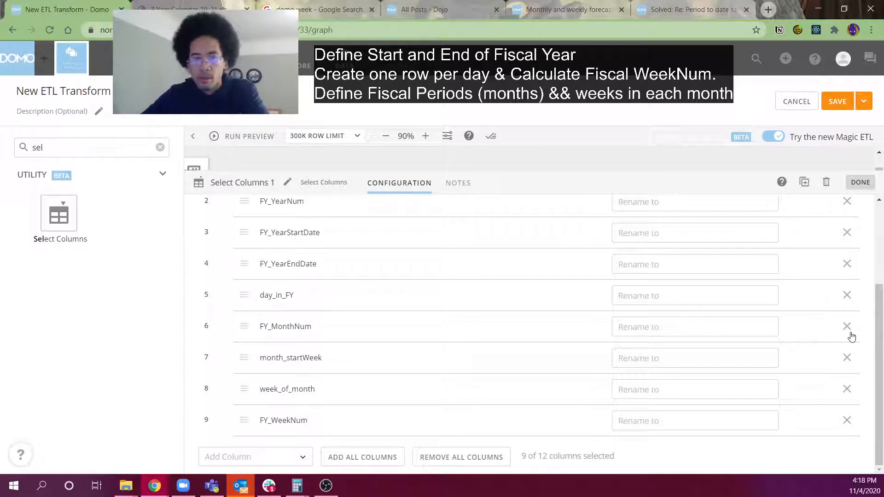
click(847, 360)
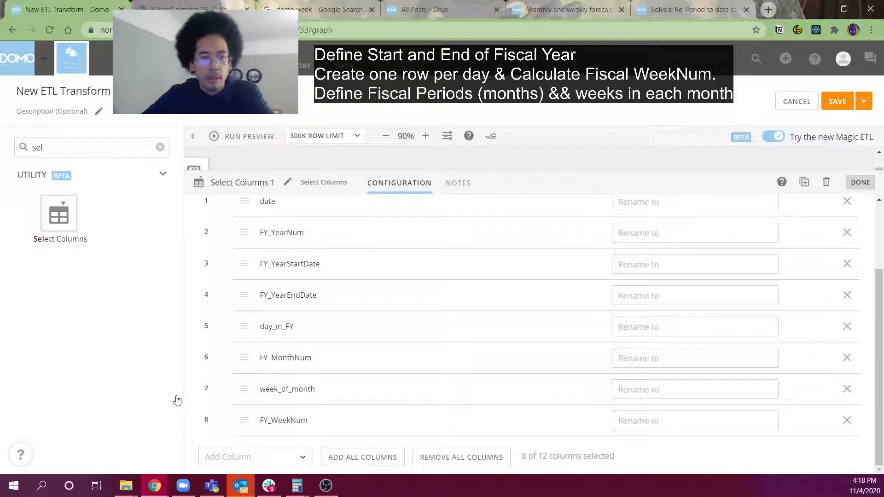
drag(249, 424, 253, 271)
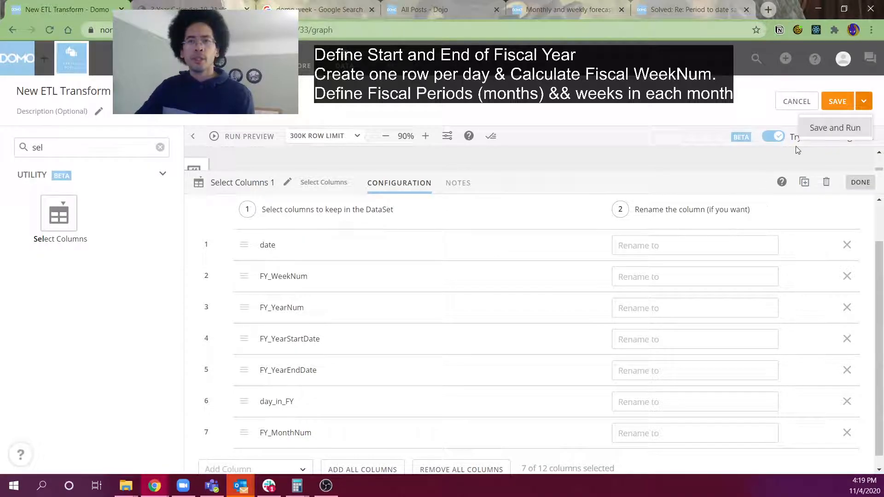
Step: Save and run the dataflow without a version description, and open the data table of the sys_retailDim output dataset
click(819, 133)
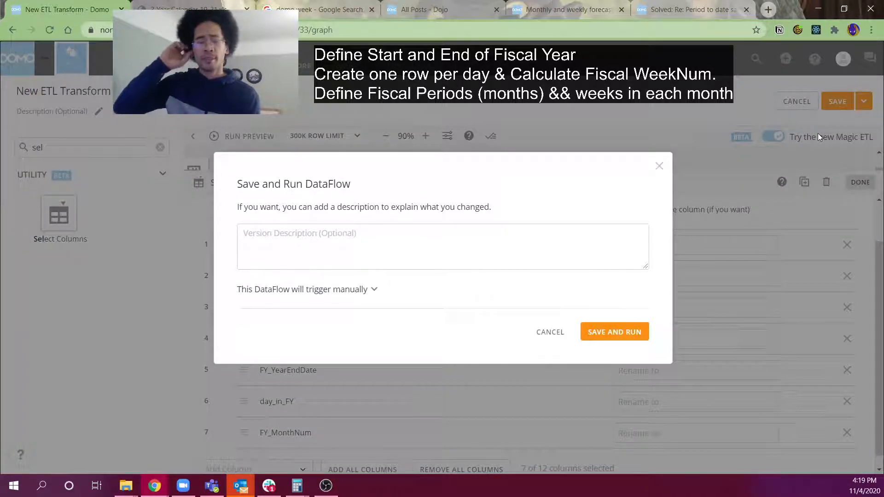
click(596, 333)
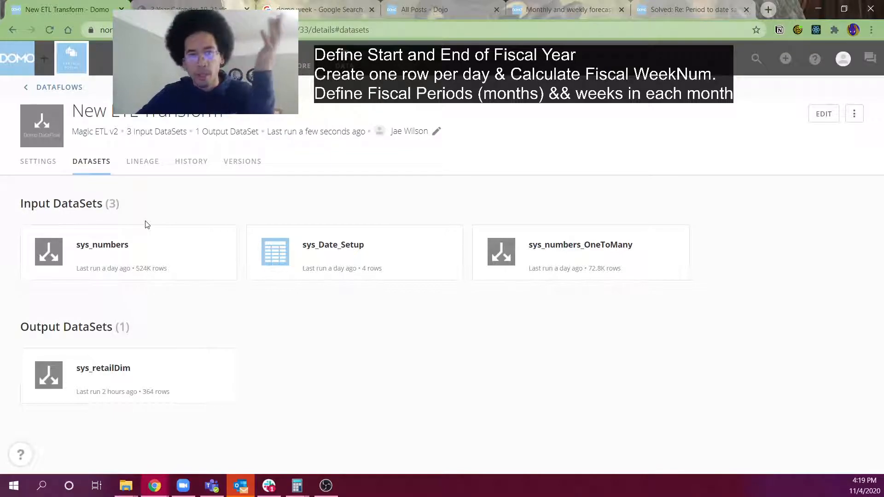
click(144, 366)
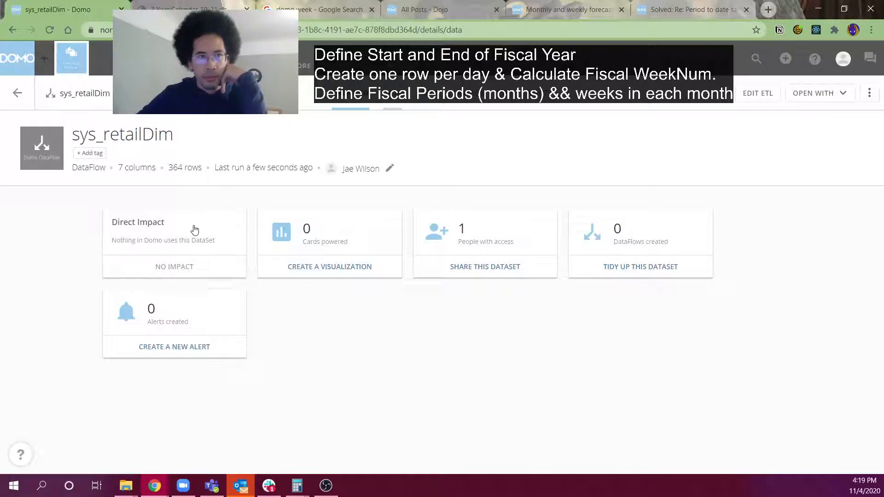
click(391, 106)
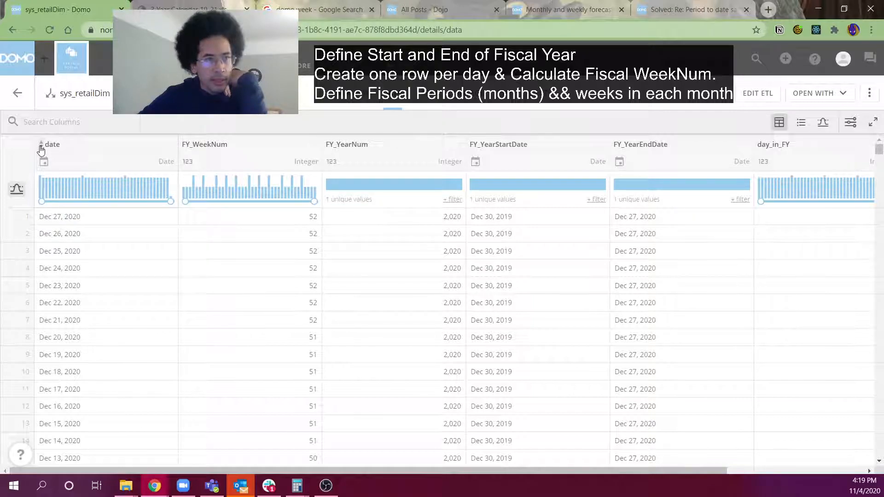
Step: Sort the sys_retailDim rows by date ascending and examine the fiscal week, day and month numbers through to the year's last row
click(101, 150)
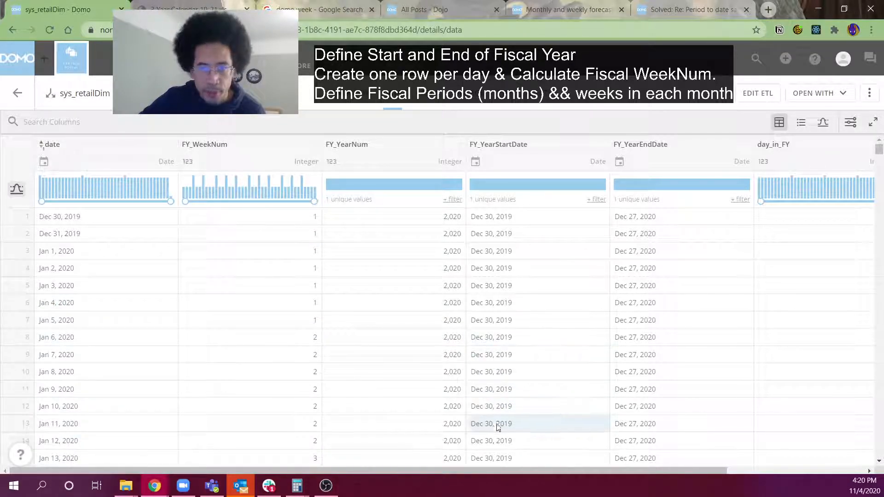
drag(500, 474, 637, 474)
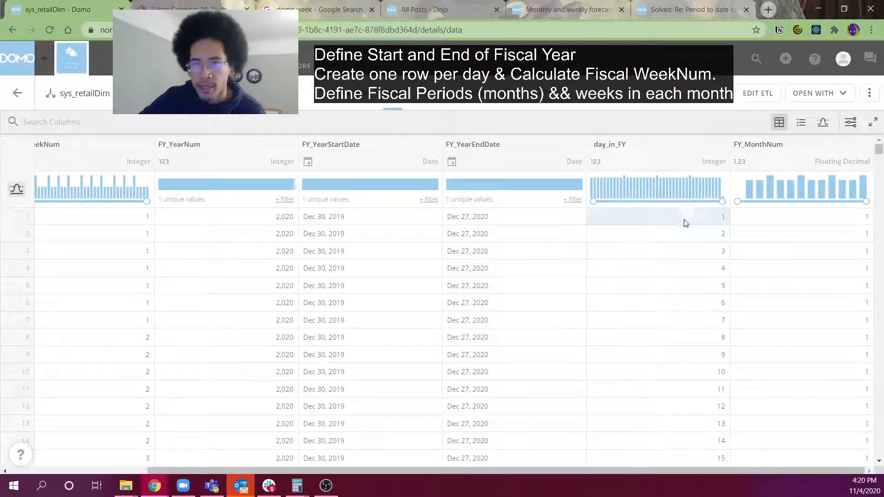
scroll(661, 363, down, 10)
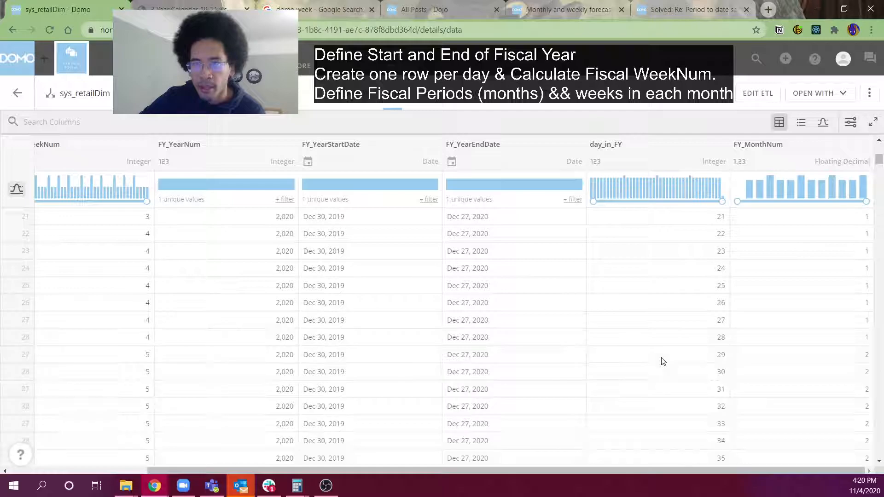
scroll(770, 324, up, 3)
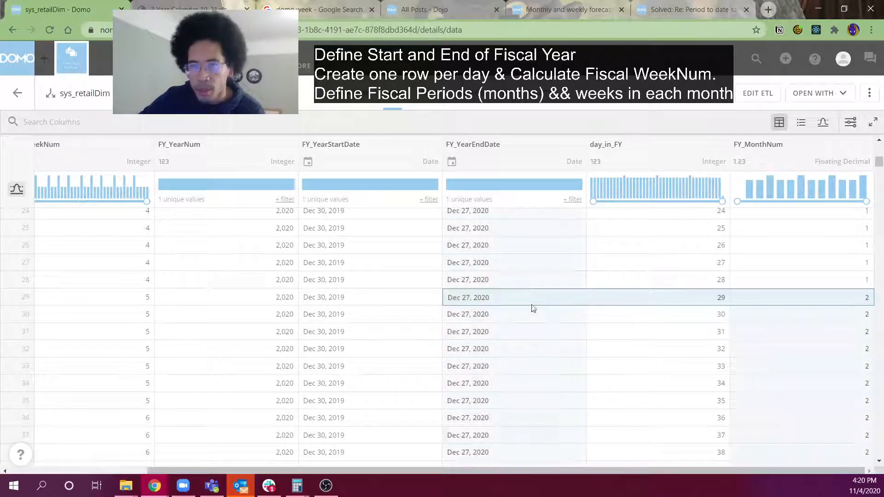
drag(309, 301, 255, 297)
drag(326, 471, 152, 461)
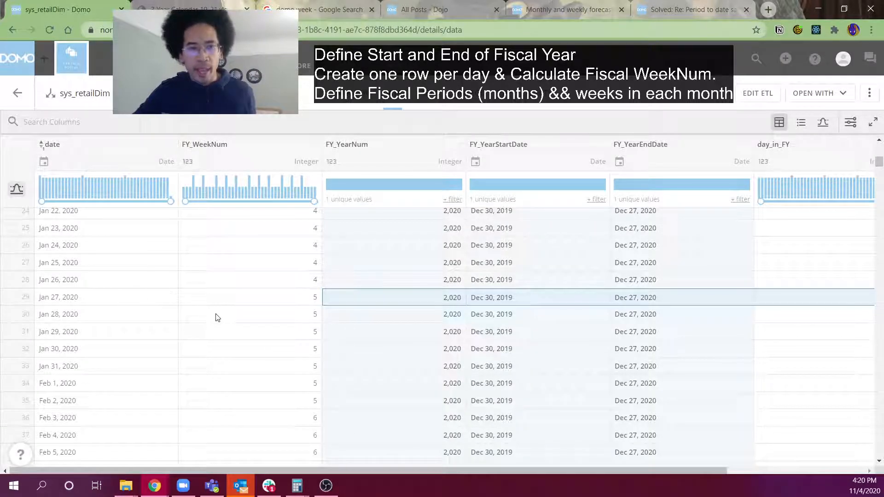
scroll(217, 332, down, 20)
scroll(182, 335, down, 10)
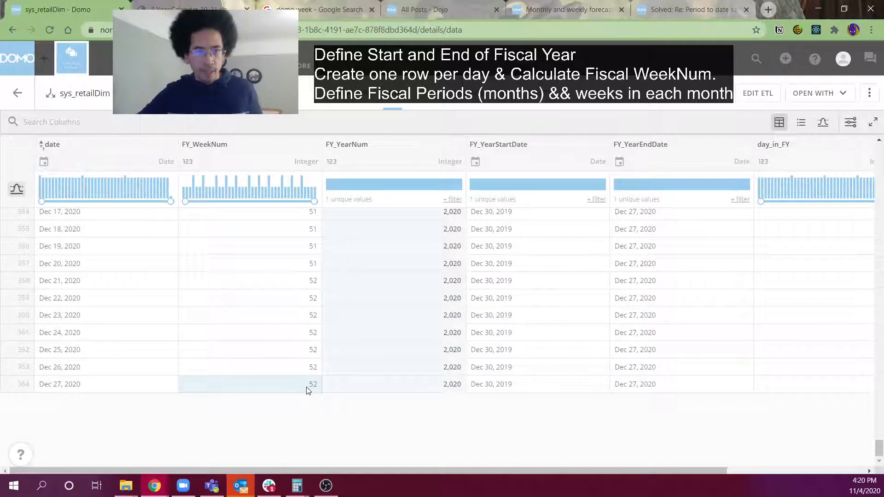
drag(363, 471, 541, 485)
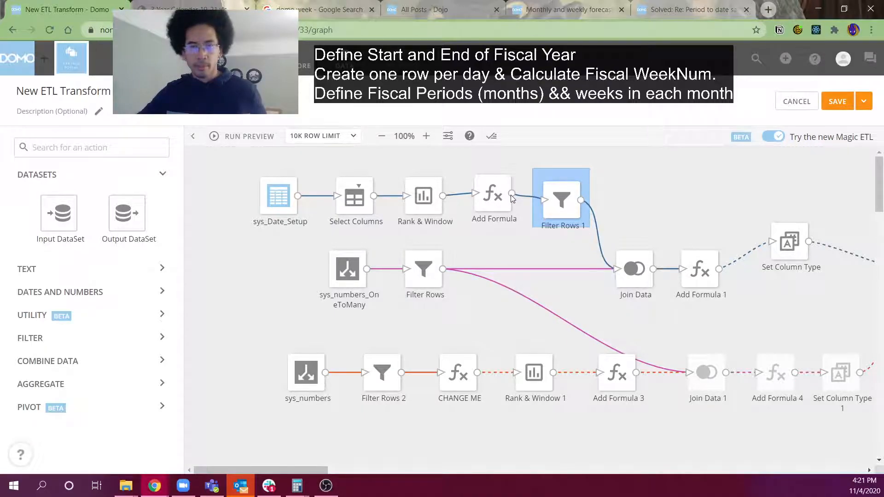
Step: Delete Filter Rows 1, connect Add Formula directly to Join Data, and choose Add Formula as the join's left table
key(Delete)
drag(512, 194, 617, 270)
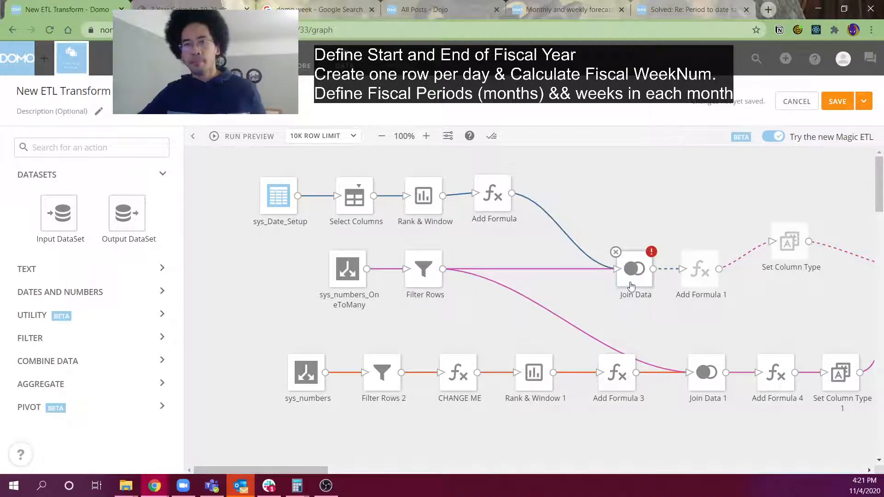
click(628, 267)
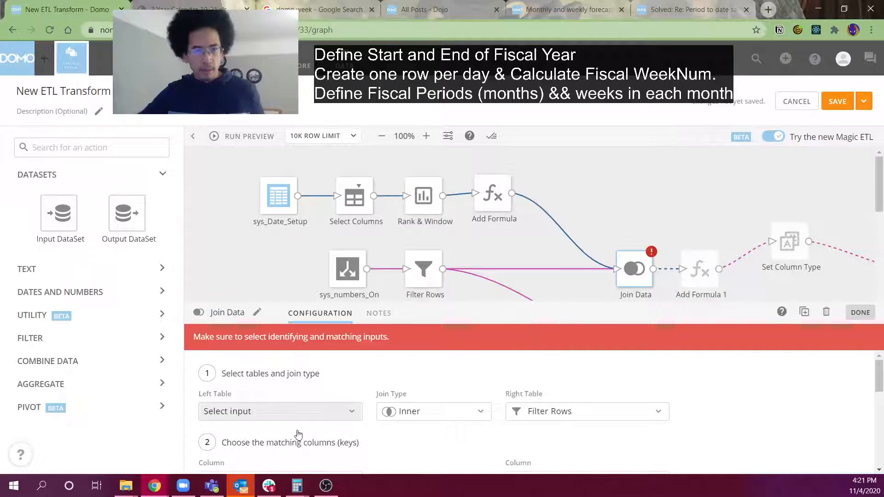
click(325, 404)
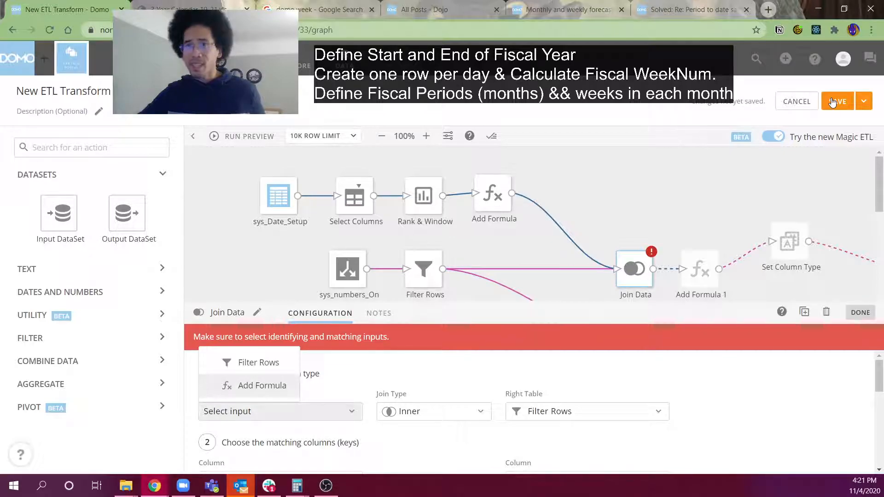
Step: Switch to the Dojo forum thread "Period to date sales beast mode" and read the original question with its hard-coded date ranges
click(700, 12)
click(303, 193)
scroll(302, 192, up, 9)
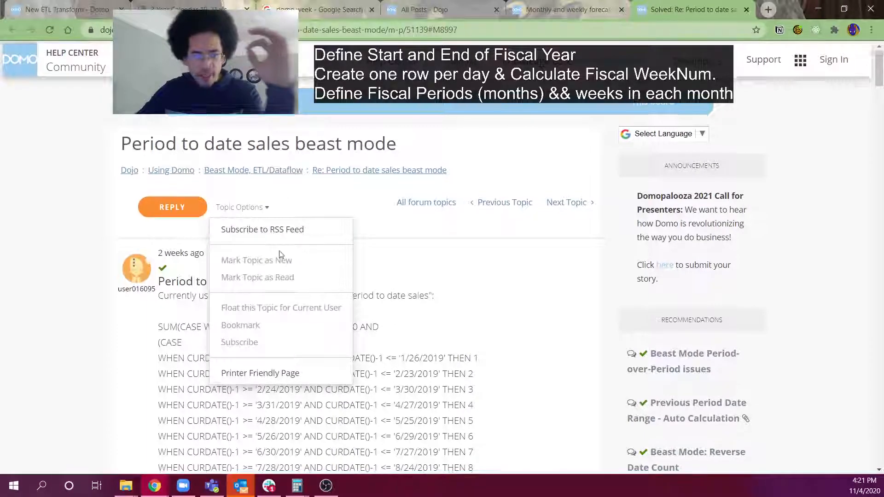
scroll(414, 313, down, 1)
scroll(436, 312, down, 1)
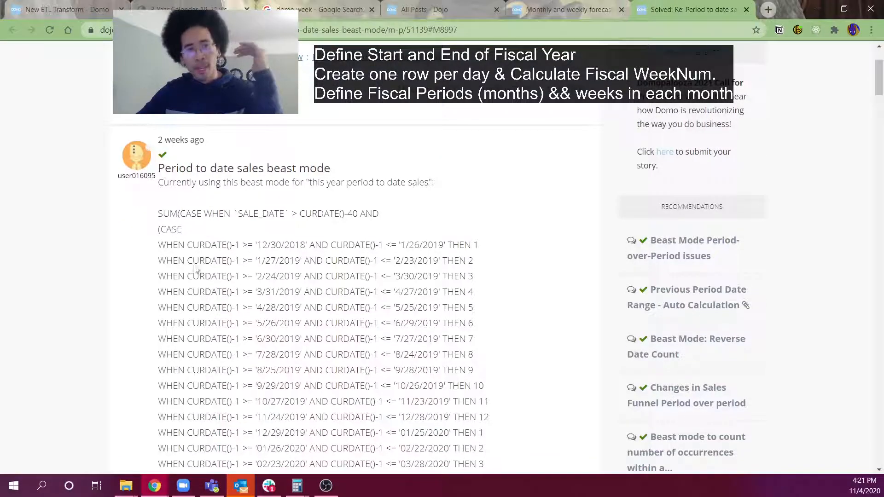
drag(164, 140, 221, 140)
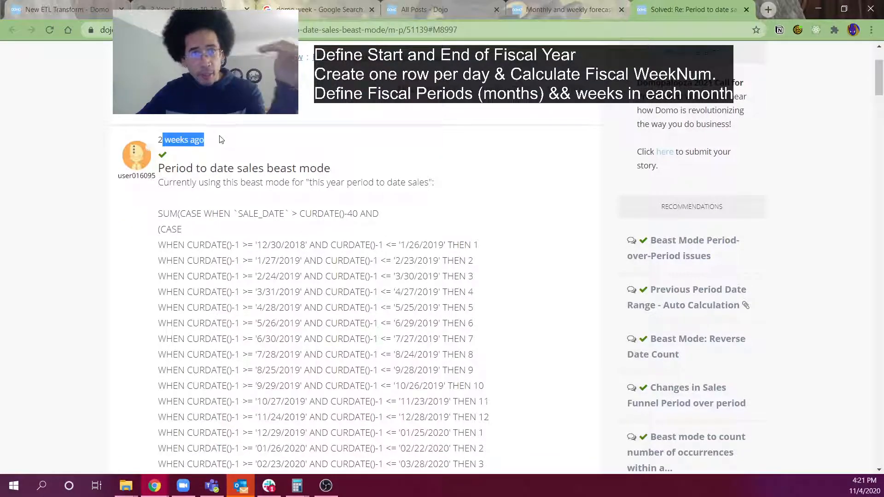
Step: Read the accepted solution and the replies through to the end of the thread, including the date dimension advice and the fiscal week chart
scroll(291, 276, down, 14)
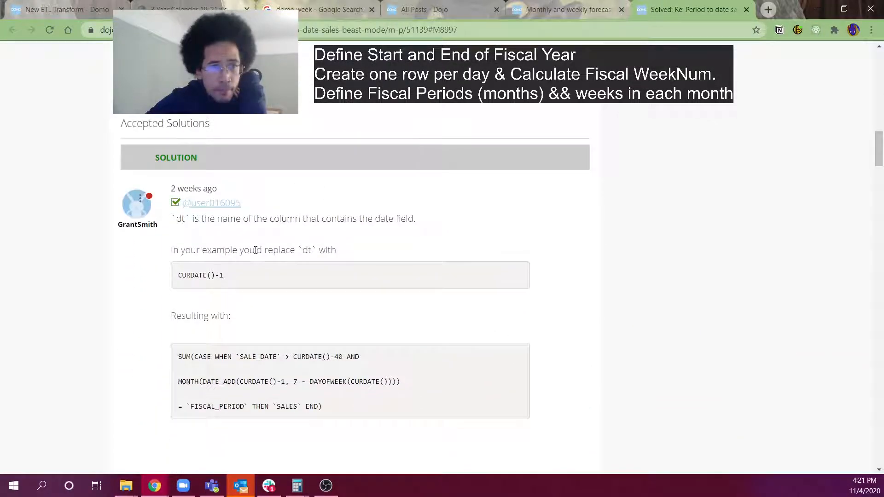
scroll(255, 250, down, 9)
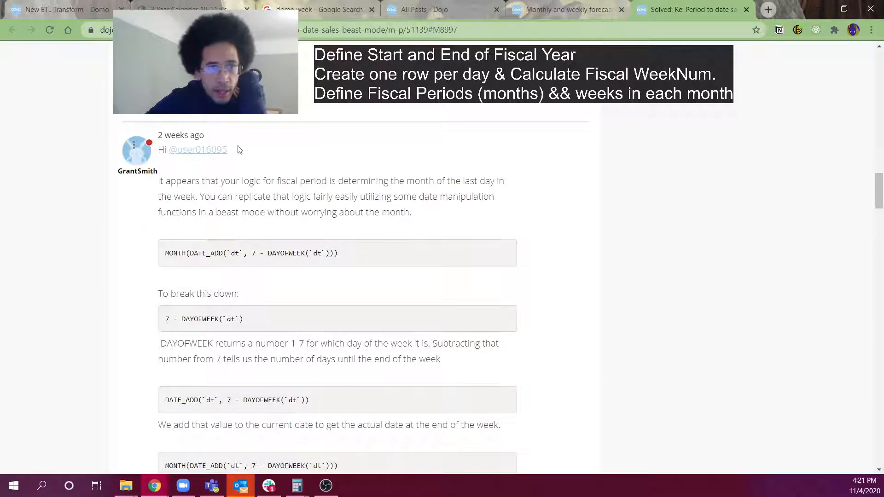
scroll(233, 150, down, 16)
scroll(249, 267, down, 3)
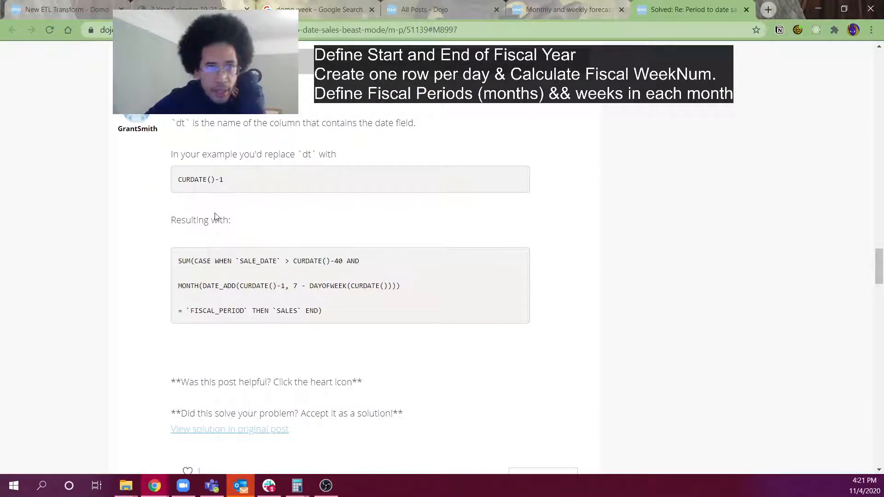
scroll(214, 216, down, 6)
drag(179, 195, 425, 192)
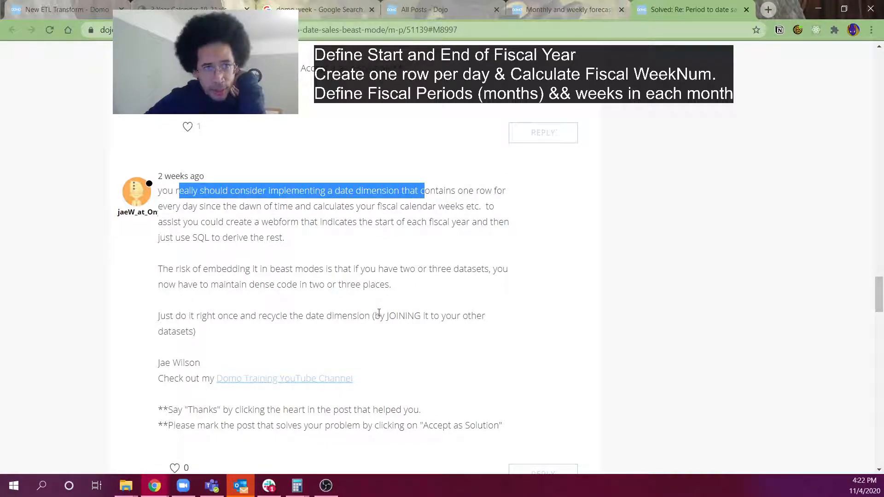
scroll(379, 313, down, 8)
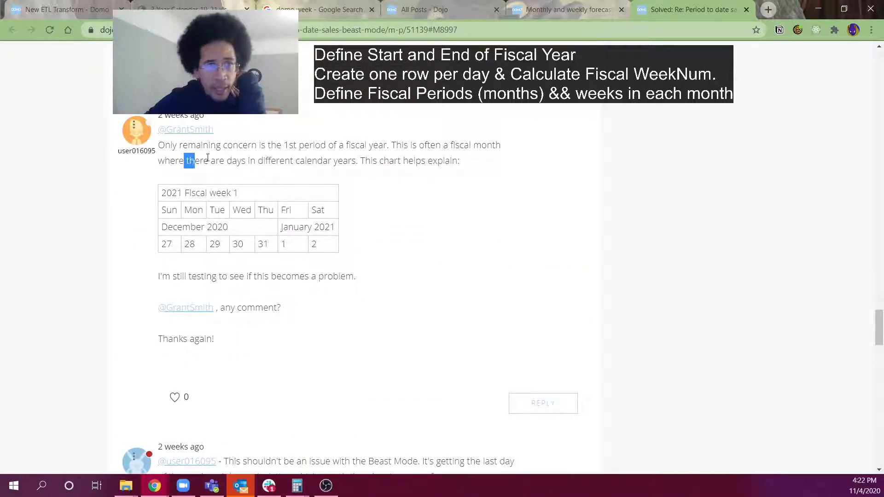
scroll(302, 213, down, 16)
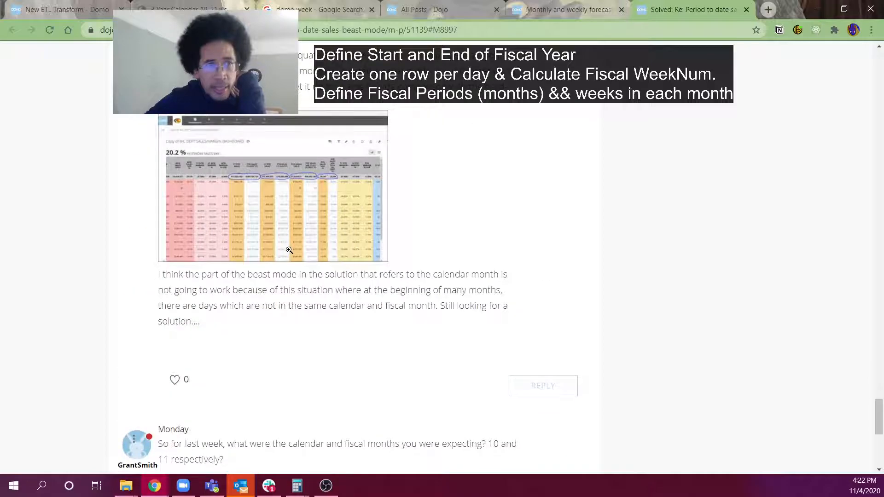
scroll(289, 250, up, 1)
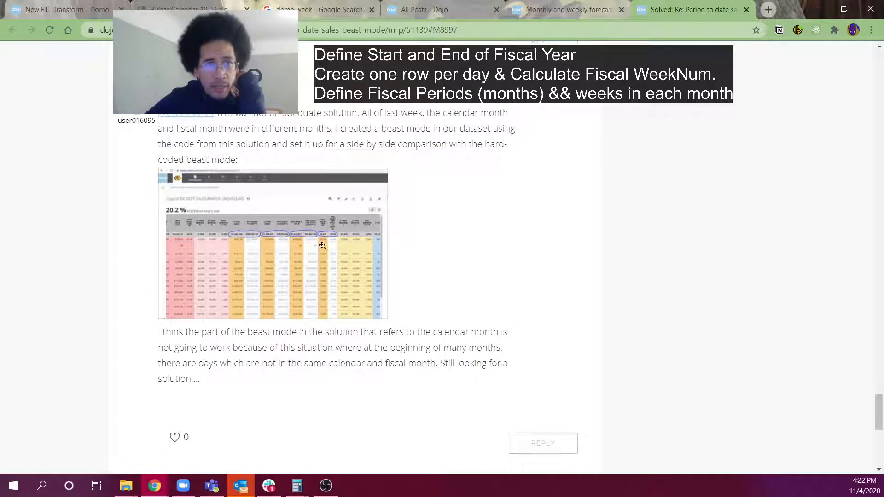
scroll(335, 319, down, 10)
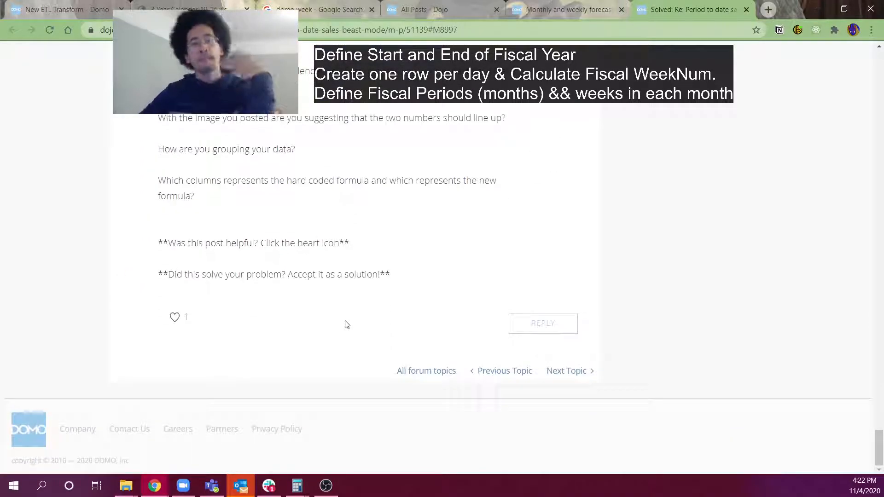
Step: Return to the thread's original beast mode and examine its CASE date ranges, highlighting the period 9 end date '9/28/2019'
scroll(345, 329, up, 15)
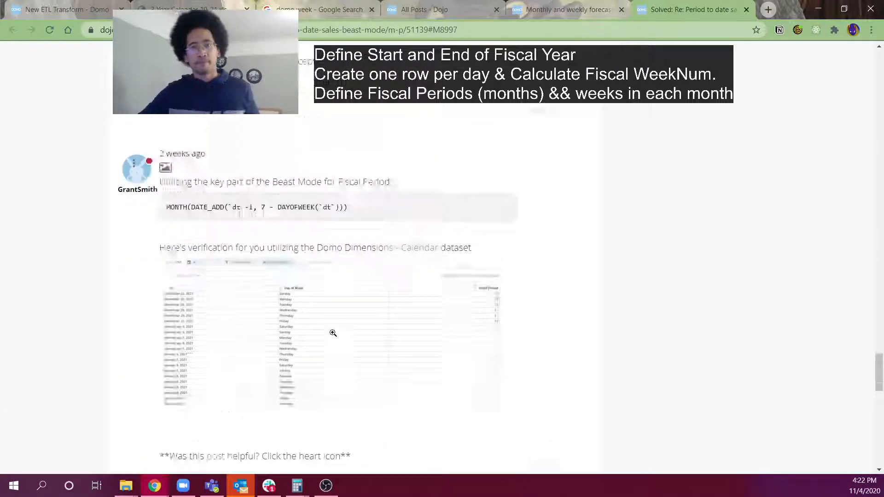
scroll(332, 327, up, 15)
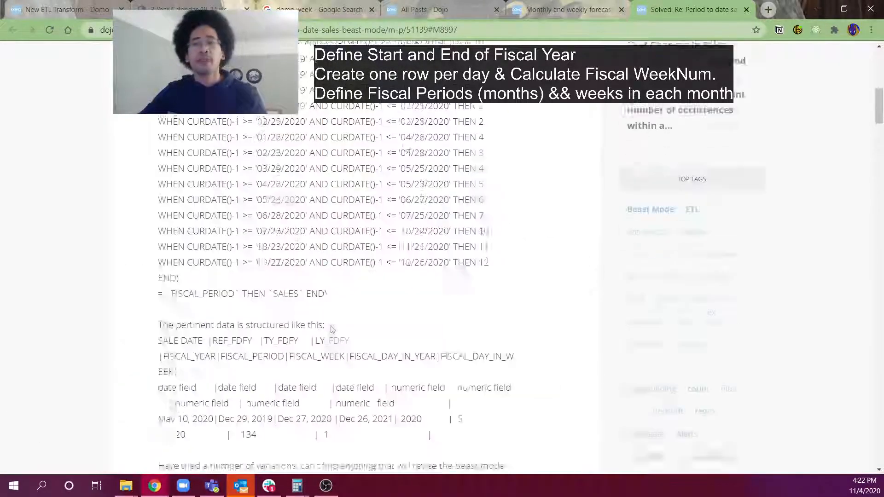
scroll(334, 322, down, 4)
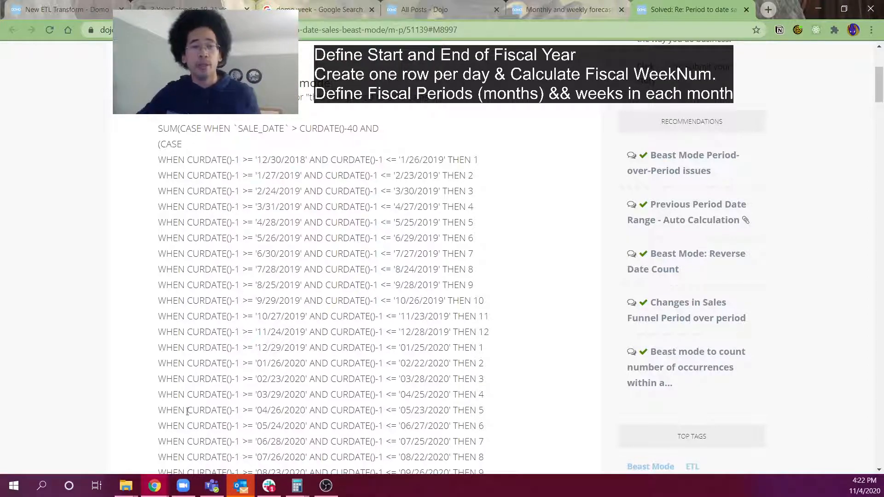
drag(172, 160, 531, 365)
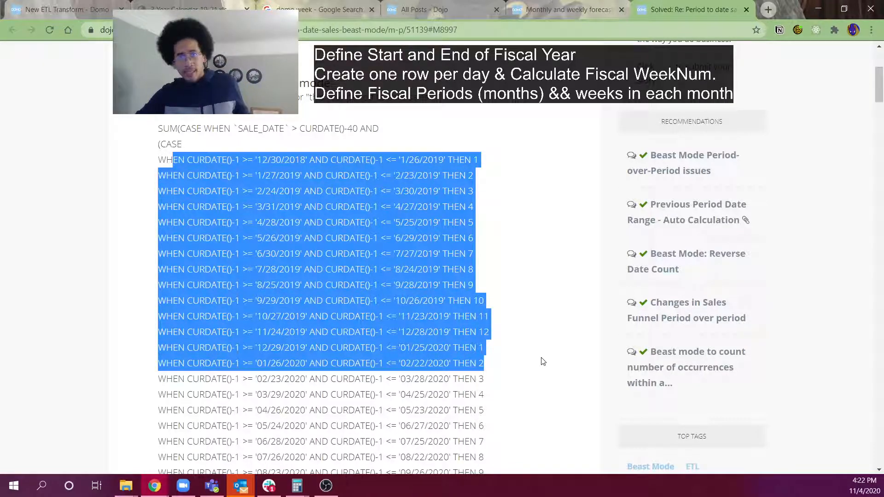
click(427, 319)
drag(391, 285, 443, 285)
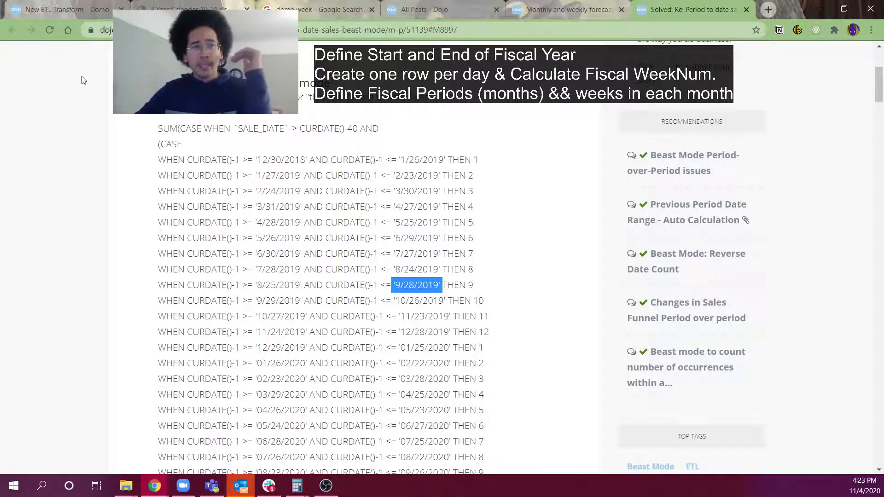
Step: Go back to the Magic ETL dataflow, dismiss the Save DataFlow dialog, and open the CHANGE ME formula that defines weeks_in_month
click(69, 9)
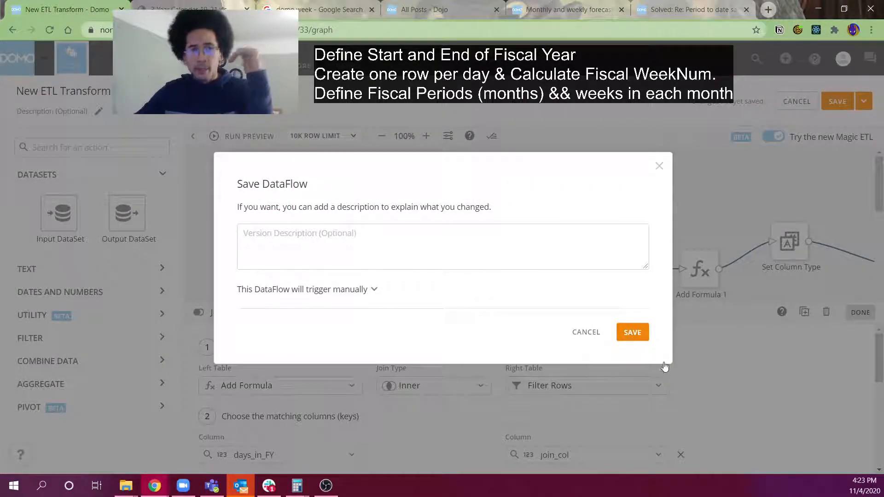
click(659, 167)
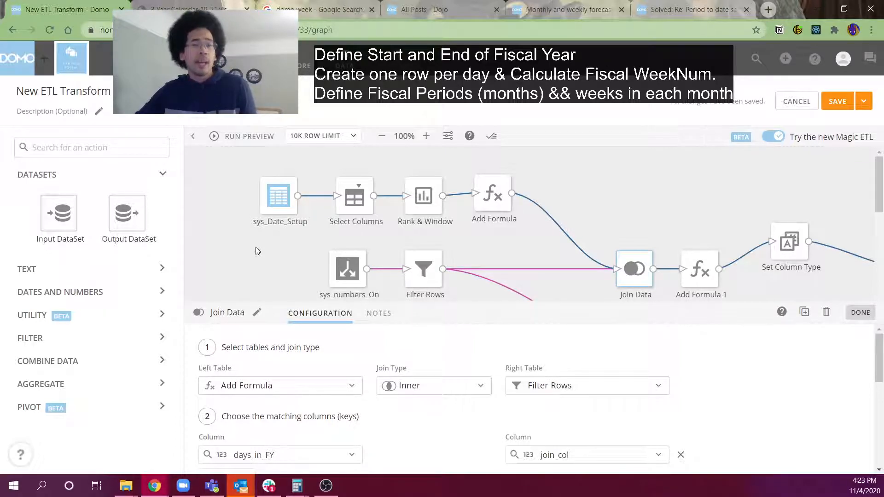
scroll(256, 250, down, 1)
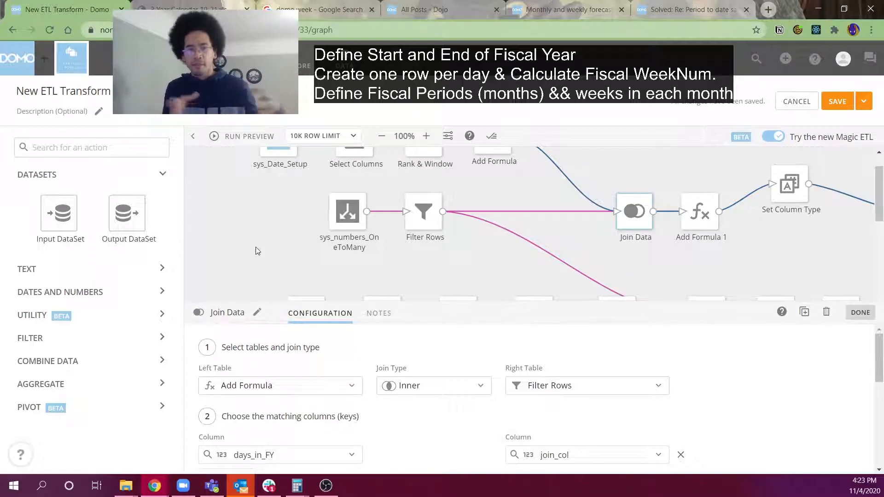
scroll(248, 235, down, 3)
scroll(359, 244, up, 1)
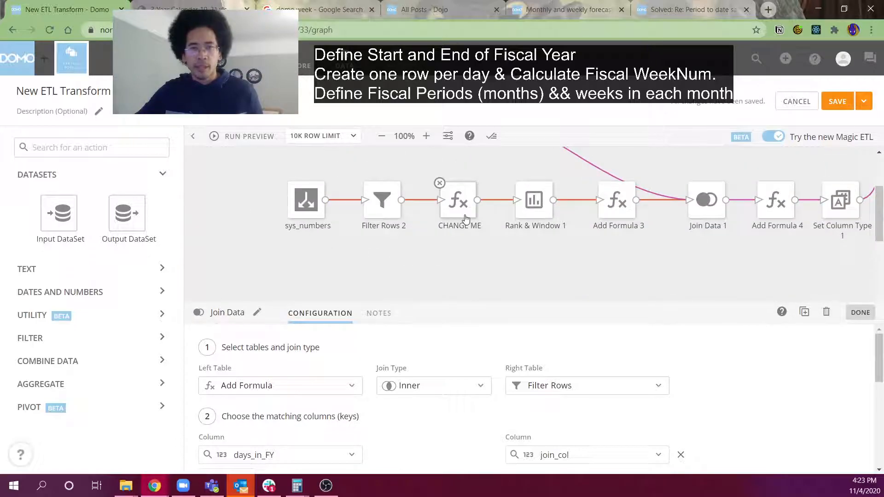
click(466, 219)
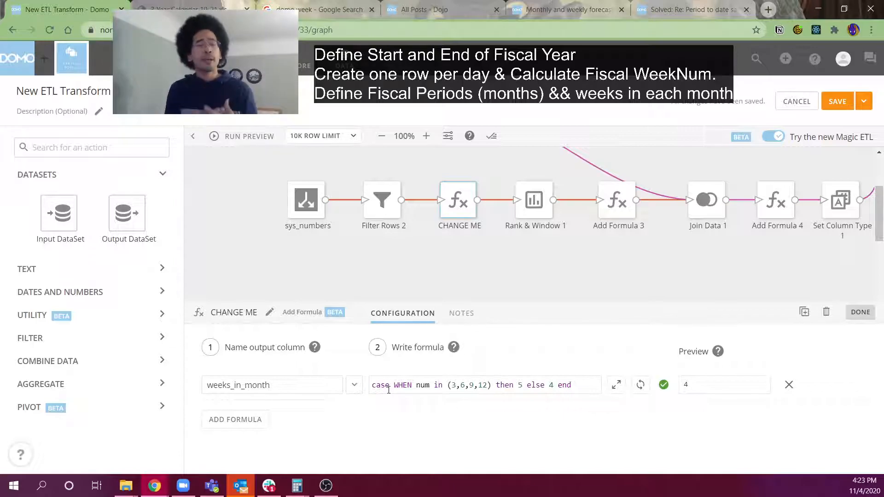